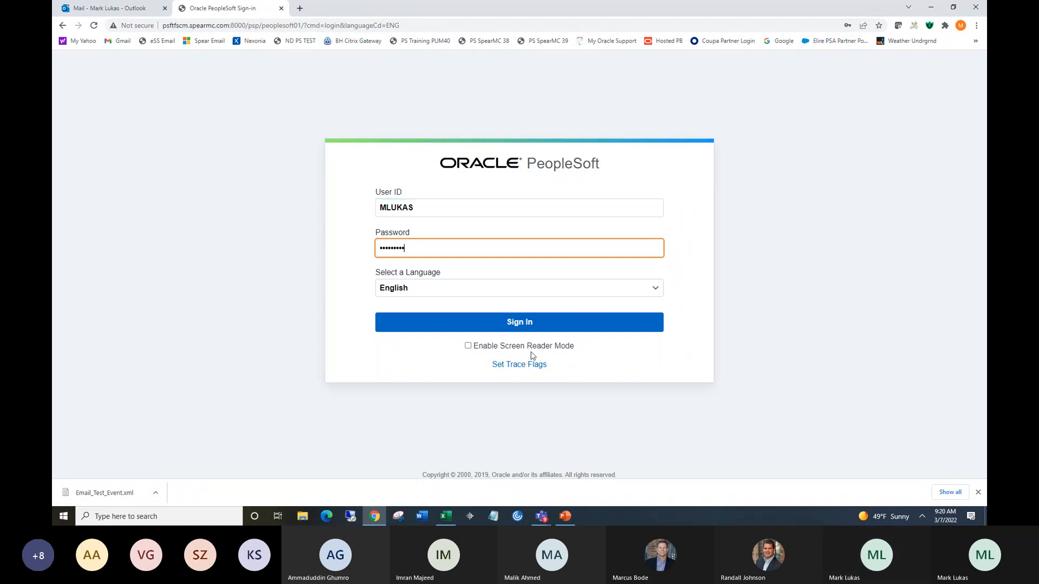
Sign in to PeopleSoft with the entered user ID and password.
left_click(511, 324)
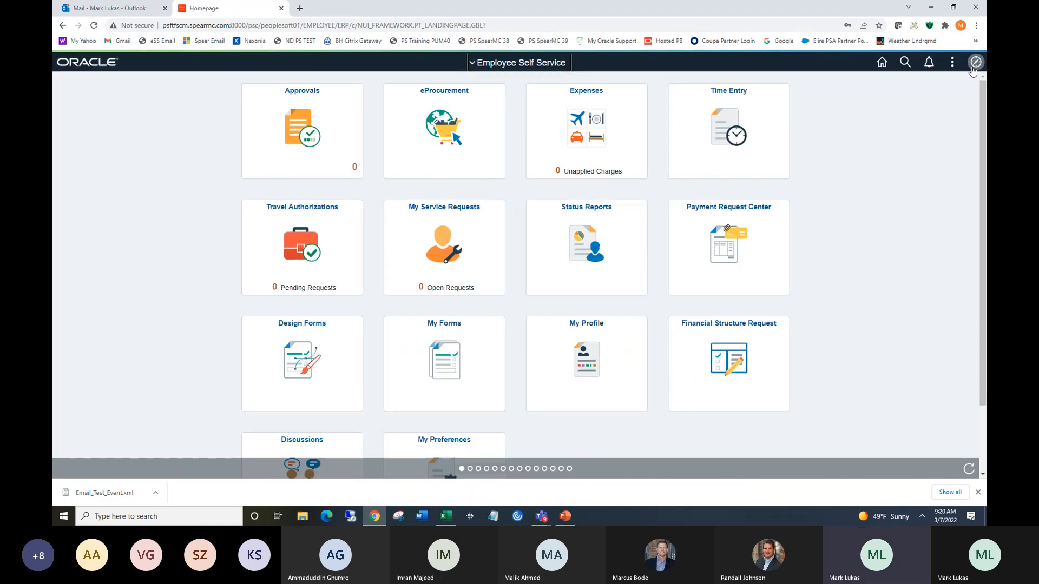
Switch the homepage to Procurement Operations and back to Employee Self Service.
left_click(508, 63)
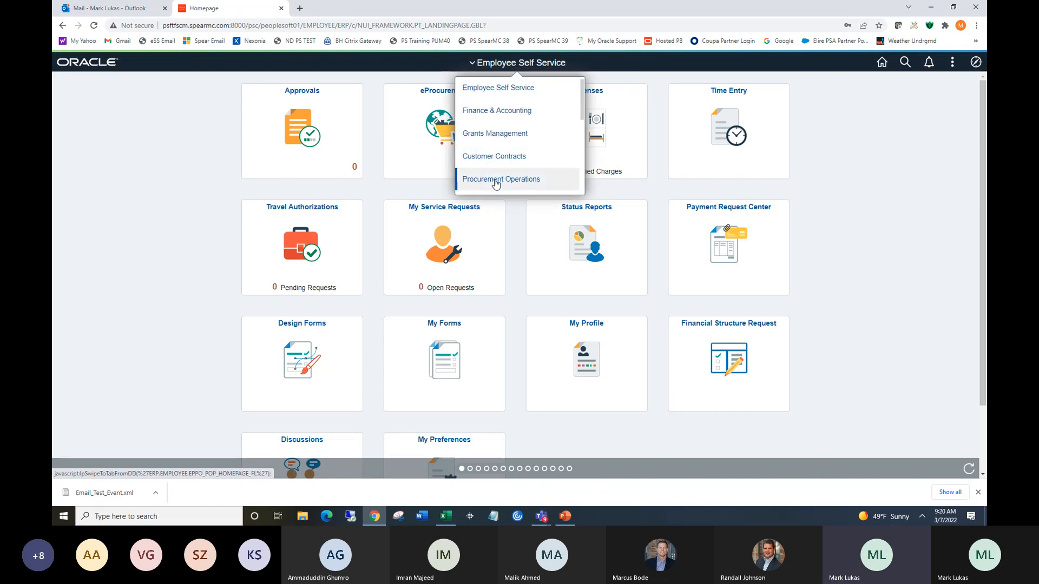
left_click(493, 183)
left_click(530, 64)
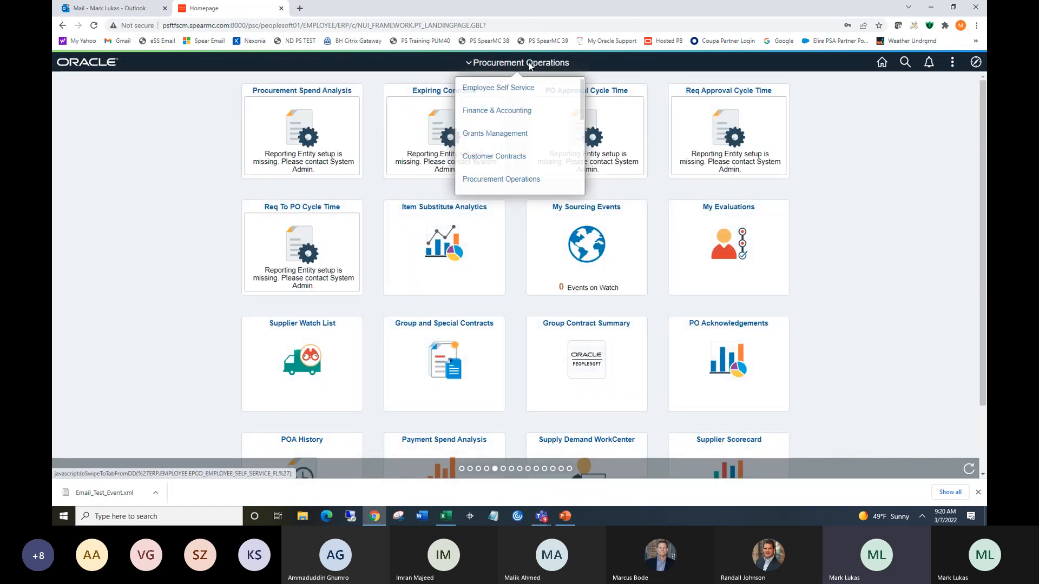
left_click(522, 88)
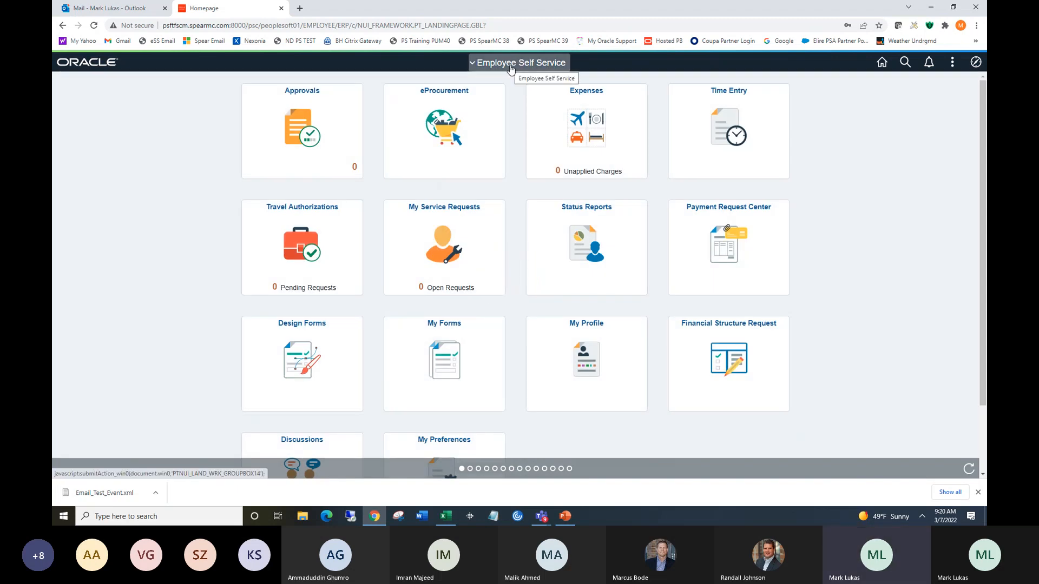
Open Bid Factor Setup through the Navigator under Sourcing > Create Events.
left_click(975, 63)
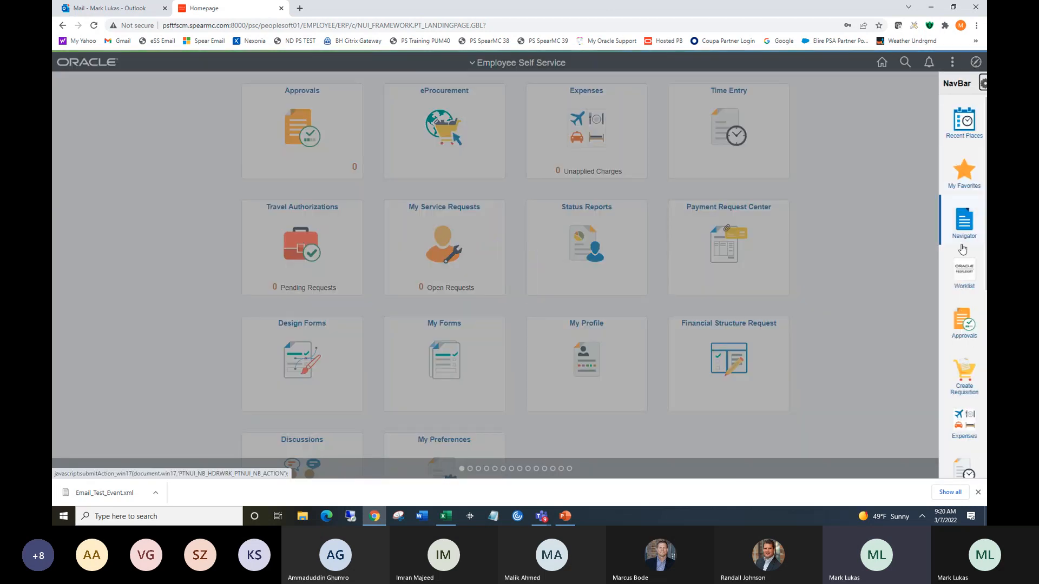
left_click(963, 220)
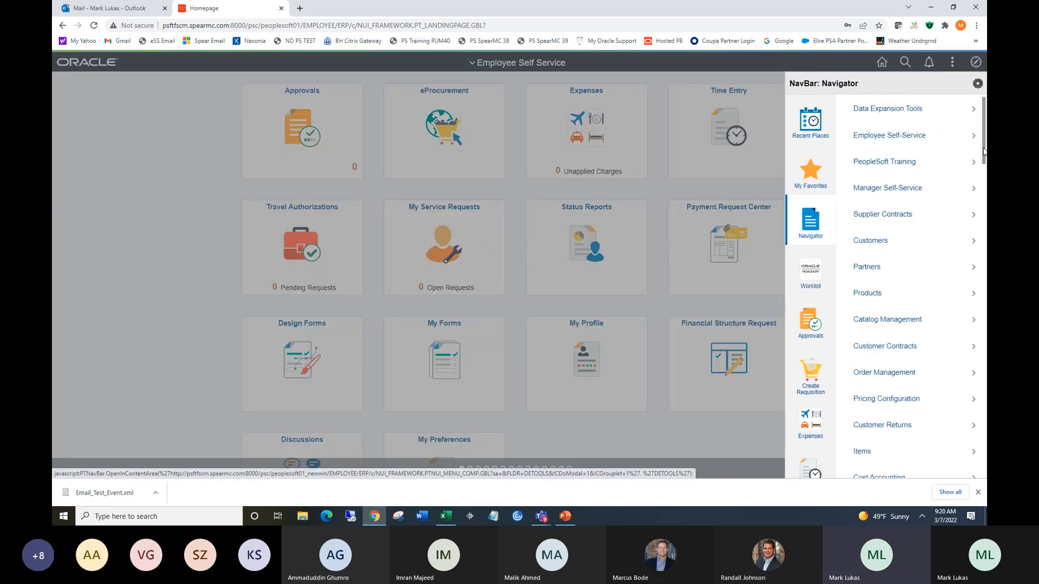
left_click_drag(983, 152, 984, 223)
left_click(865, 278)
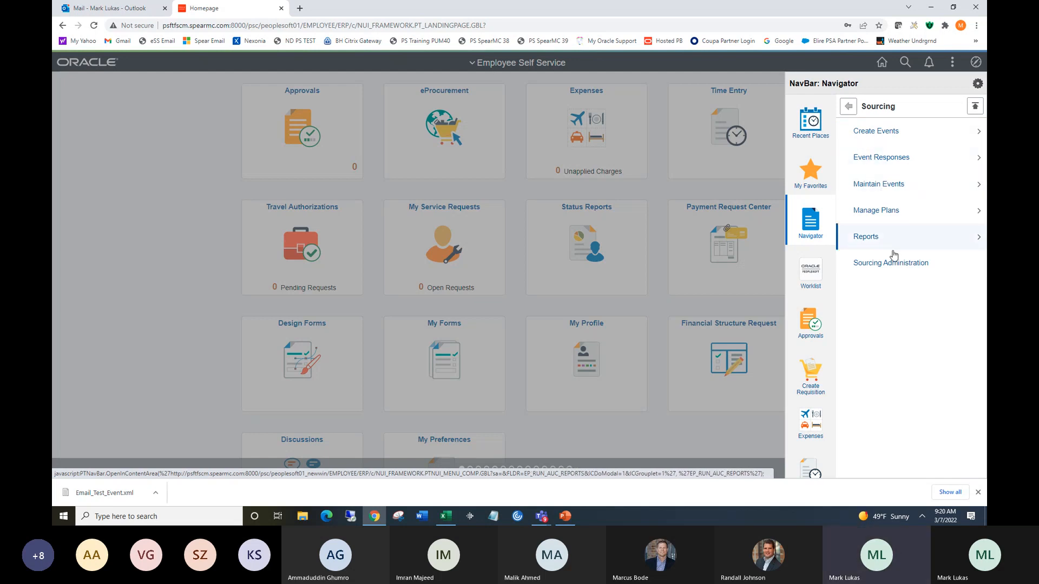
left_click(876, 132)
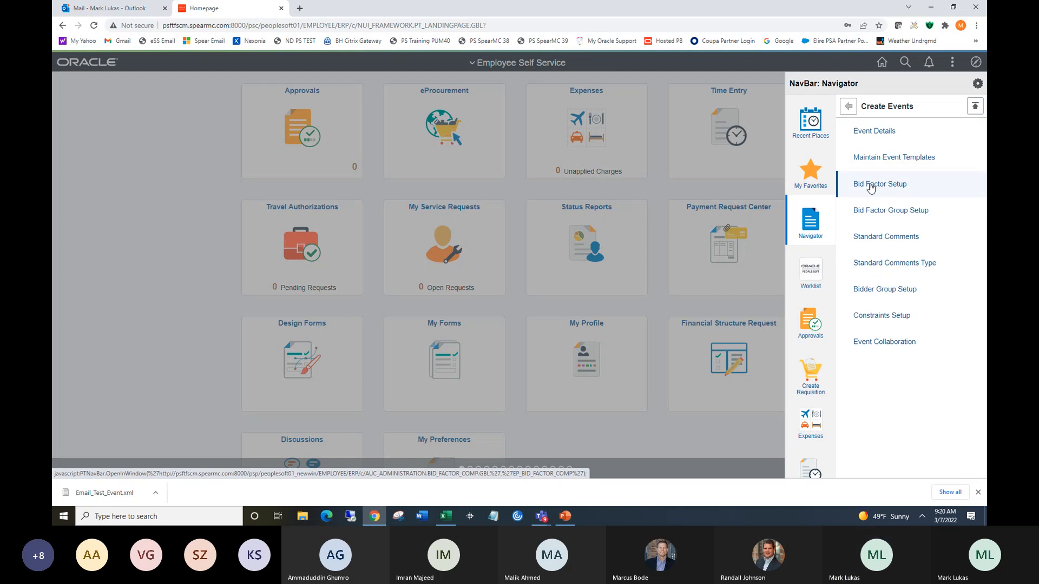
left_click(869, 185)
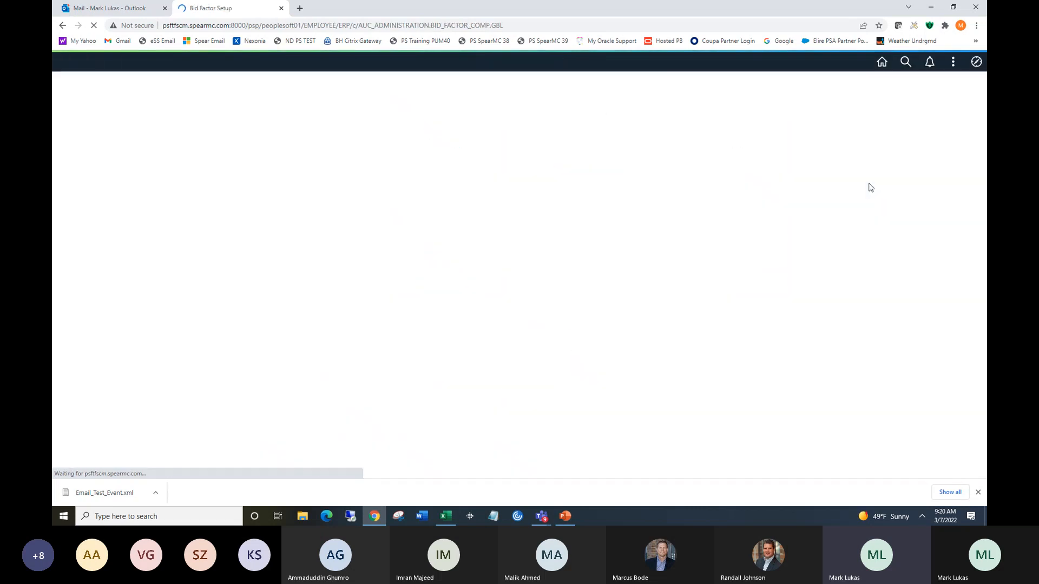
Scroll through the bid factor search results and open the PRICE bid factor.
left_click(80, 303)
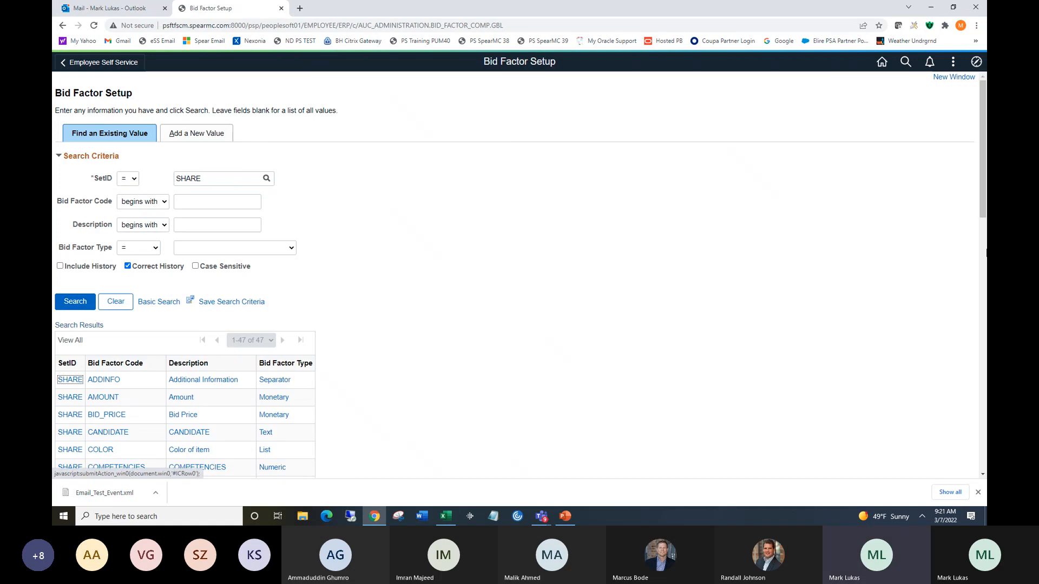
left_click_drag(980, 116, 984, 175)
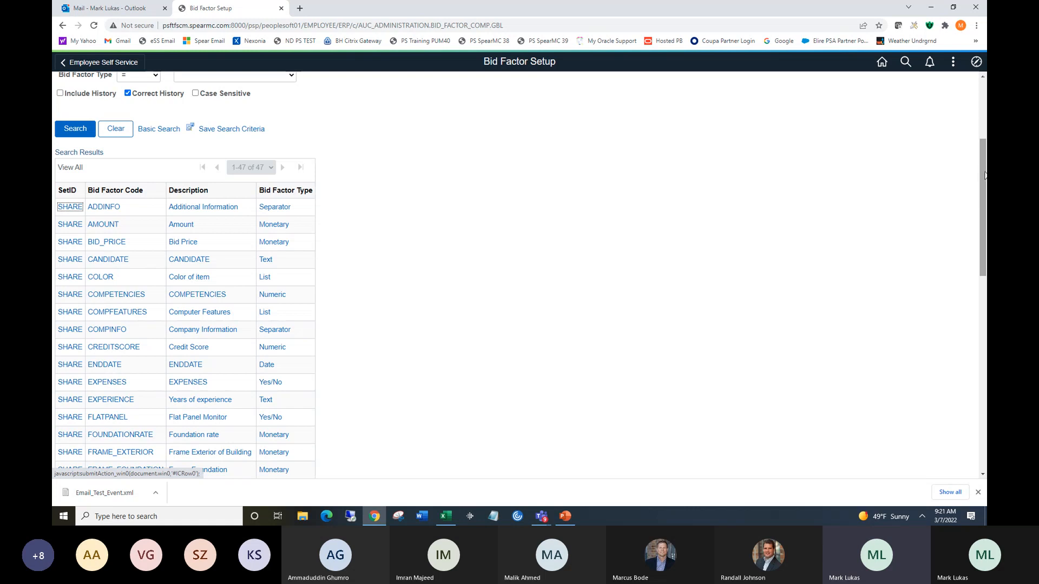
left_click_drag(984, 175, 985, 227)
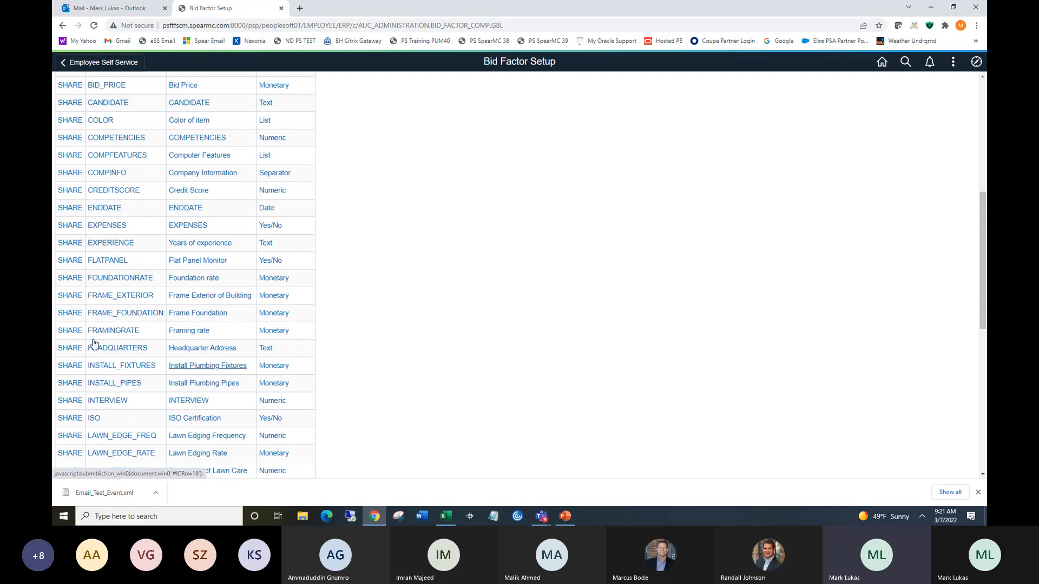
left_click_drag(983, 206, 985, 251)
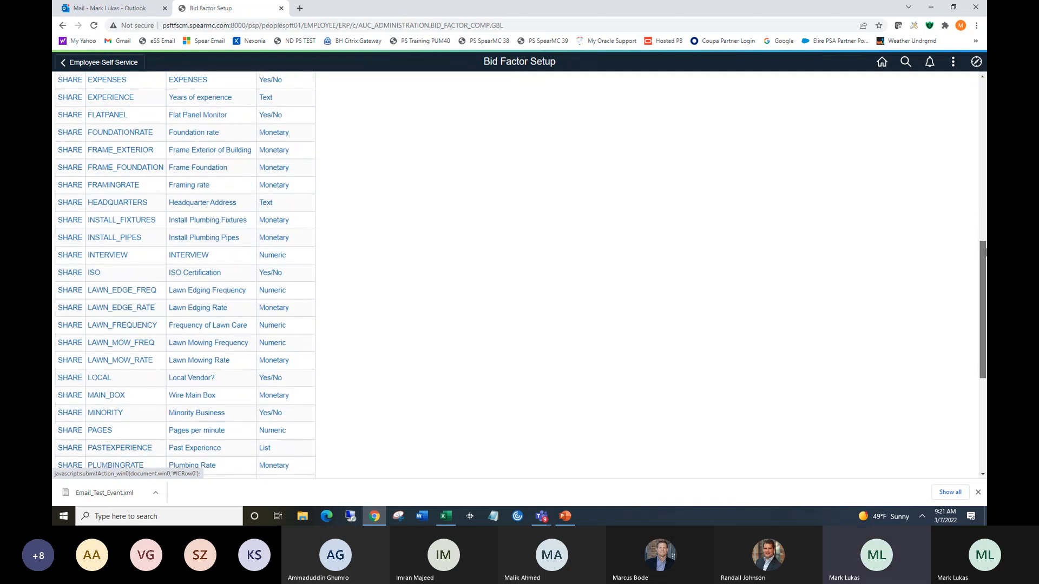
left_click_drag(985, 251, 985, 289)
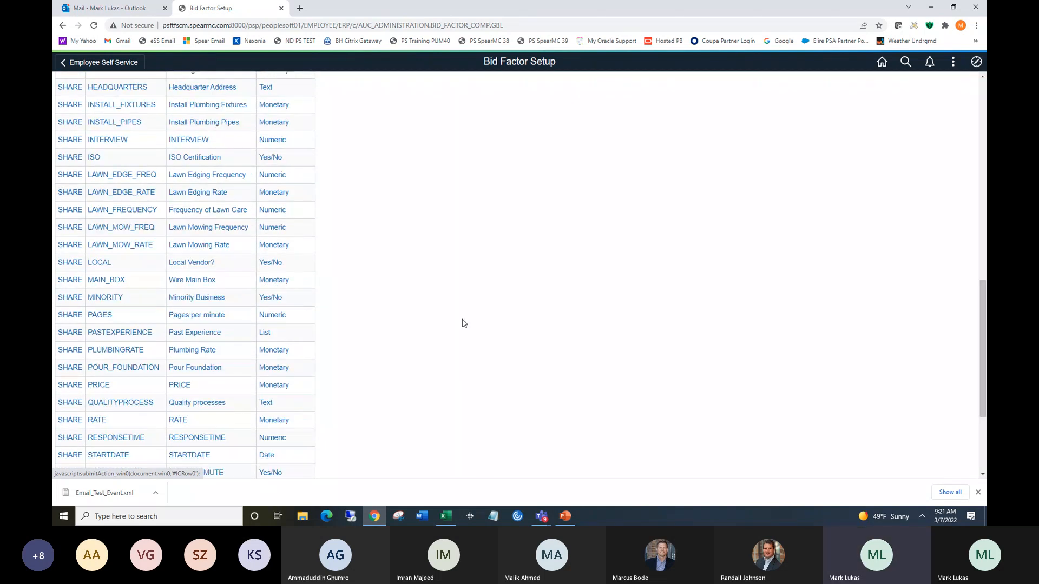
left_click(100, 385)
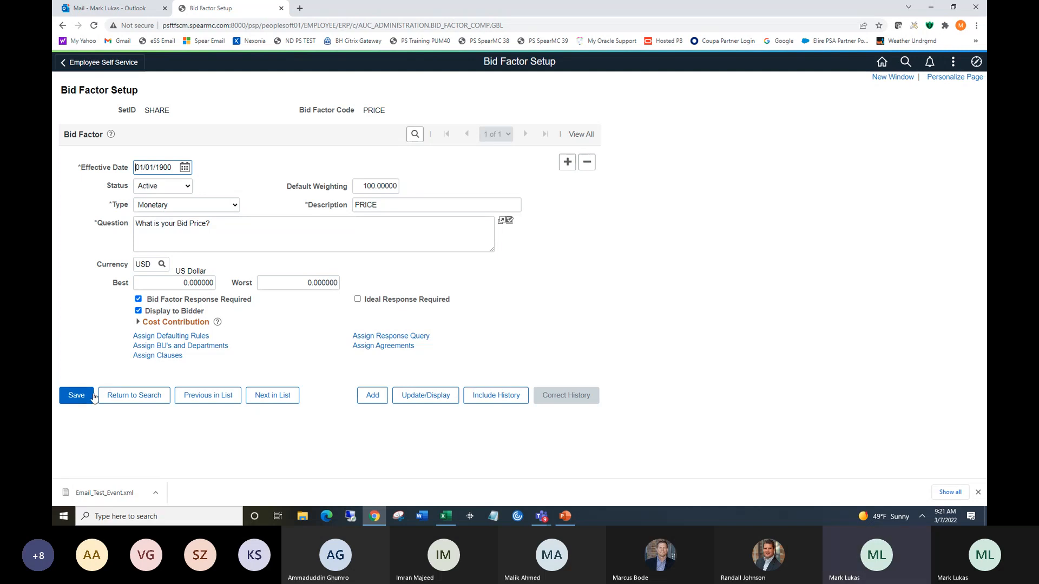
Return to the bid factor search results and open the COMPETENCIES bid factor.
left_click(130, 398)
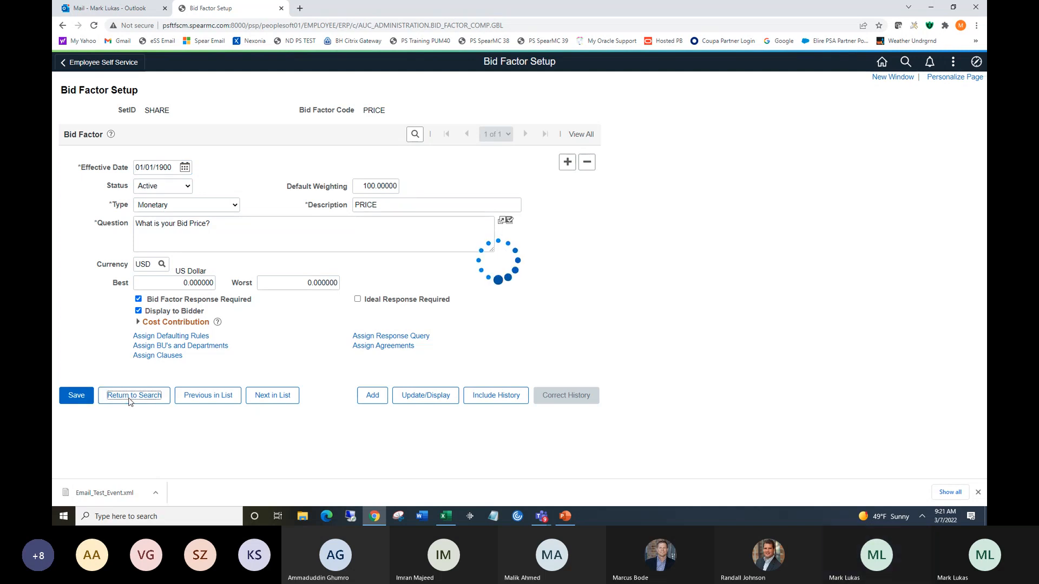
scroll(982, 246, "down", 2)
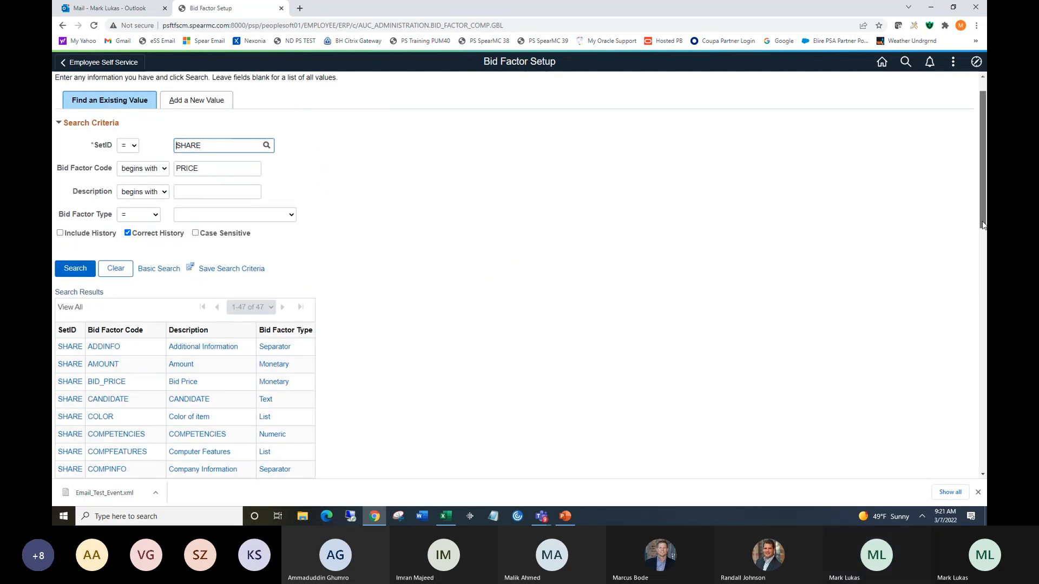
scroll(981, 243, "down", 4)
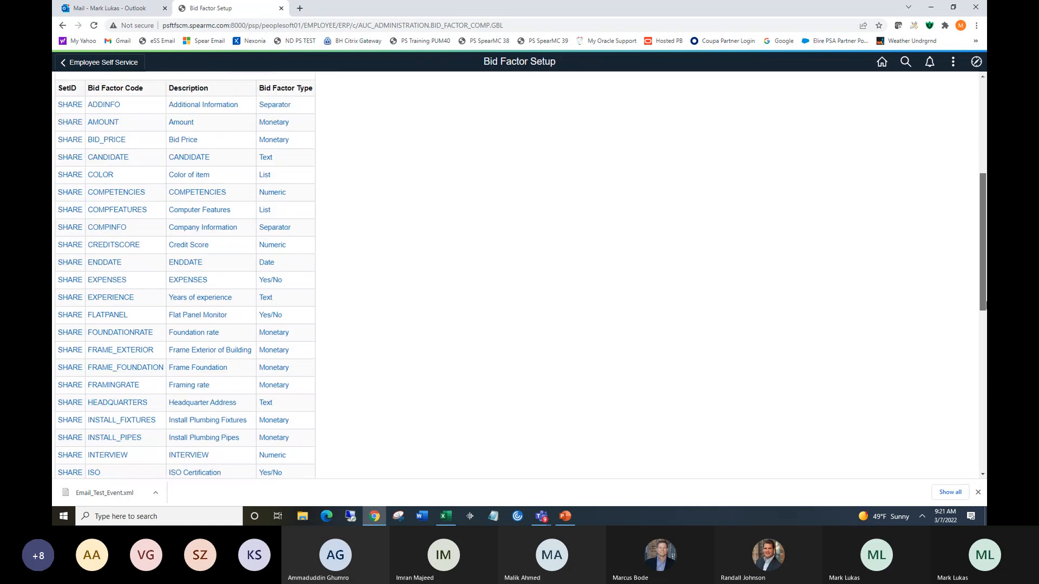
left_click(135, 196)
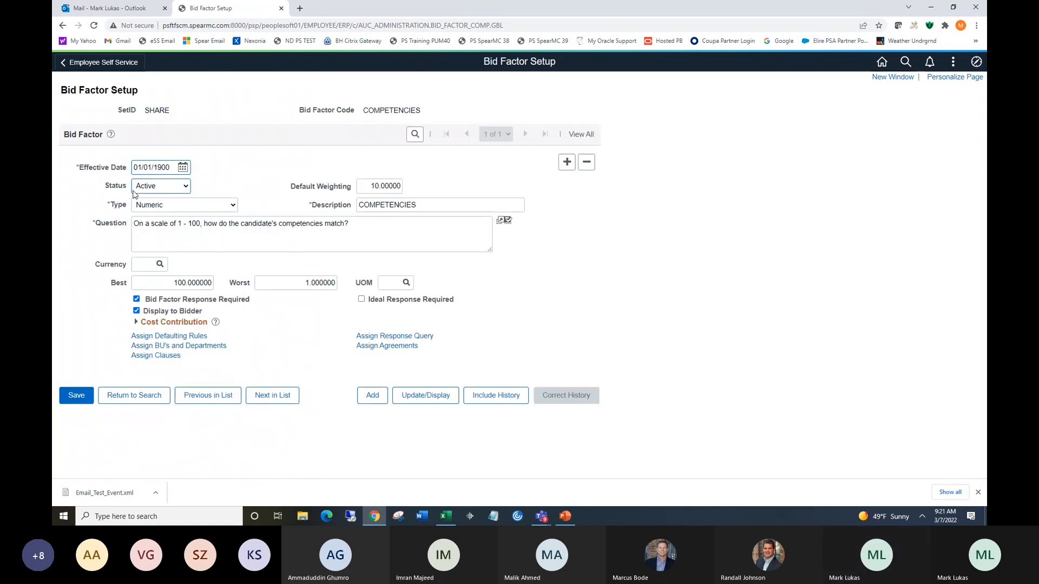
Return to the bid factor search results and open the EXPERIENCE bid factor.
left_click(147, 398)
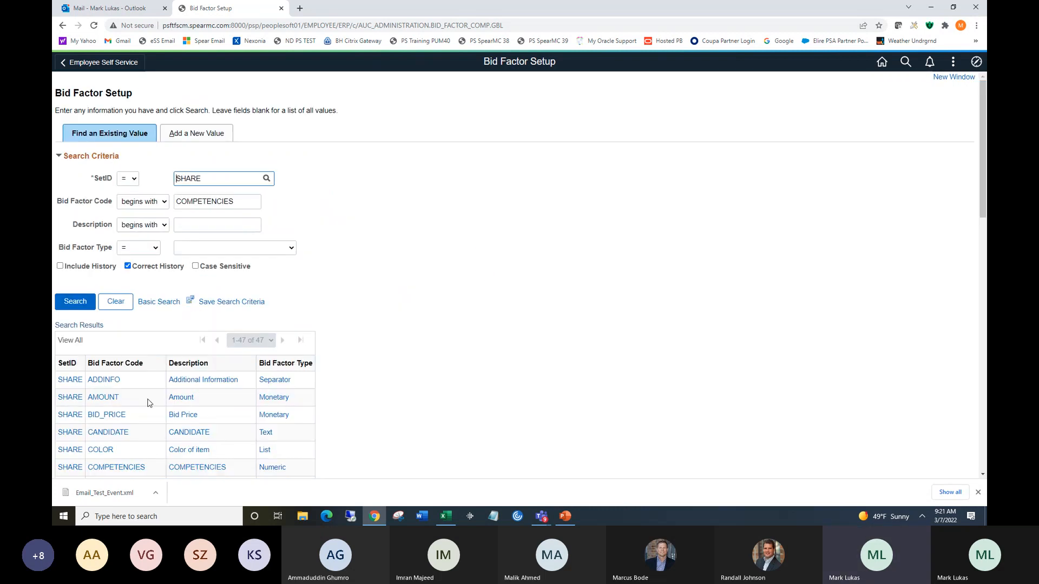
left_click_drag(983, 168, 981, 224)
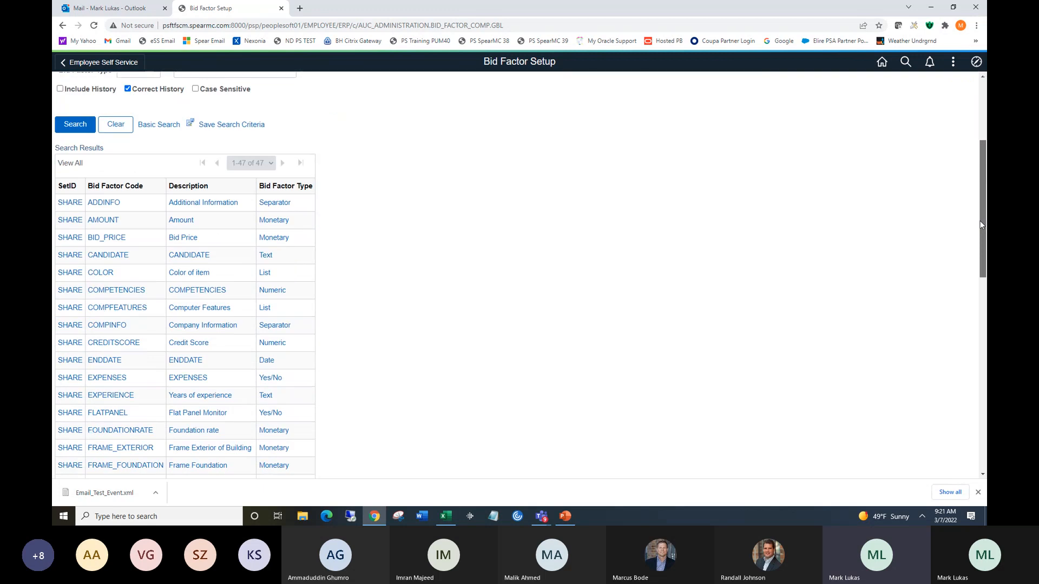
scroll(980, 222, "down", 1)
left_click(110, 341)
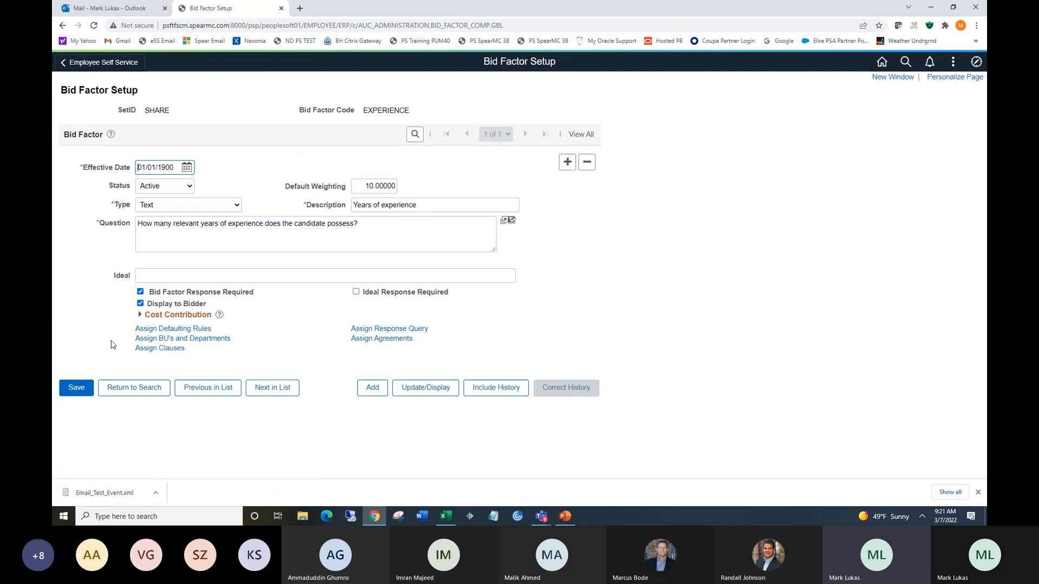
Return to the bid factor search and scroll through the complete list of bid factors.
left_click(157, 397)
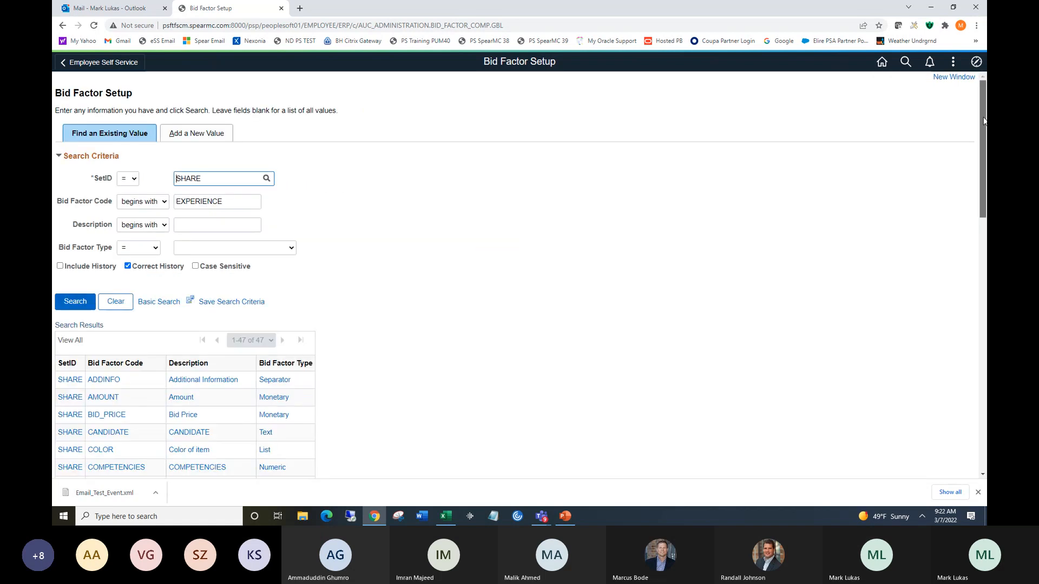
left_click_drag(983, 120, 985, 374)
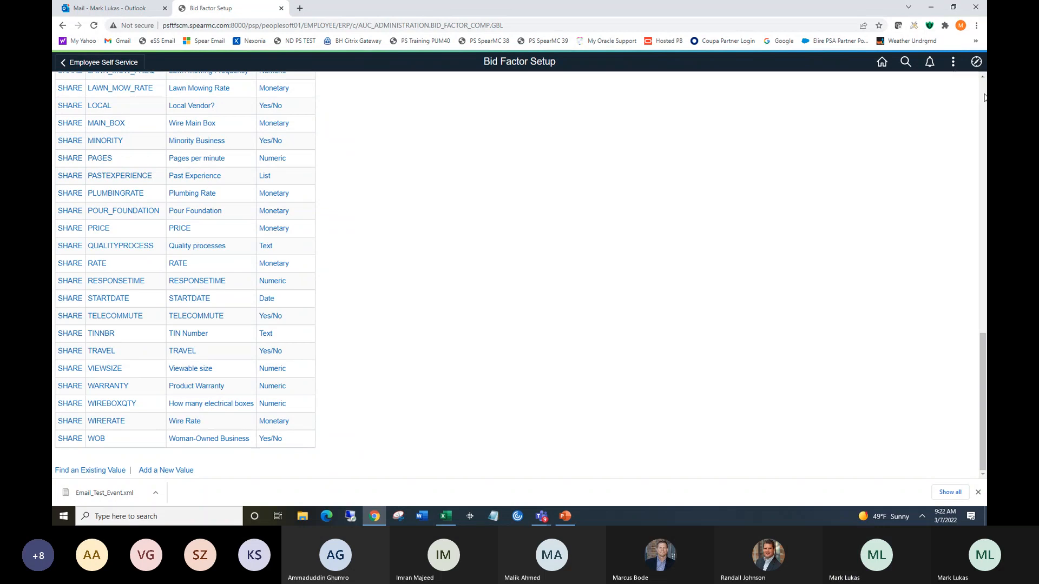
scroll(984, 96, "up", 10)
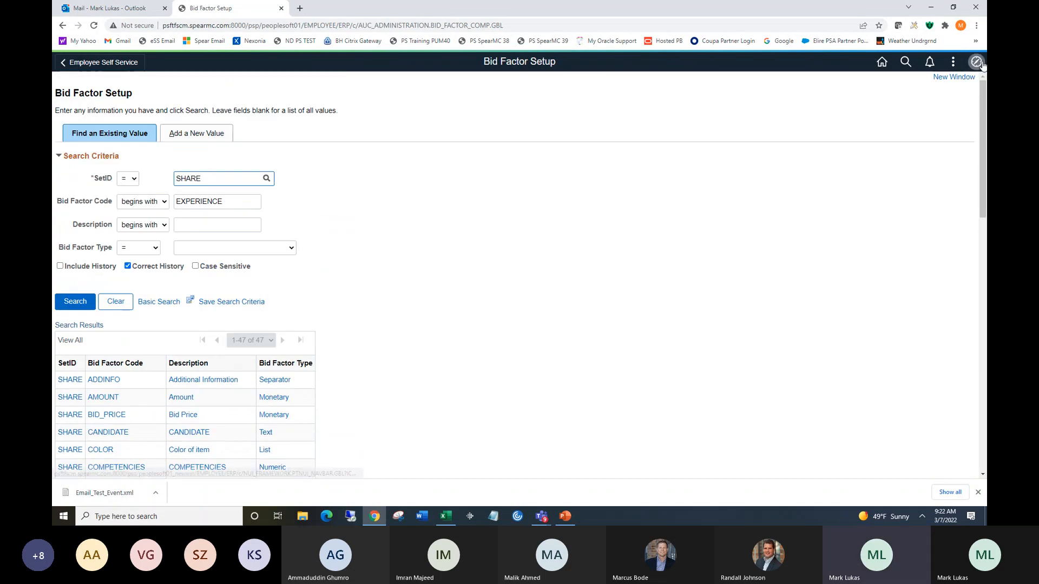
Open Convert Bidder to Supplier from My Favorites and search for bidders in SetID SHARE.
left_click(981, 62)
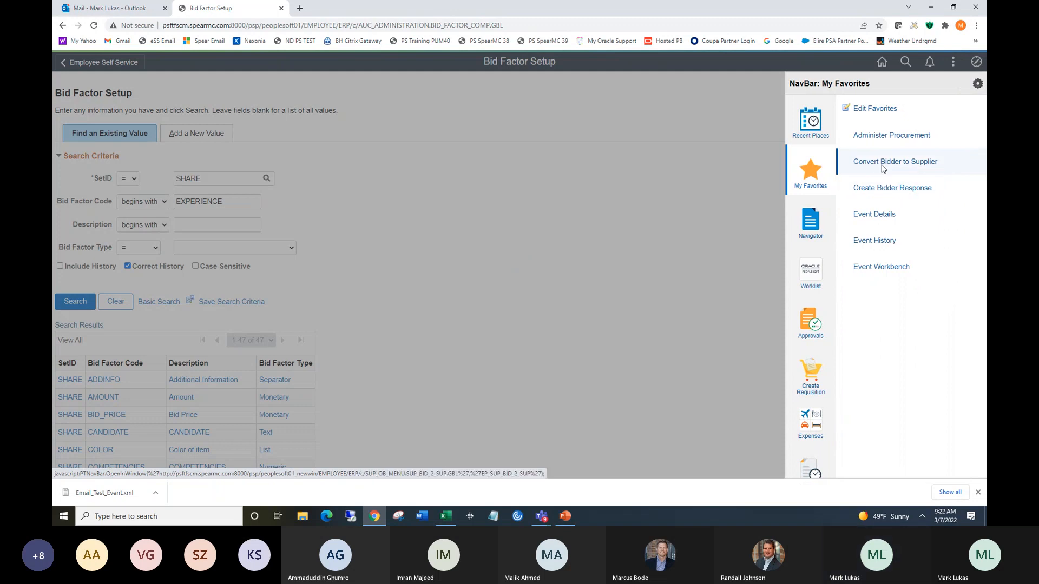
left_click(882, 168)
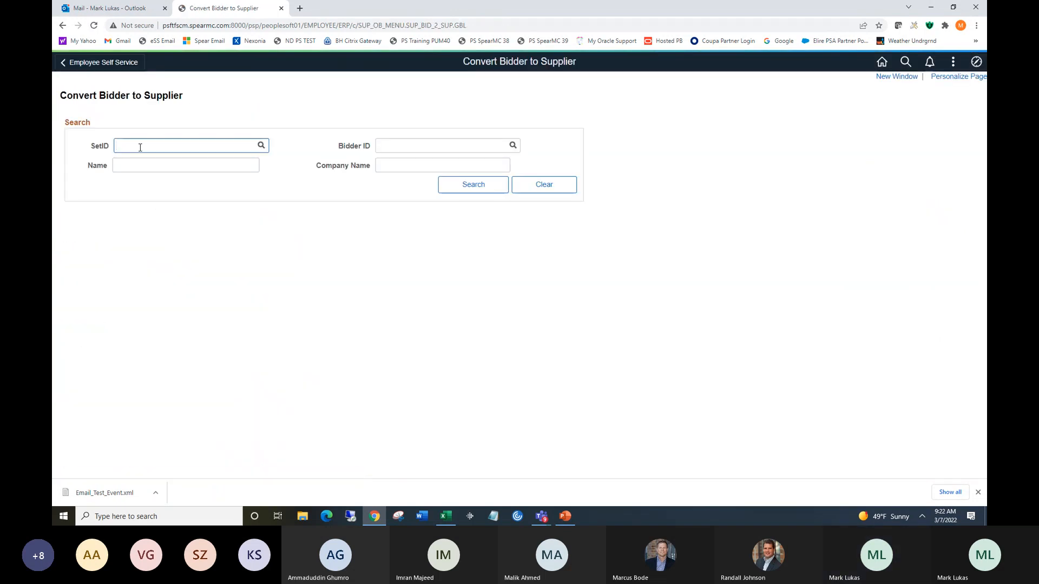
type("SHARE")
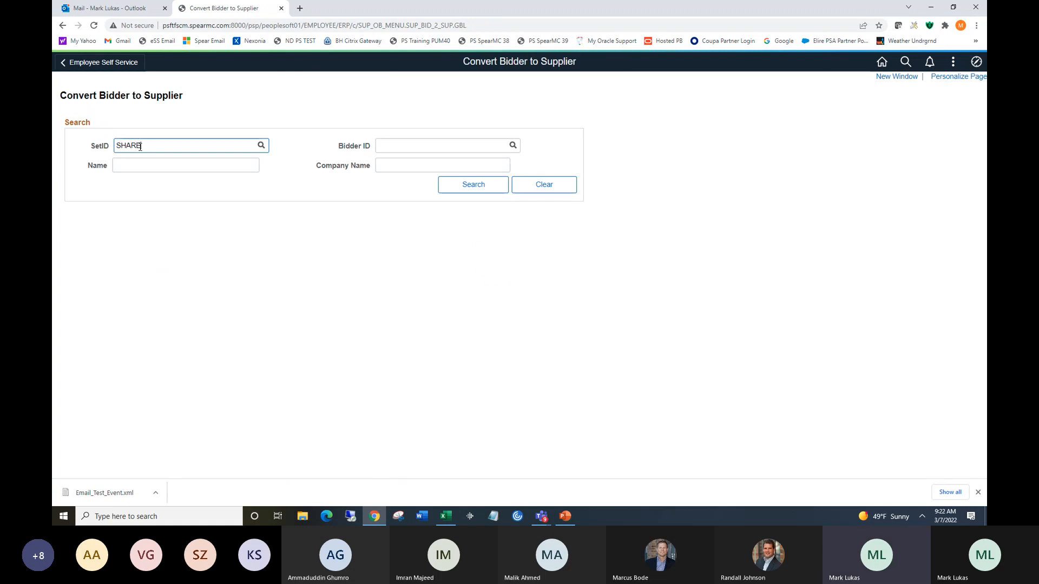
left_click(470, 185)
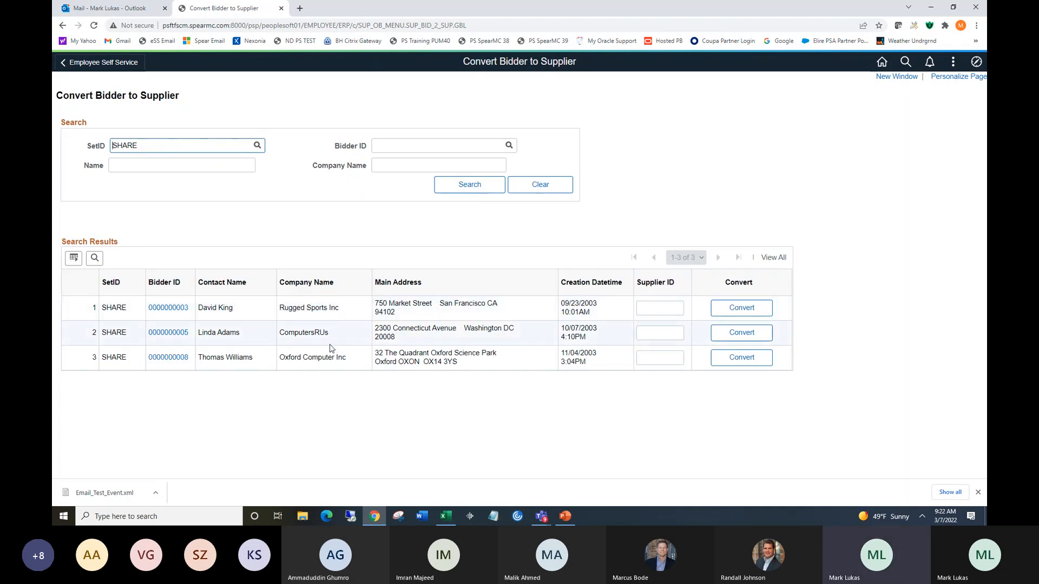
Open the Oxford Computer Inc bidder and review its Addresses, Contacts and Identifications tabs.
left_click(161, 359)
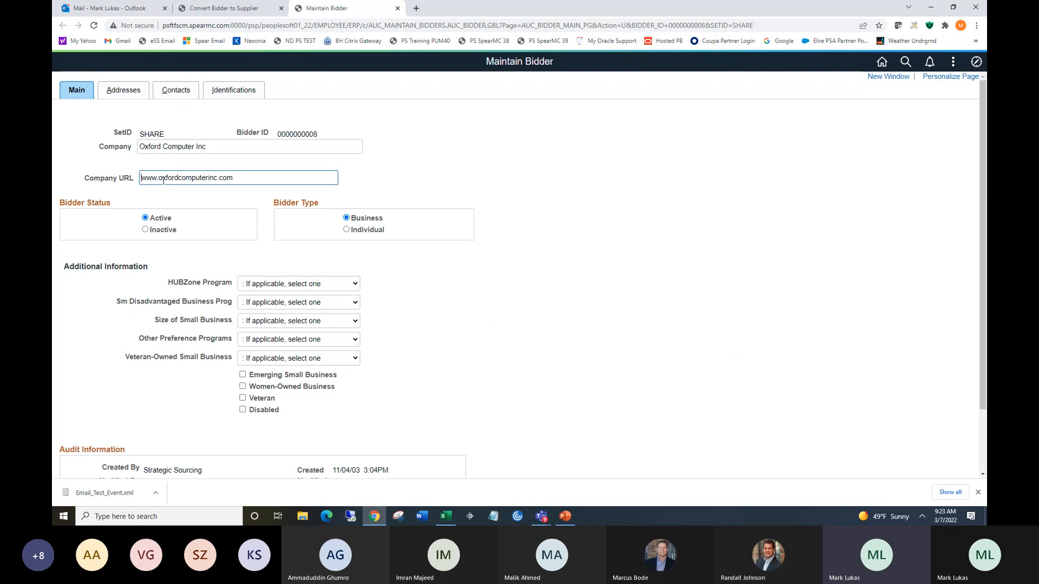
left_click(115, 91)
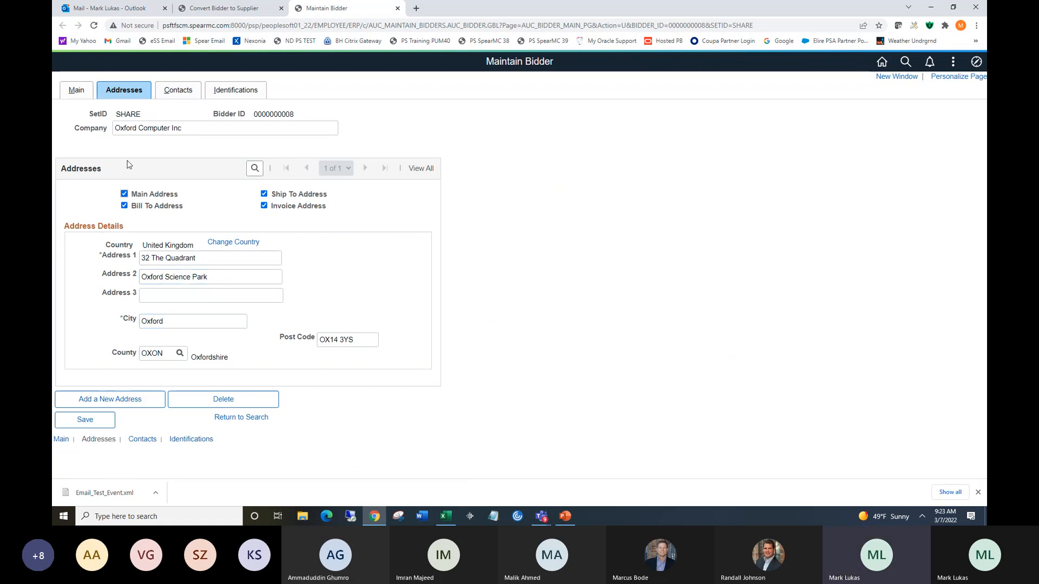
left_click(178, 93)
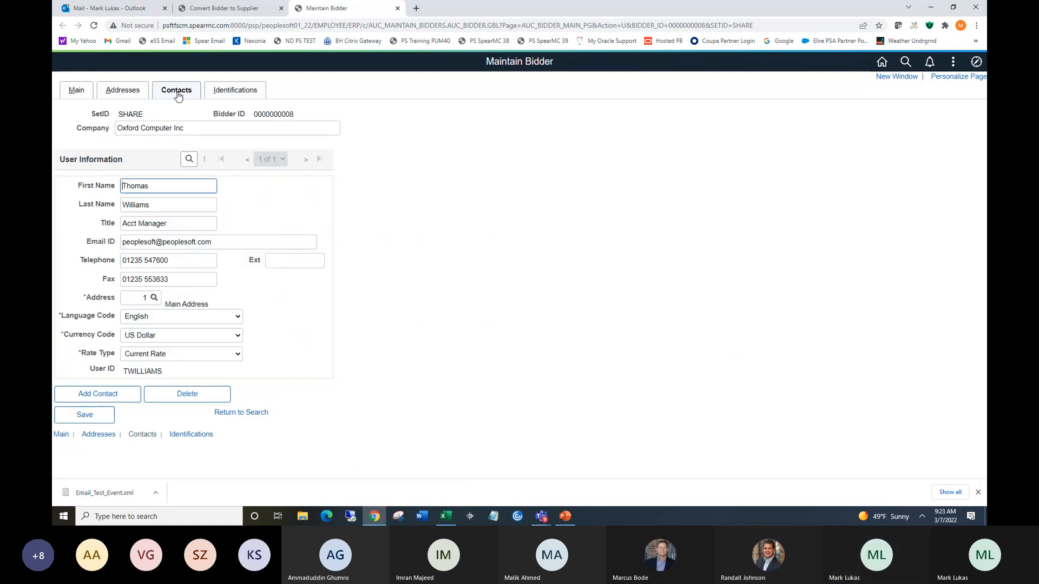
left_click(226, 92)
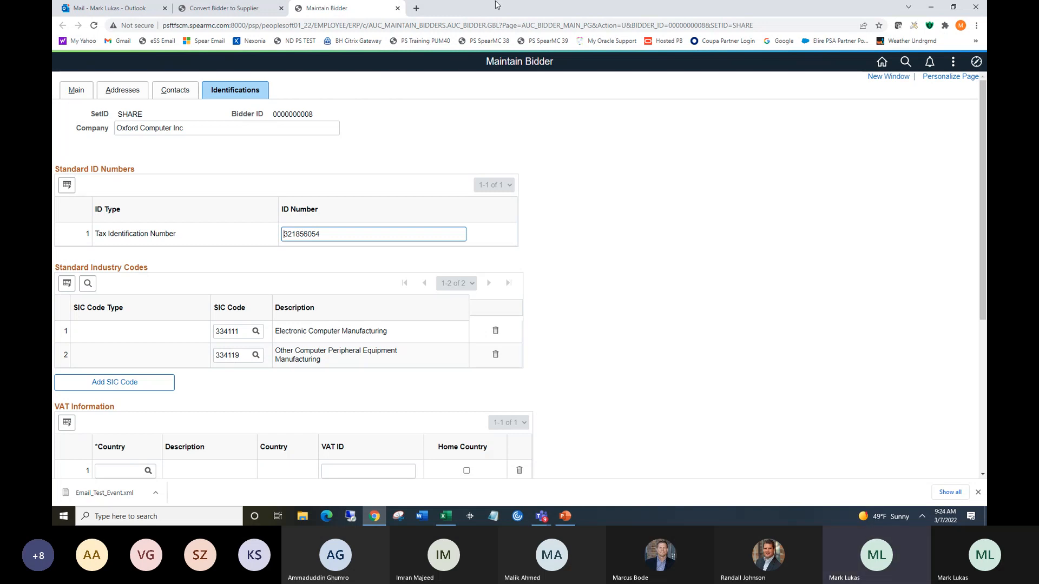
Open Event Details from My Favorites.
left_click(976, 63)
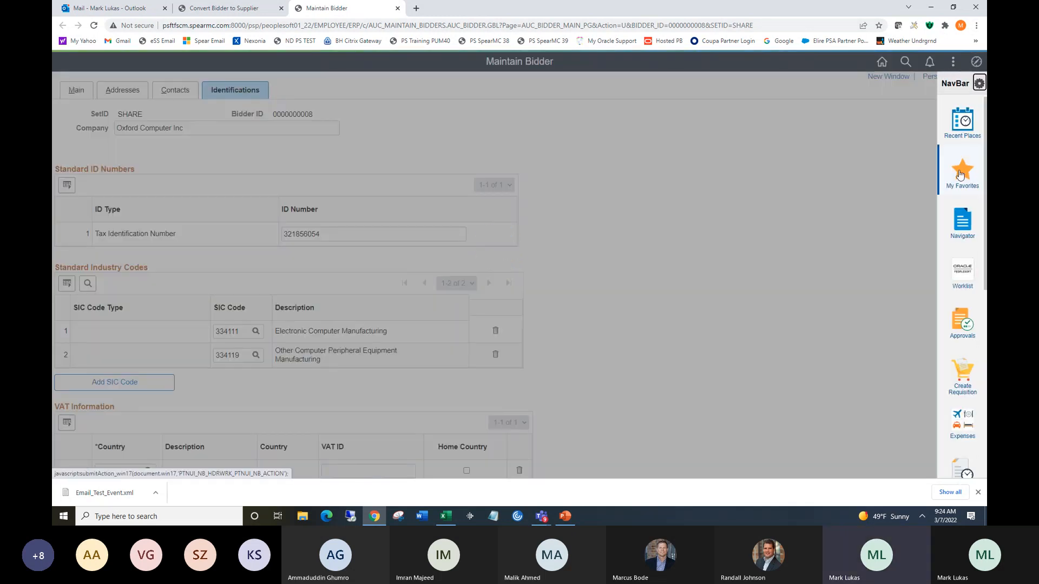
left_click(959, 172)
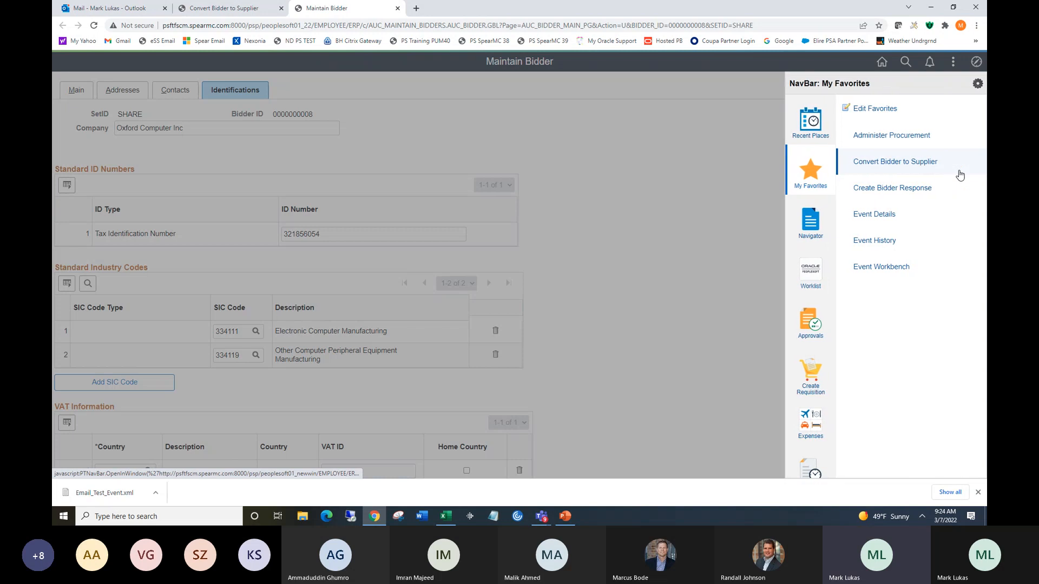
left_click(871, 216)
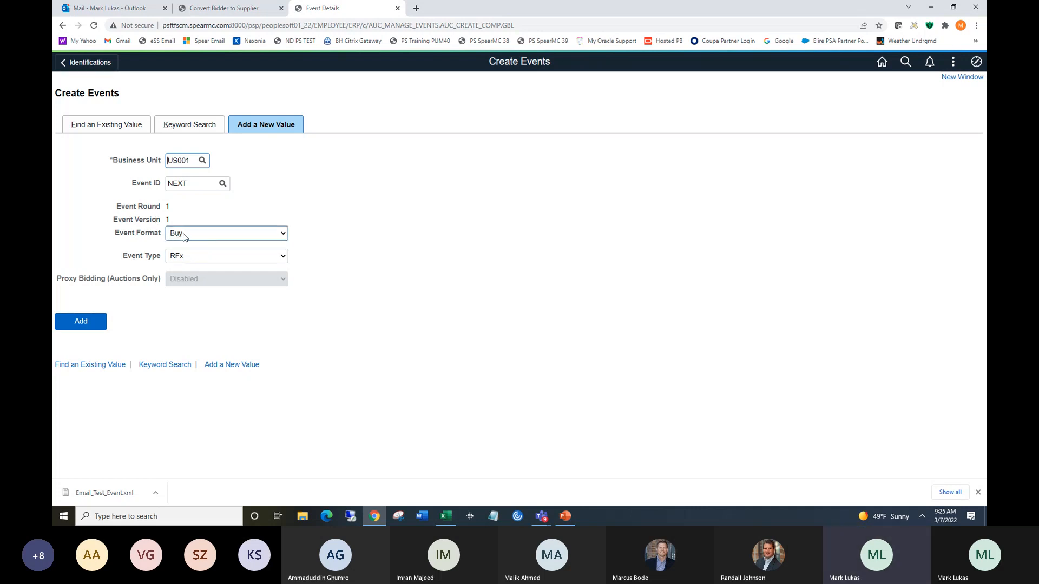
Add a new event for business unit US001 with Buy event format and RFx event type.
left_click(218, 239)
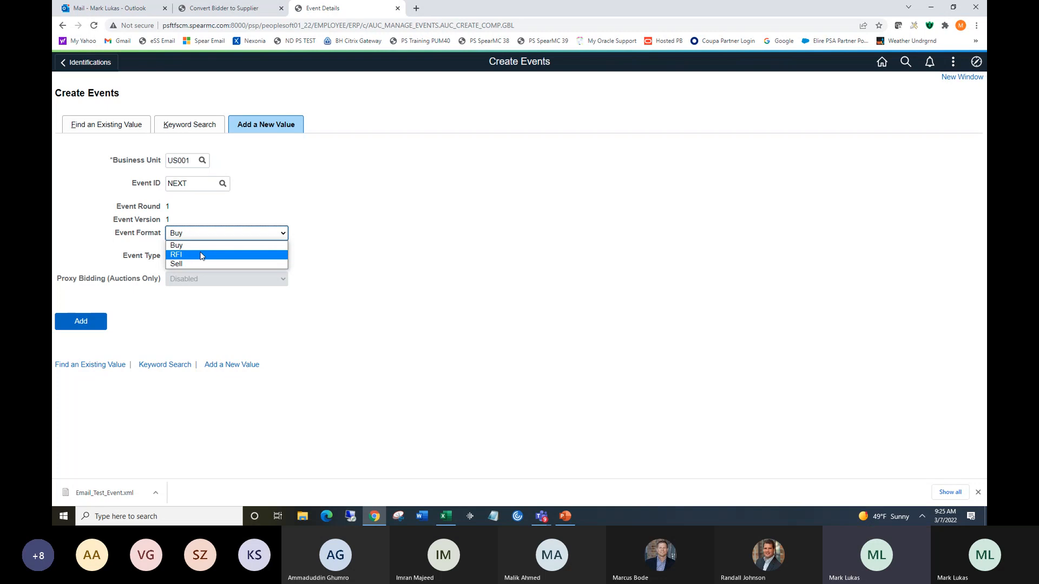
left_click(204, 250)
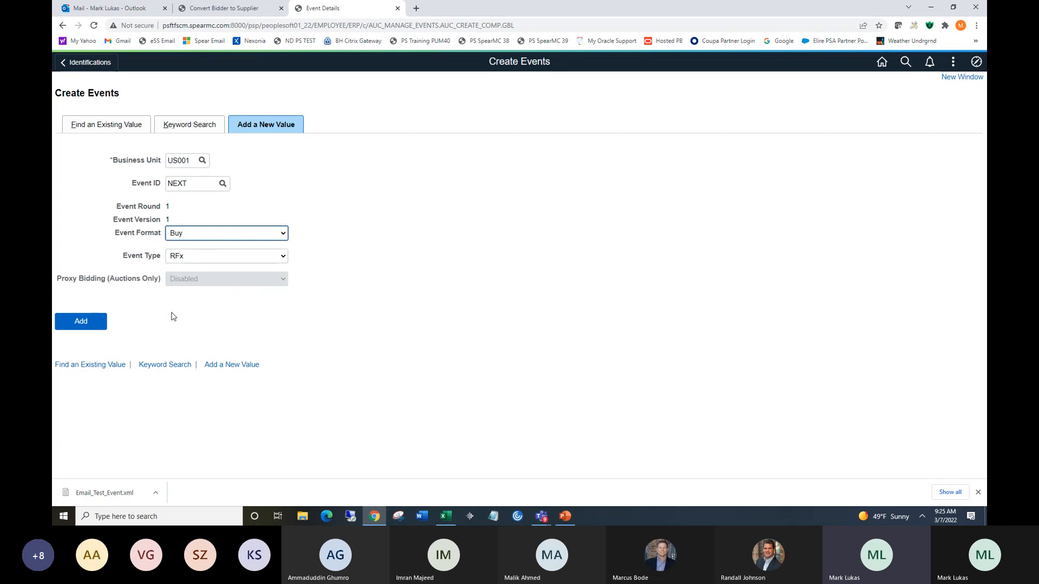
left_click(94, 323)
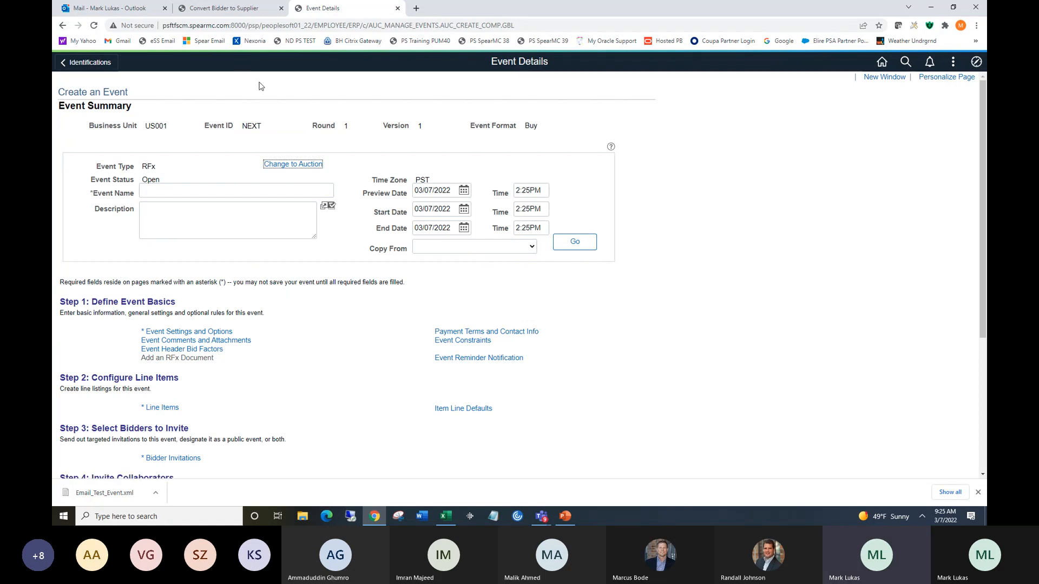
Enter Chemistry Supplies as the event name.
left_click(247, 191)
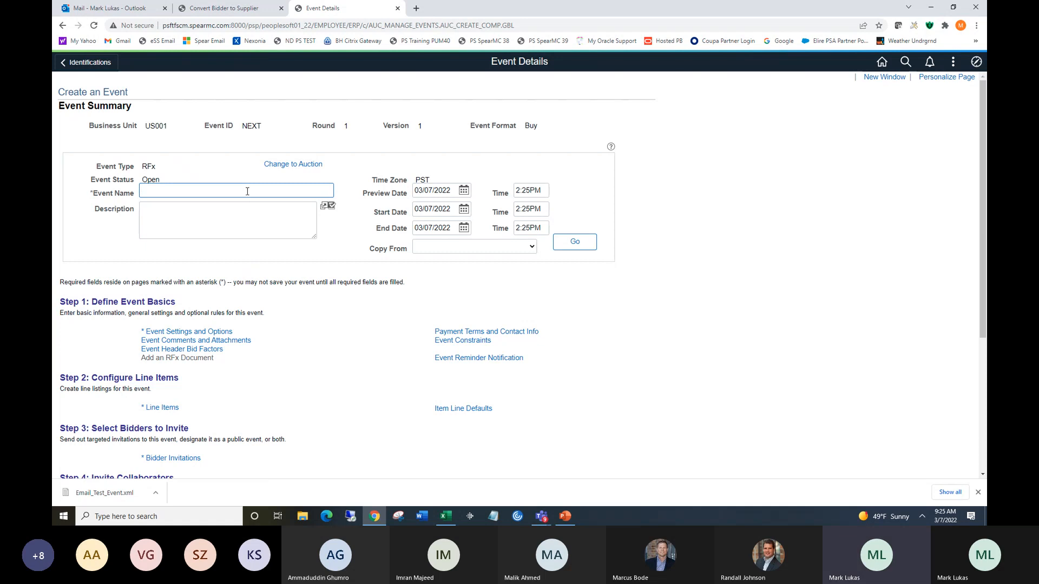
type("C")
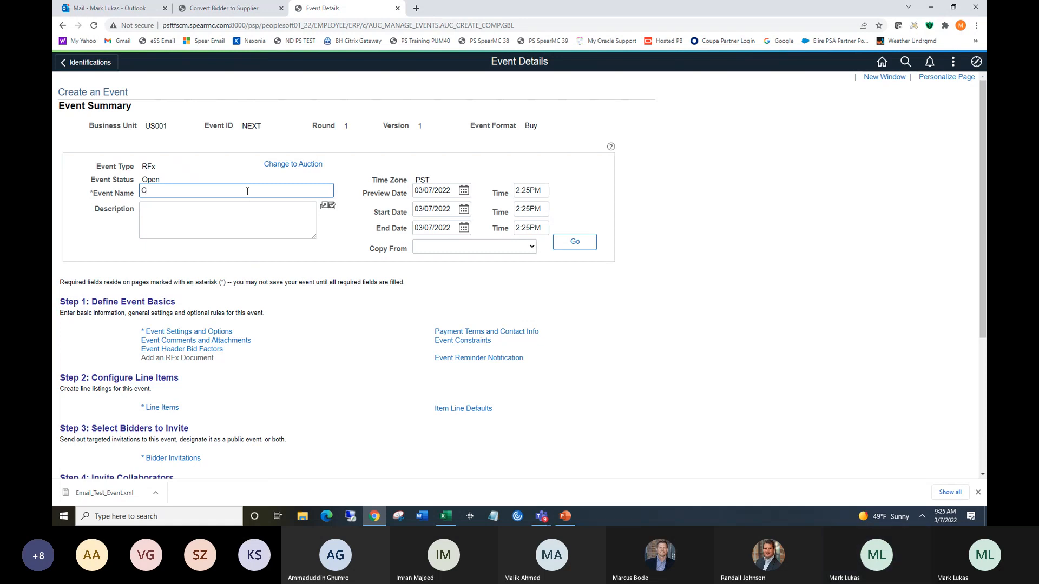
type("hemistry")
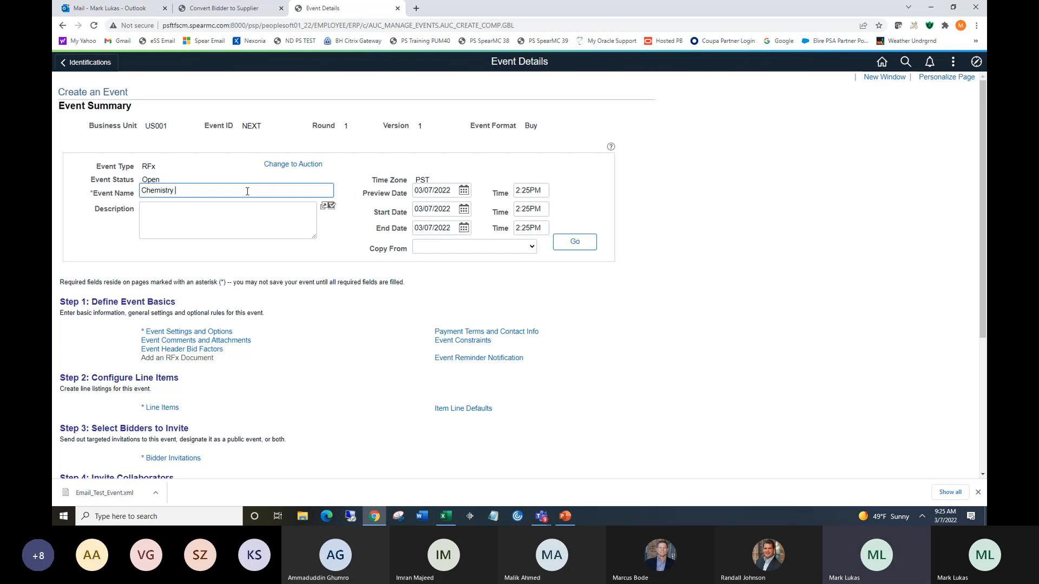
type("D")
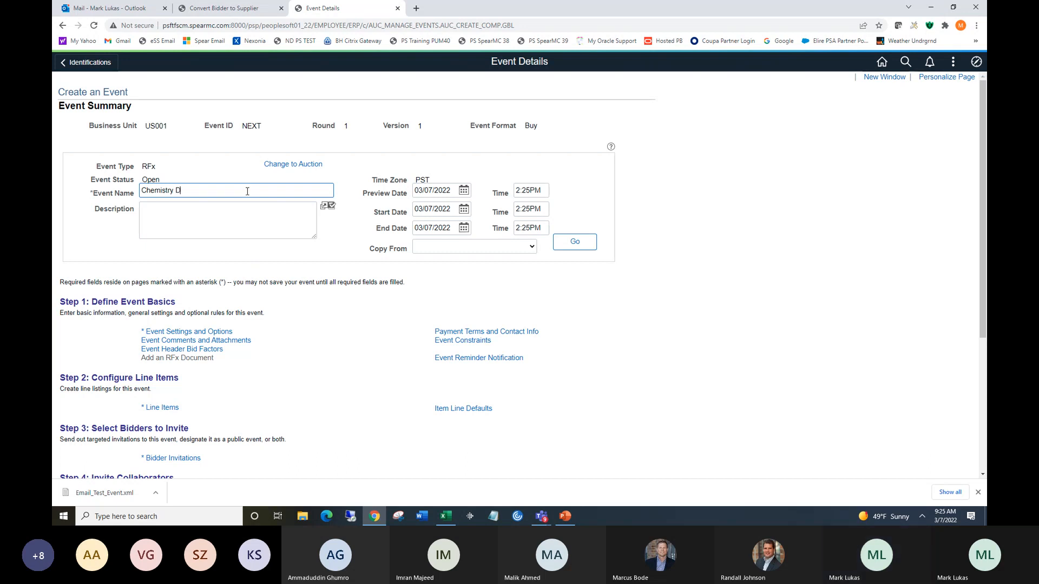
key("BackSpace")
type("Sup")
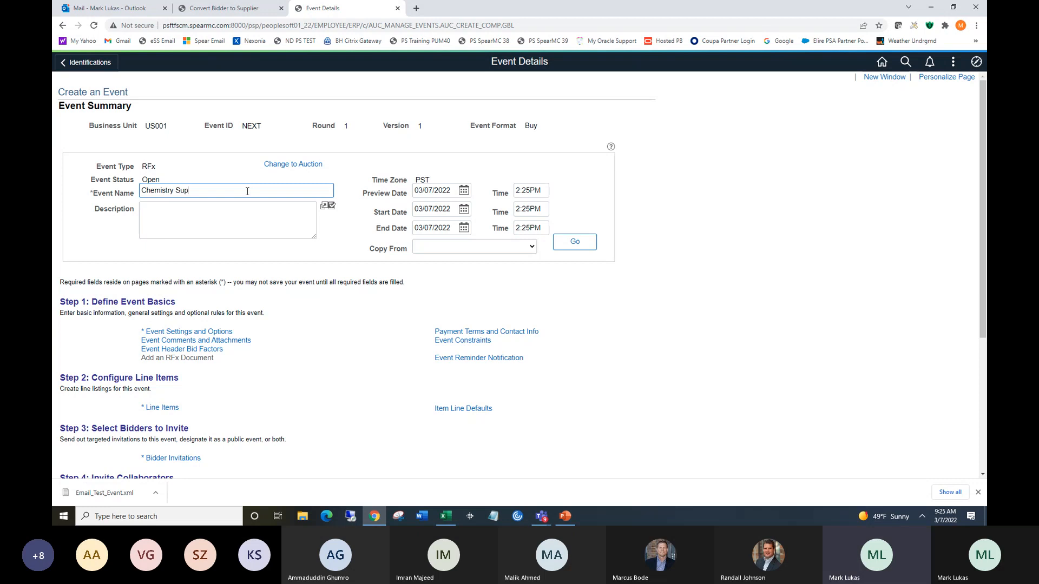
type("plies")
Enter Chemistry Department Supplies as the event description.
left_click(252, 209)
type("Chemisty")
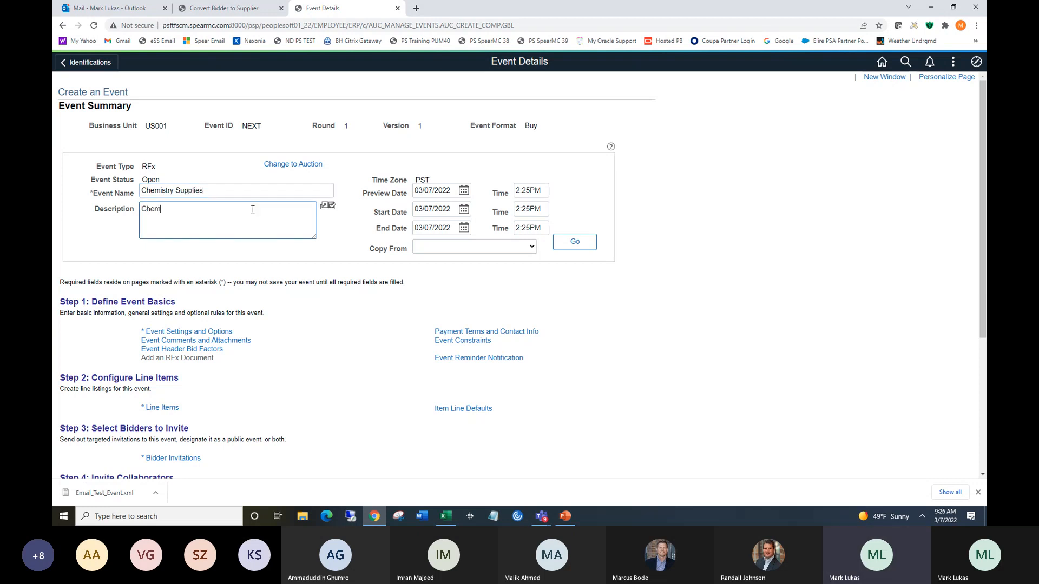
key("BackSpace")
type("try")
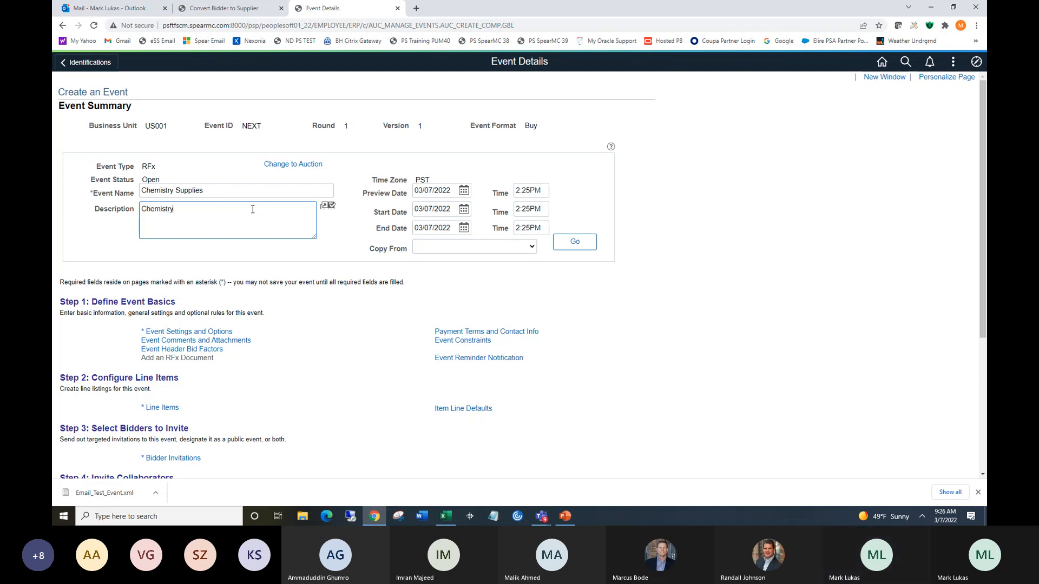
type(" Department")
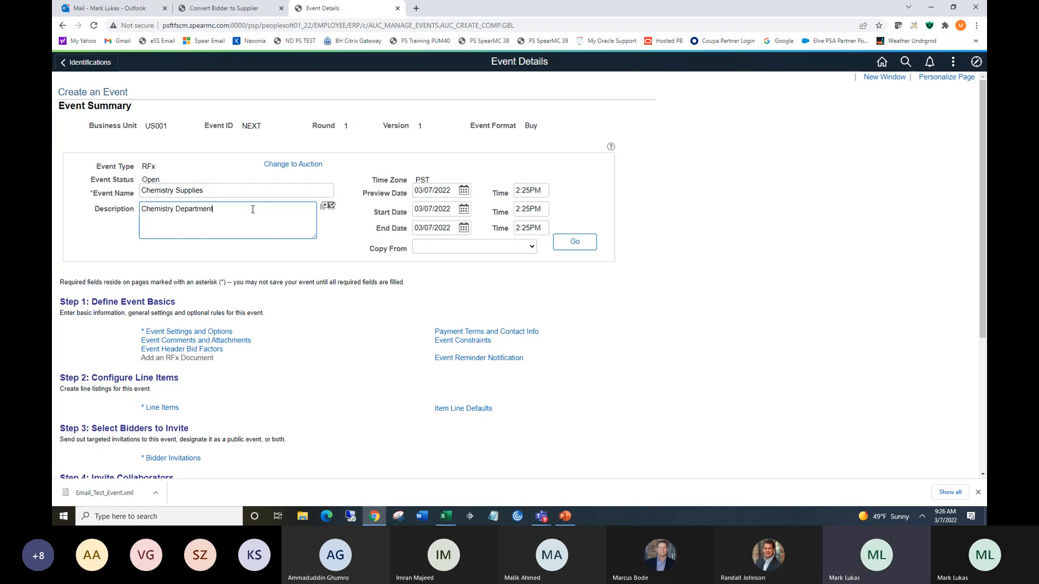
type(" Supplies")
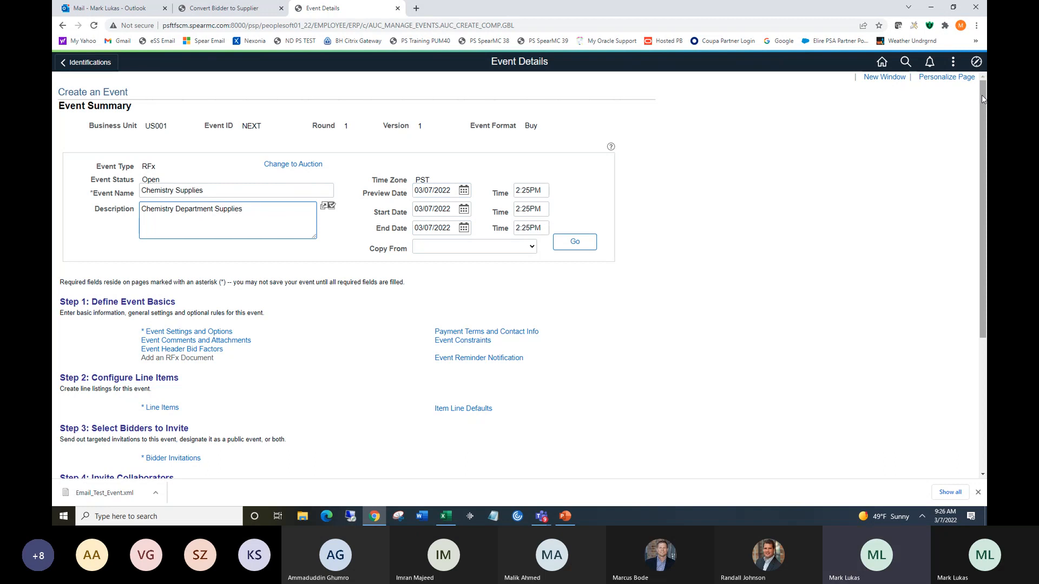
Open Event Header Bid Factors and select EXPERIENCE as the first bid factor.
scroll(981, 95, "down", 2)
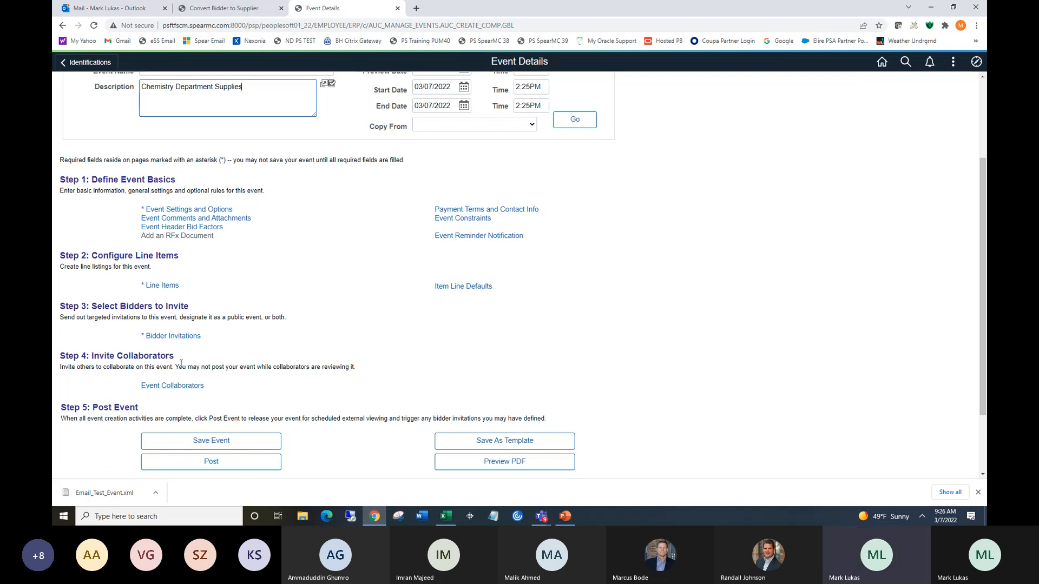
left_click(165, 227)
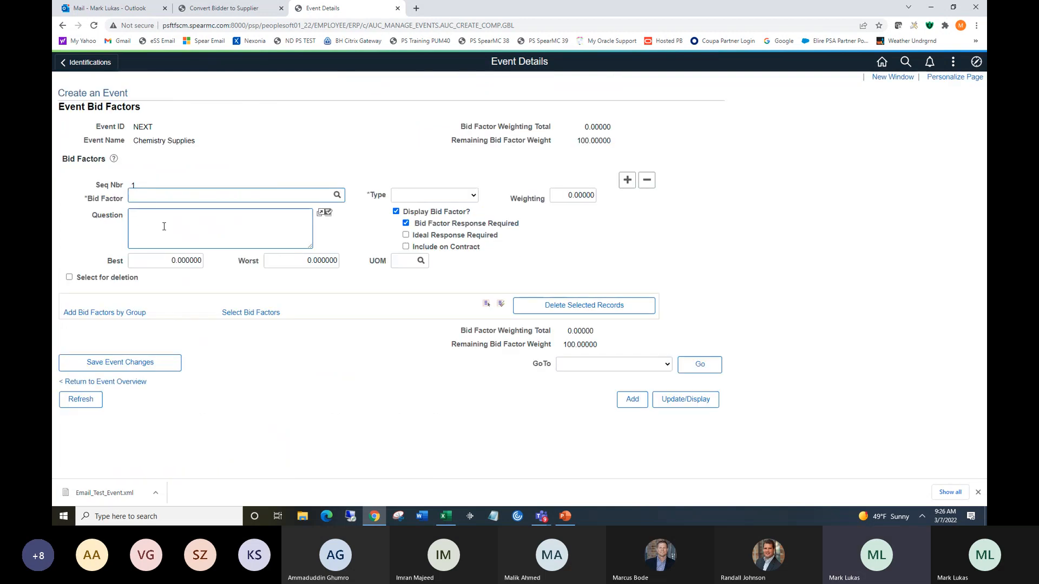
left_click(337, 195)
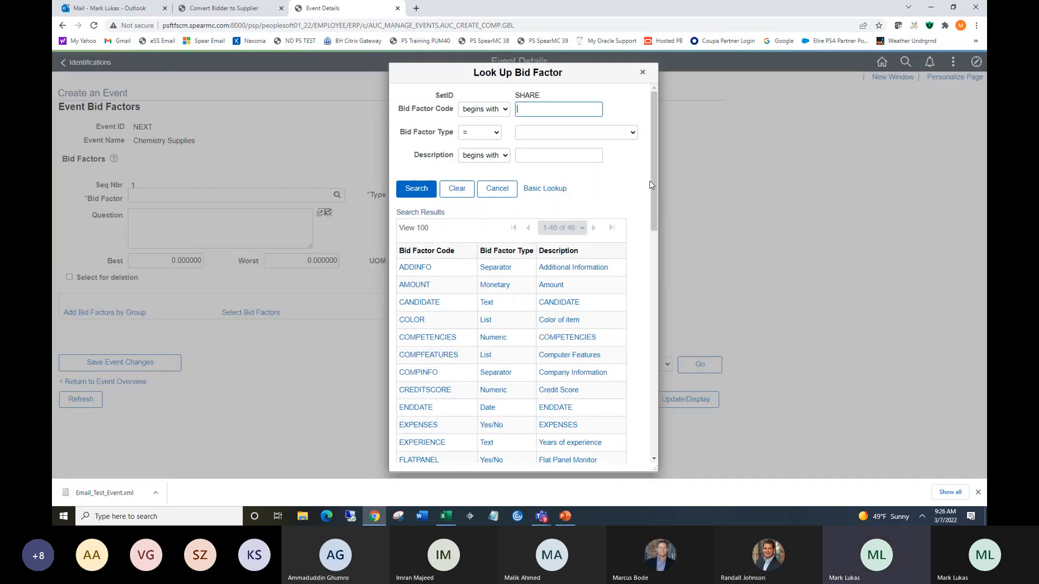
left_click_drag(654, 184, 655, 192)
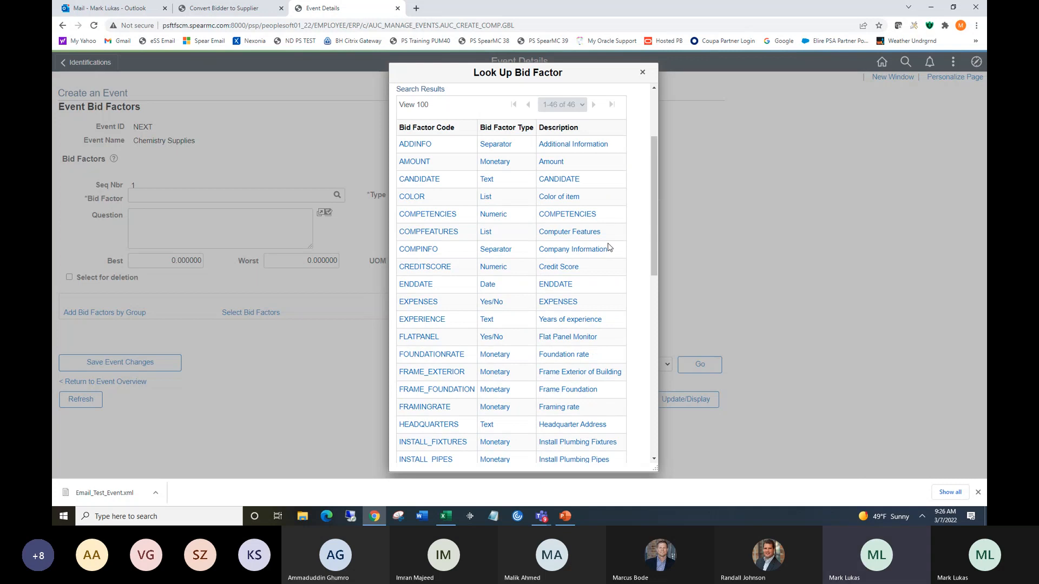
left_click(431, 319)
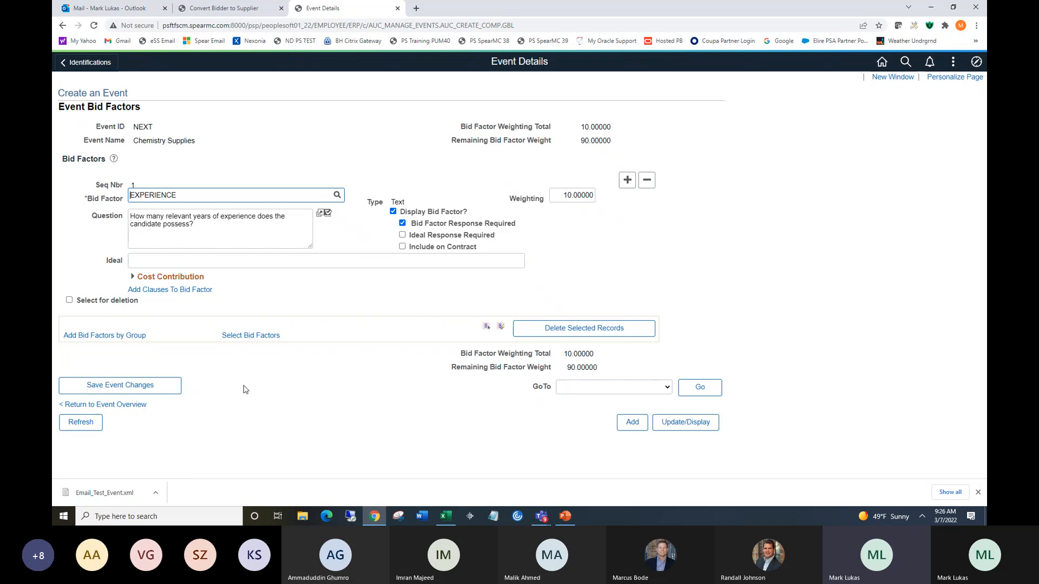
Add a second bid factor row and select ISO as its bid factor.
left_click(627, 180)
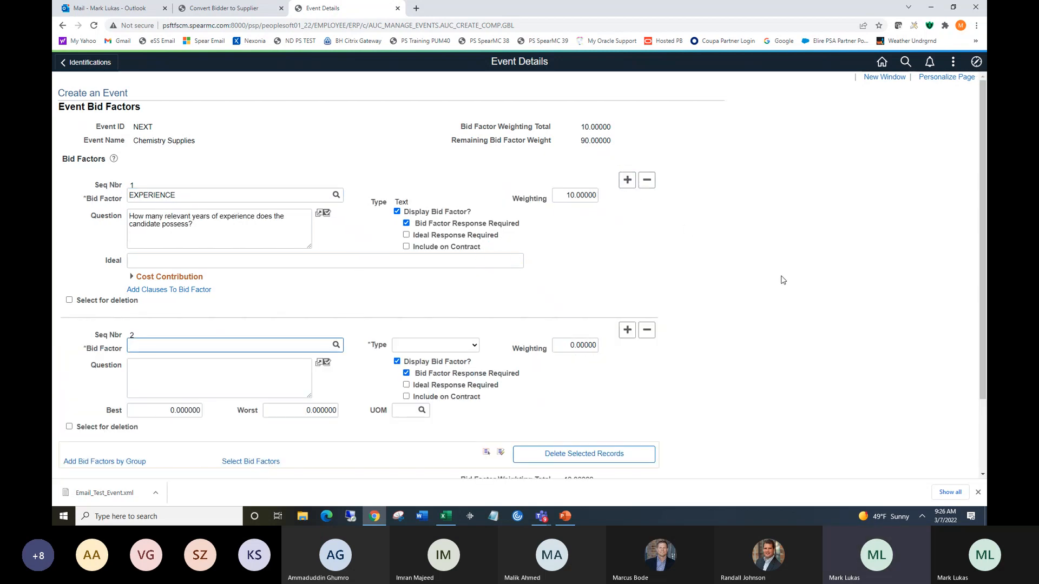
scroll(372, 149, "down", 2)
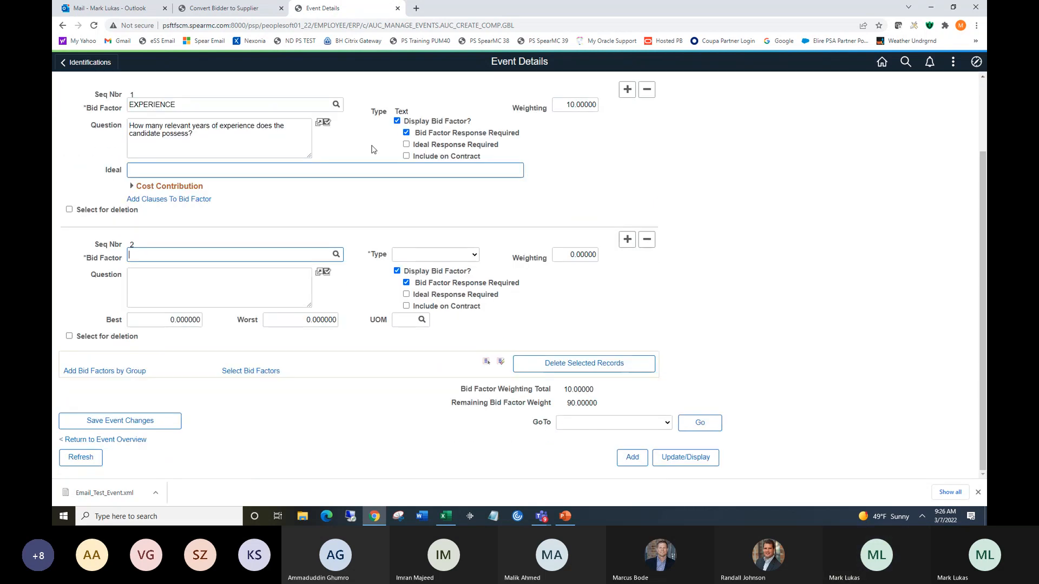
left_click(336, 254)
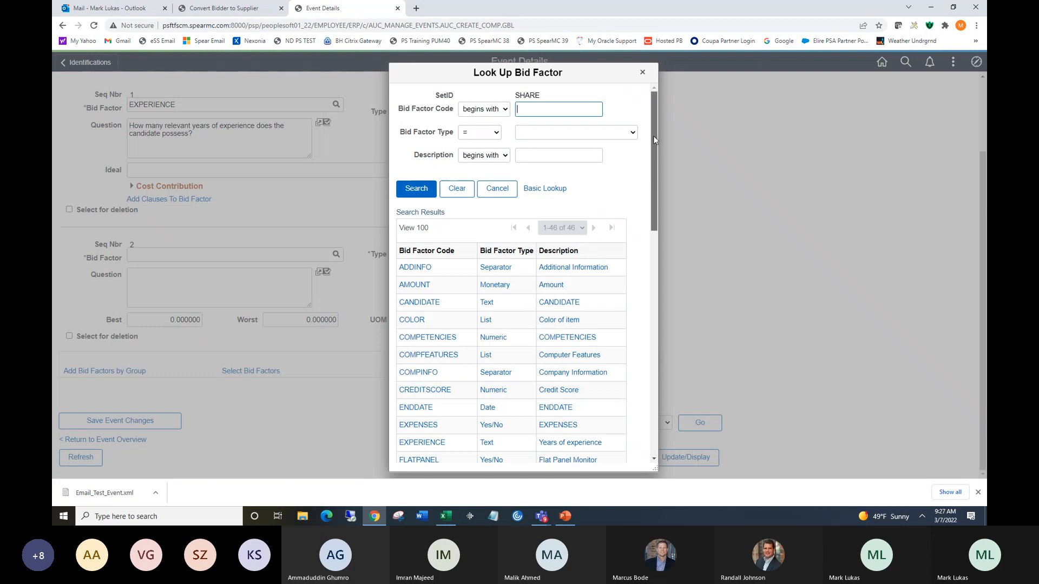
left_click_drag(653, 135, 667, 271)
left_click(564, 259)
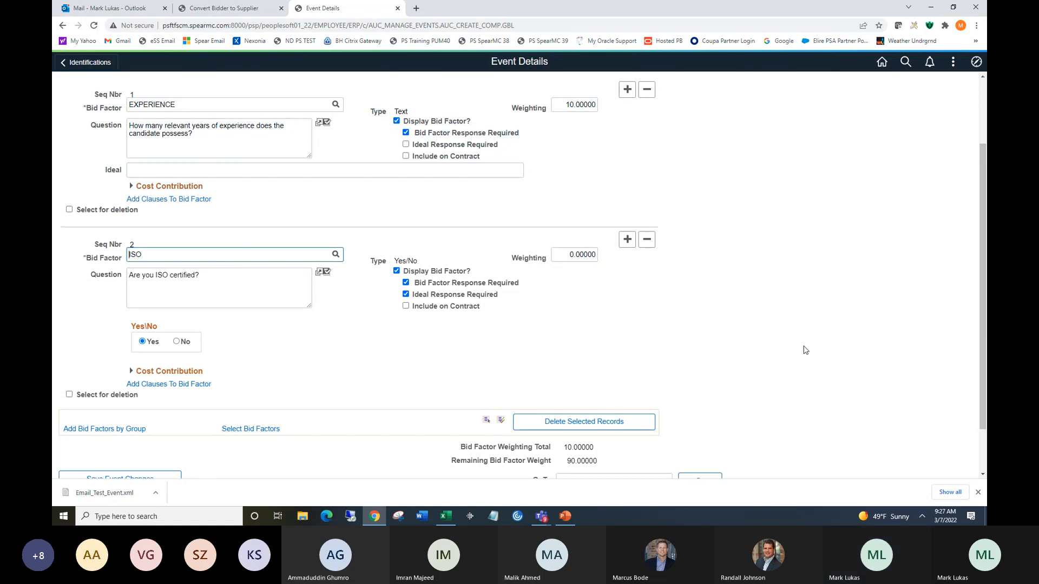
Set the EXPERIENCE weighting to 80 and the ISO weighting to 20, then return to the event overview.
left_click(566, 103)
left_click_drag(566, 105, 570, 104)
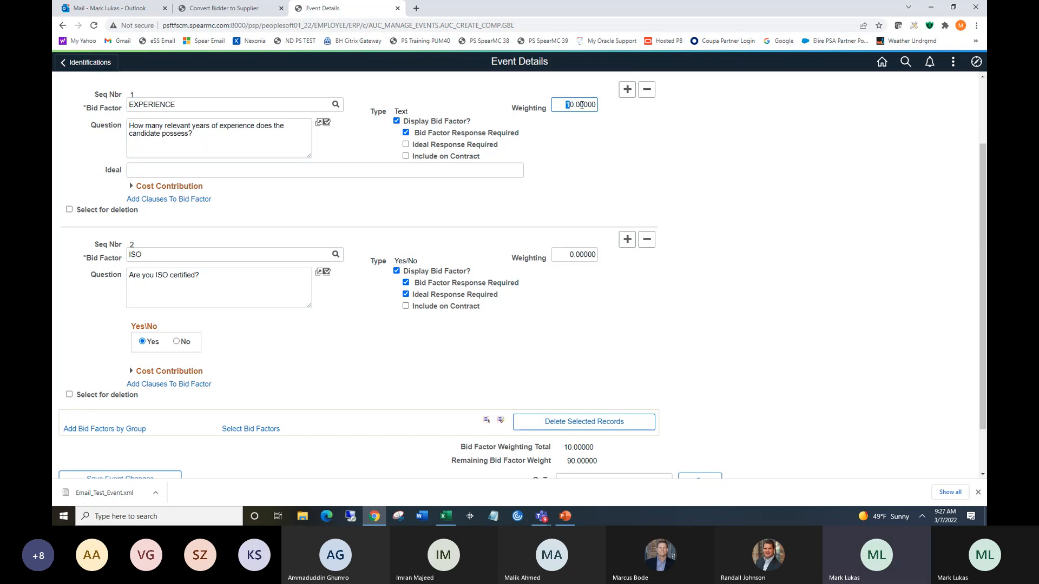
type("8")
left_click(570, 255)
type("2")
left_click_drag(984, 265, 985, 322)
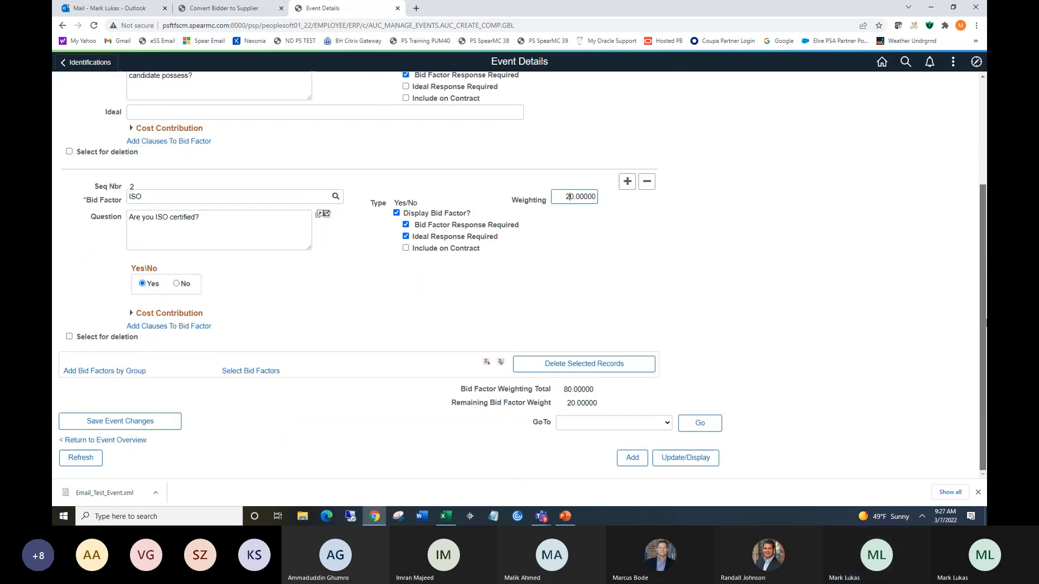
left_click(119, 447)
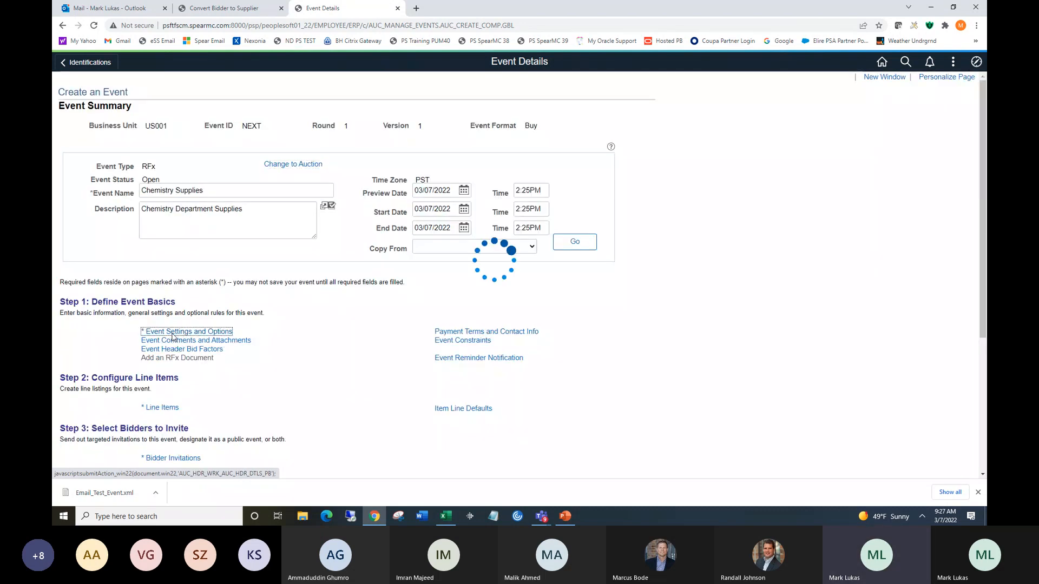
In Event Settings and Options, set the header weighting to 10 and return to the event overview.
left_click(208, 284)
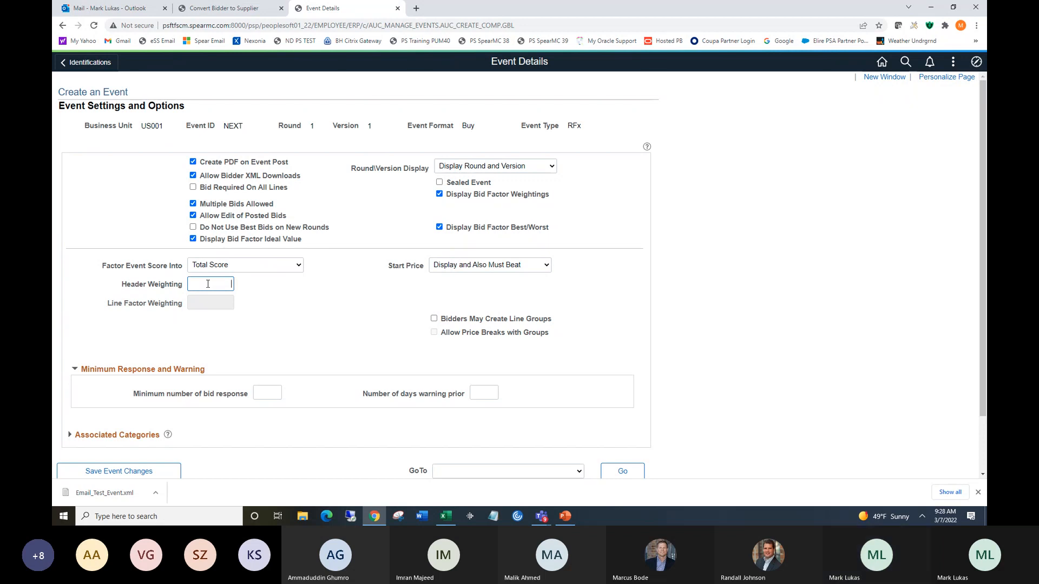
type("10")
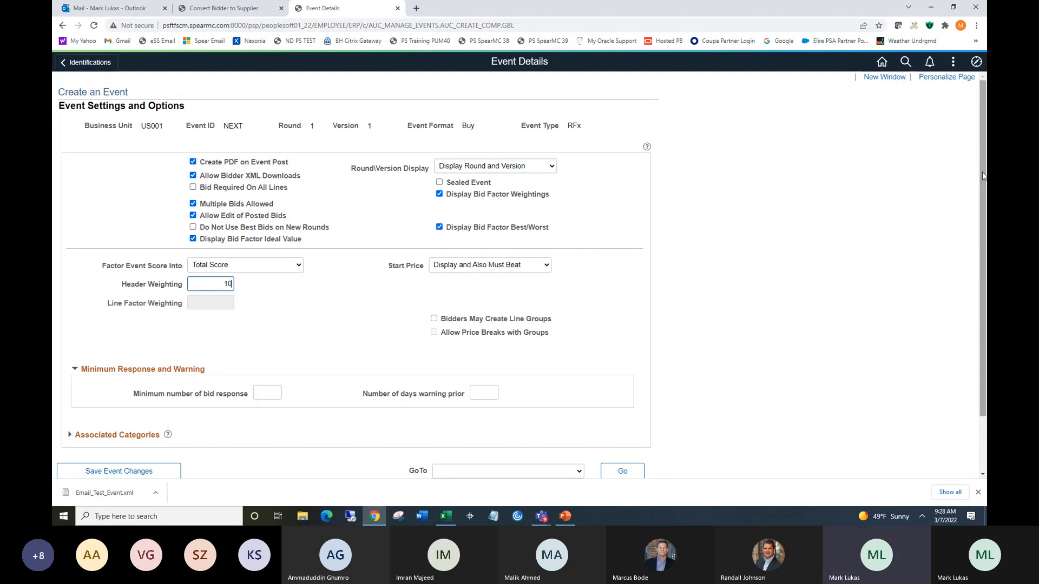
scroll(983, 195, "down", 1)
scroll(983, 195, "down", 2)
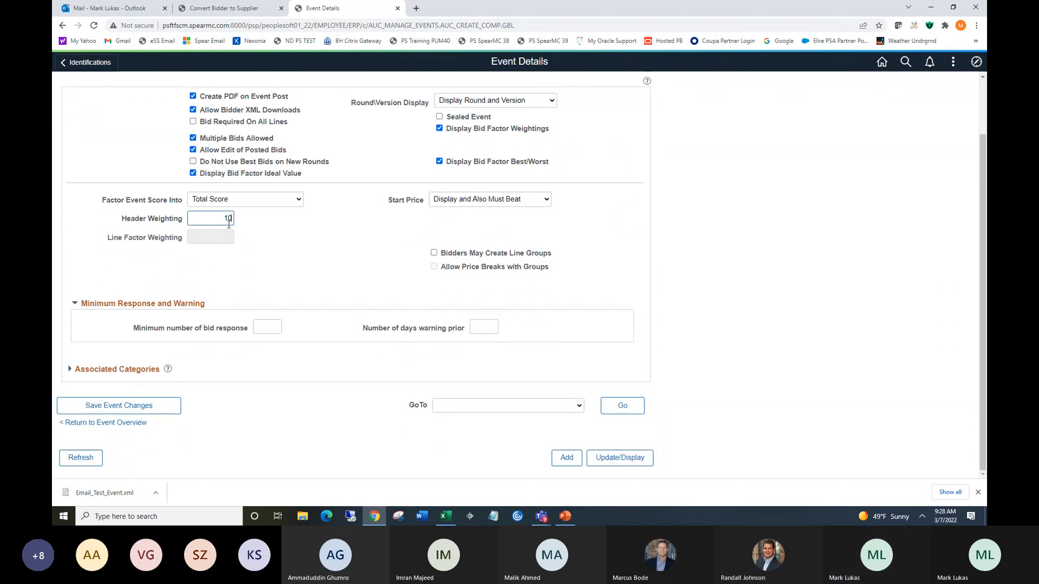
left_click(131, 427)
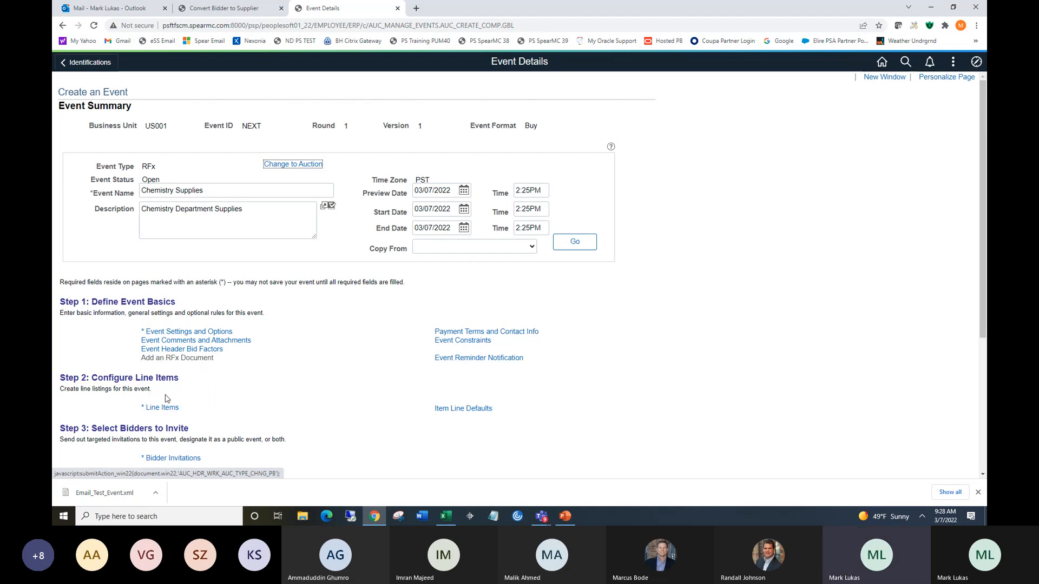
Open Line Items, add one more line, and select item 250 mL Beaker for line 1.
left_click(159, 407)
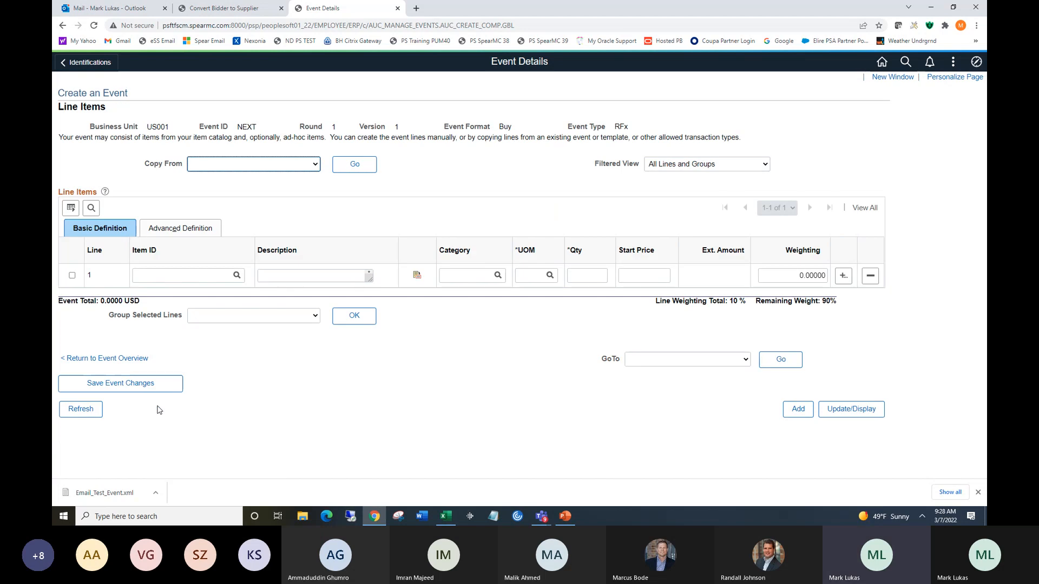
left_click(843, 275)
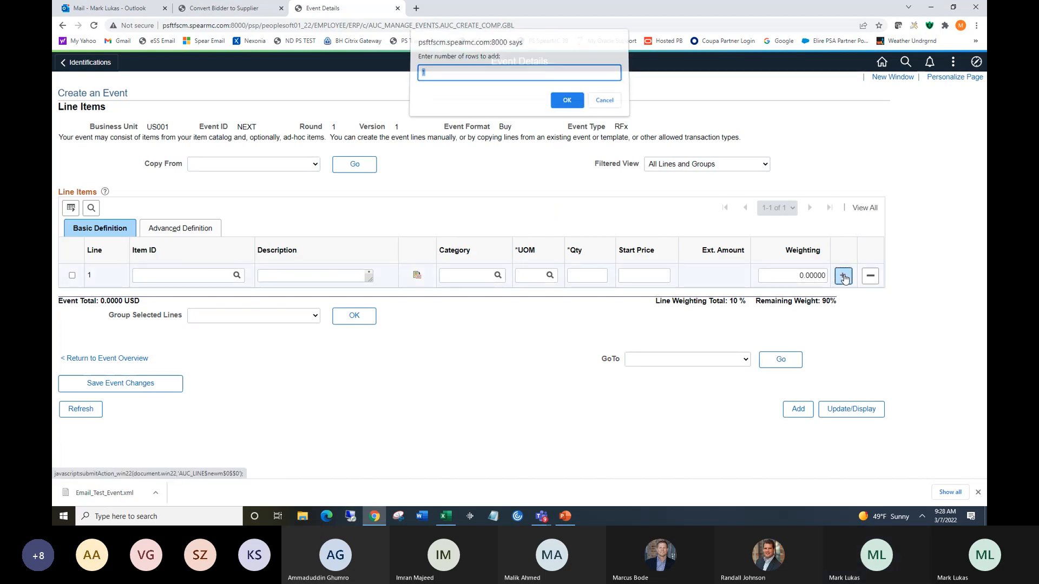
left_click(567, 104)
left_click(237, 275)
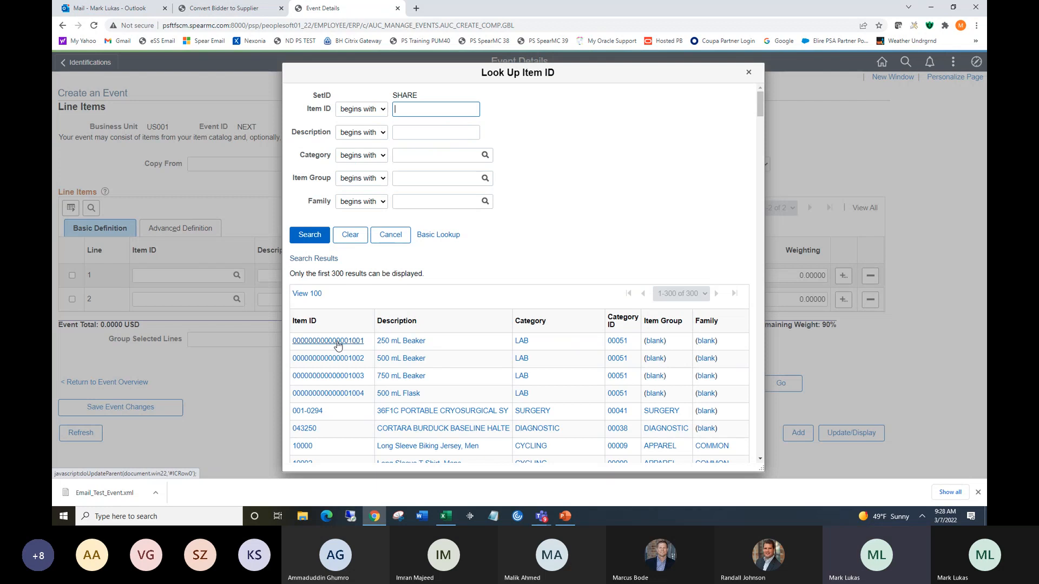
left_click(338, 345)
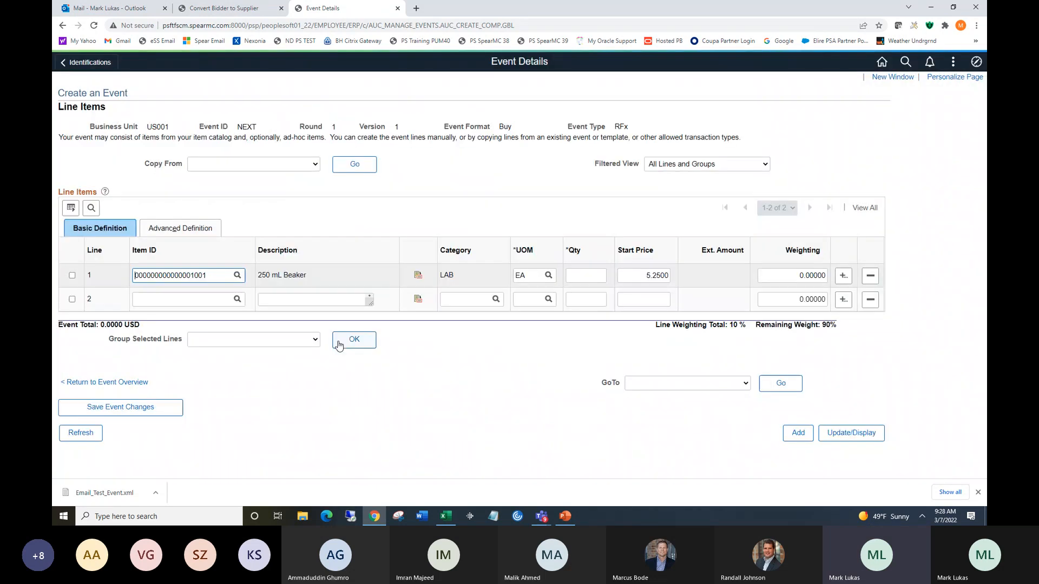
Select item 500 mL Flask for line 2 and set the quantity of both lines to 200.
left_click(237, 299)
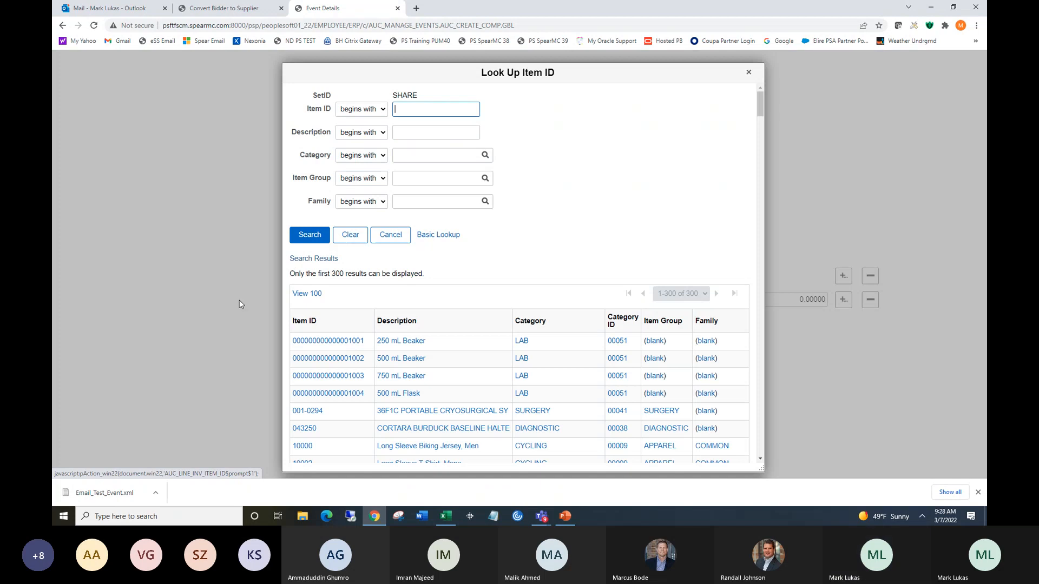
left_click(345, 397)
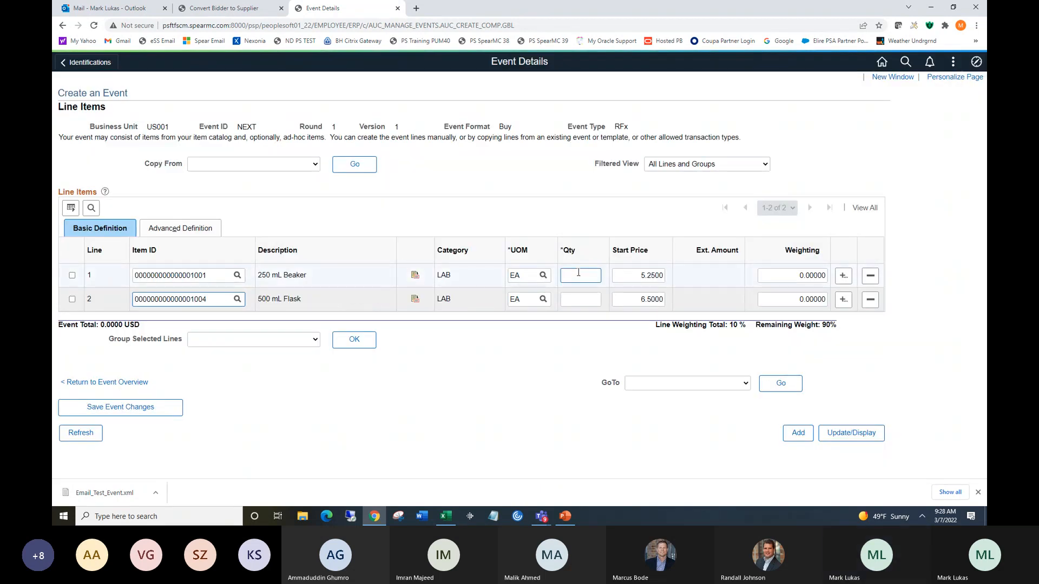
left_click(580, 277)
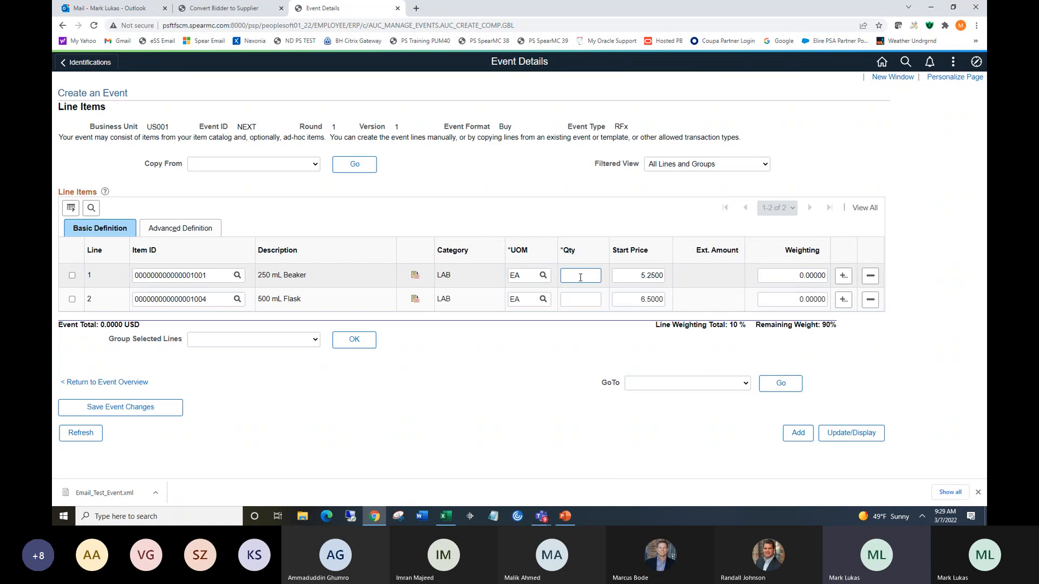
type("00")
left_click(578, 299)
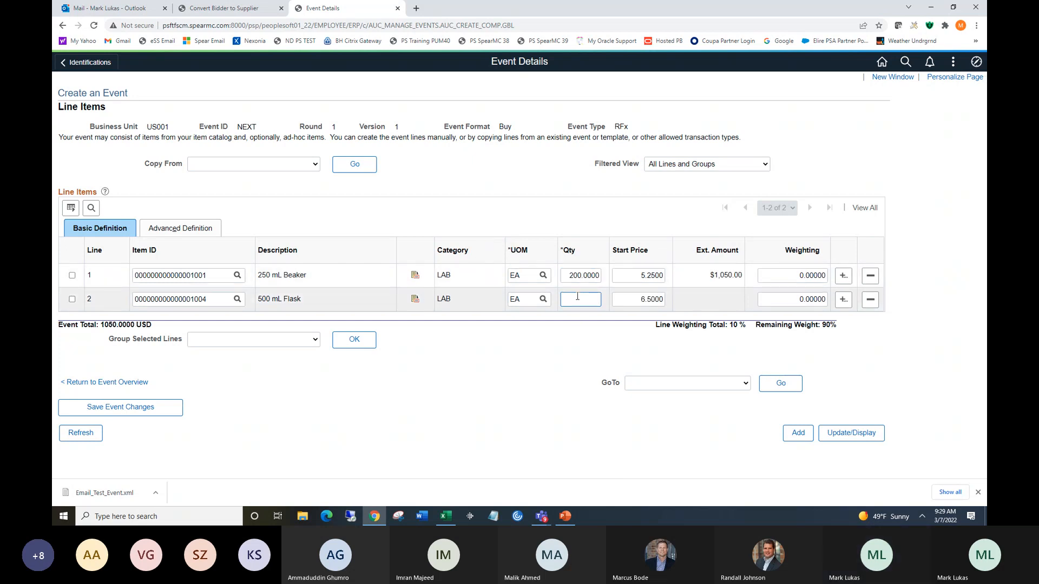
type("200")
left_click(624, 300)
left_click(636, 306)
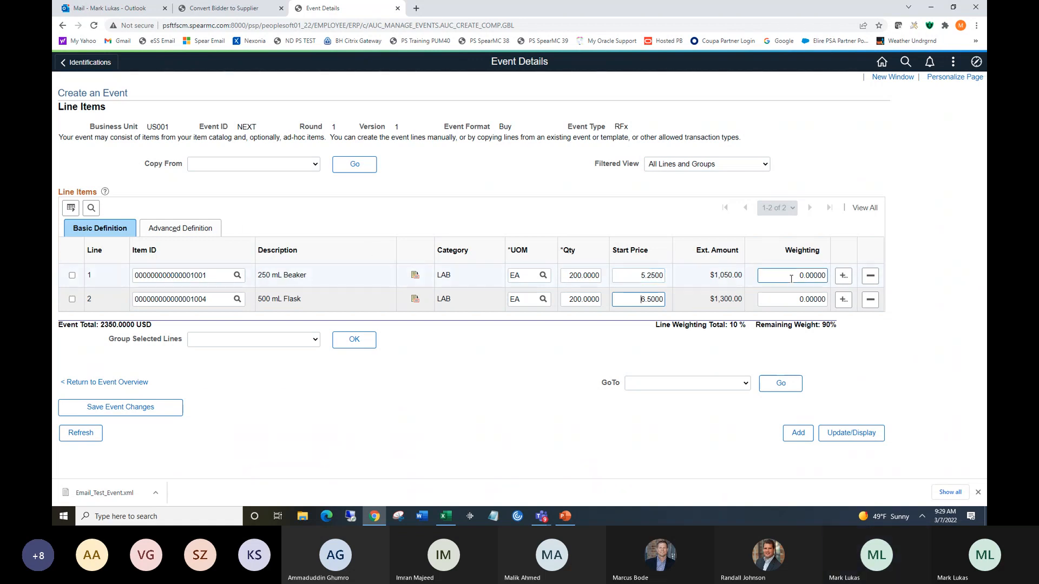
Set the weighting of both the 250 mL Beaker and 500 mL Flask lines to 45.
double_click(825, 325)
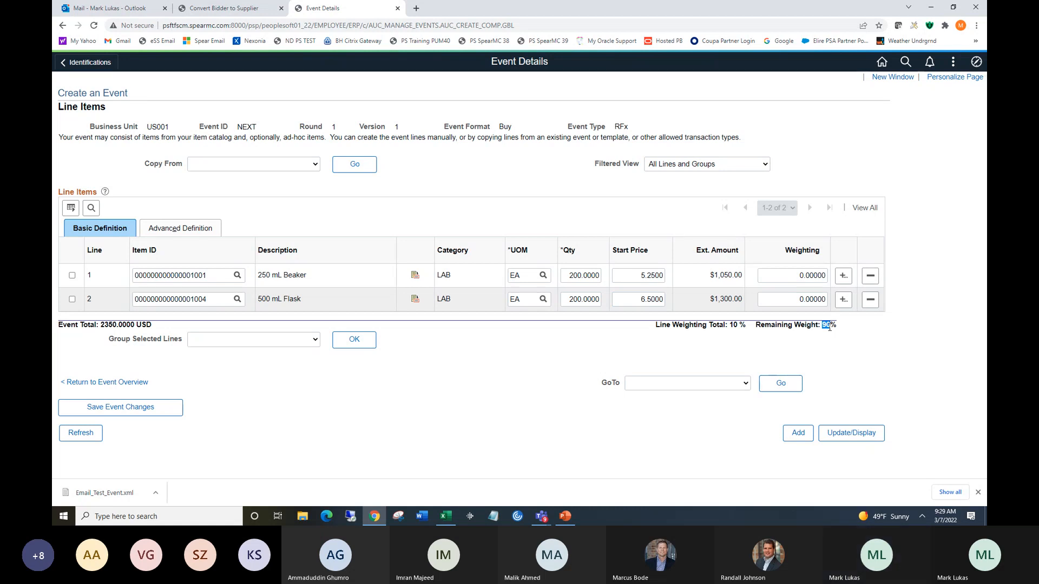
left_click(796, 277)
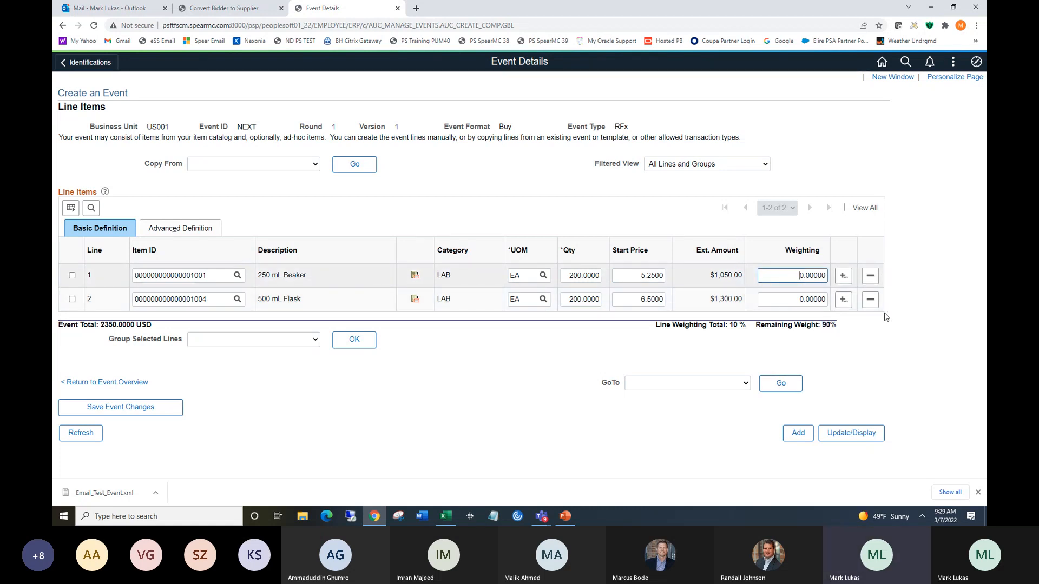
type("45")
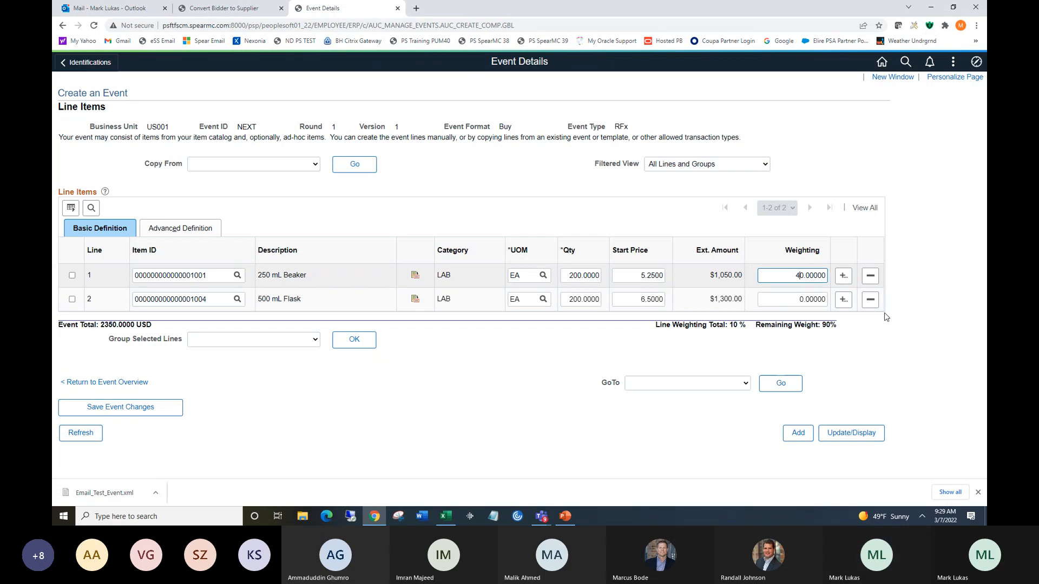
key("Delete")
left_click(800, 302)
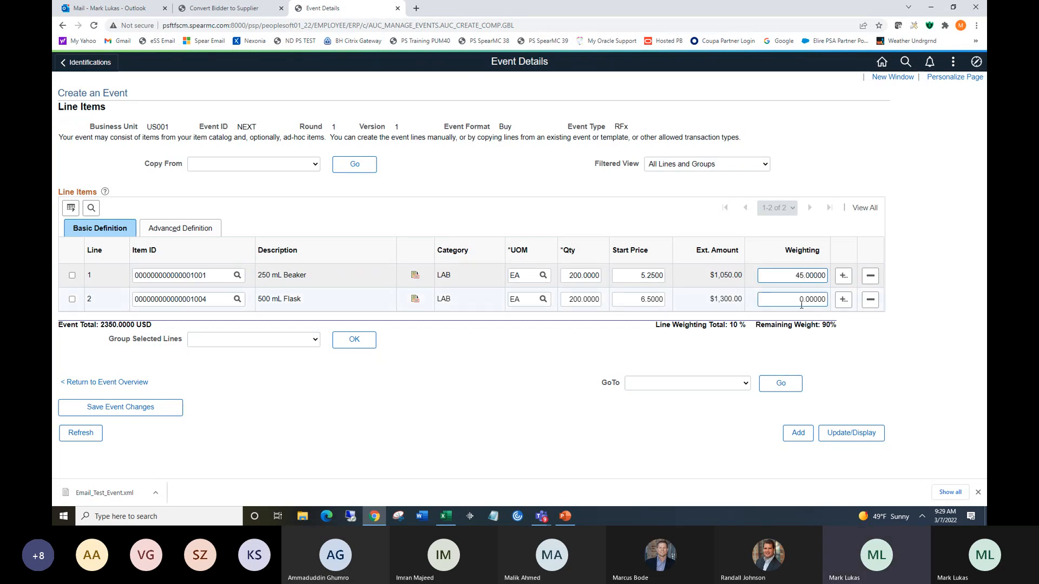
type("45")
key("Delete")
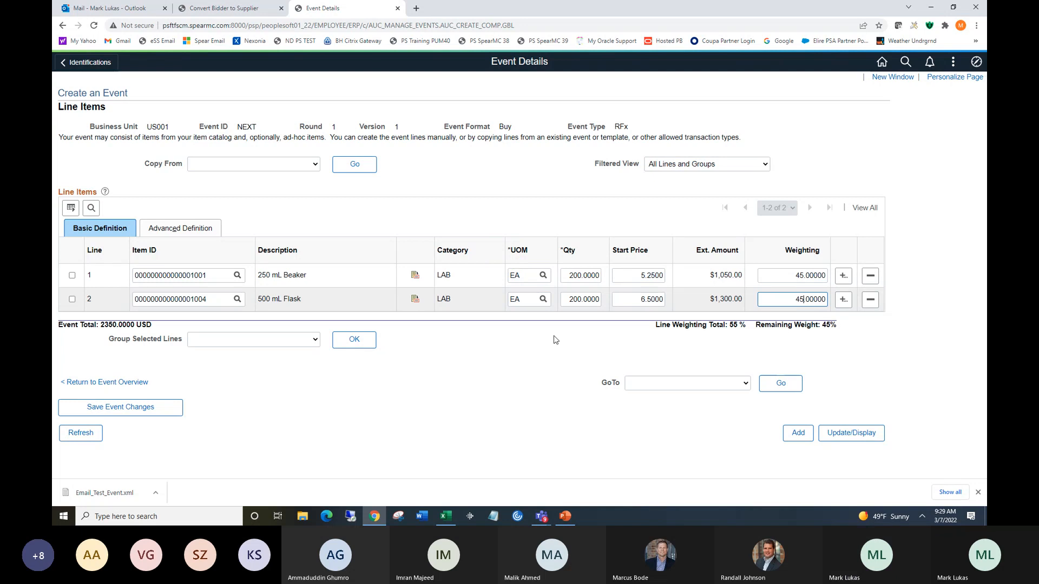
left_click(503, 352)
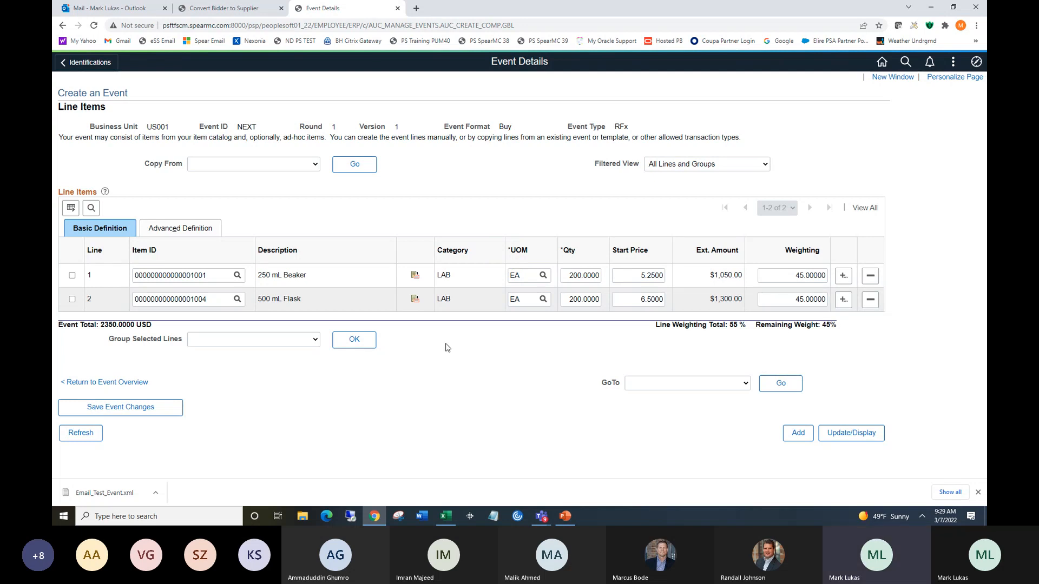
Open the bid factors for line 1 and add a second bid factor, QUALITYPROCESS.
left_click(183, 233)
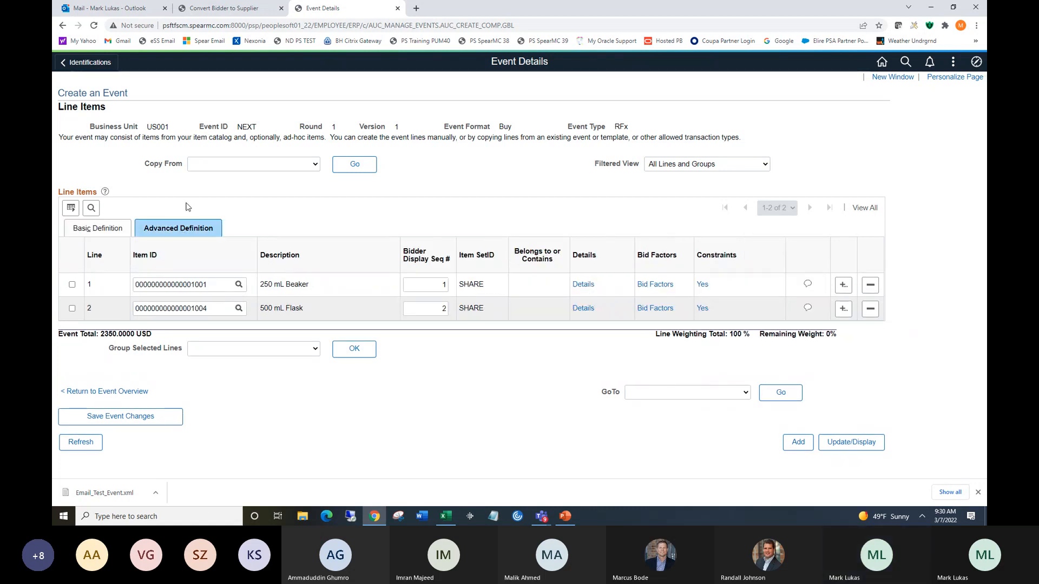
left_click(652, 283)
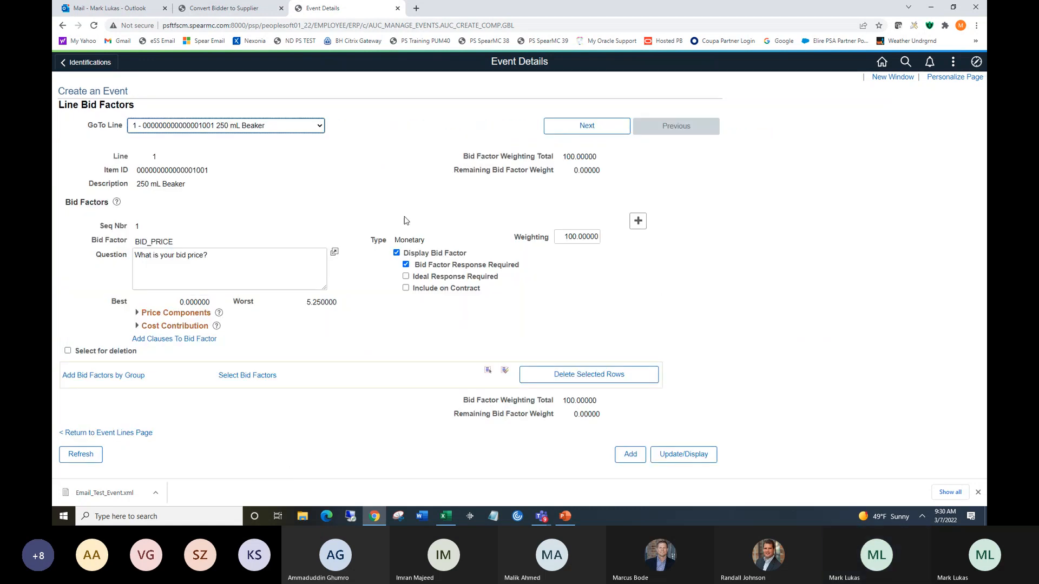
left_click(176, 255)
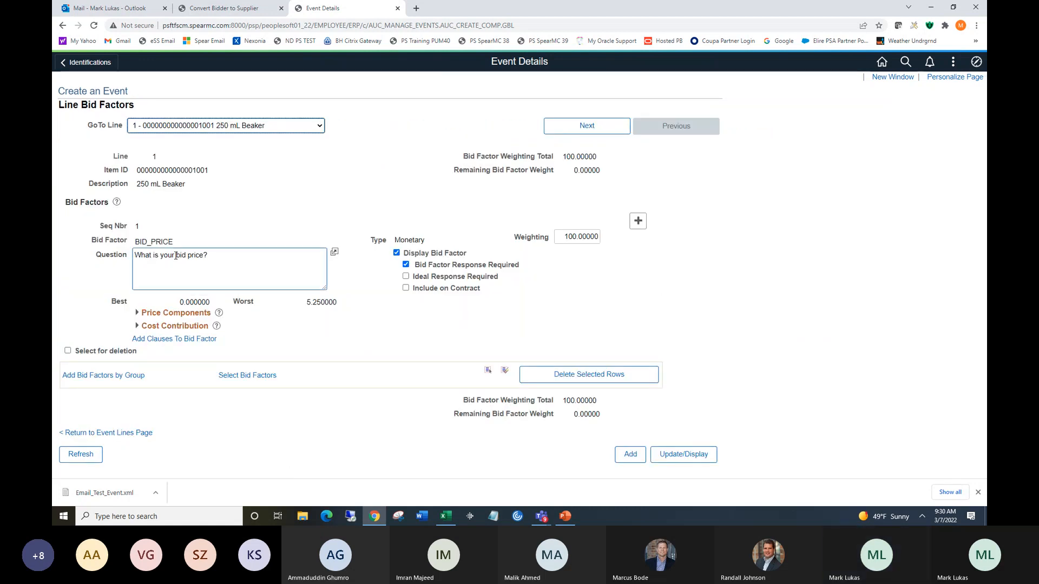
left_click(638, 220)
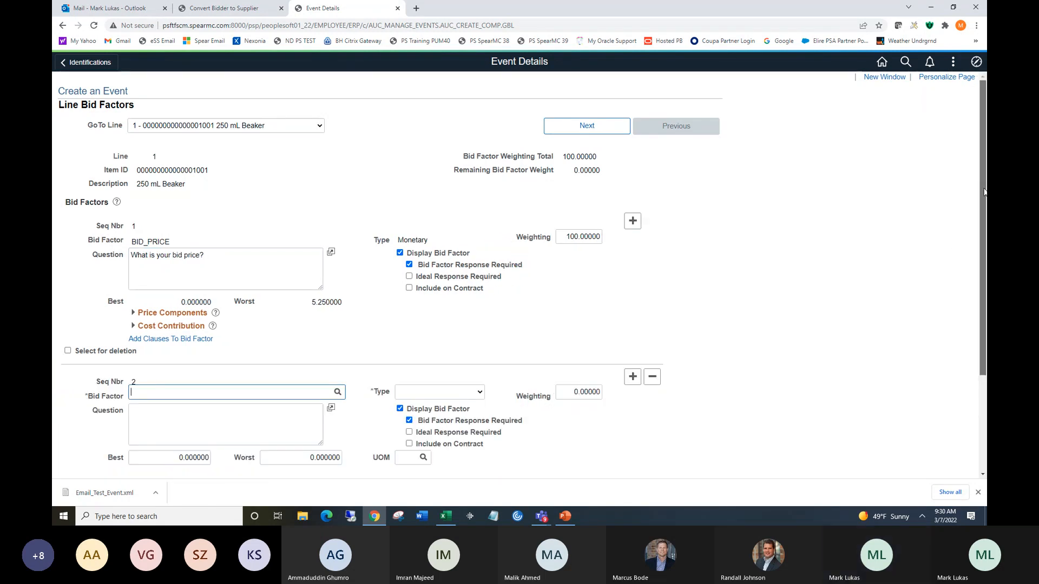
scroll(370, 247, "down", 3)
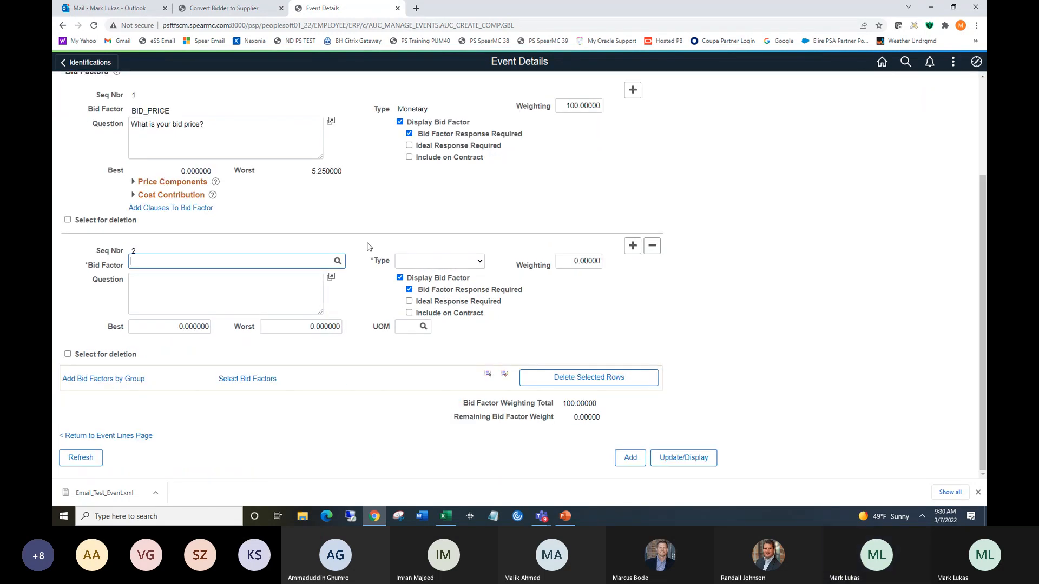
left_click(338, 262)
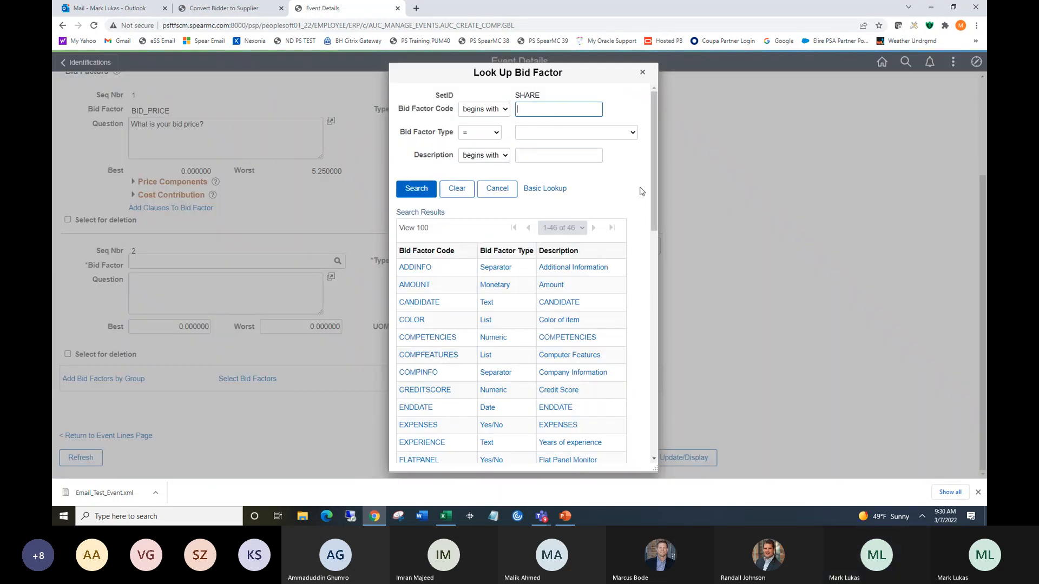
left_click_drag(654, 178, 667, 305)
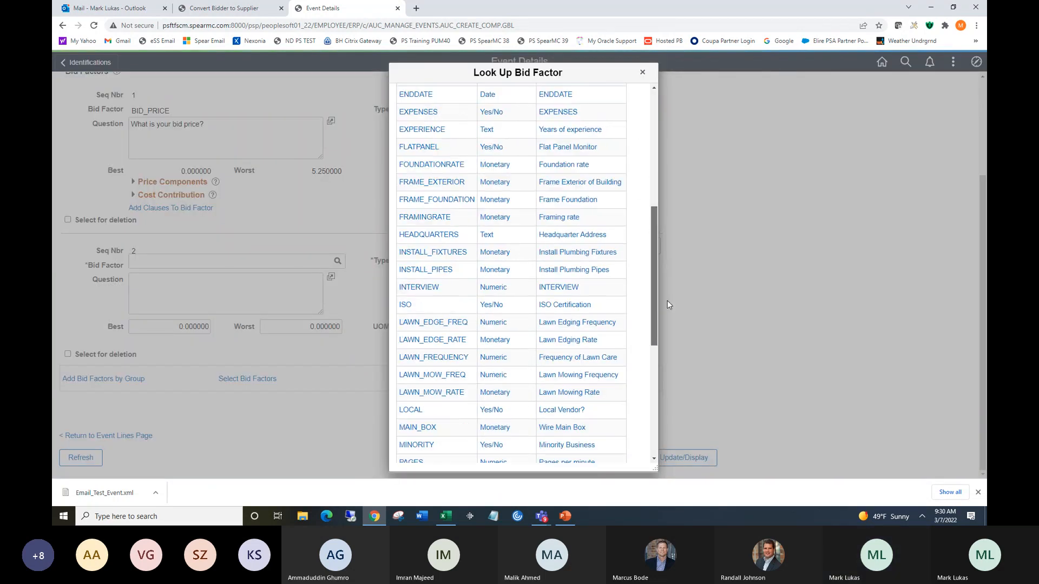
scroll(666, 305, "down", 3)
left_click(427, 367)
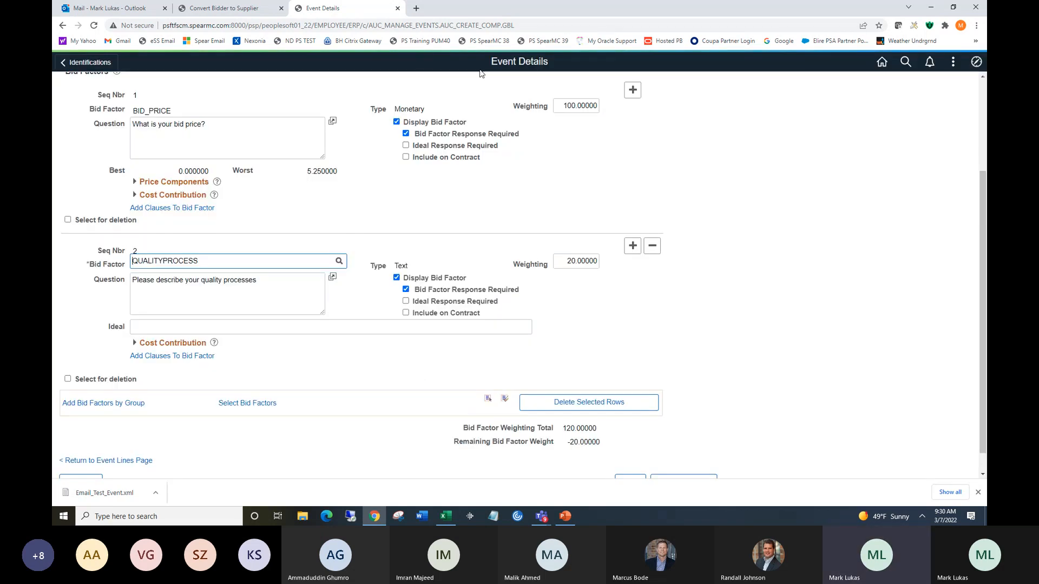
Add a third bid factor row for line 1 and select WARRANTY as its bid factor.
left_click(632, 246)
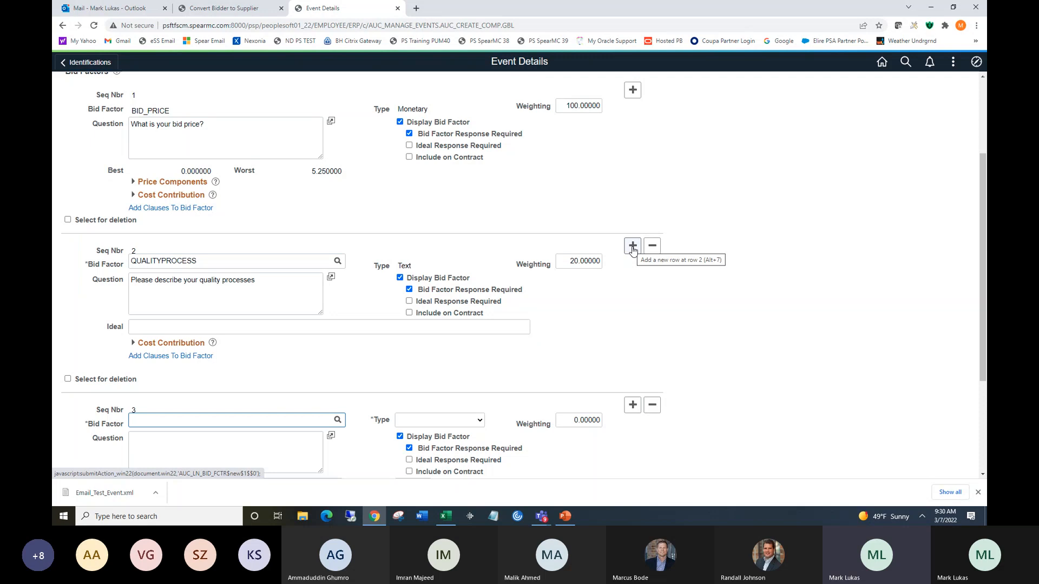
left_click(338, 421)
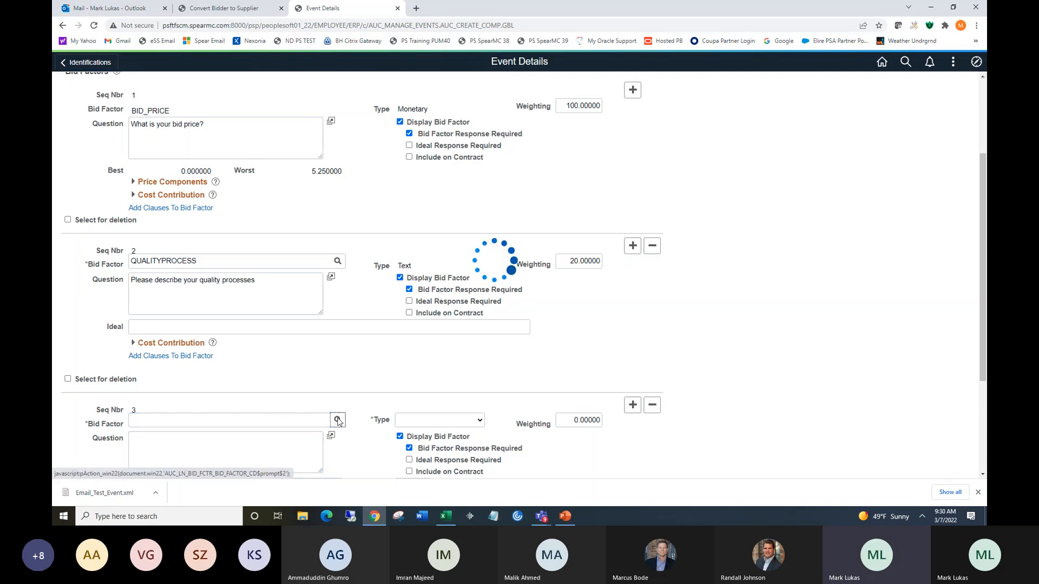
left_click_drag(654, 195, 656, 427)
left_click(417, 393)
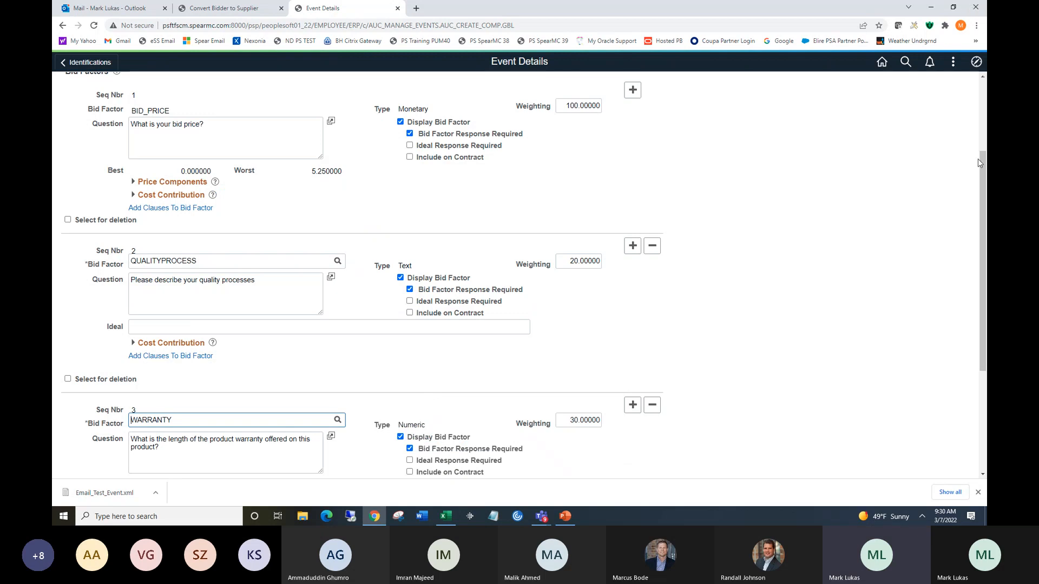
Set line 1 bid factor weightings to 60 for BID_PRICE, 30 for QUALITYPROCESS and 10 for WARRANTY, then return to the event lines.
left_click(568, 106)
left_click_drag(566, 104, 574, 101)
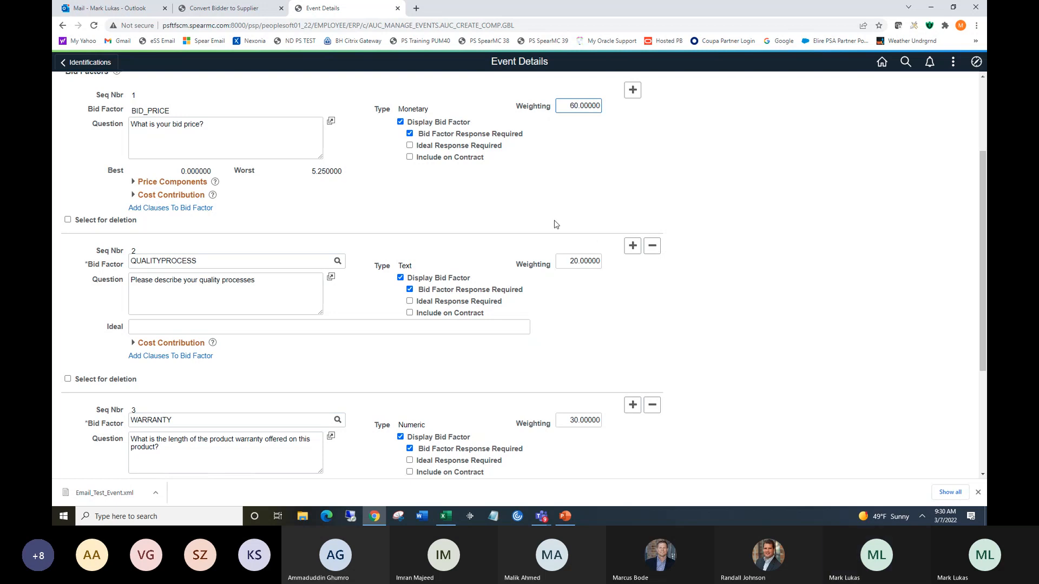
left_click(573, 267)
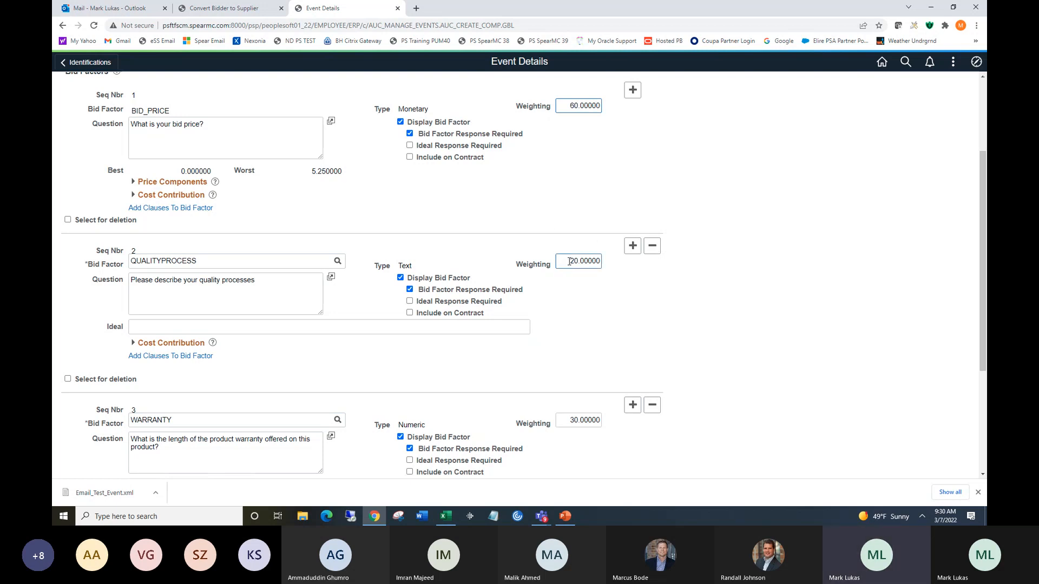
left_click_drag(569, 261, 573, 260)
type("3")
left_click(569, 420)
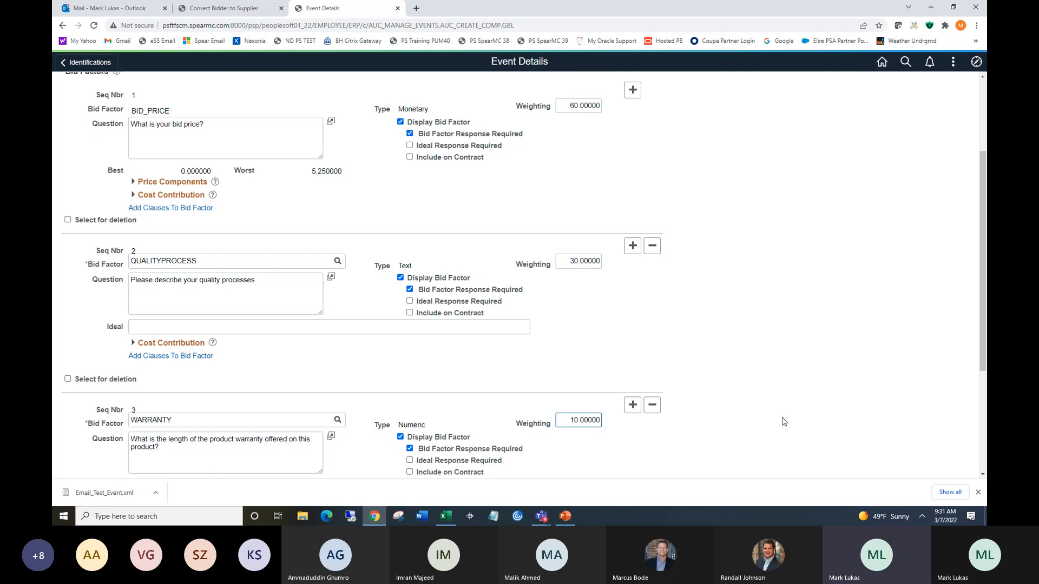
scroll(985, 233, "down", 4)
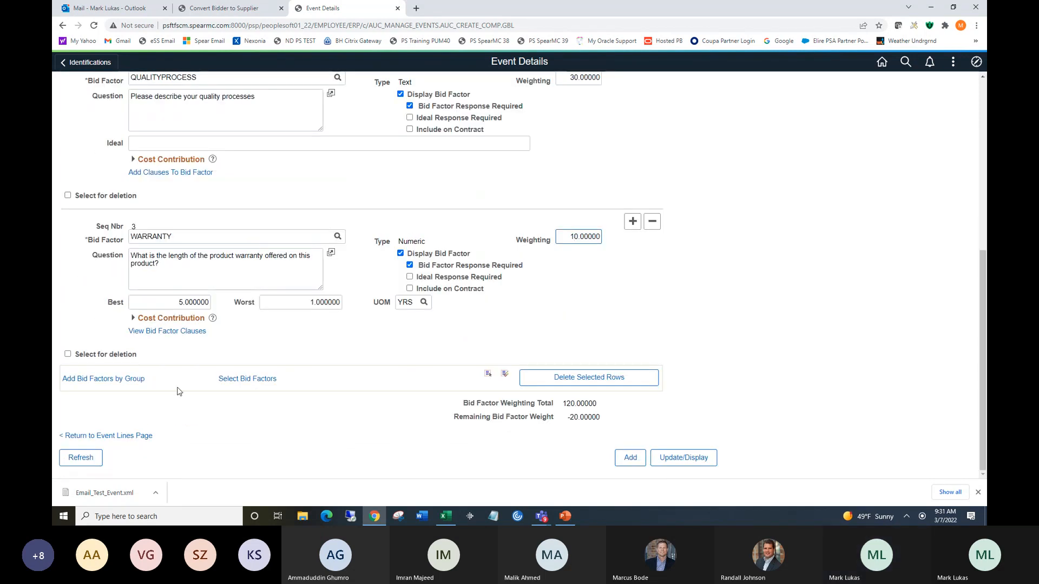
left_click(144, 437)
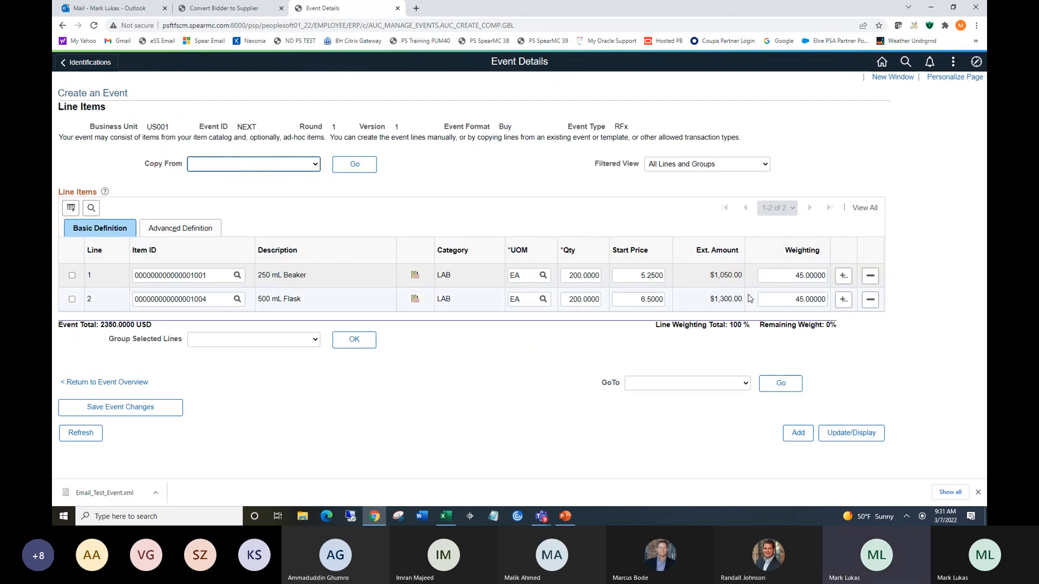
Open the bid factors for line 2 and add QUALITYPROCESS and WARRANTY as the second and third bid factors.
left_click(180, 228)
left_click(656, 308)
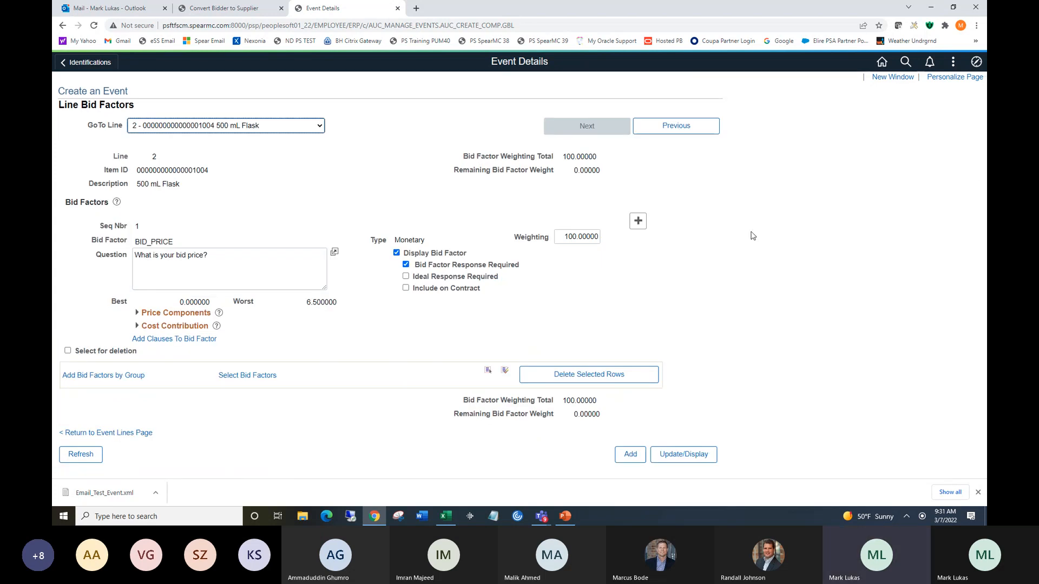
left_click(639, 222)
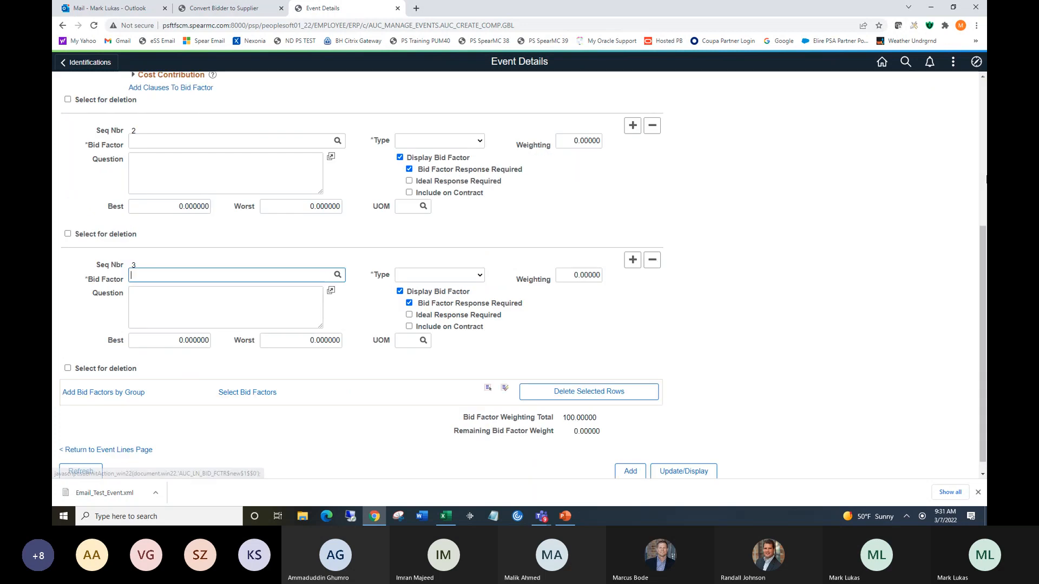
left_click(313, 128)
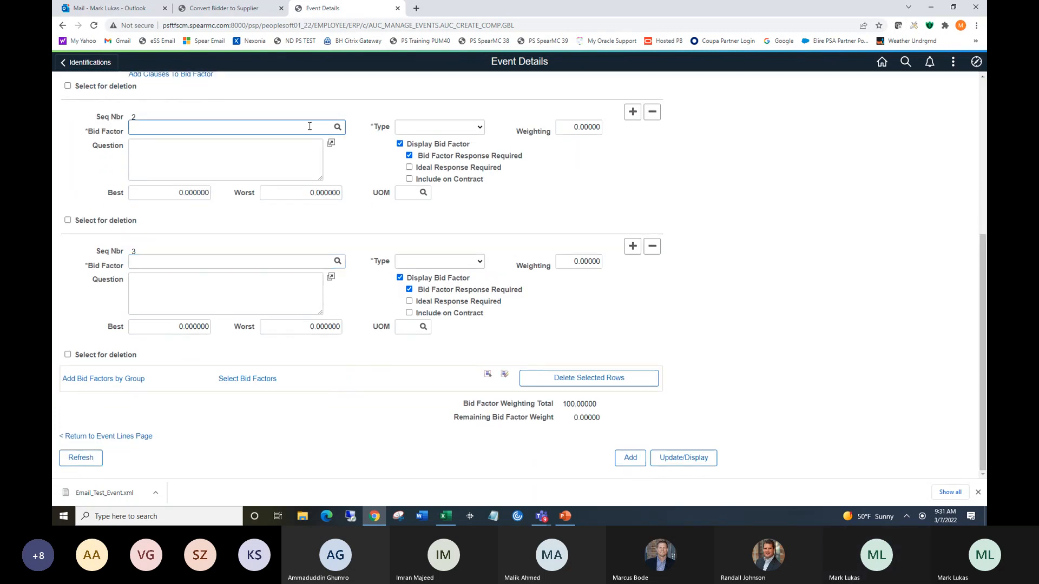
type("qu")
left_click(192, 164)
left_click(207, 264)
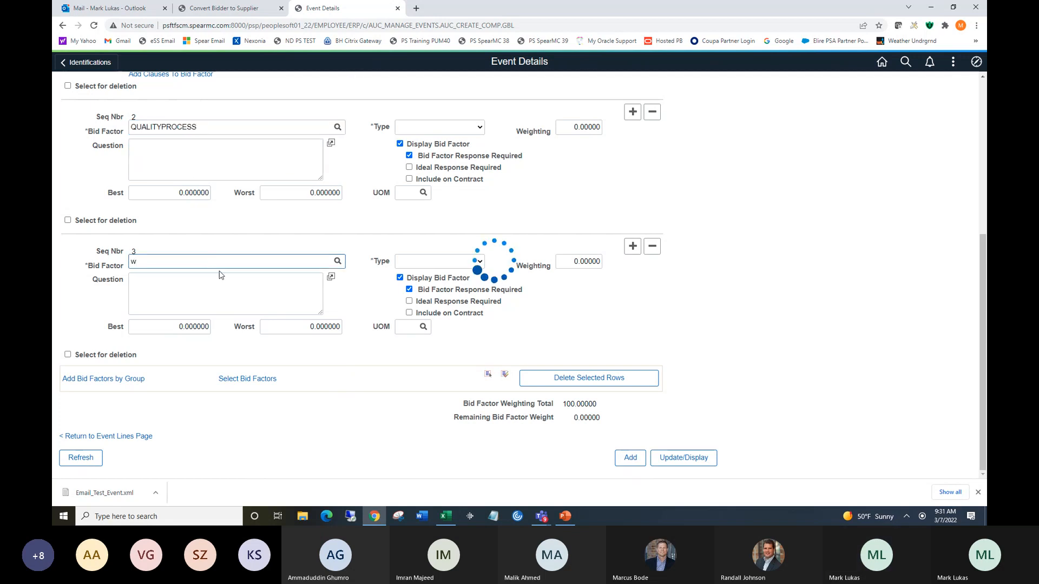
left_click(153, 327)
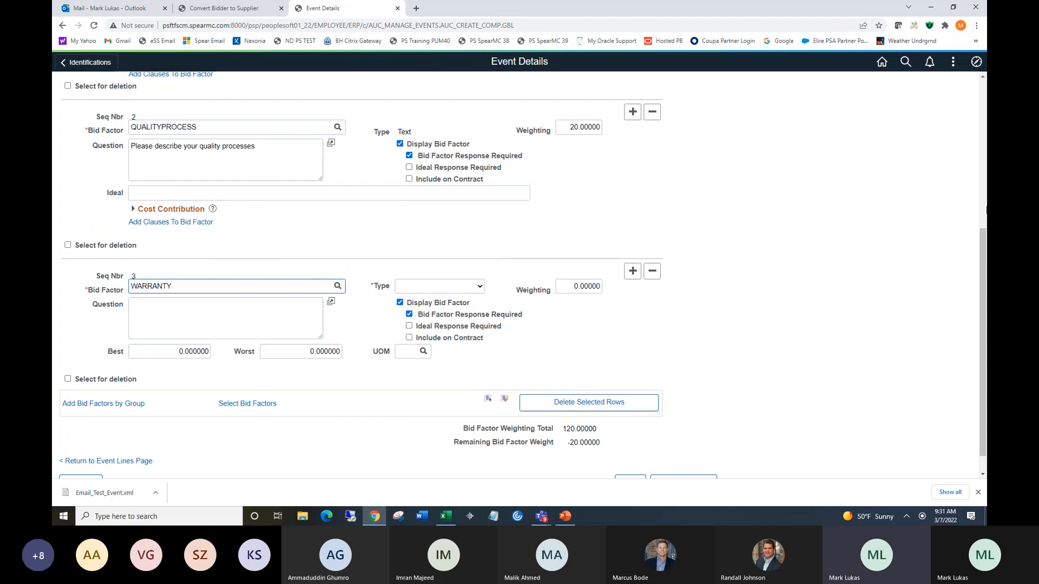
Set line 2 bid factor weightings to 60 for BID_PRICE, 30 for QUALITYPROCESS and 10 for WARRANTY, then return to the event lines.
left_click_drag(982, 272, 976, 193)
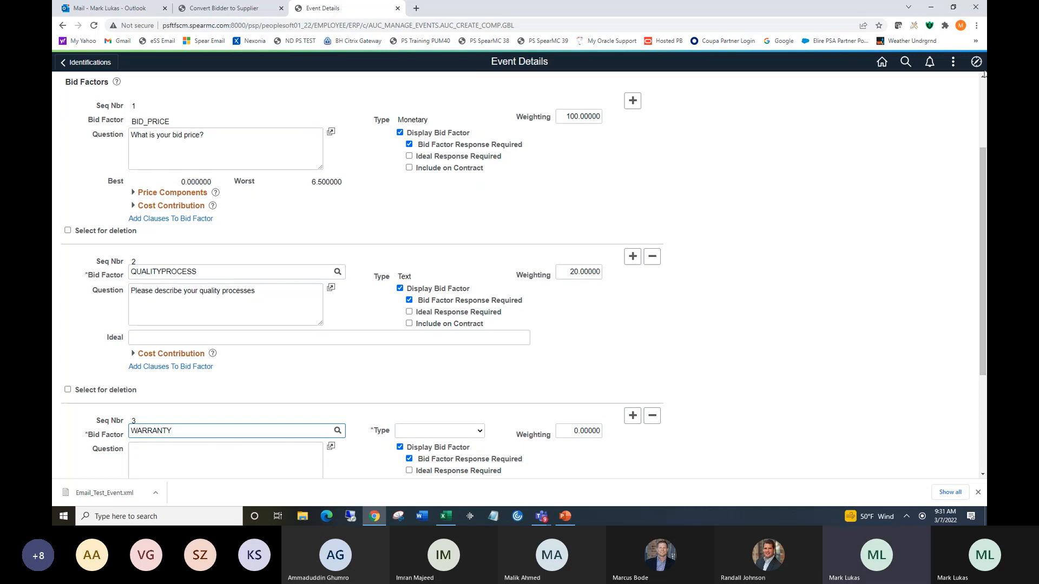
scroll(649, 130, "up", 1)
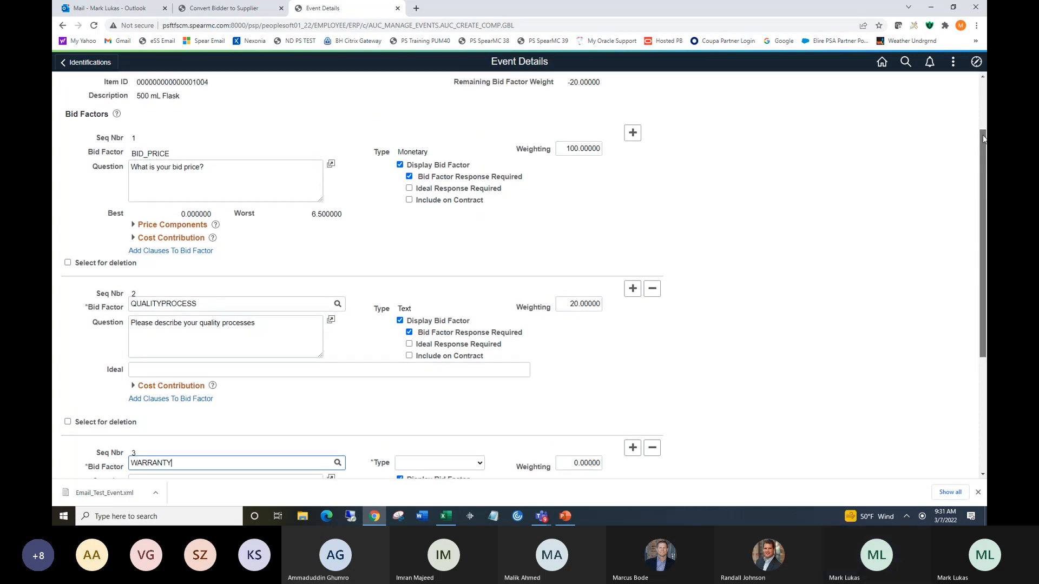
left_click(568, 150)
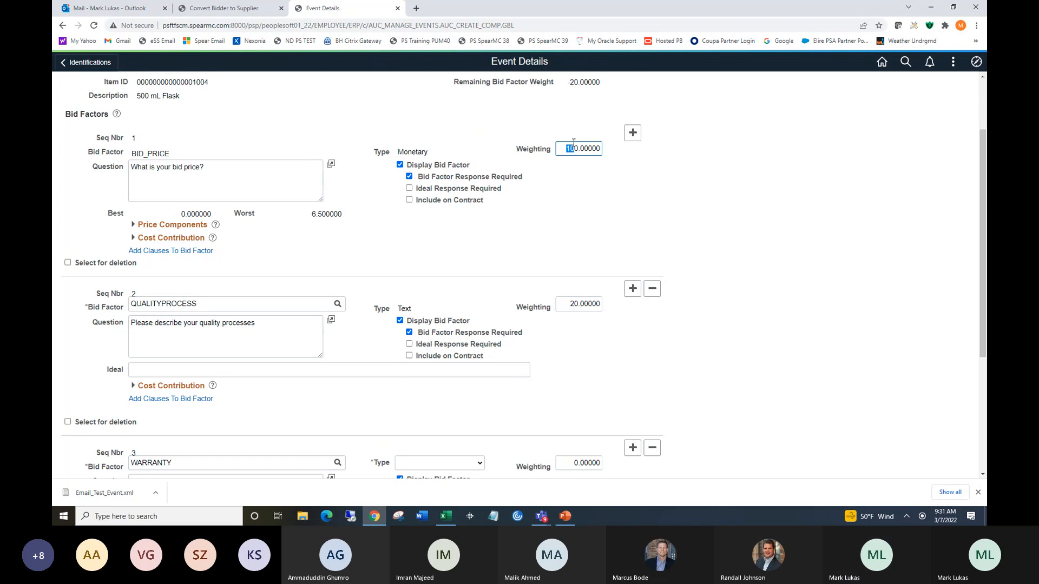
type("6")
left_click(569, 305)
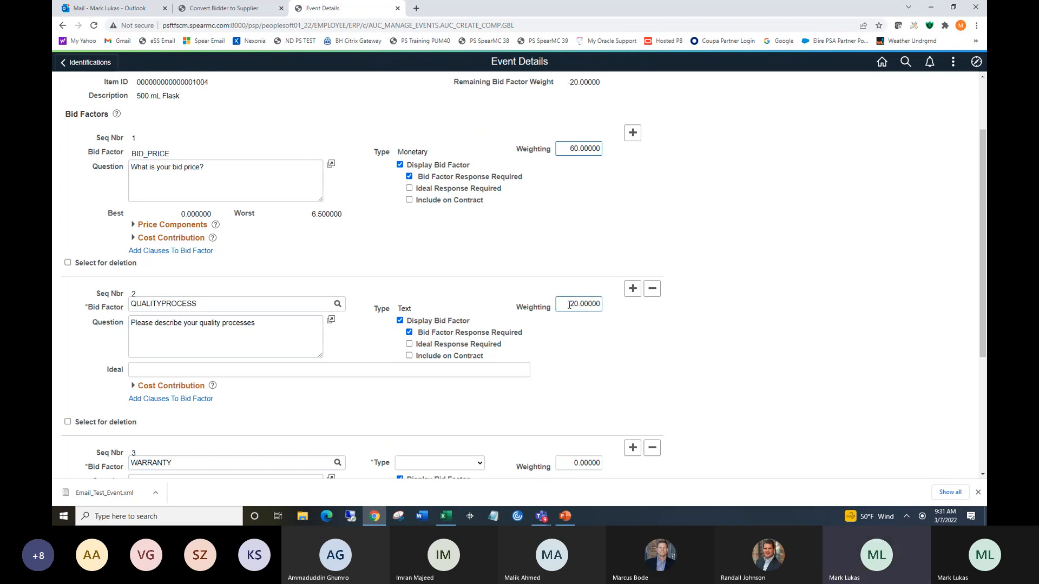
left_click(573, 463)
key("BackSpace")
type("1")
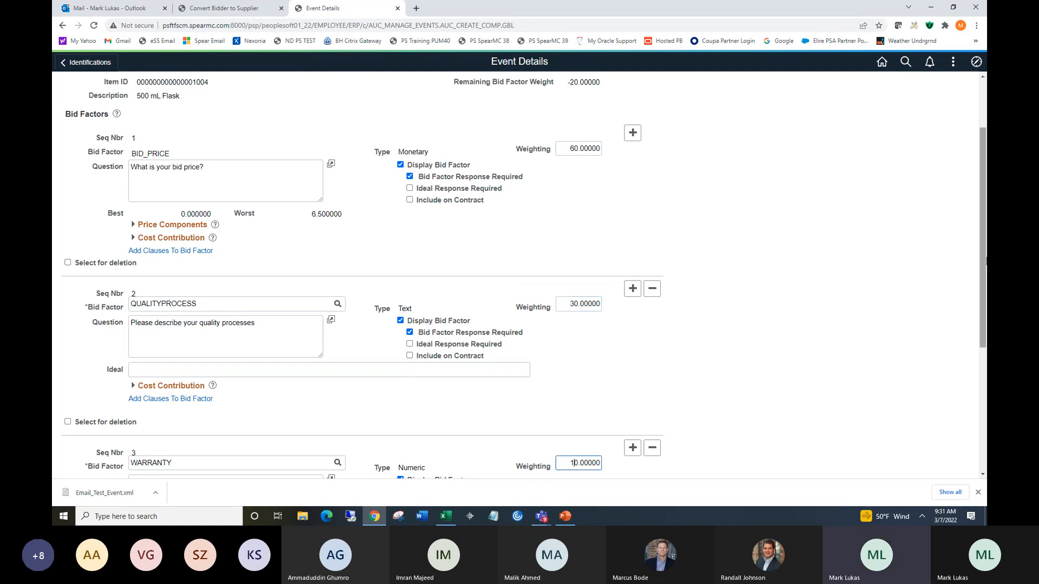
scroll(83, 441, "down", 4)
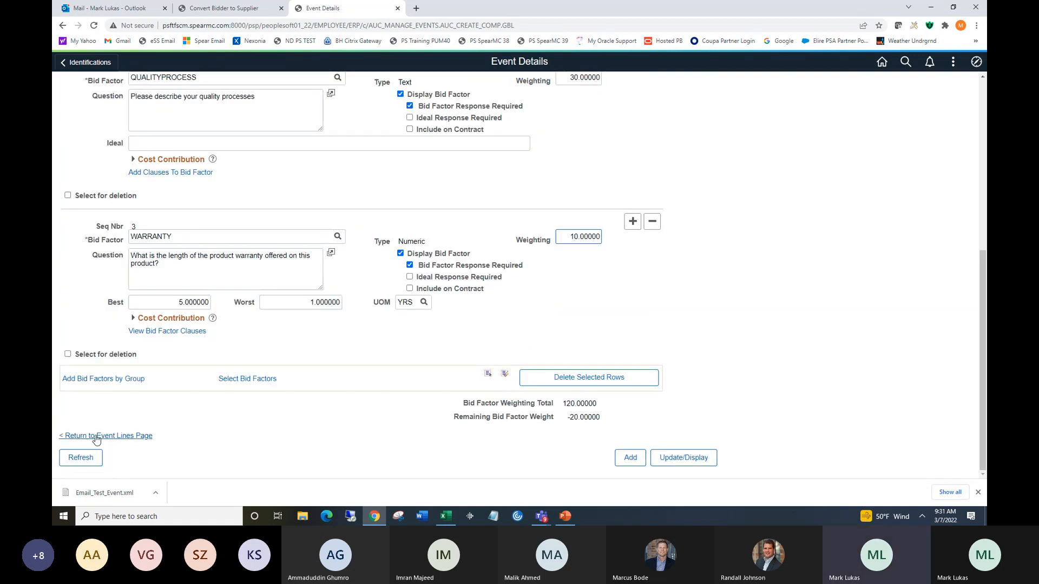
left_click(82, 437)
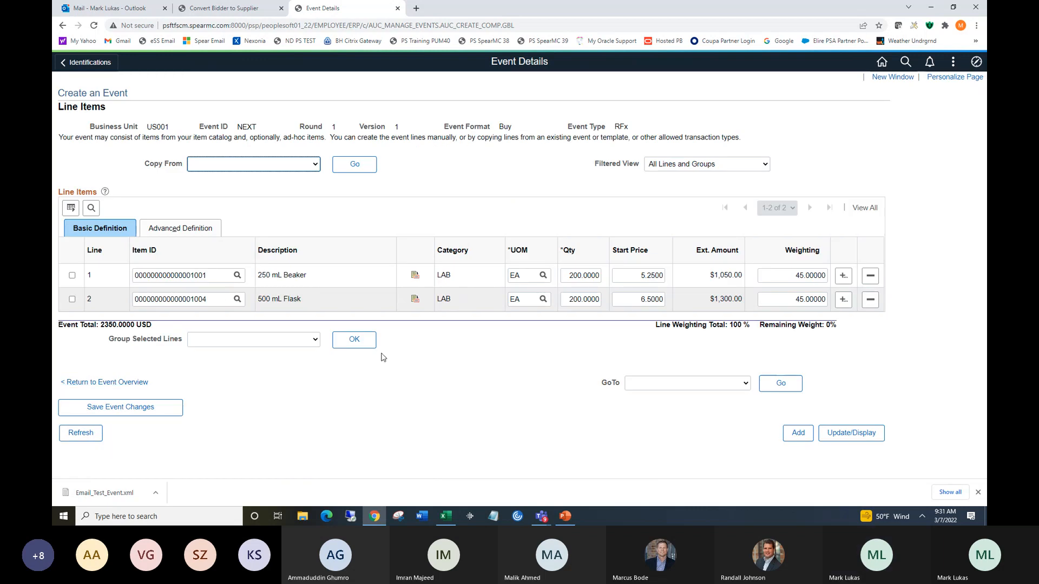
Save the event changes, return to the event overview and open the bidder invitations.
left_click(119, 407)
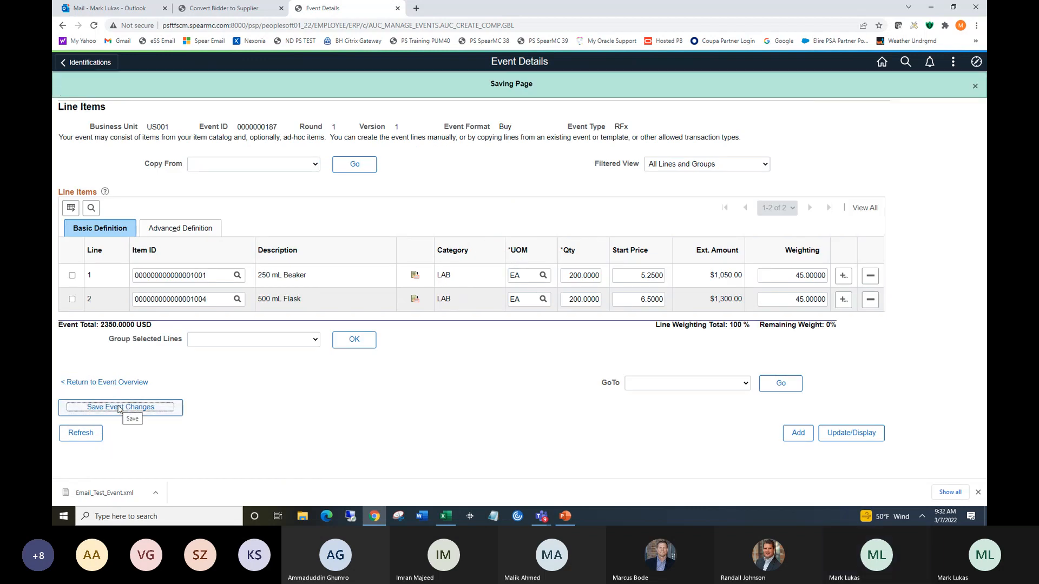
left_click(105, 383)
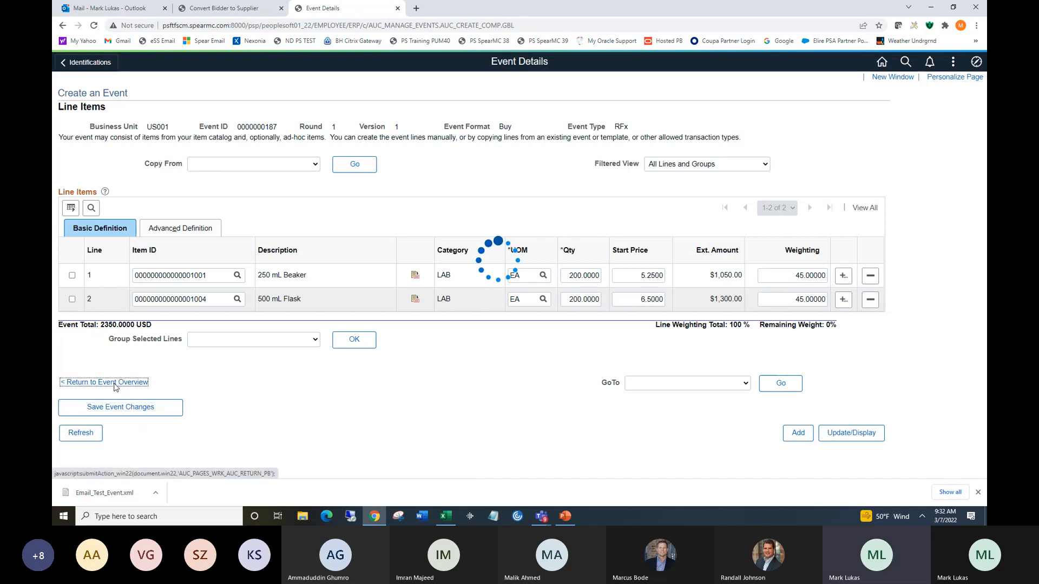
scroll(193, 297, "down", 5)
left_click(193, 297)
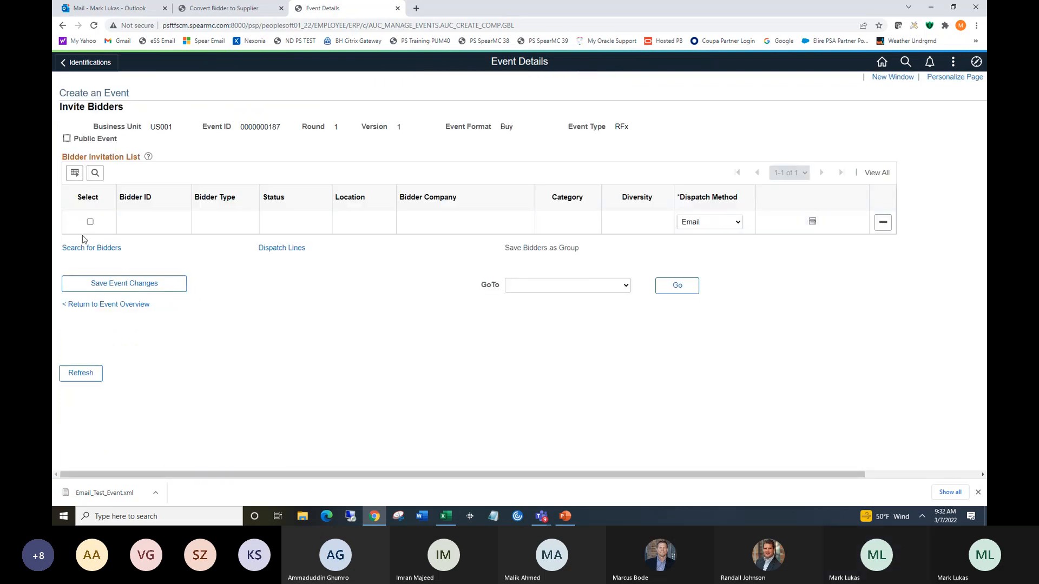
Search for bidders with bidder type Bidder and Supplier.
left_click(89, 248)
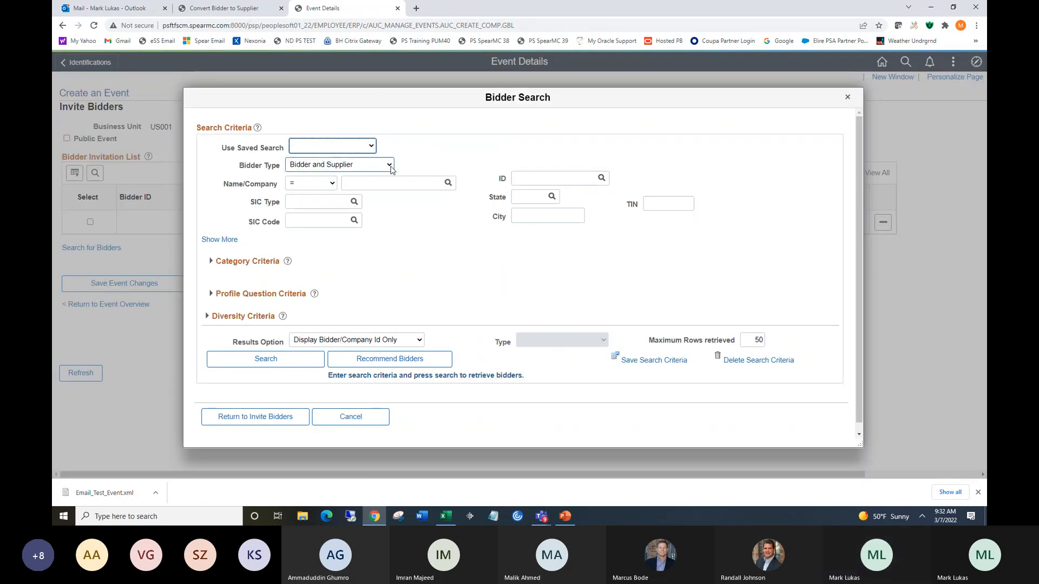
left_click(389, 165)
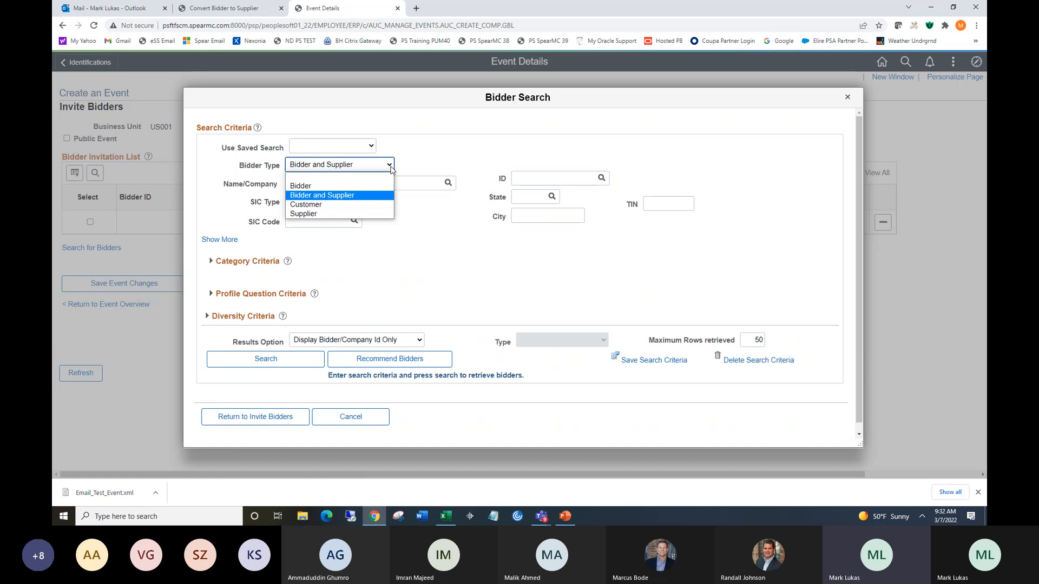
left_click(390, 166)
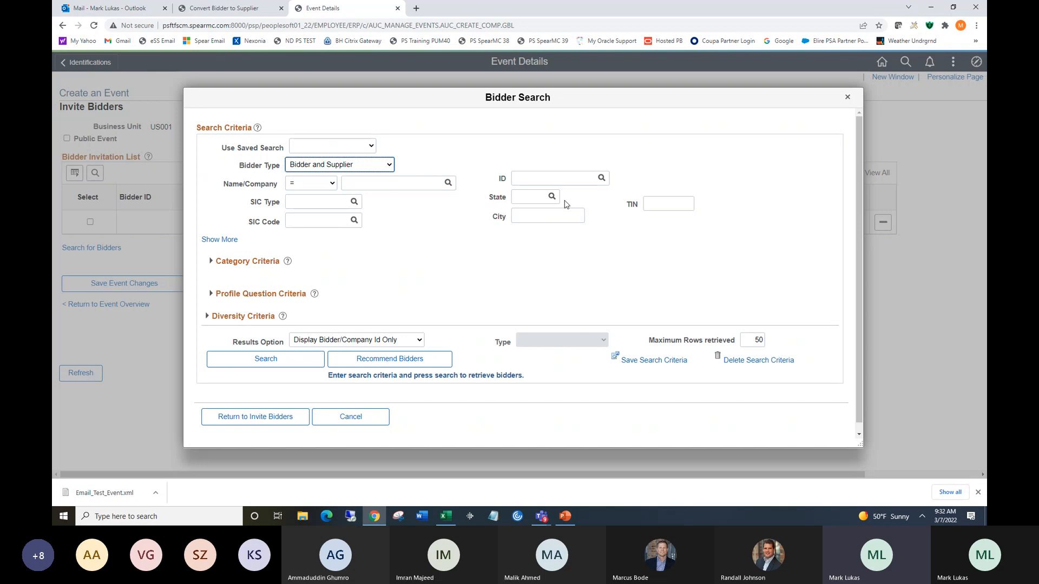
left_click(286, 364)
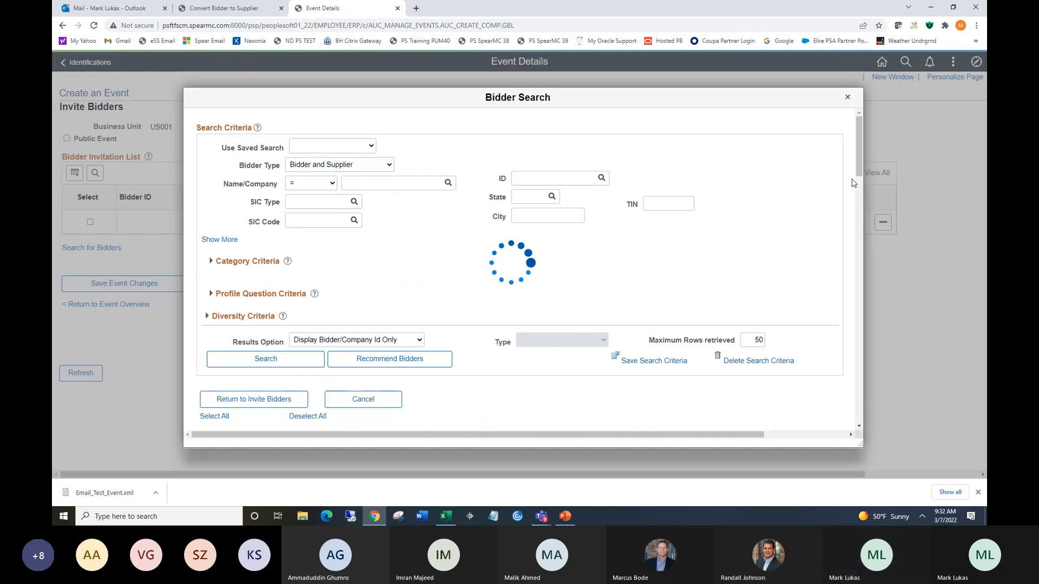
left_click_drag(911, 157, 911, 205)
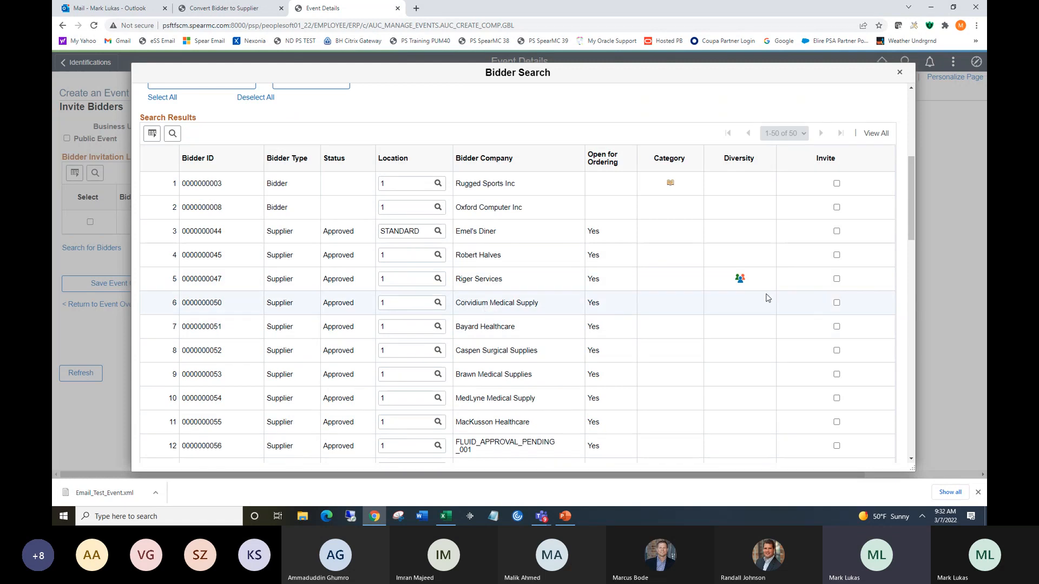
Invite Corvidium Medical Supply and Brawn Medical Supplies and return to the bidder invitation list.
left_click(836, 304)
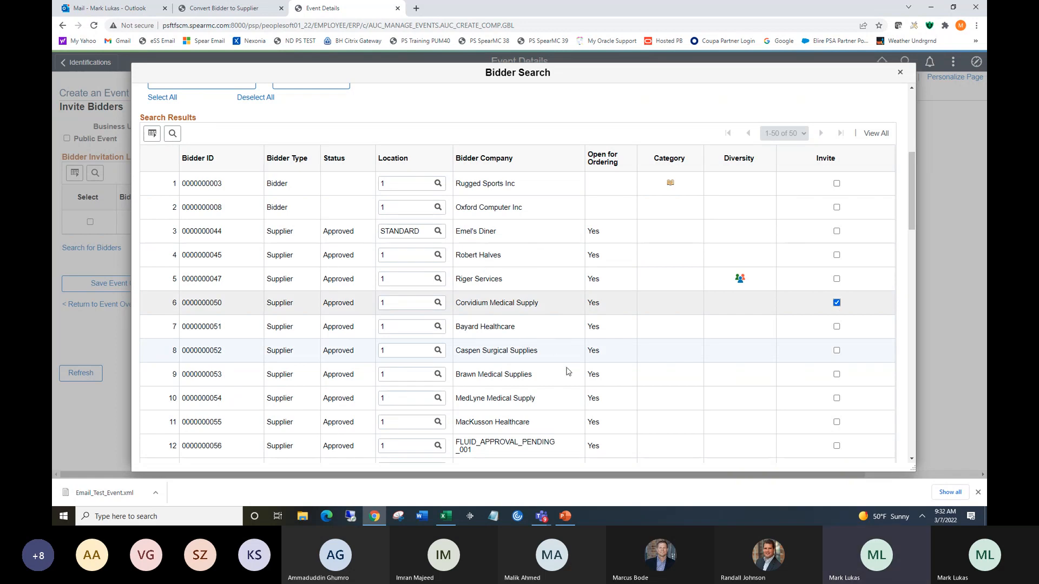
left_click(836, 374)
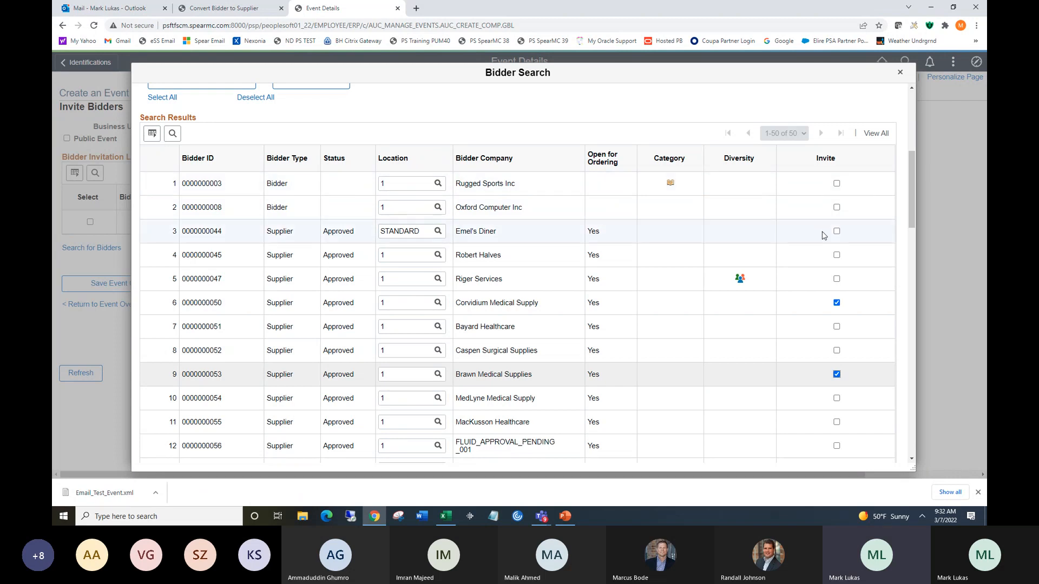
left_click_drag(911, 185, 920, 403)
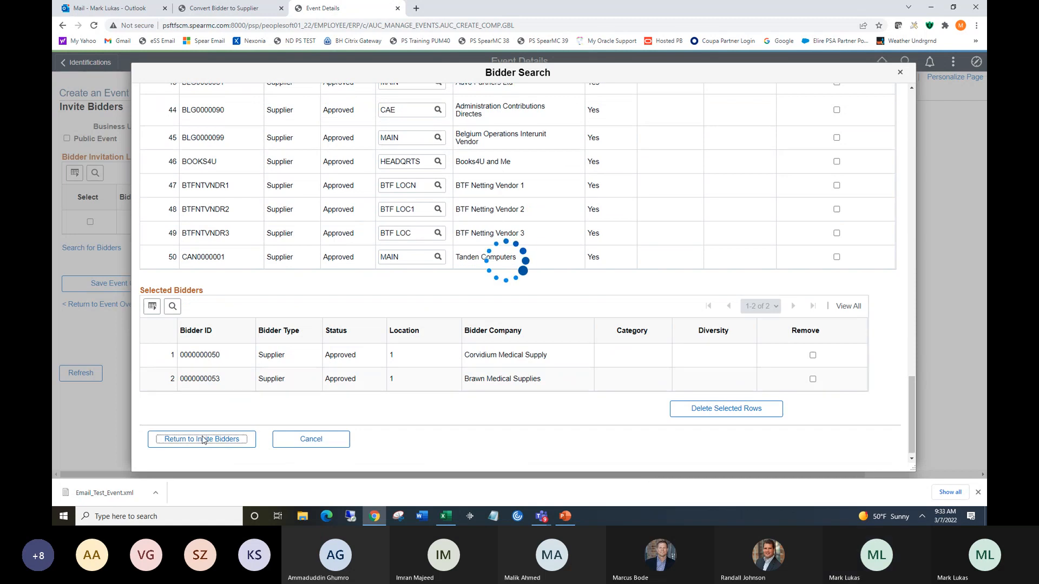
left_click(204, 439)
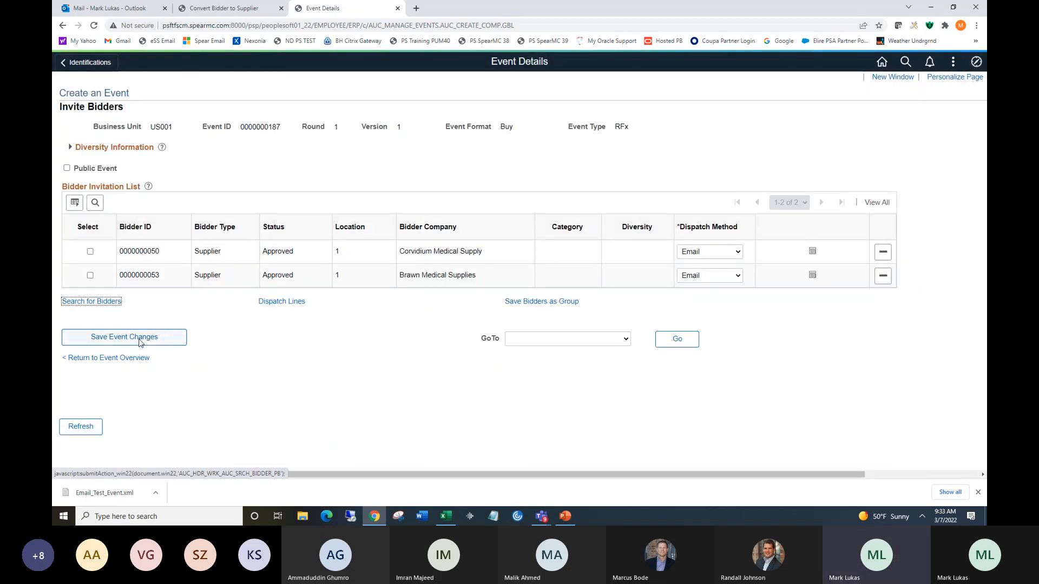
Save the event and set the dispatch method to Print for both invited bidders, then return to the event overview.
left_click(139, 340)
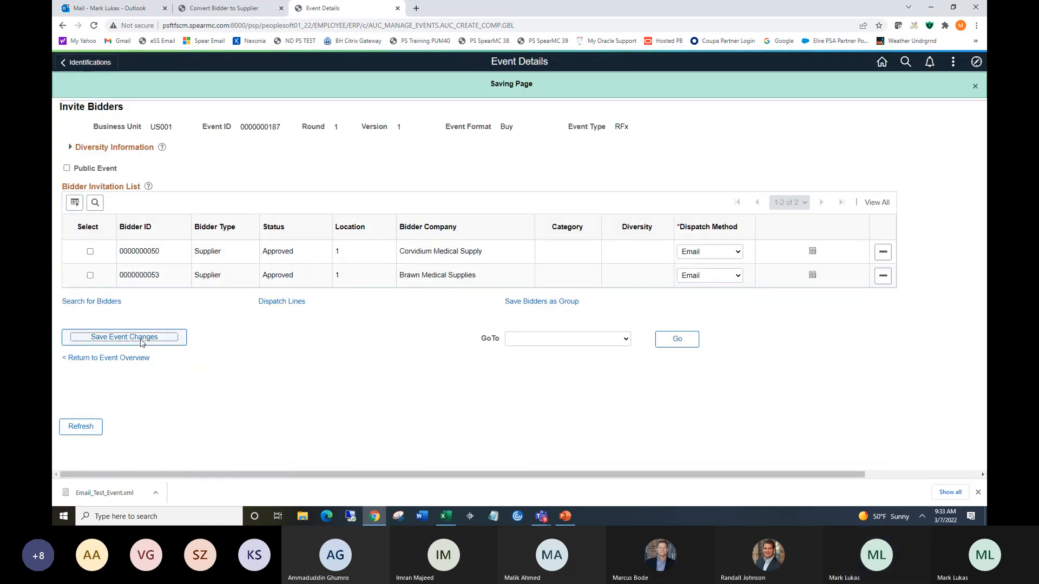
left_click(738, 252)
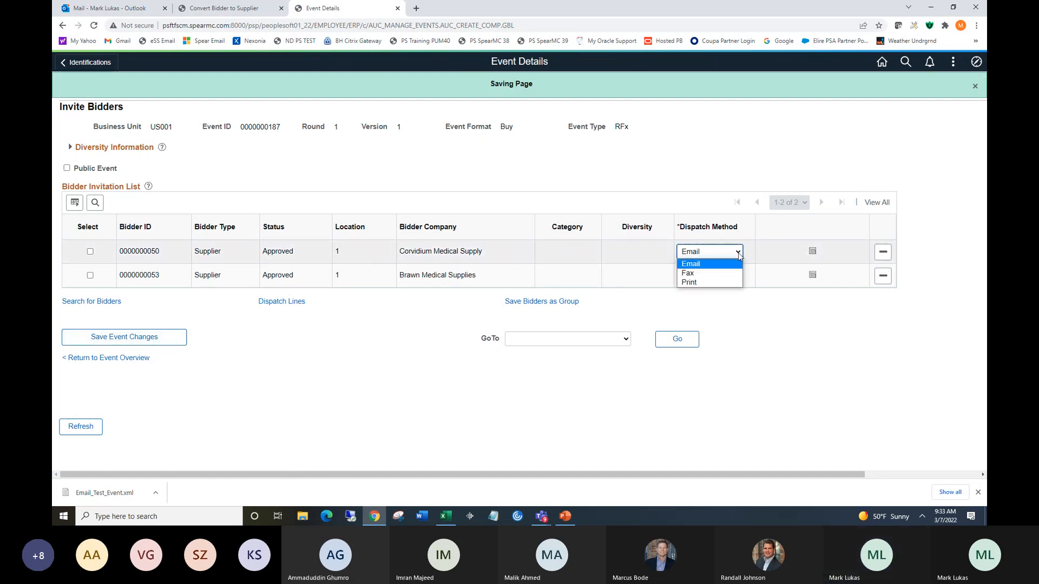
left_click(730, 283)
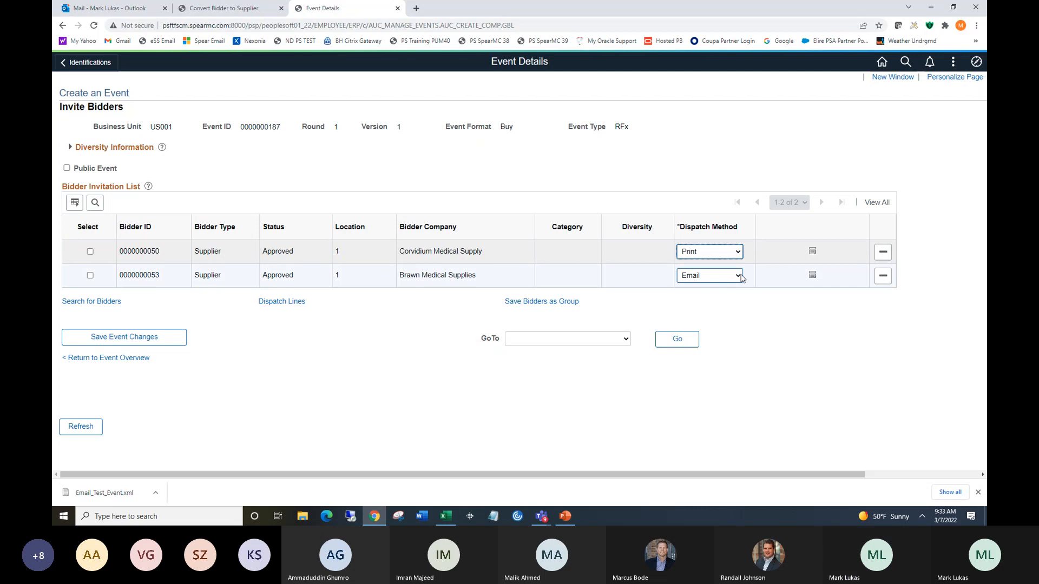
left_click(738, 276)
left_click(732, 307)
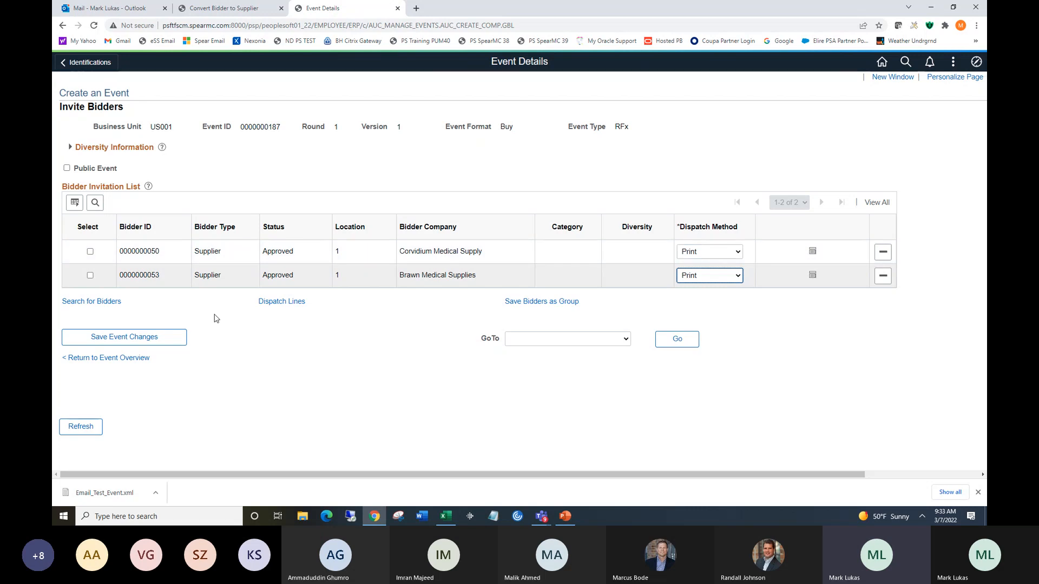
left_click(122, 359)
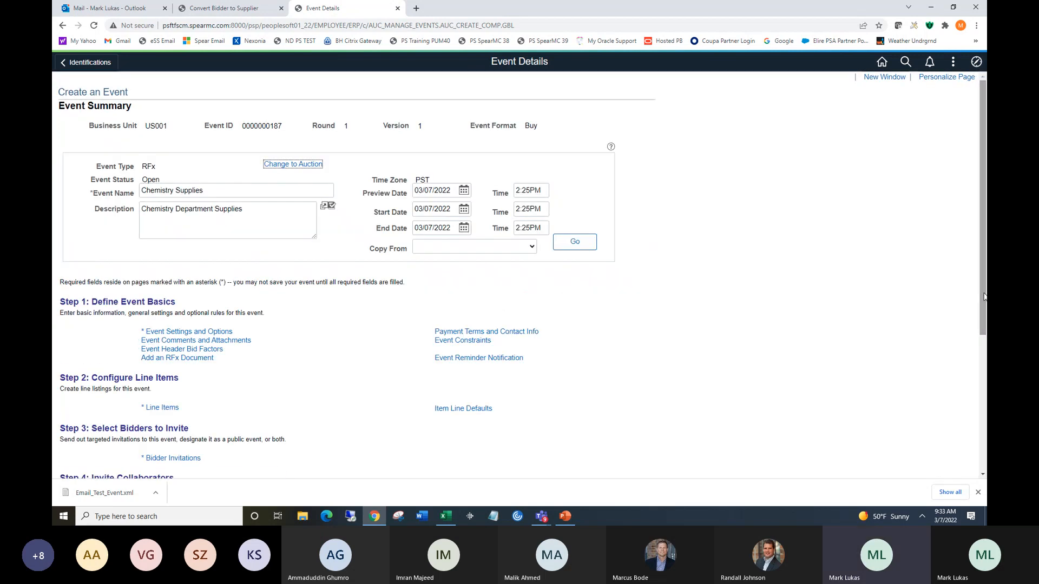
Set the preview time to 2:40PM, the start time to 2:41PM and the end time to 2:50PM.
left_click_drag(983, 294, 983, 360)
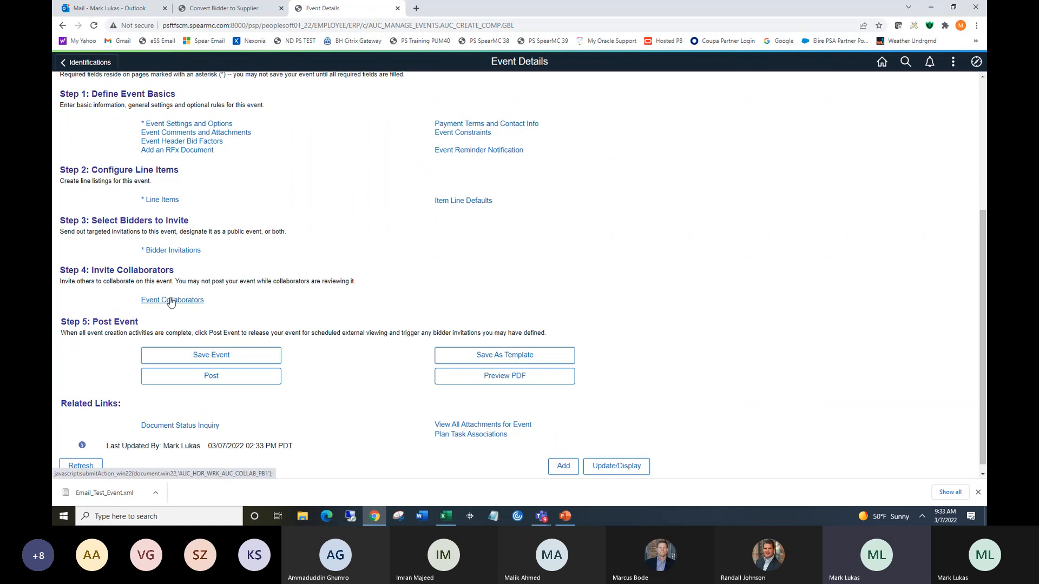
left_click_drag(981, 271, 982, 161)
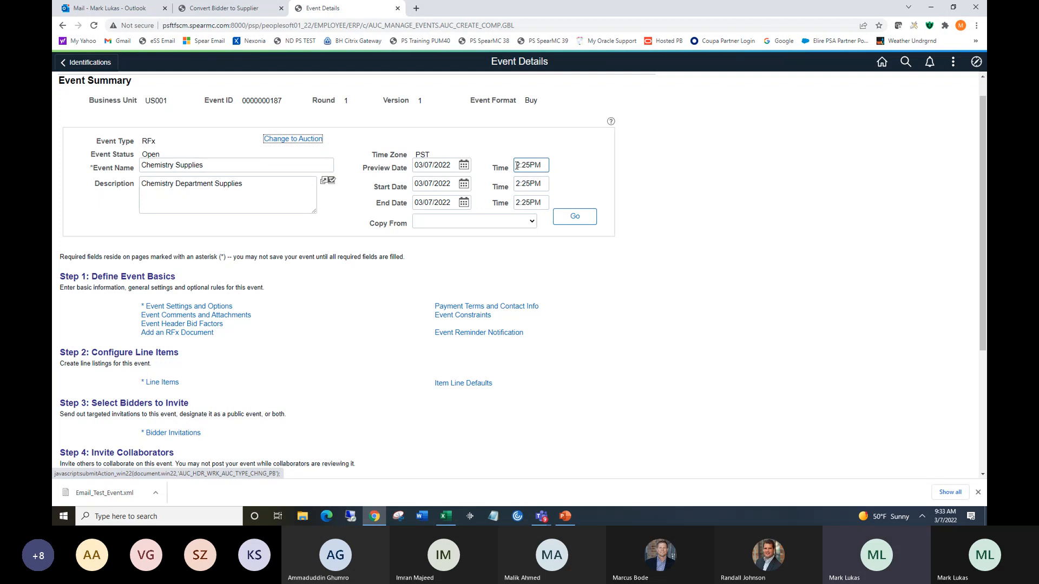
left_click(518, 183)
left_click(528, 201)
left_click(518, 164)
left_click_drag(521, 165, 529, 164)
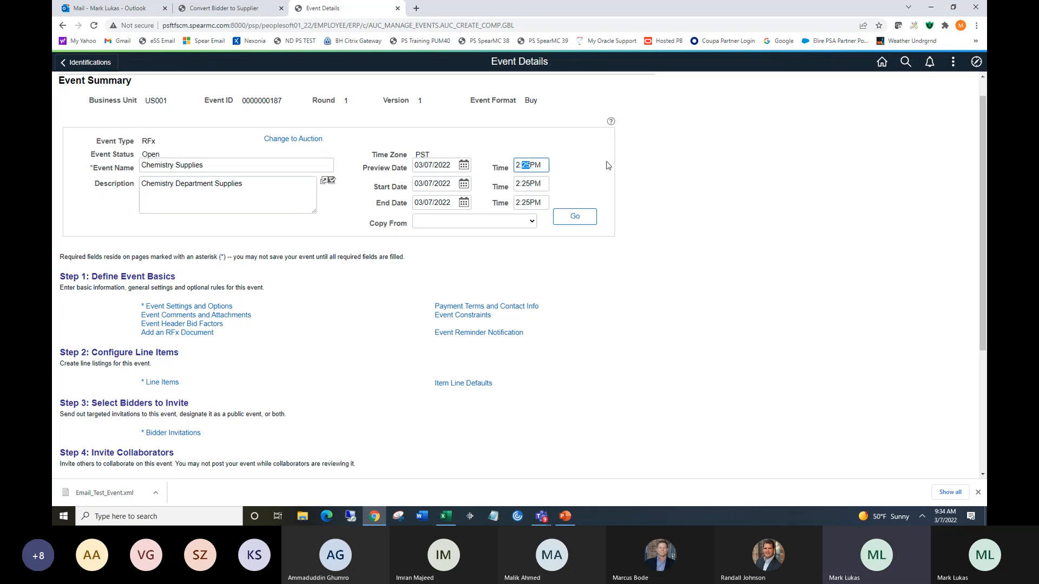
type("40")
left_click(522, 185)
left_click_drag(521, 185, 525, 184)
type("41")
left_click(516, 204)
left_click_drag(516, 204, 529, 199)
type("2")
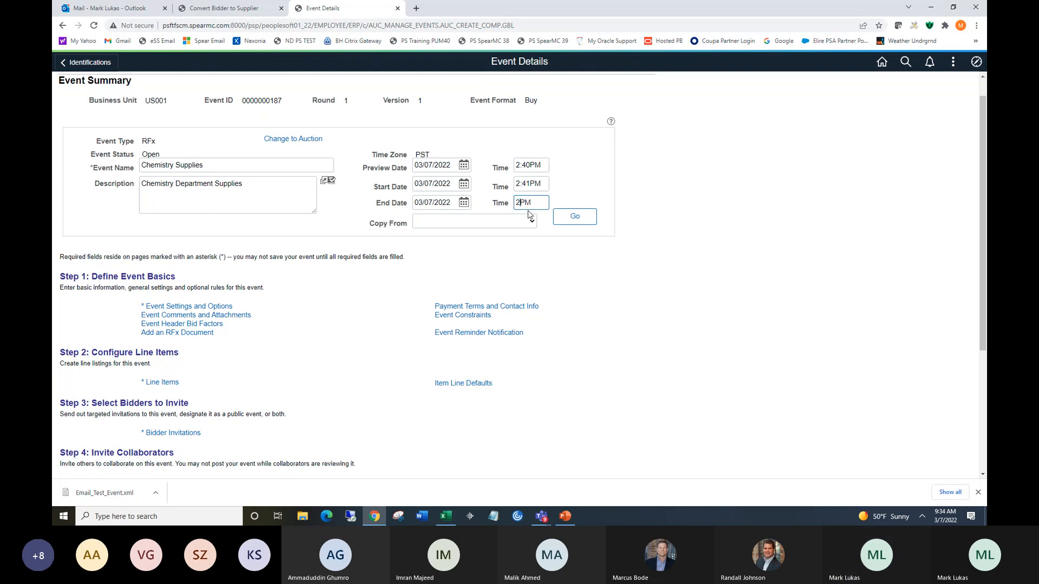
type(":5")
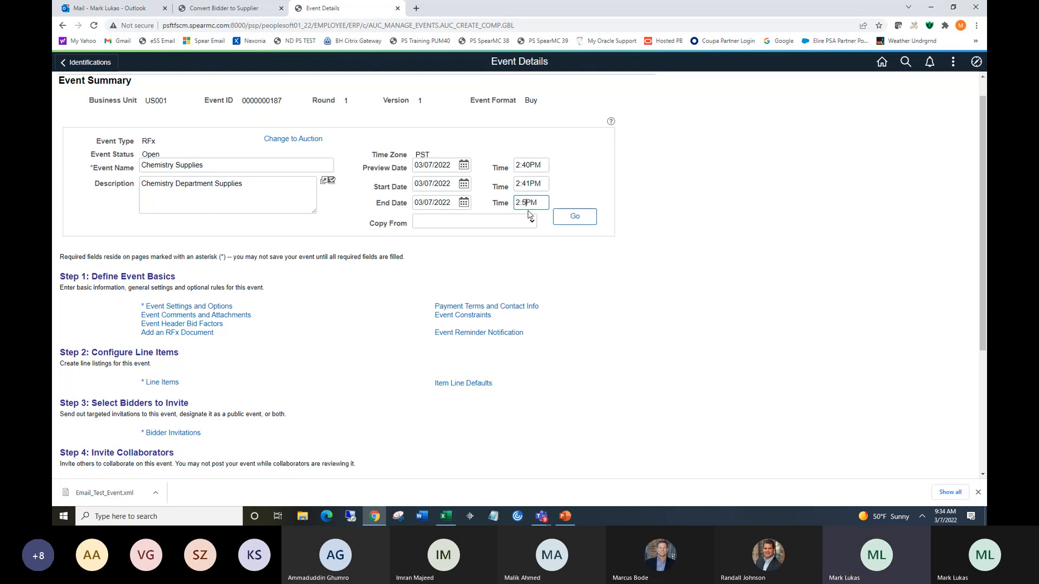
type("0")
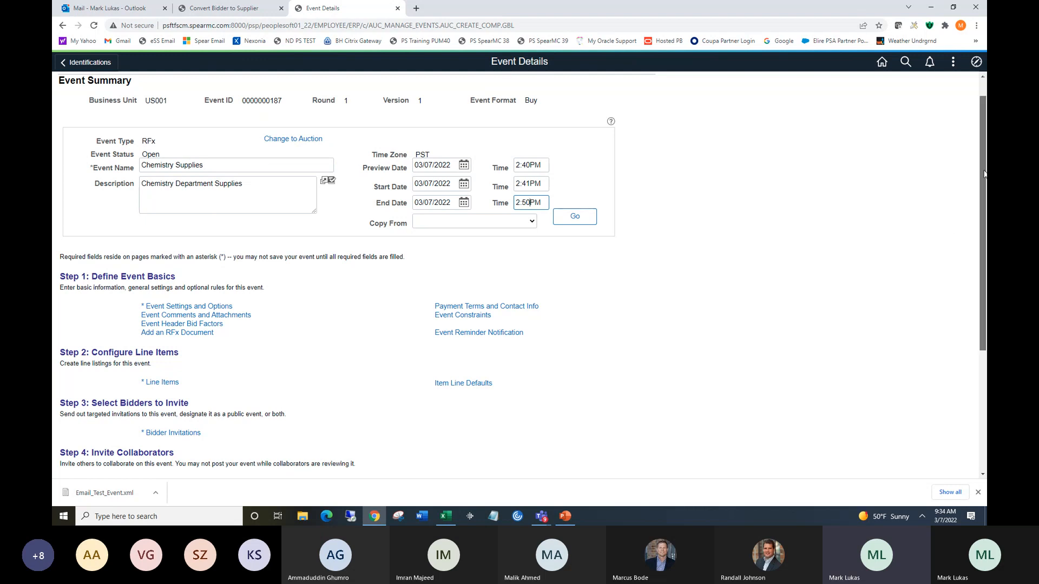
Save the event.
left_click_drag(985, 173, 979, 215)
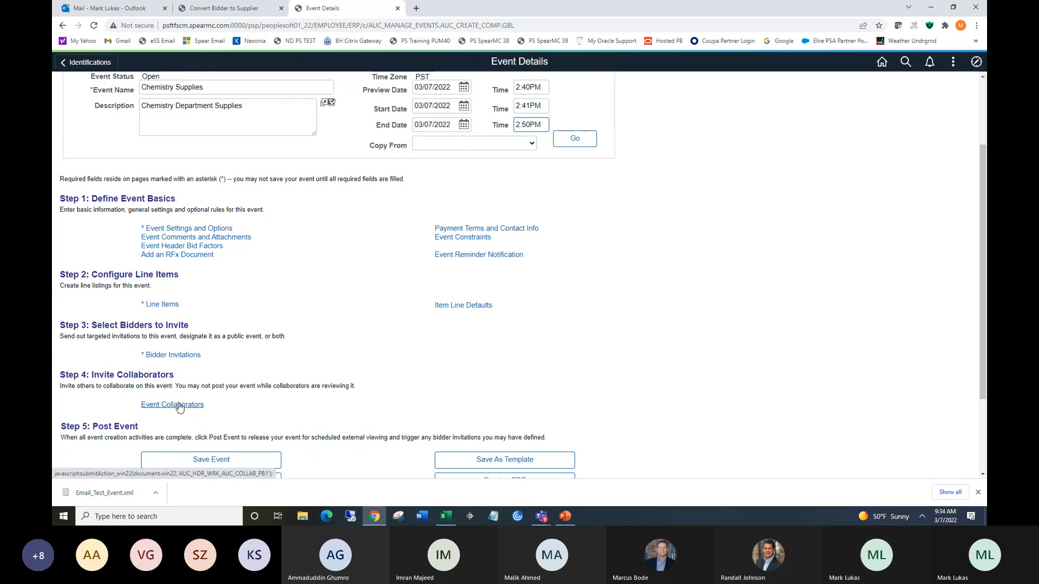
left_click(206, 460)
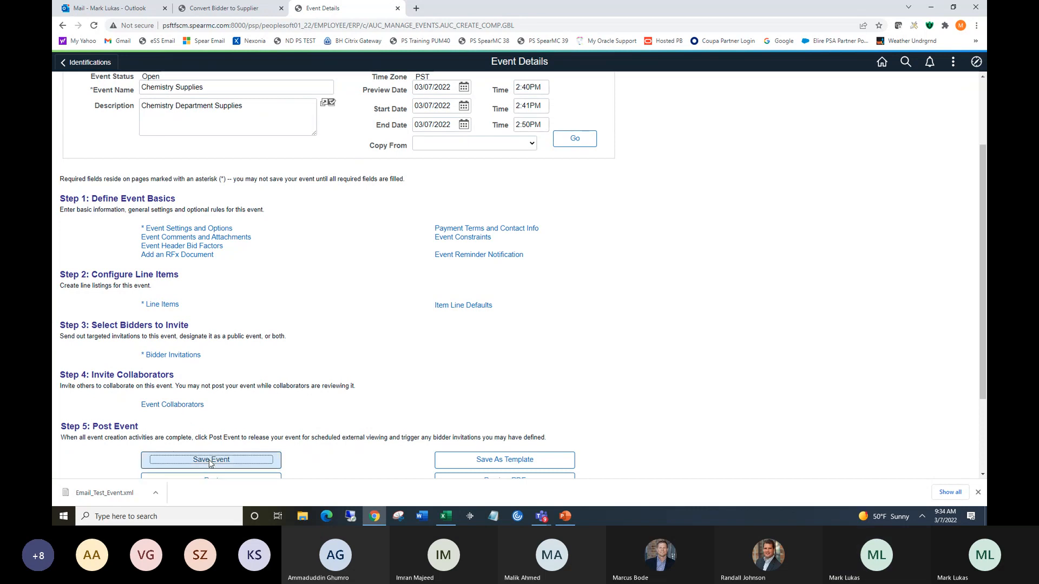
Open event collaborators and add the collaborator's user ID in a review section named Category Expert.
left_click(173, 404)
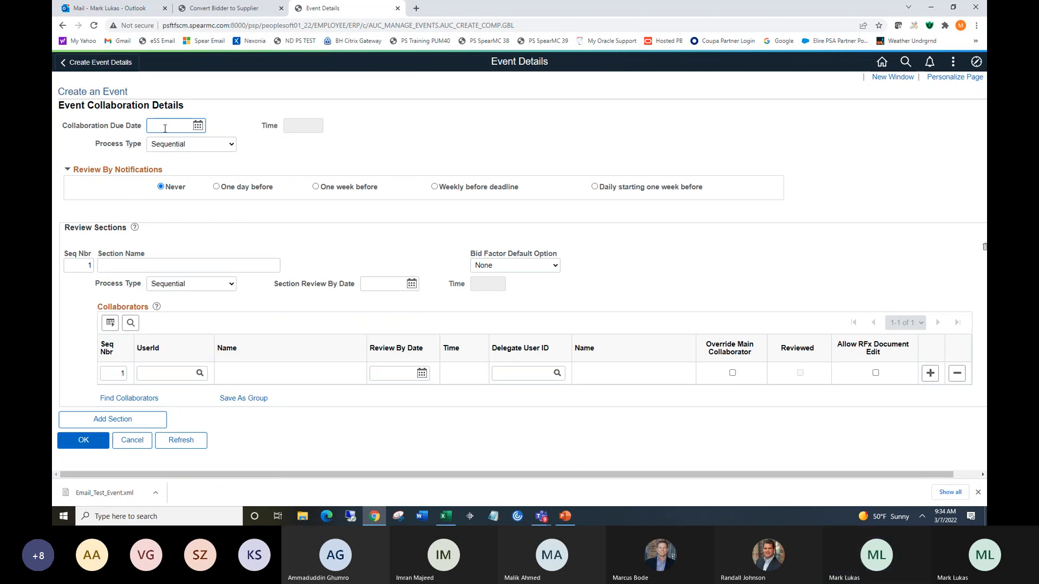
left_click(164, 373)
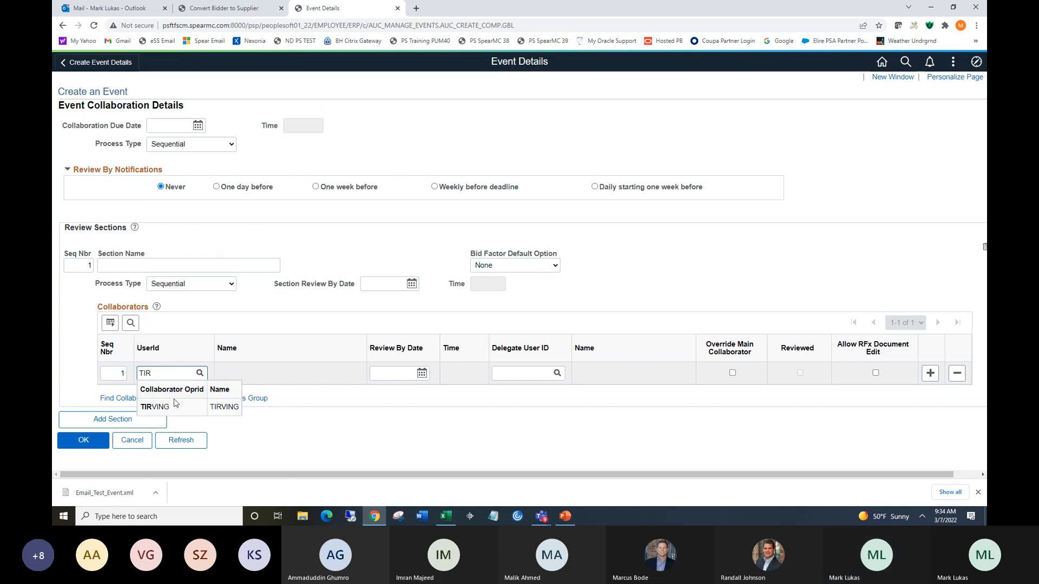
left_click(158, 409)
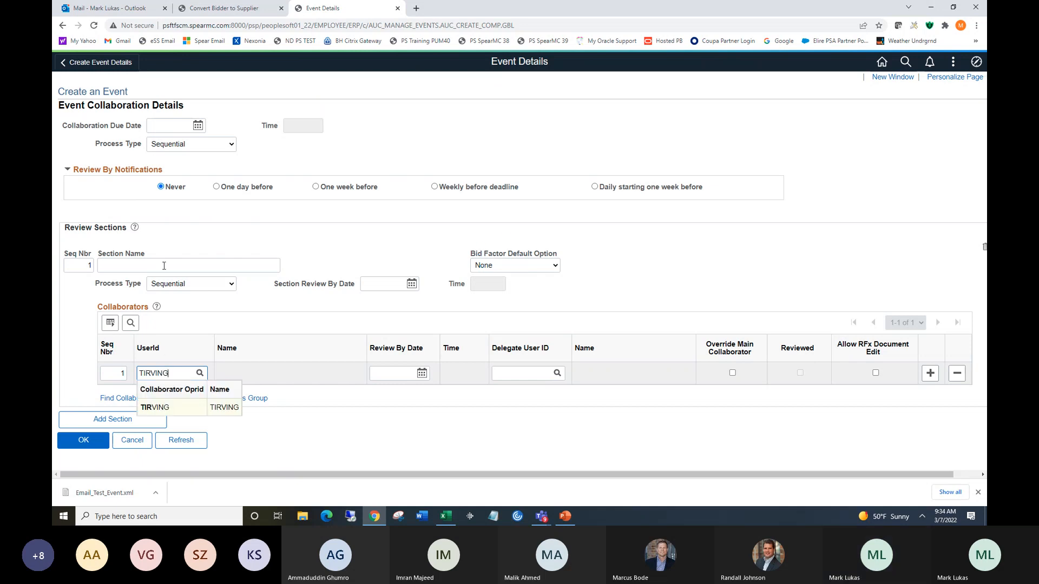
left_click(132, 264)
type("Categ")
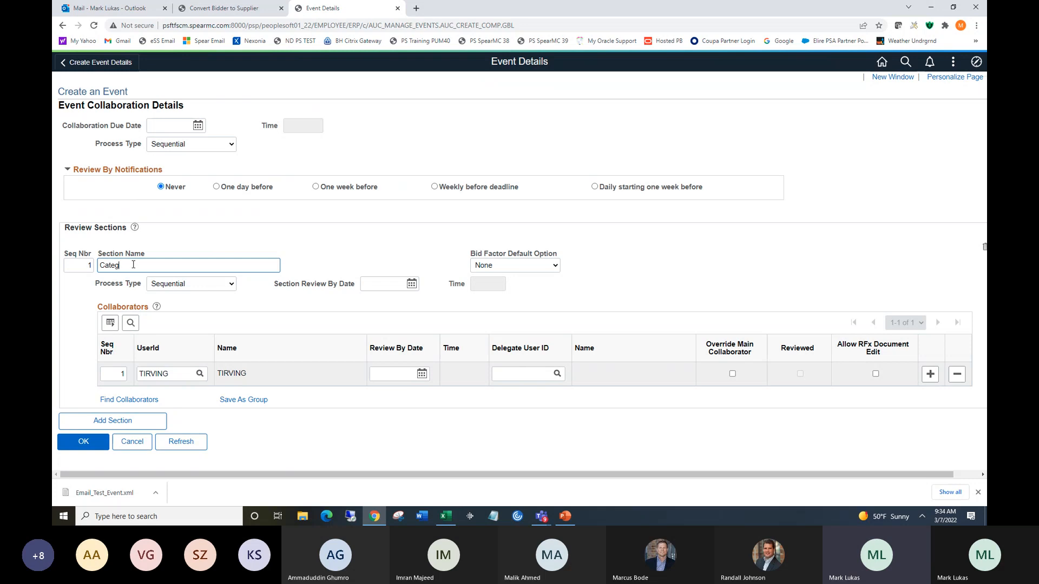
type("ory Expert")
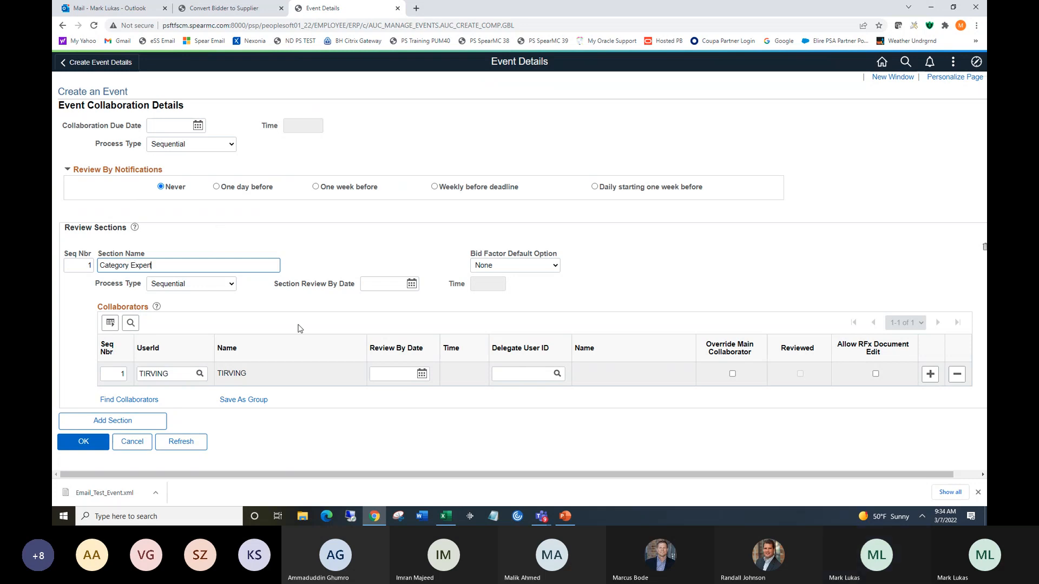
Set the collaborator's review-by date to 03/07/2022 and time to 2:39PM.
left_click(422, 373)
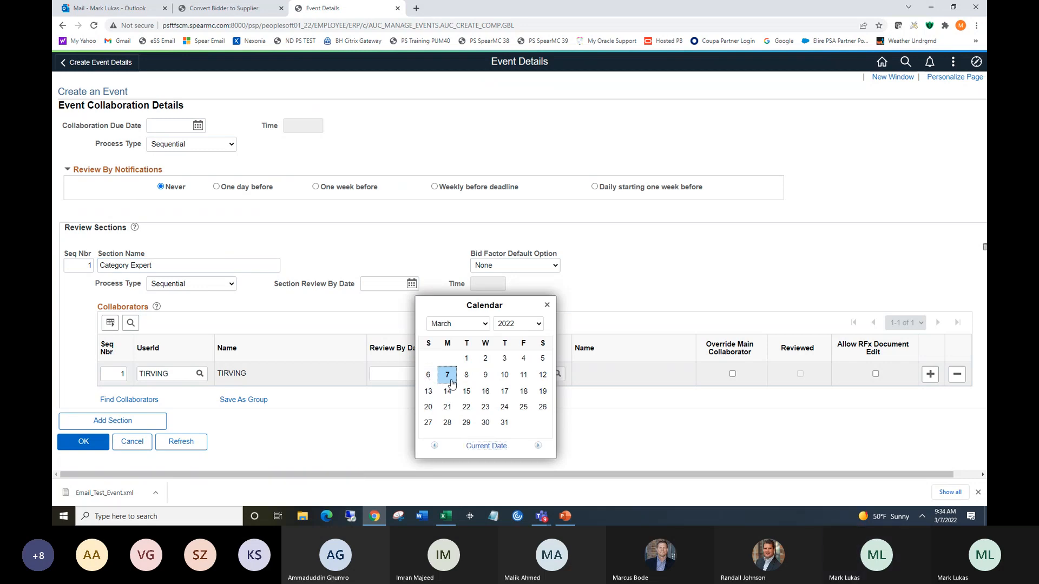
left_click(448, 372)
left_click_drag(454, 373, 458, 372)
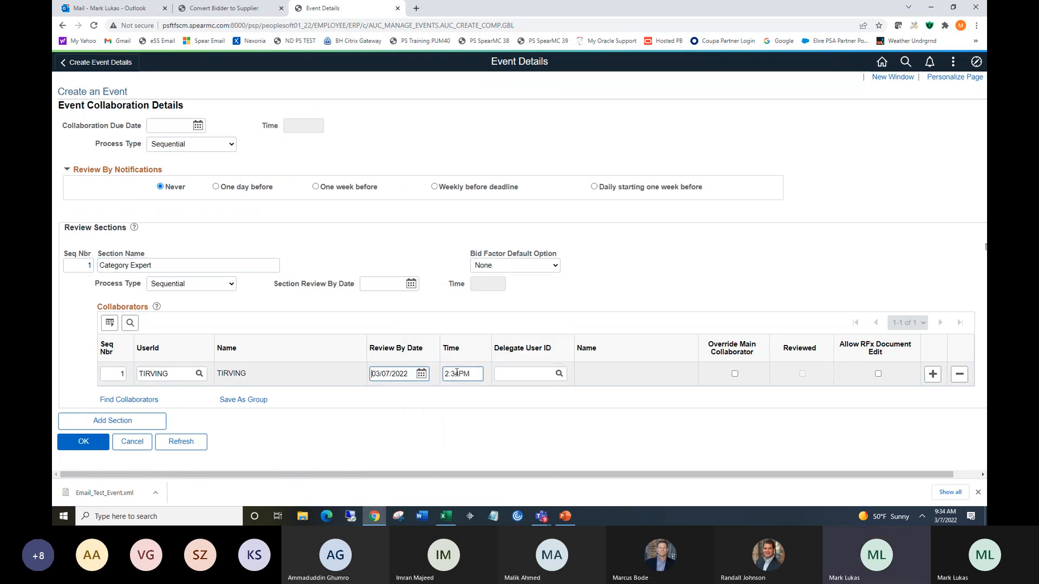
type("9")
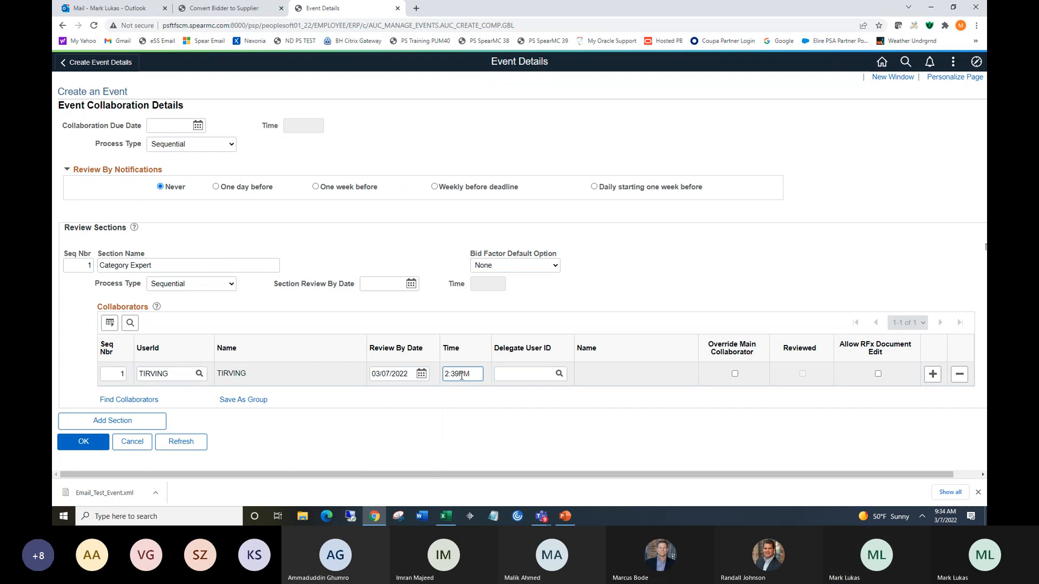
Set the section review-by date to 03/07/2022 and its time to 2:39PM.
left_click(411, 284)
left_click(436, 366)
left_click_drag(472, 373, 445, 373)
key("ctrl+c")
left_click(498, 284)
left_click_drag(501, 284, 470, 291)
key("ctrl+v")
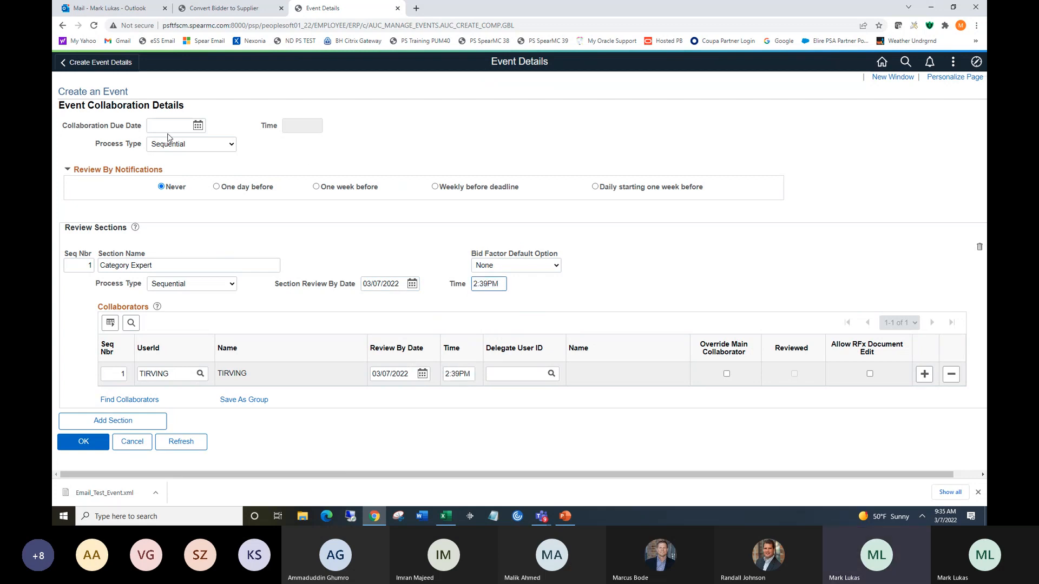
Set the collaboration due date to 03/07/2022 at 2:39PM and confirm the collaboration details.
left_click(199, 126)
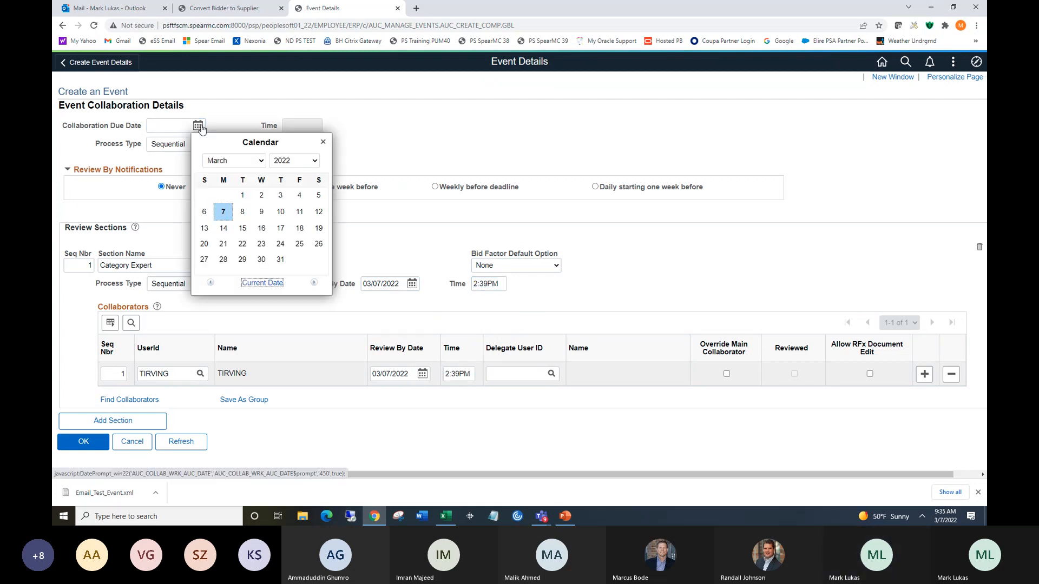
left_click(223, 212)
key("ctrl+v")
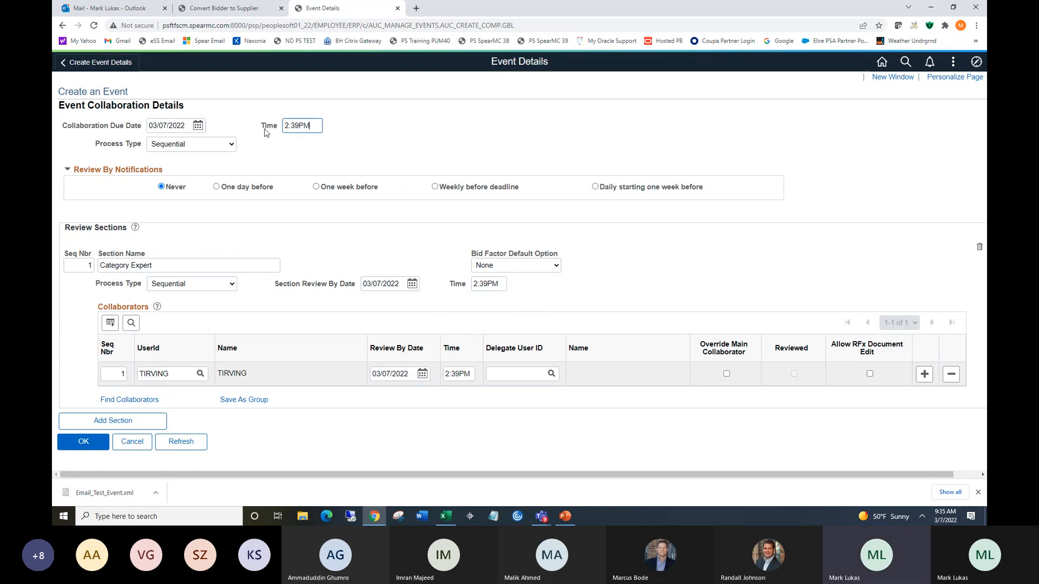
left_click(95, 446)
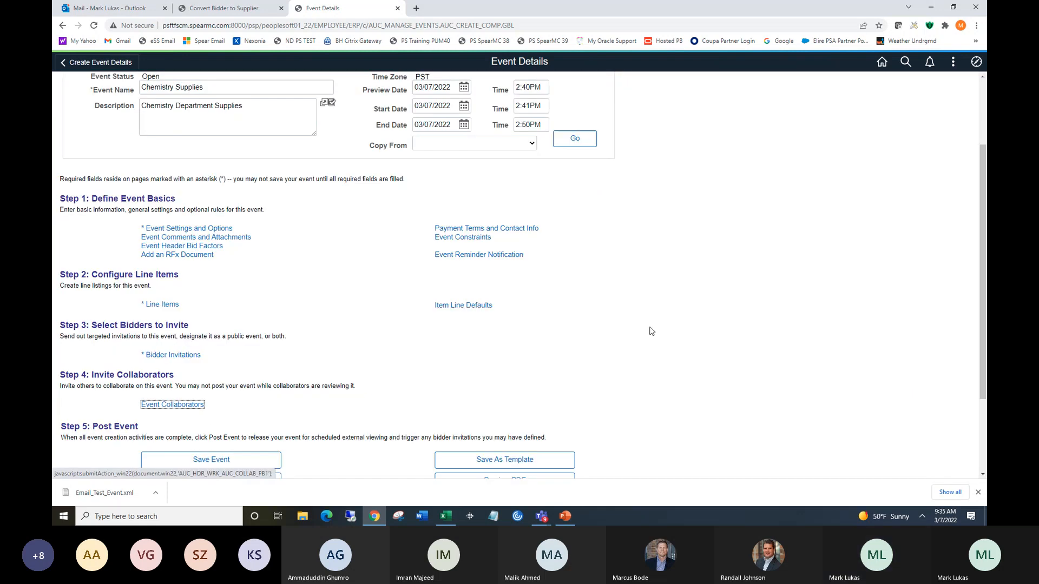
Save the event and route it to the collaborator.
scroll(984, 218, "down", 2)
left_click(225, 348)
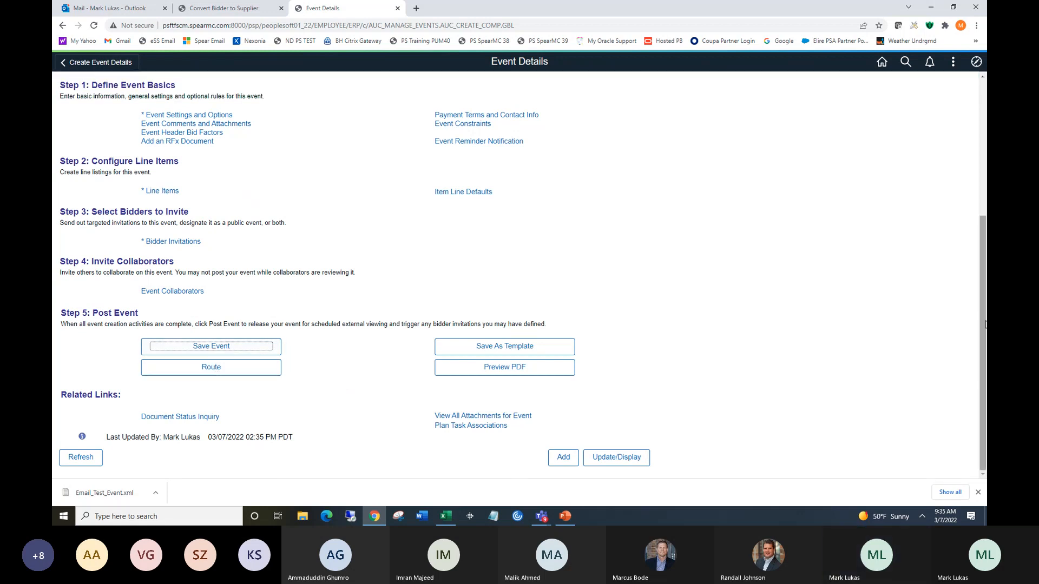
scroll(982, 323, "up", 3)
scroll(982, 324, "down", 3)
left_click(218, 372)
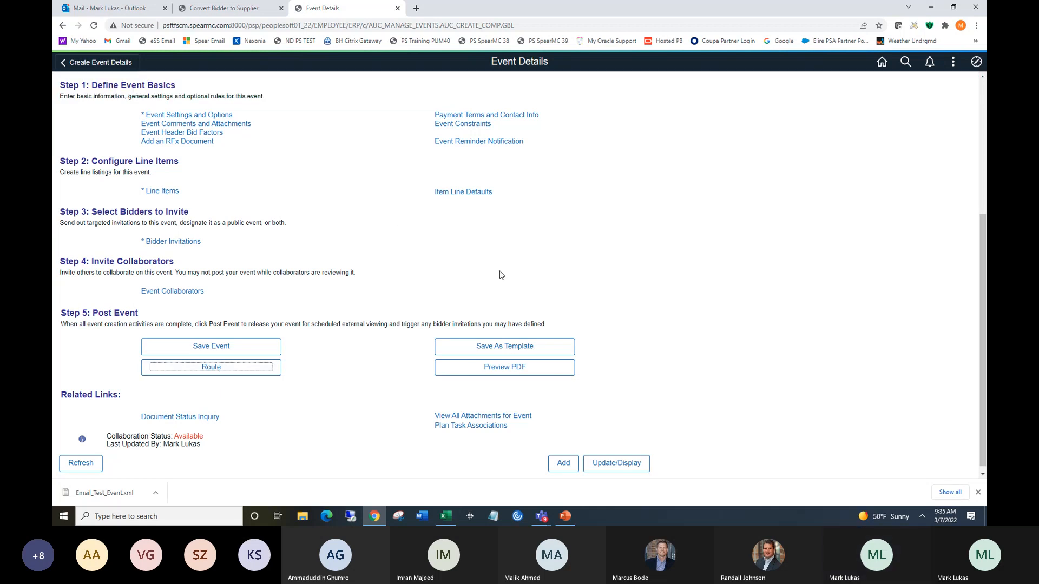
Sign out and sign back in as the collaborator, entering the user ID and account password.
left_click(953, 63)
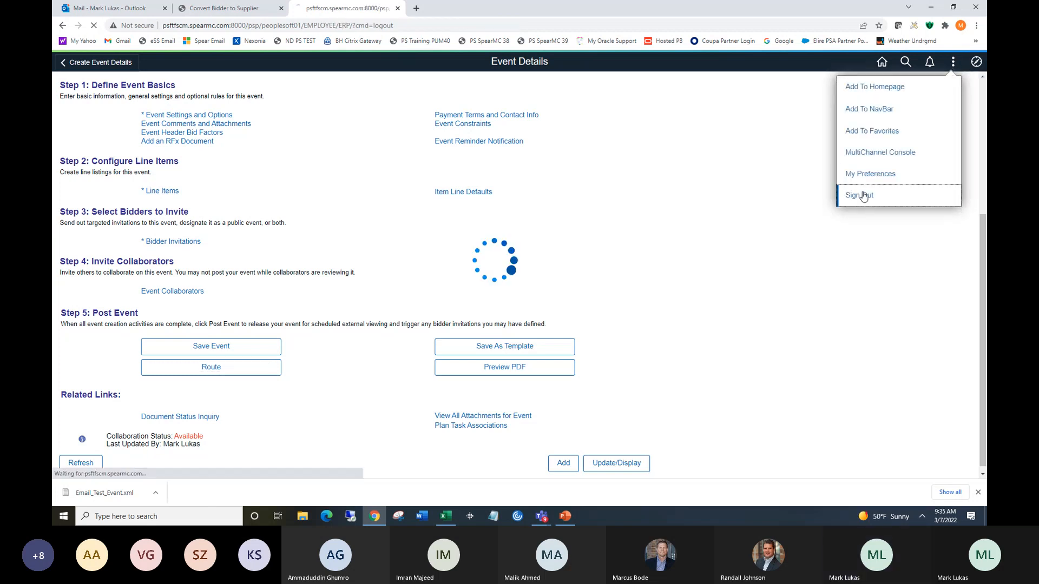
left_click(862, 195)
type("TIRVING")
key("Tab")
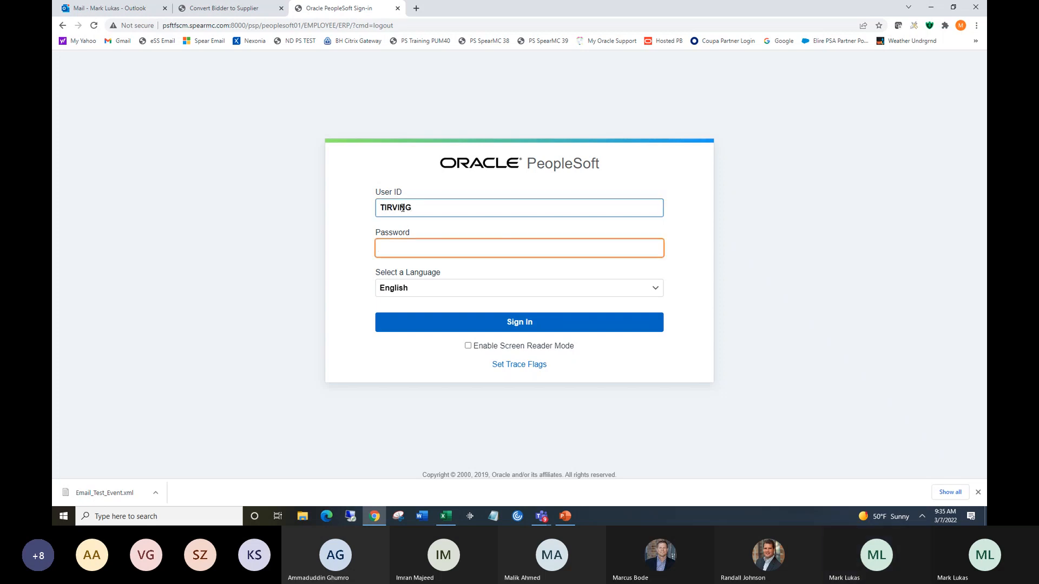
type("*****")
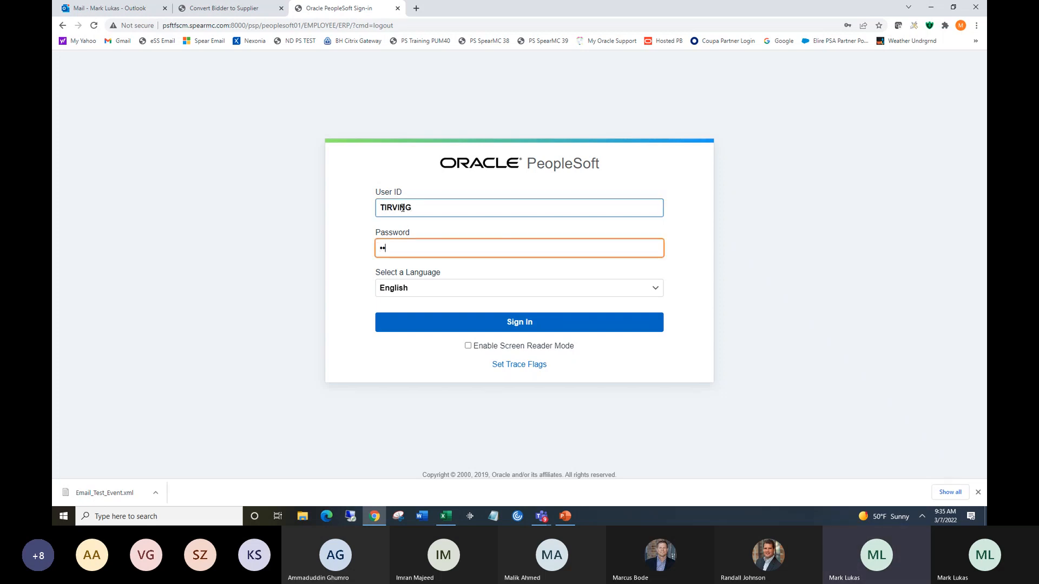
type("****")
left_click(517, 324)
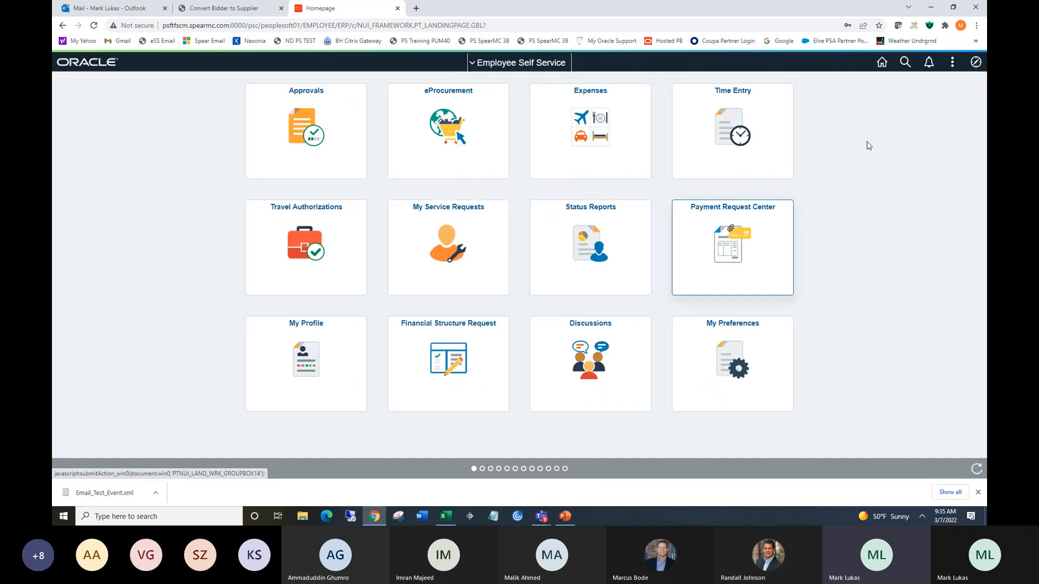
Open the Worklist and the Checkout Event Collaboration work item for the Chemistry Supplies event.
left_click(976, 63)
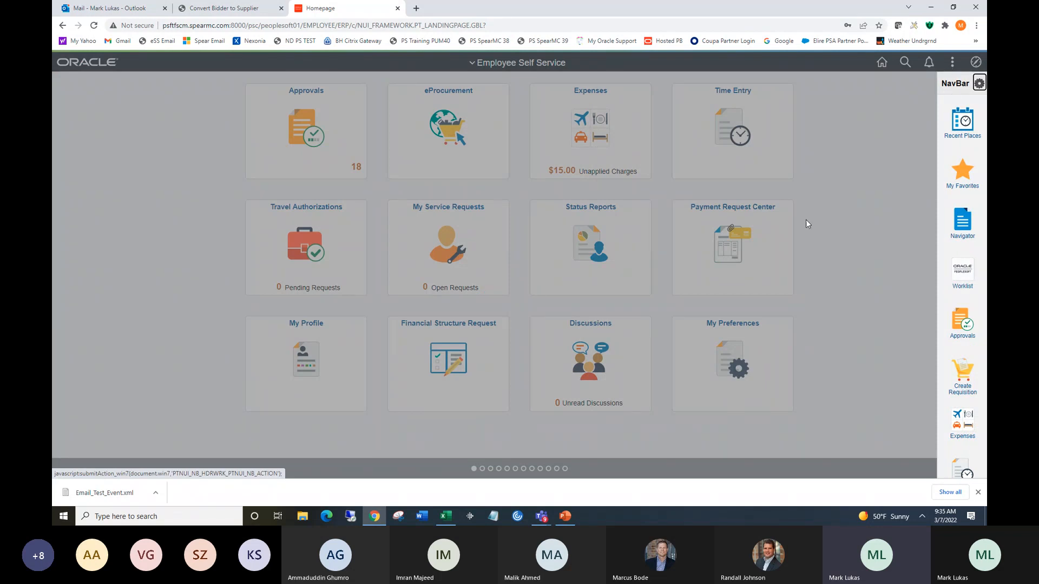
left_click(969, 274)
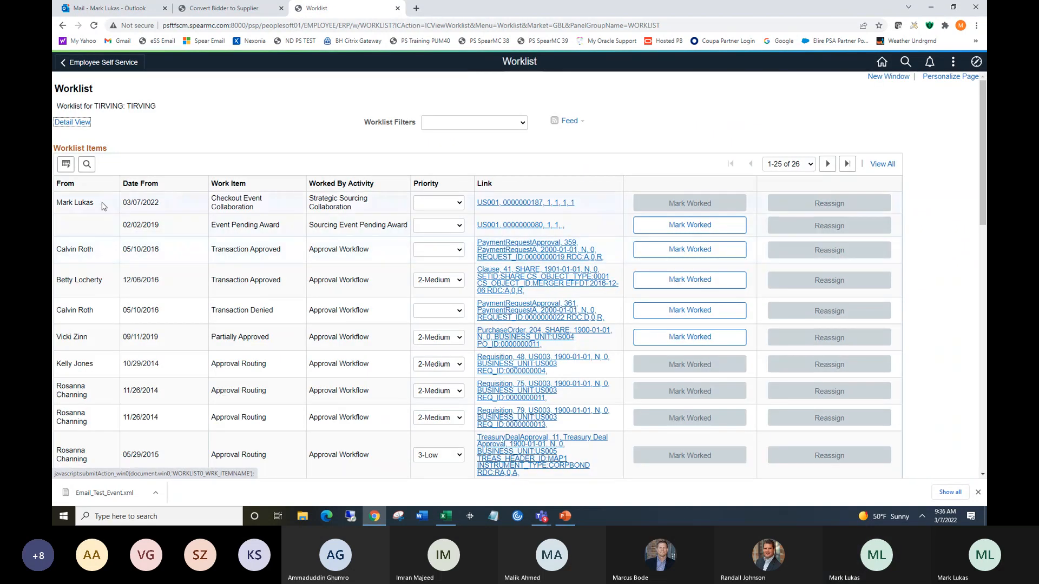
left_click(518, 205)
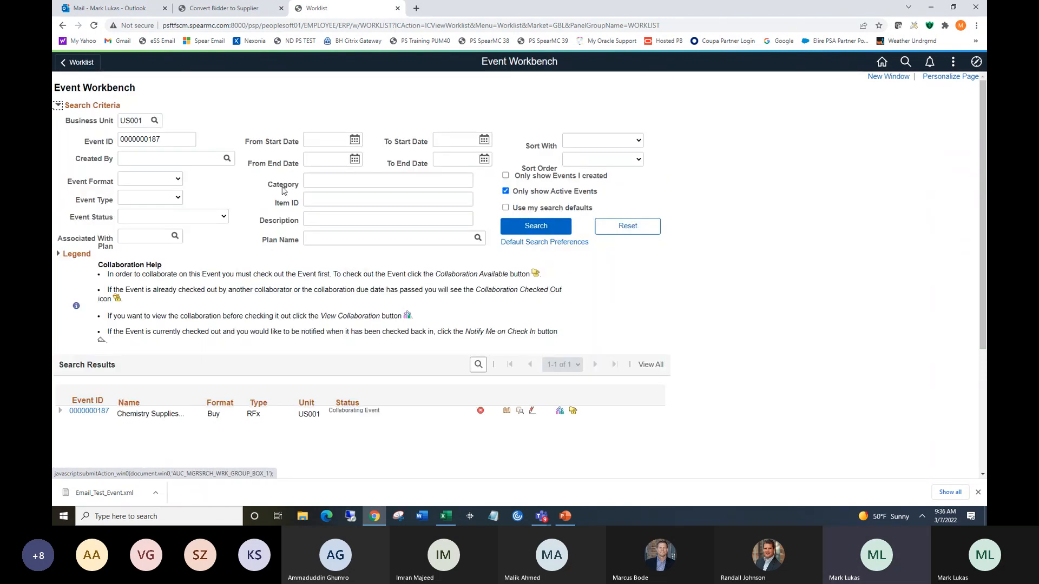
Check out the event for collaboration and open its event header bid factors.
left_click(573, 412)
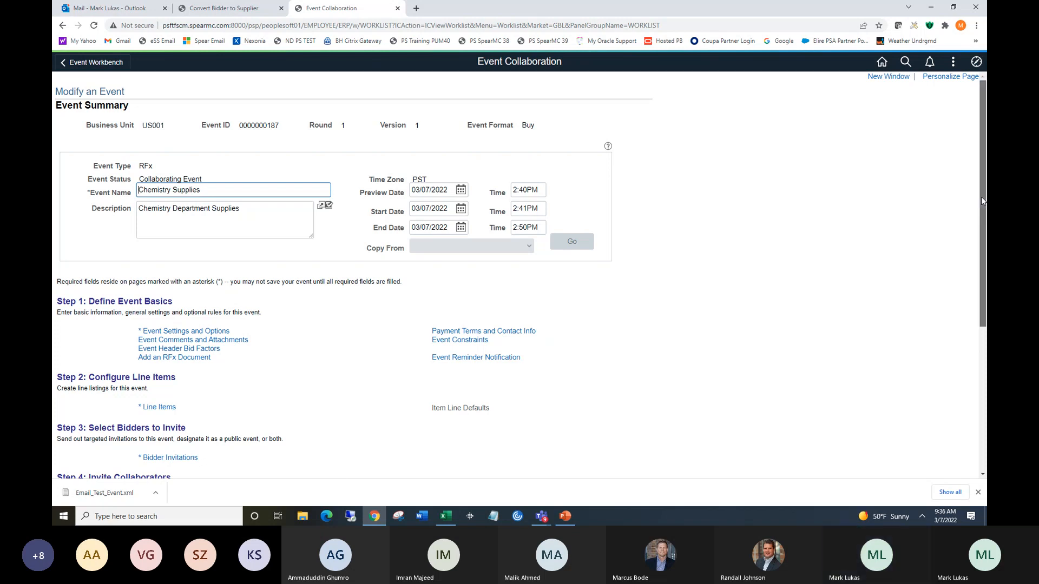
left_click_drag(981, 201, 983, 226)
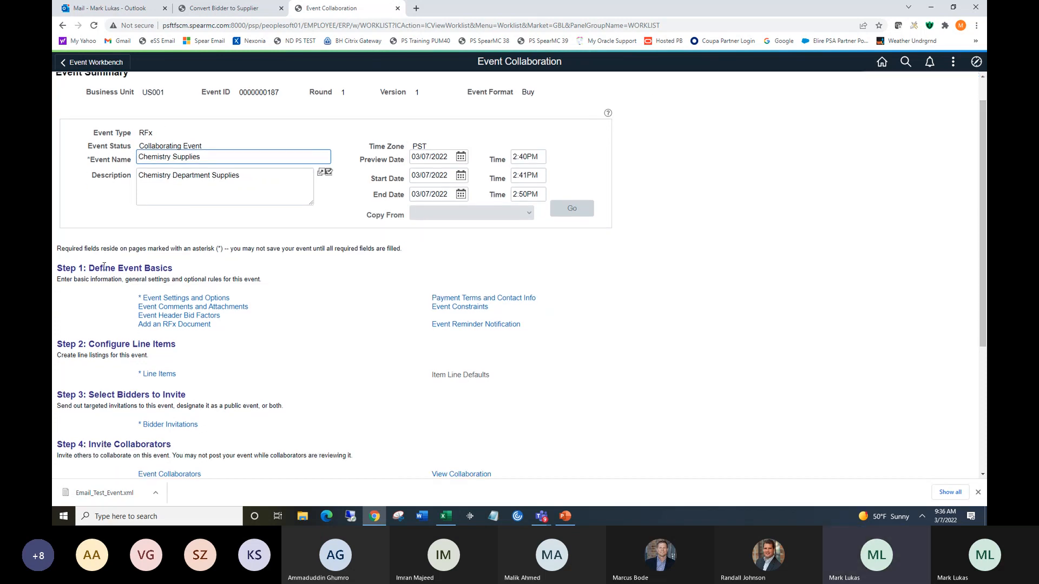
left_click(180, 316)
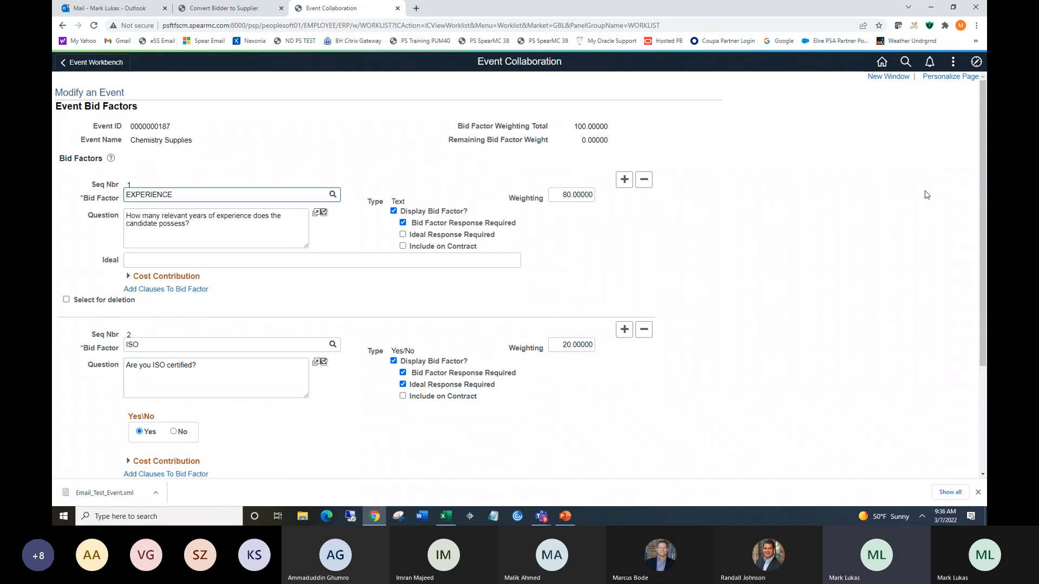
Add a third bid factor row and look up PASTEXPERIENCE as its bid factor.
left_click_drag(978, 193, 978, 298)
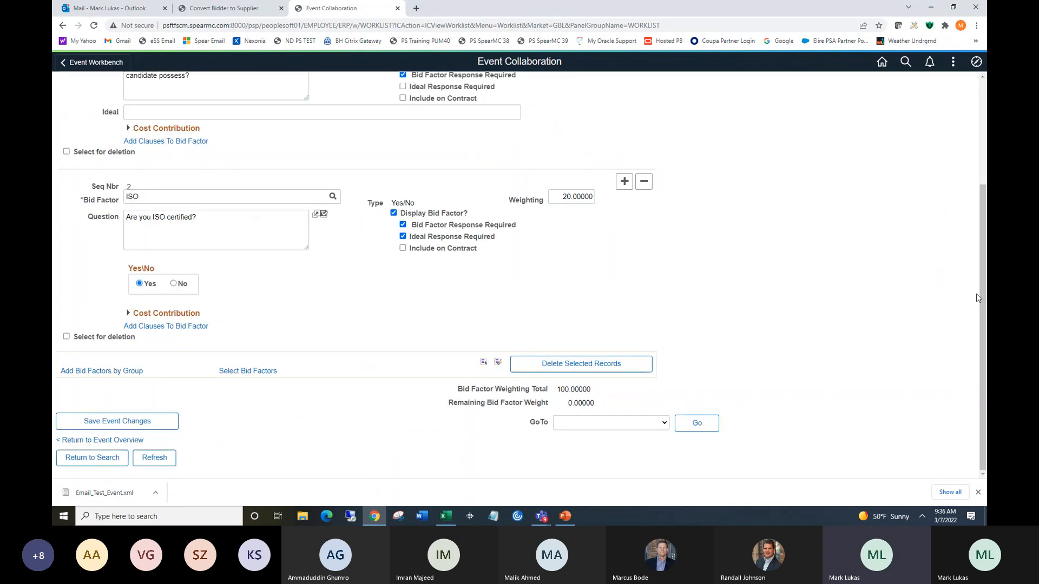
left_click(624, 181)
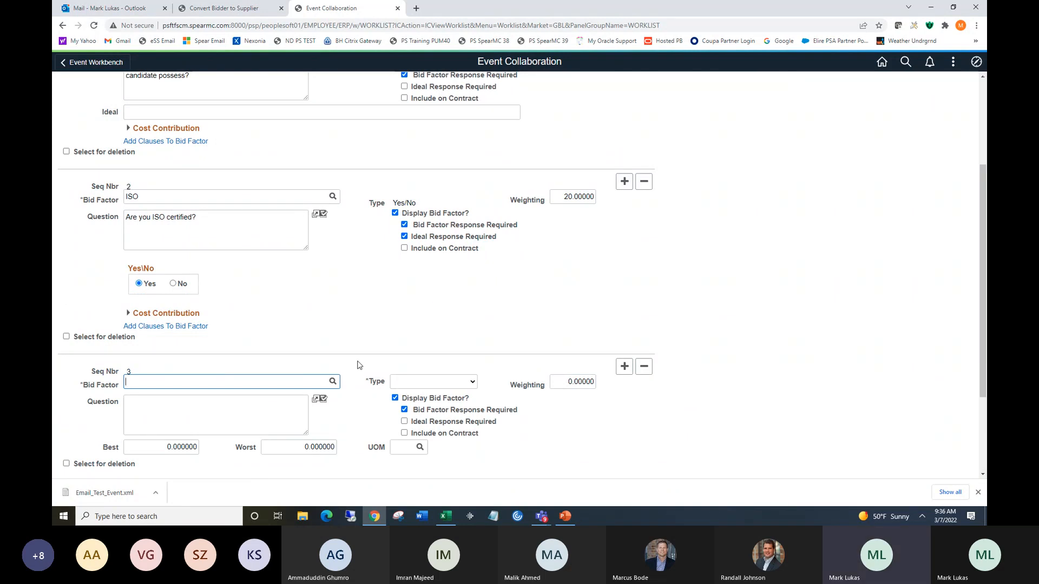
left_click(333, 381)
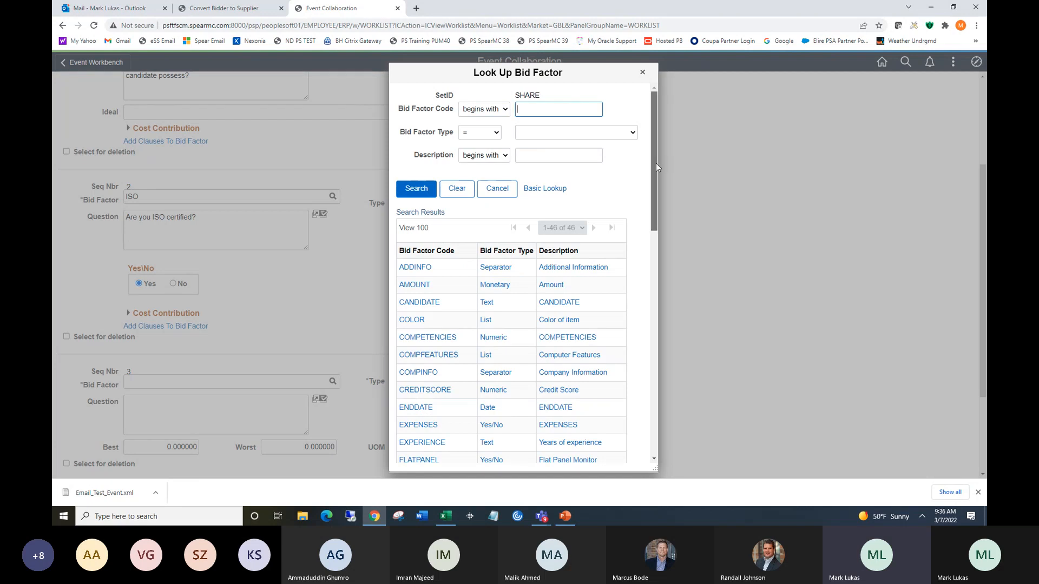
left_click_drag(656, 164, 684, 309)
scroll(684, 322, "down", 1)
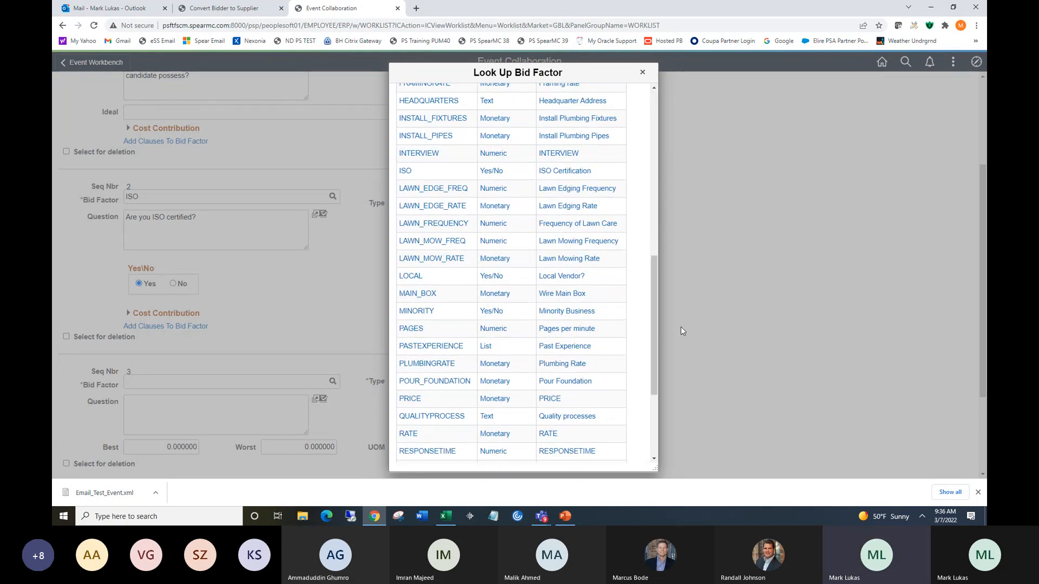
left_click(436, 348)
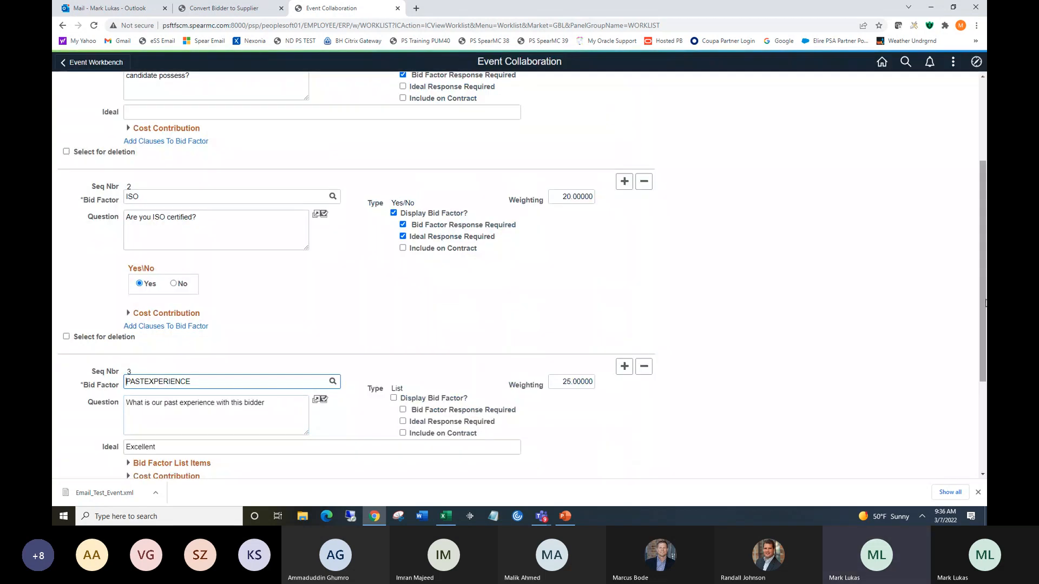
Set the EXPERIENCE and PASTEXPERIENCE weightings to 40 each and return to the event overview.
left_click_drag(986, 303, 985, 247)
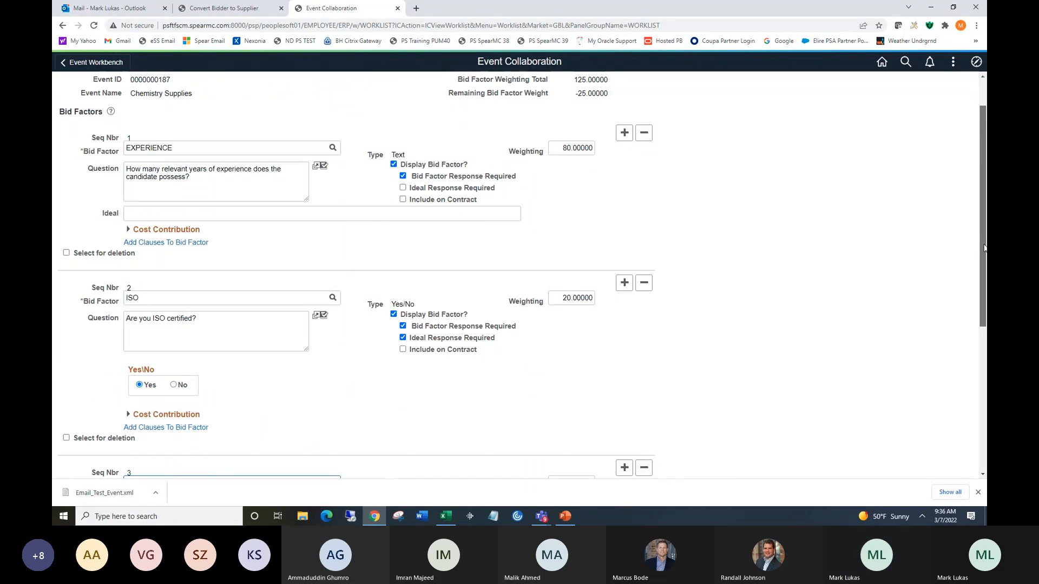
scroll(984, 247, "down", 1)
left_click(568, 122)
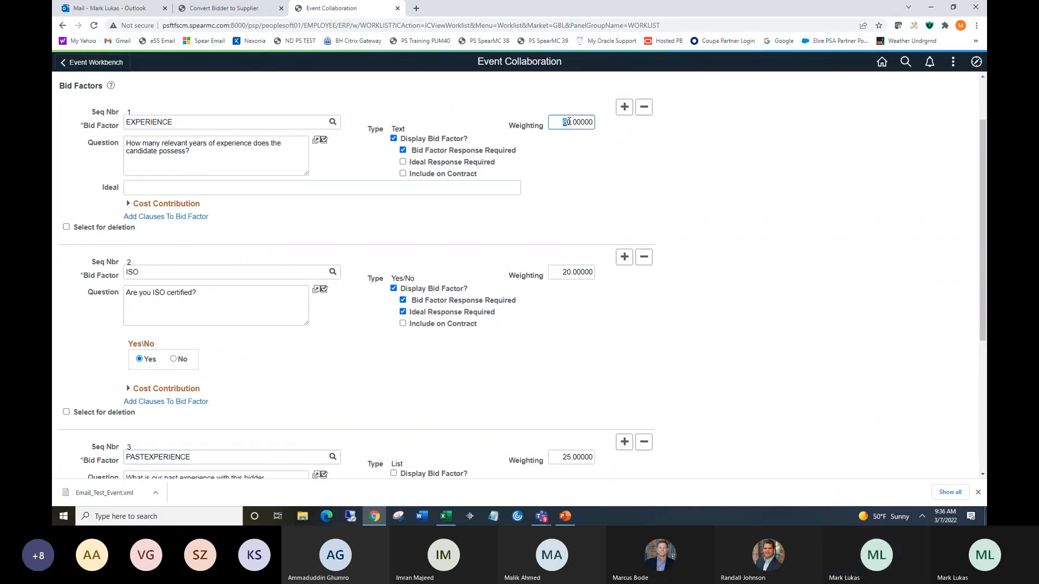
type("4")
left_click(562, 457)
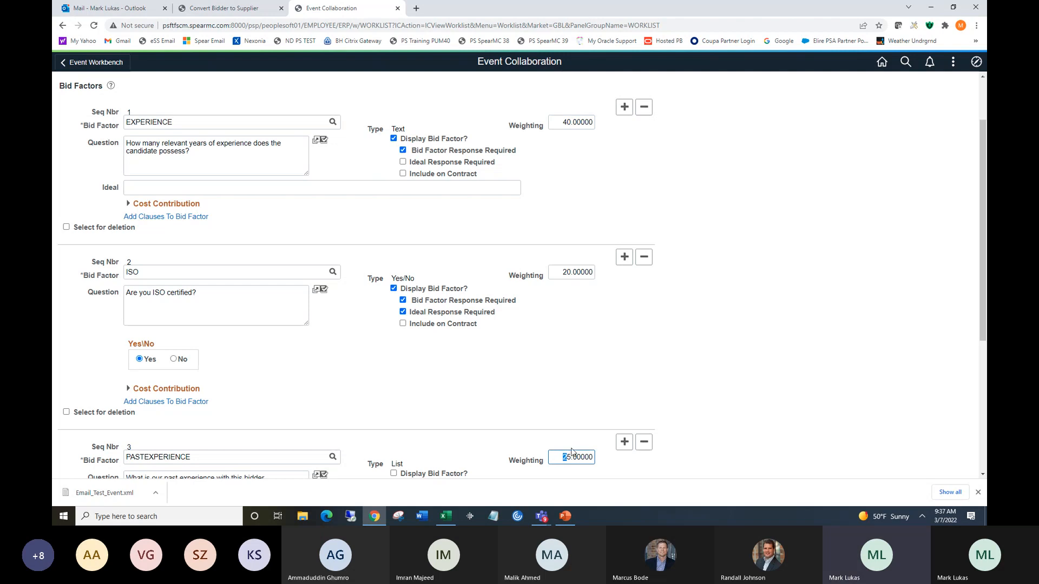
type("4")
key("Delete")
type("0")
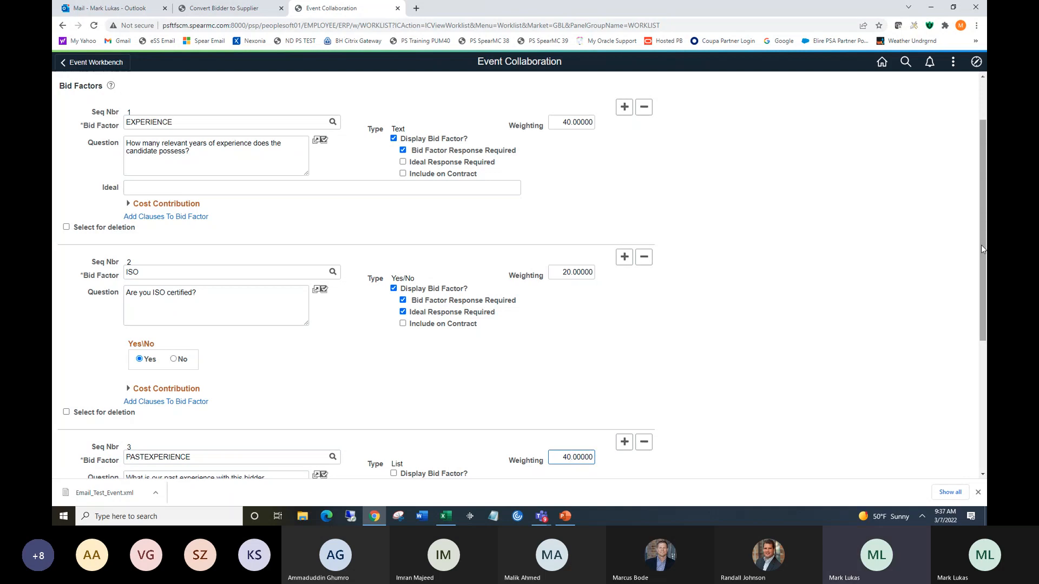
left_click_drag(981, 242, 904, 371)
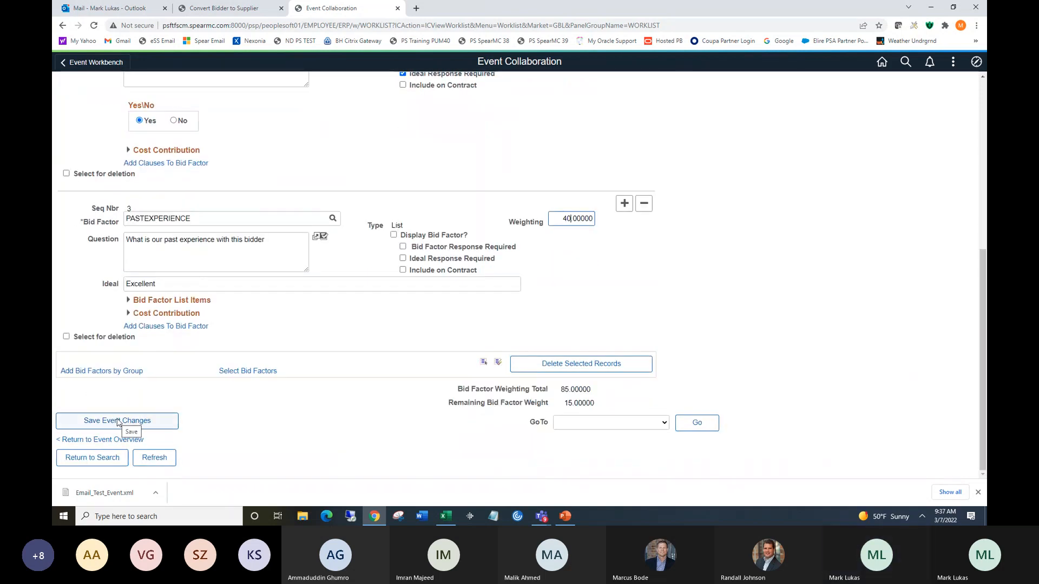
left_click(108, 440)
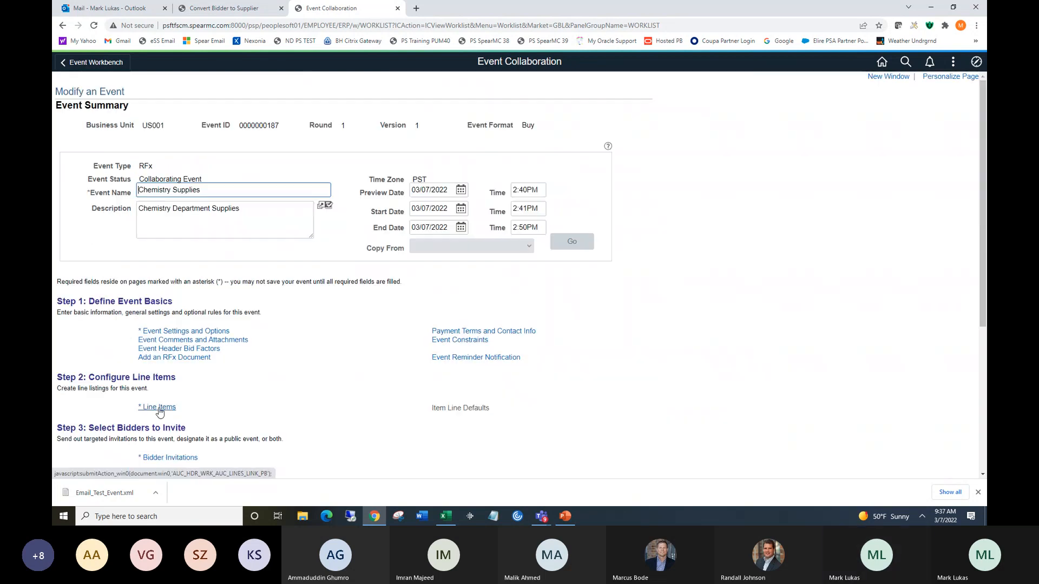
Search for bidders and invite Riger Services to the event.
left_click(176, 459)
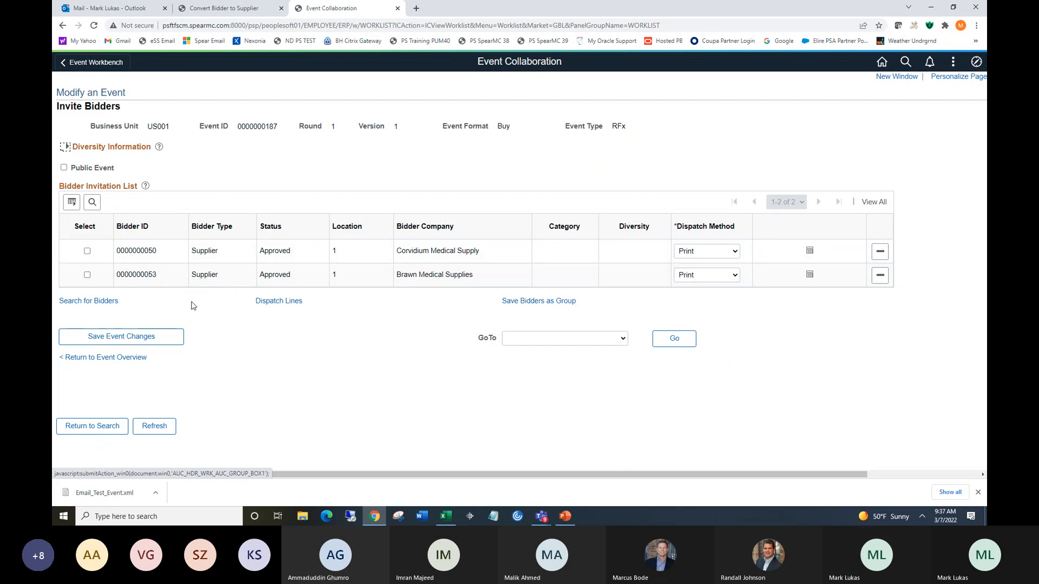
left_click(98, 303)
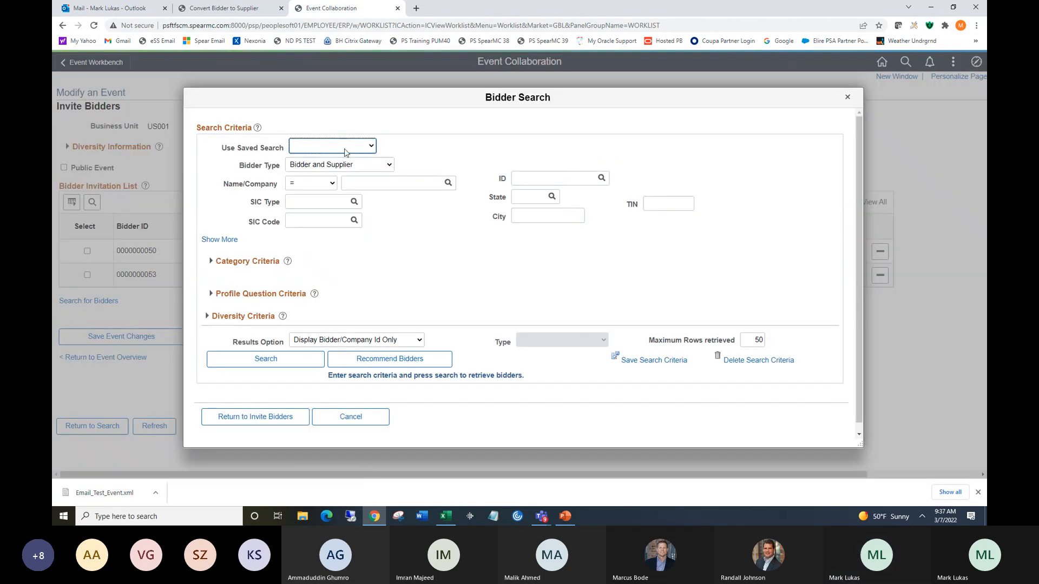
left_click(288, 366)
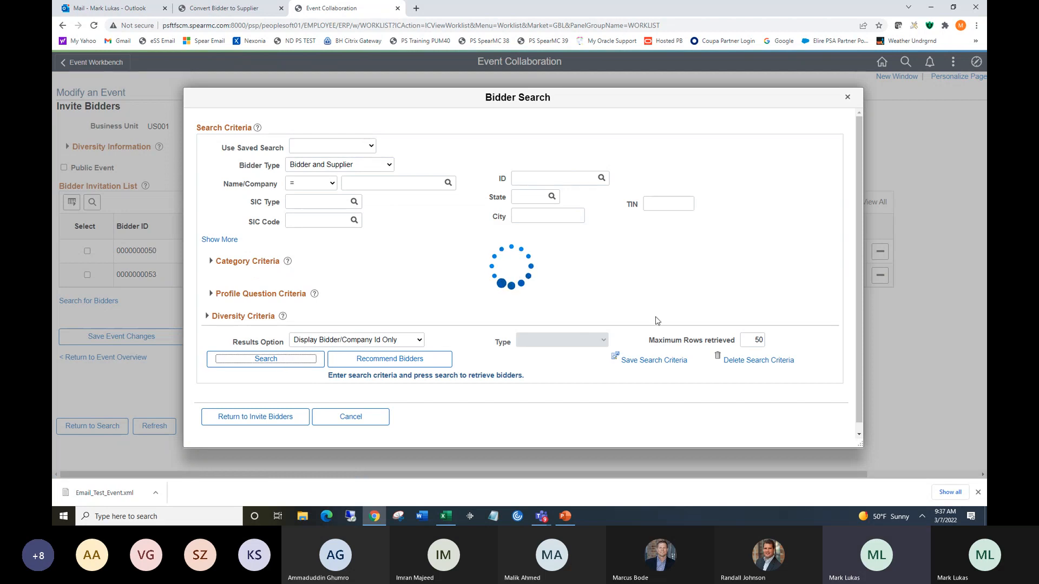
left_click_drag(913, 154, 914, 206)
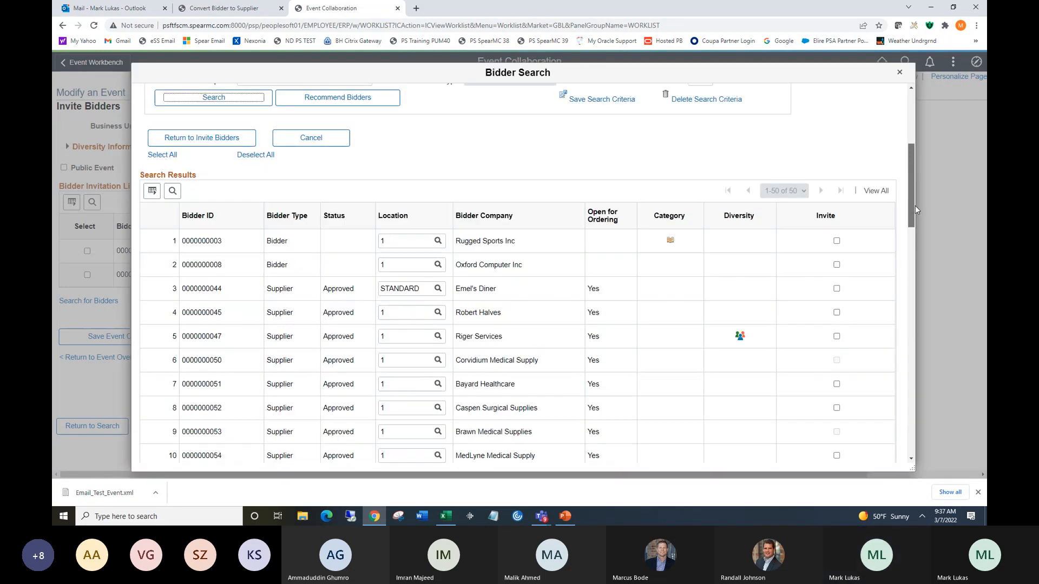
scroll(460, 246, "down", 2)
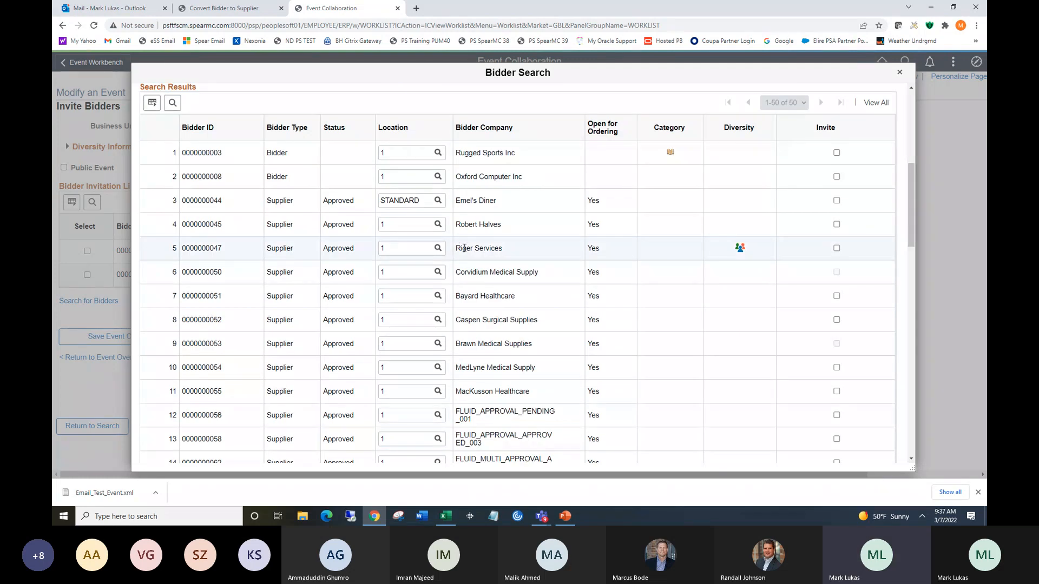
left_click(836, 249)
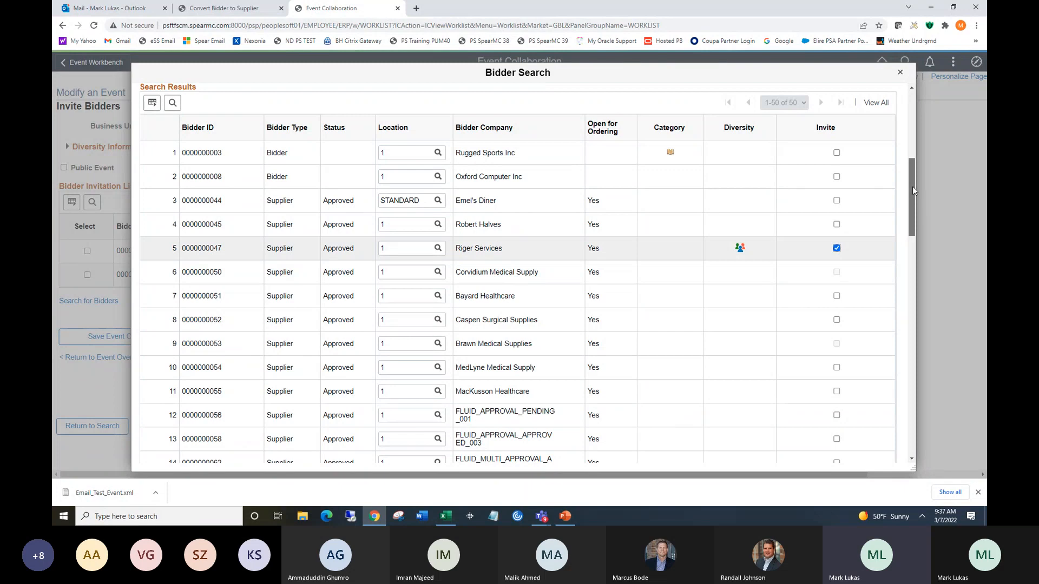
left_click_drag(912, 186, 945, 423)
left_click(172, 433)
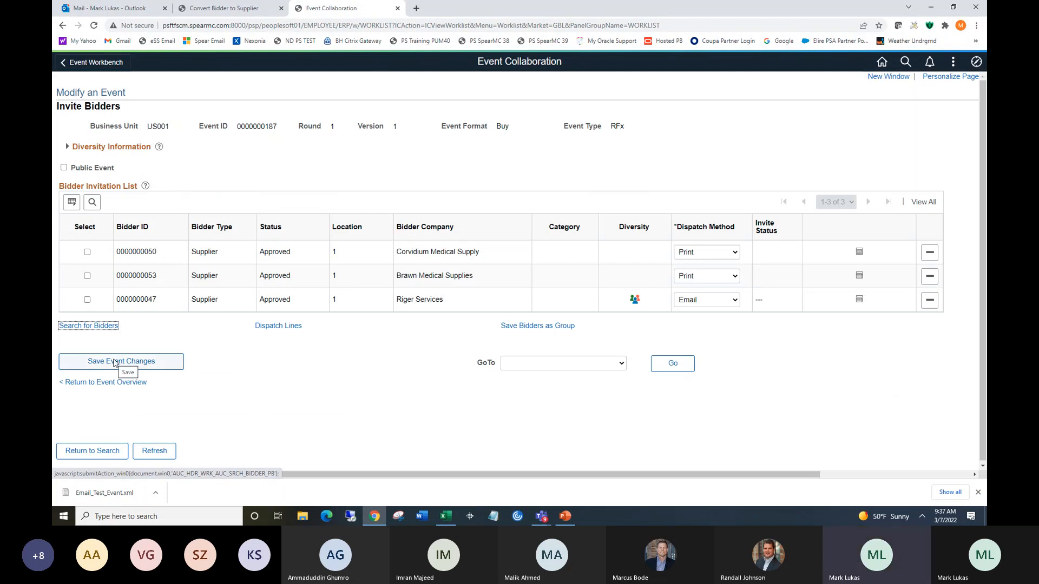
Save the bidder invitation changes and route the event on to the next collaborator.
left_click(114, 363)
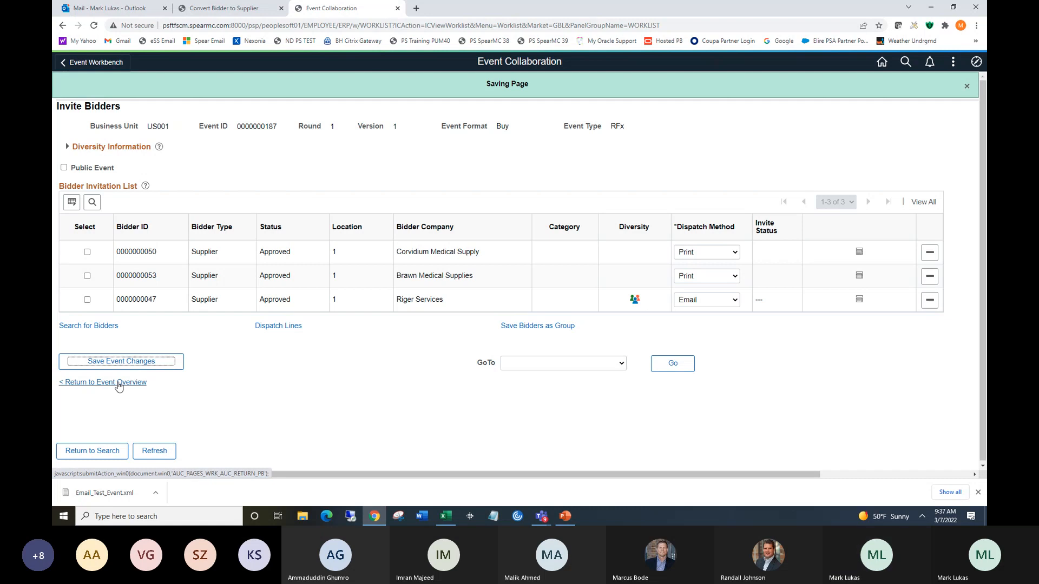
left_click(119, 383)
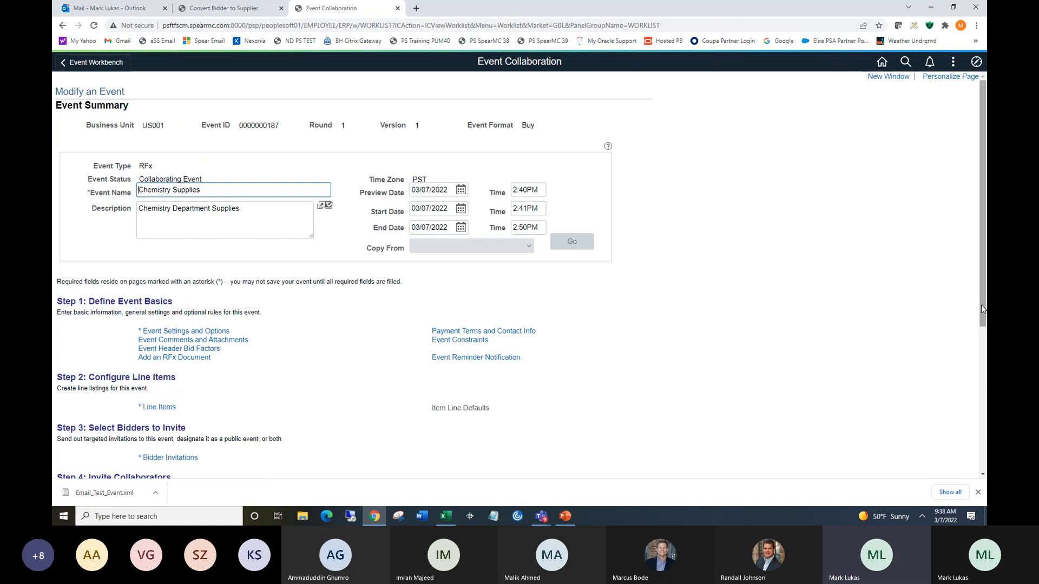
left_click_drag(980, 305, 981, 394)
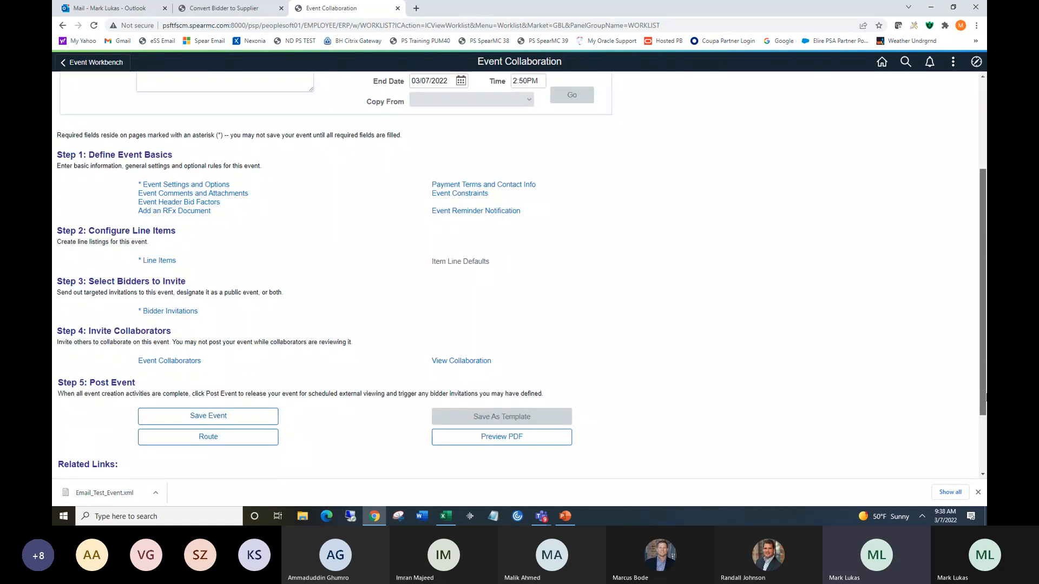
left_click(210, 437)
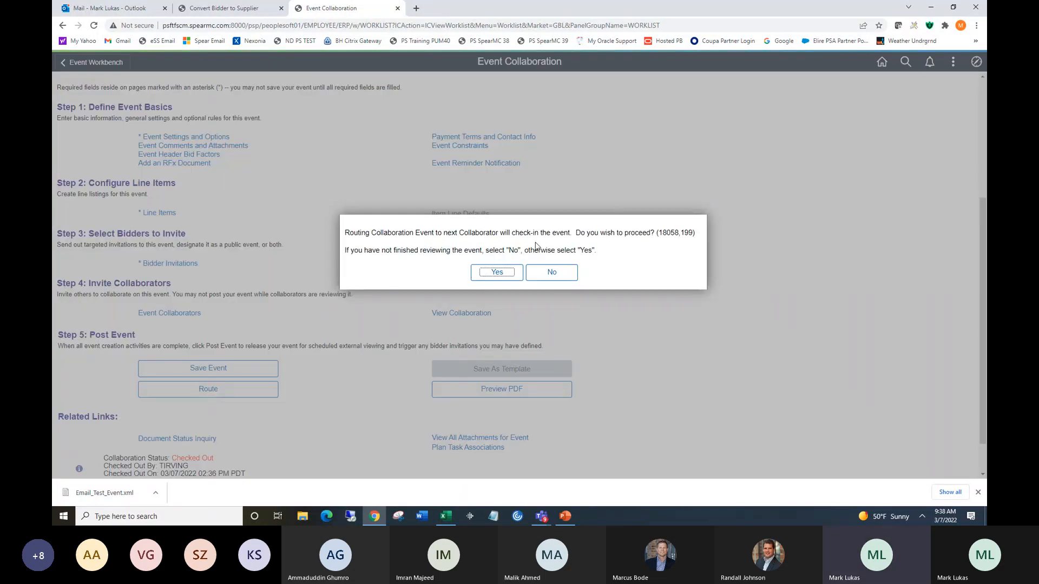
left_click(496, 273)
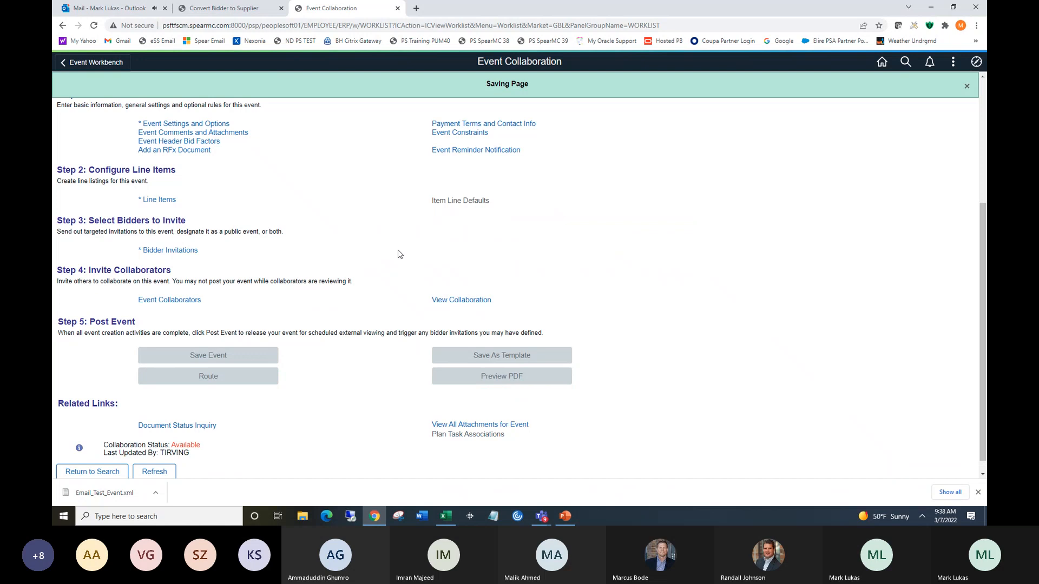
Sign out and sign back in with the reviewing collaborator's user ID and account password.
left_click(954, 63)
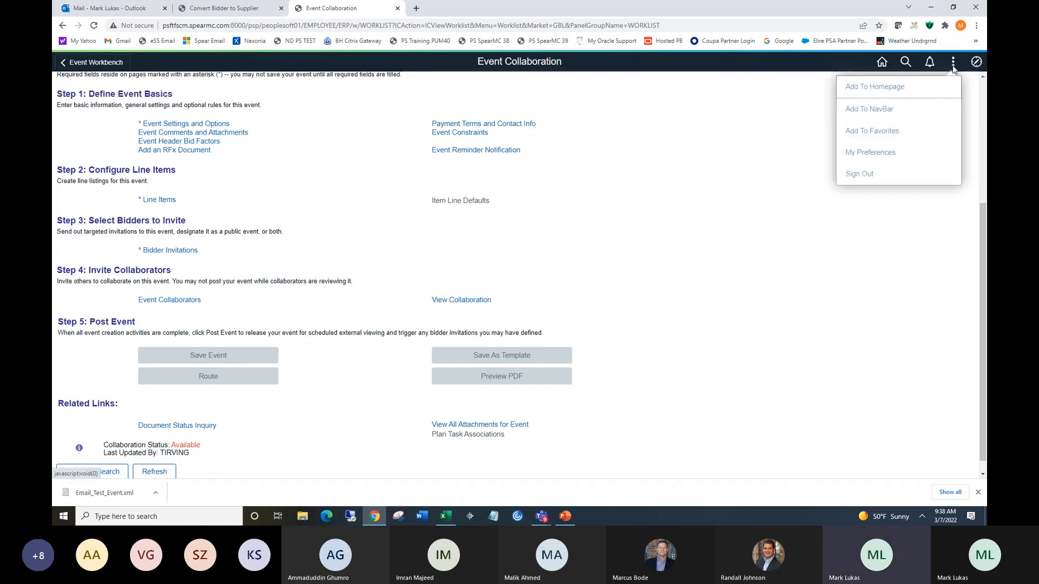
left_click(875, 175)
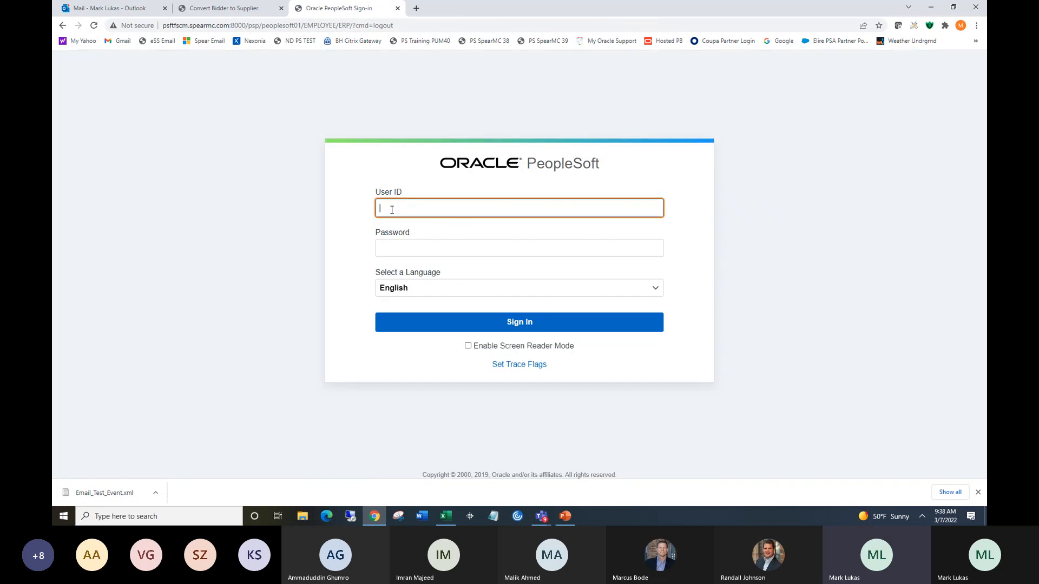
type("MLUKAS")
key("Tab")
key("ctrl+shift+m")
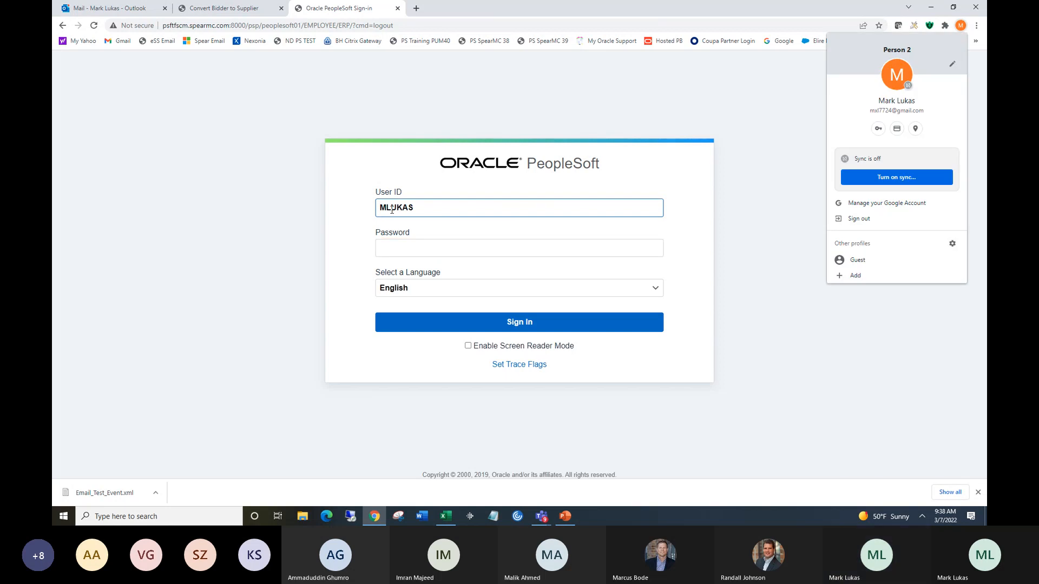
left_click(760, 206)
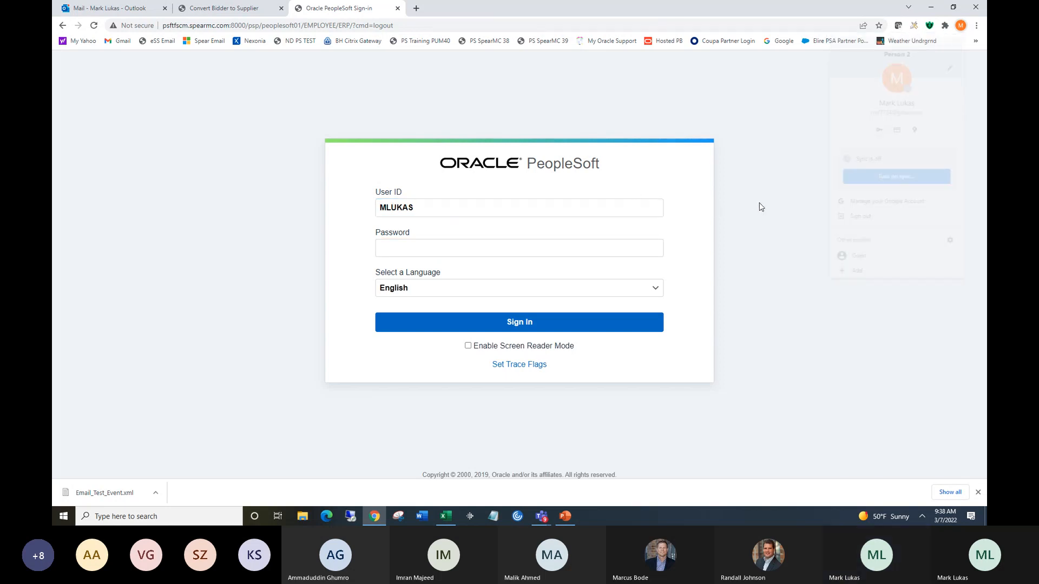
left_click(513, 243)
type("•••")
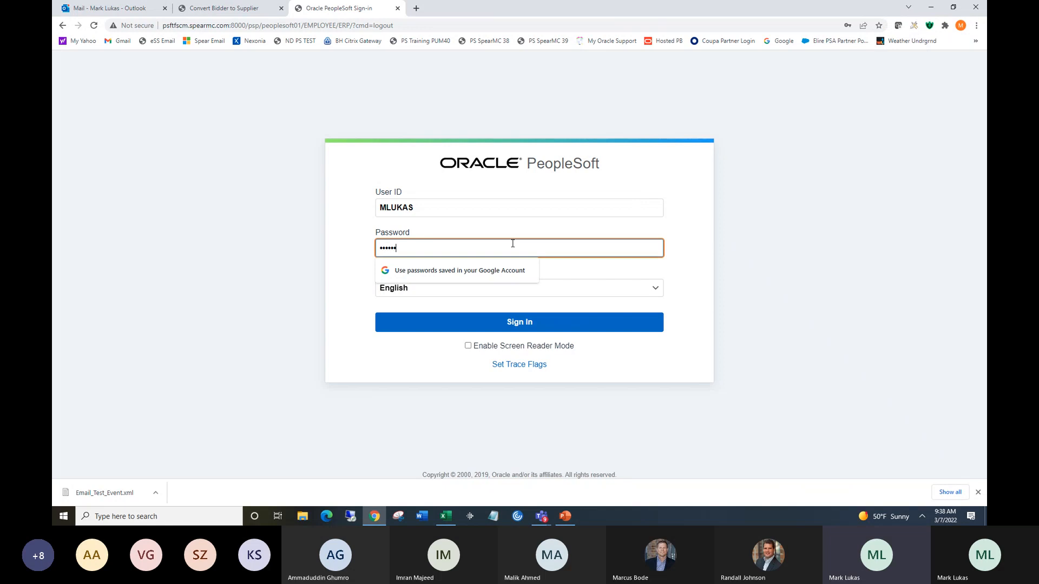
type("••••••")
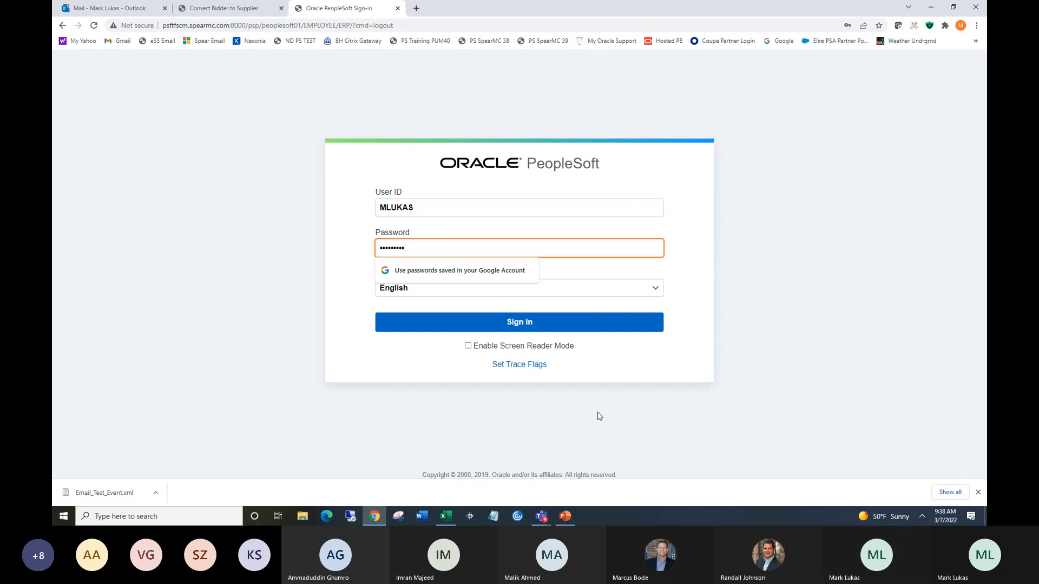
left_click(514, 325)
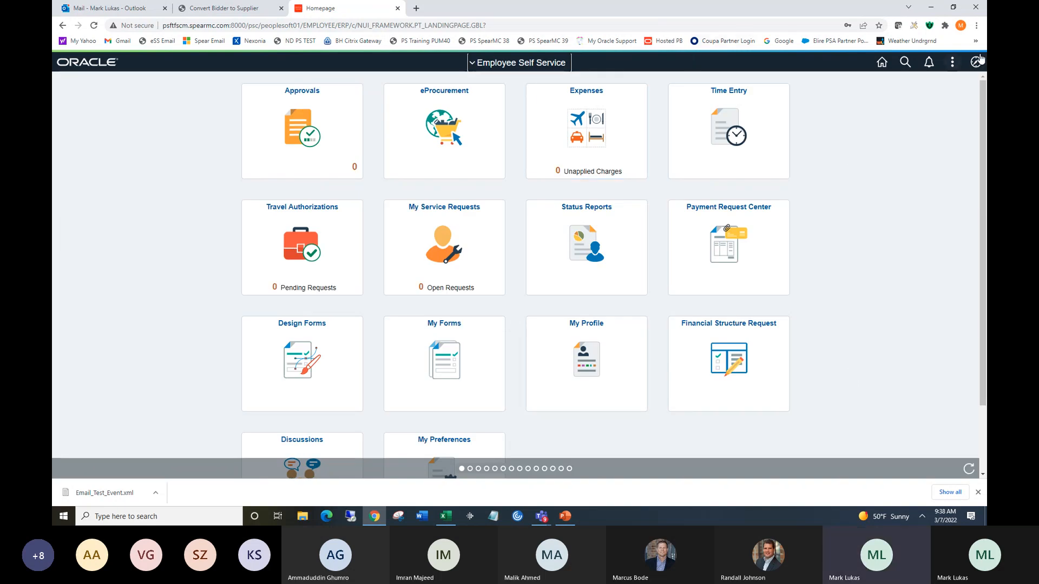
left_click(976, 62)
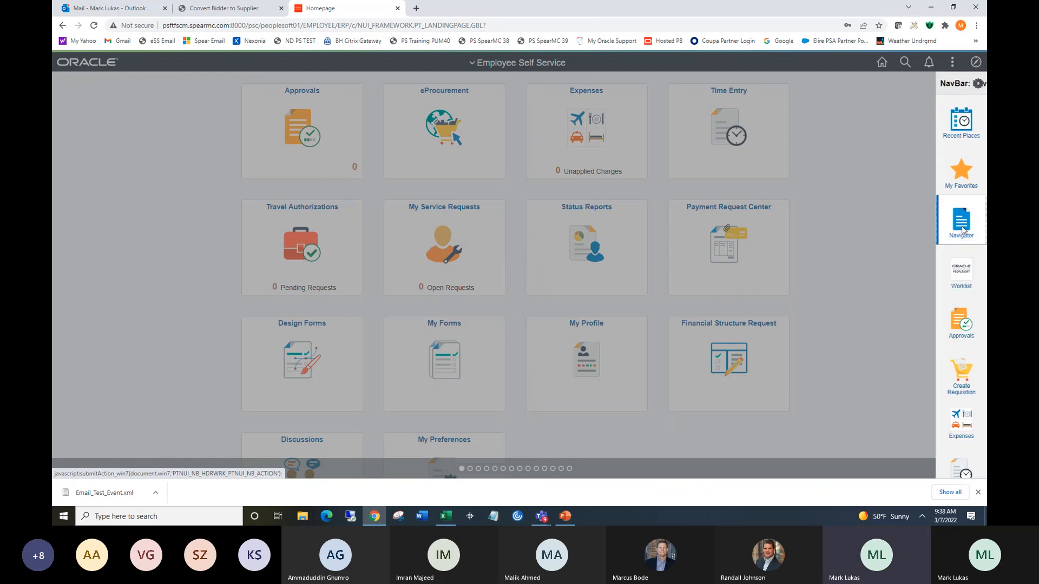
left_click(962, 231)
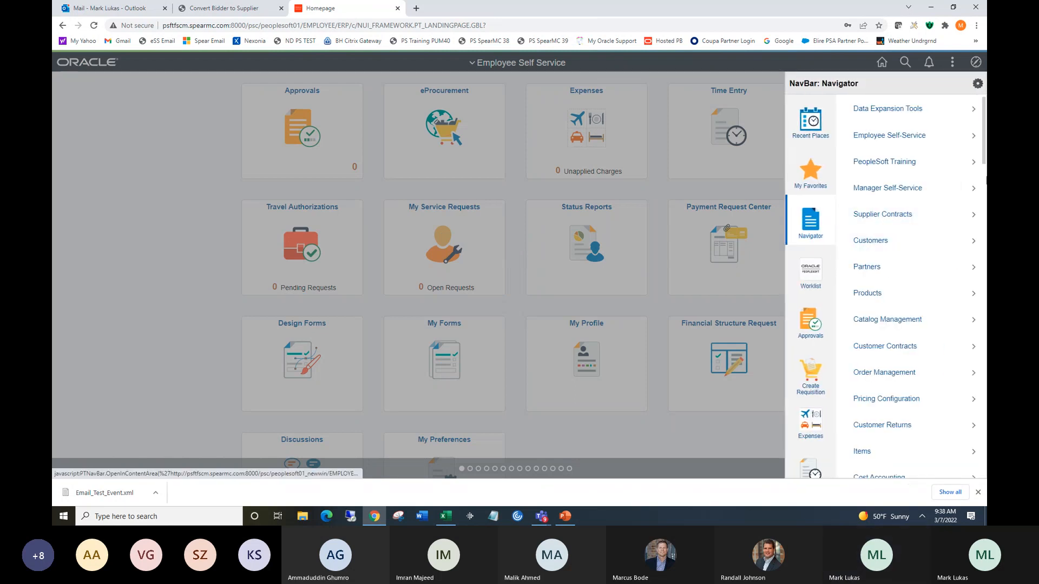
left_click(808, 273)
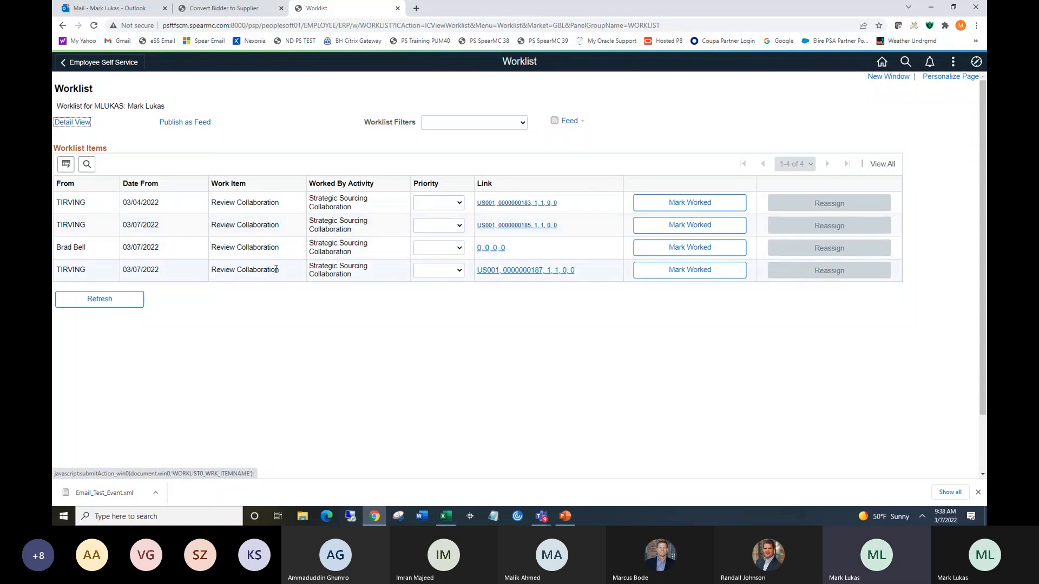
left_click(499, 273)
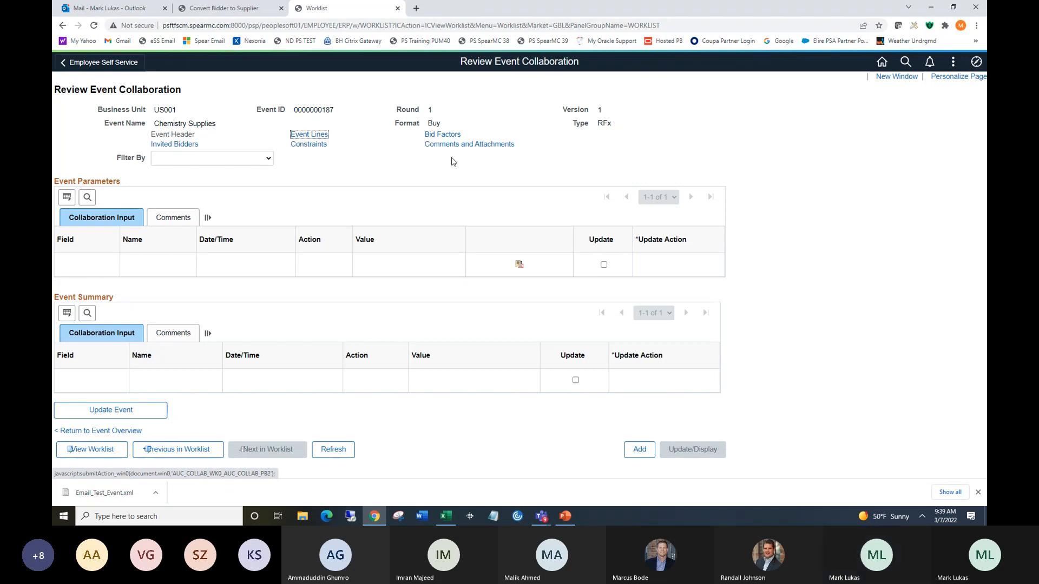
Mark the Riger Services bidder addition for update among the invited bidders' collaboration input.
left_click(172, 145)
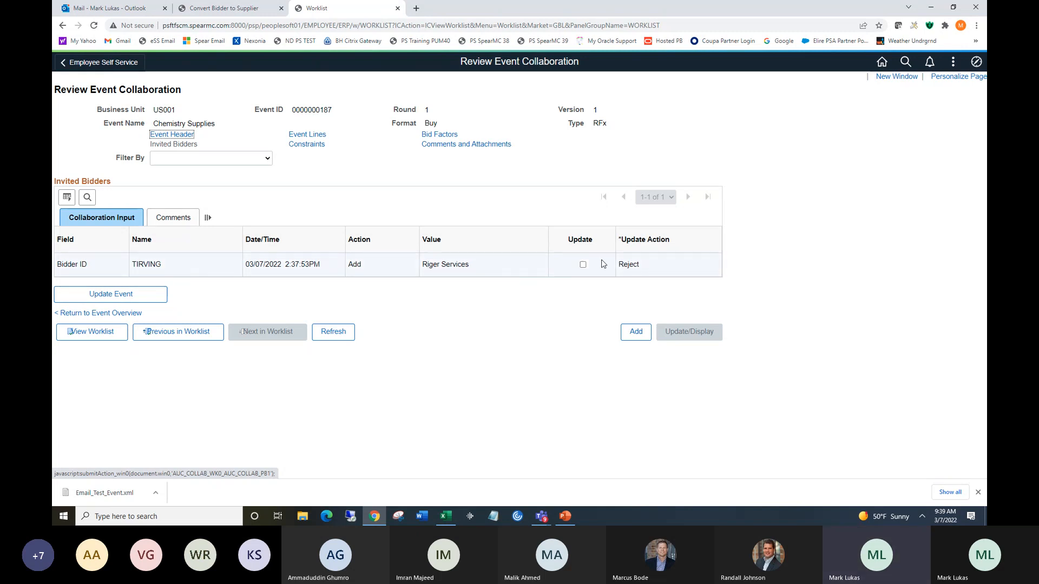
left_click(582, 264)
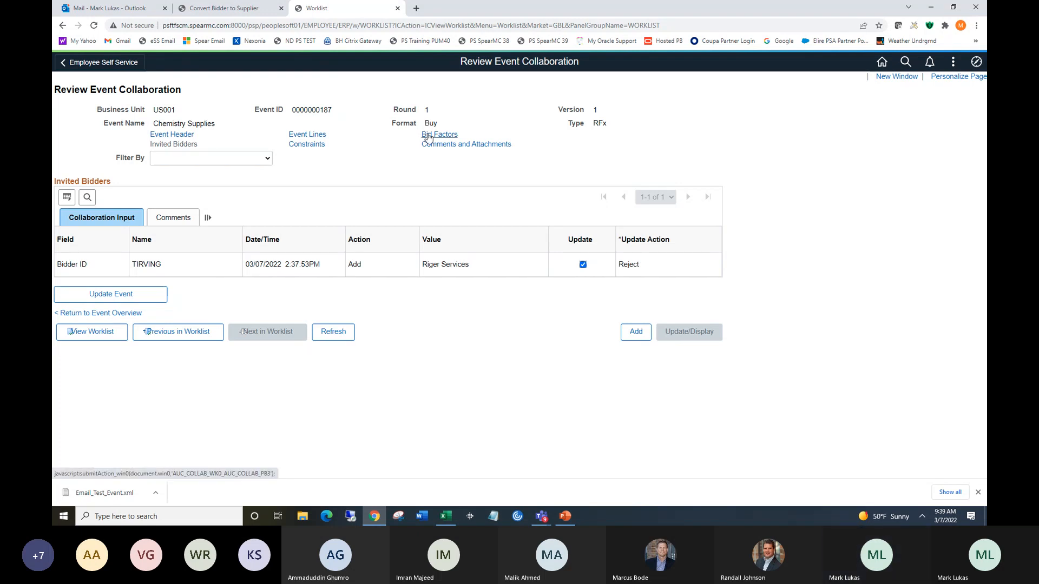
Accept the collaborator's EXPERIENCE weighting change to 40, mark it for update, and update the event.
left_click(428, 137)
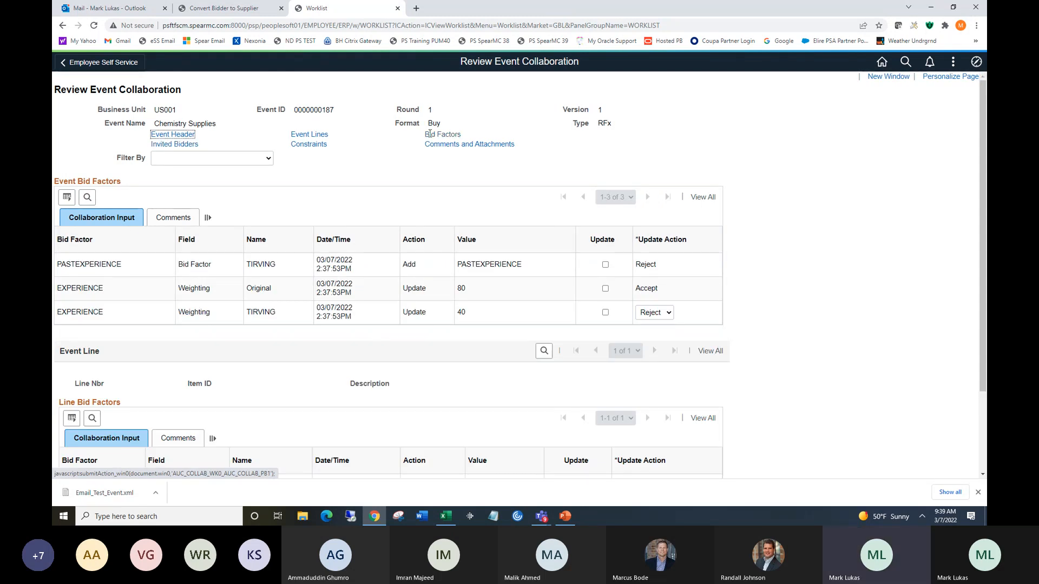
scroll(983, 135, "down", 1)
mouse_move(985, 134)
left_mouse_down()
mouse_move(986, 144)
mouse_move(985, 116)
left_mouse_up()
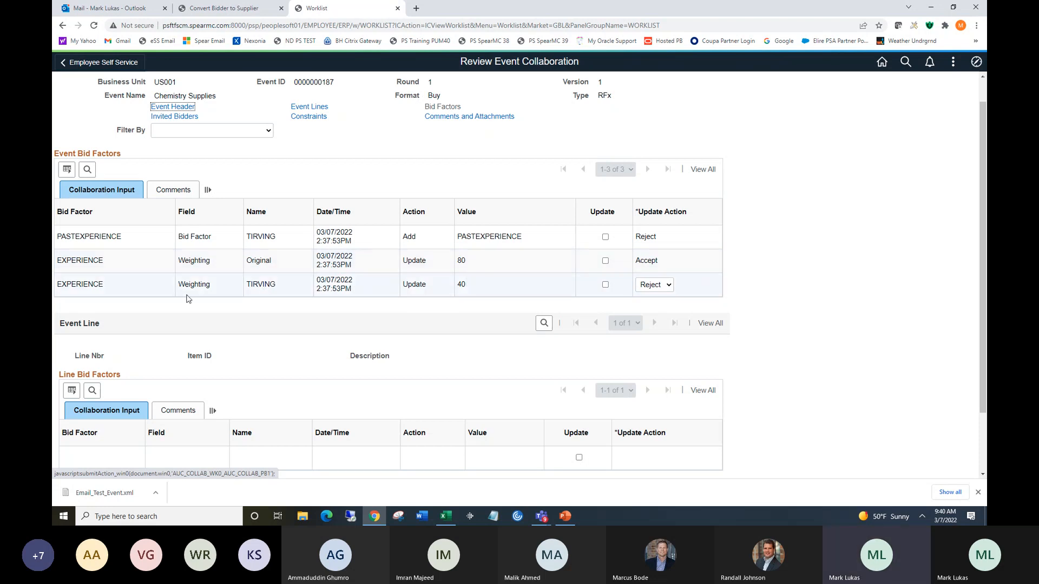
left_click(649, 286)
left_click(651, 297)
left_click(605, 285)
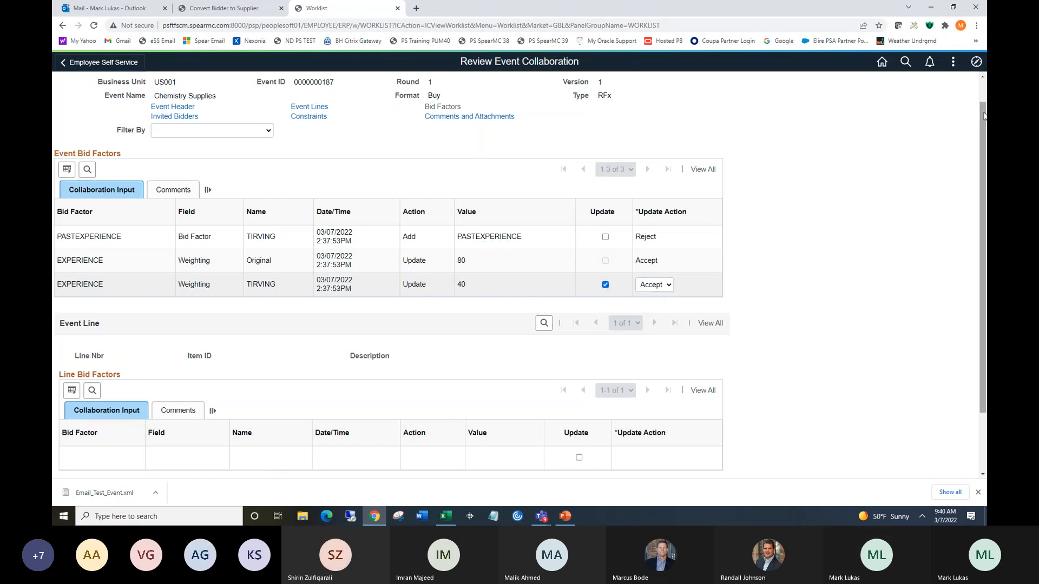
left_click_drag(984, 116, 985, 182)
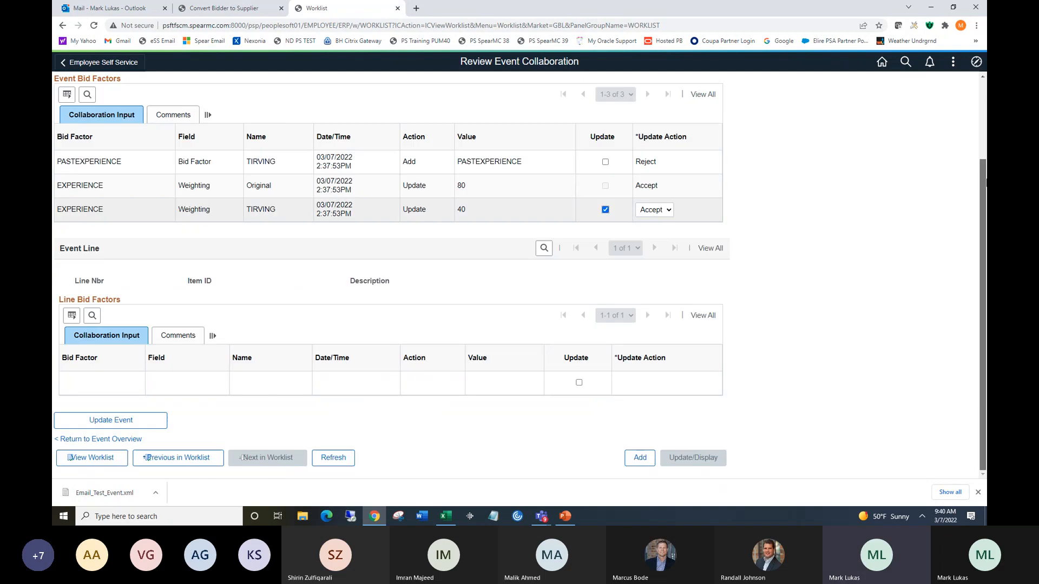
left_click(117, 421)
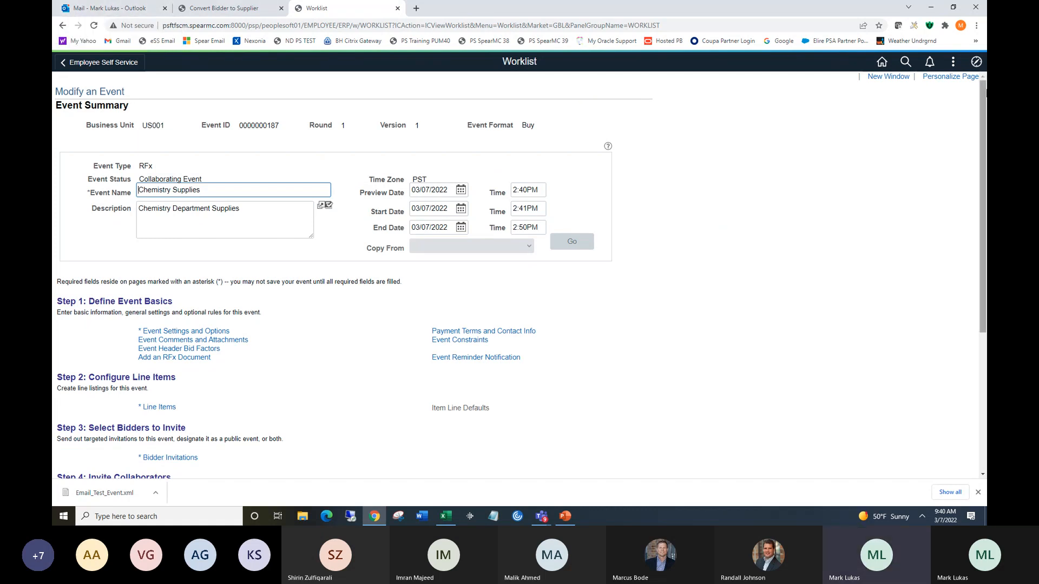
left_click_drag(981, 93, 984, 439)
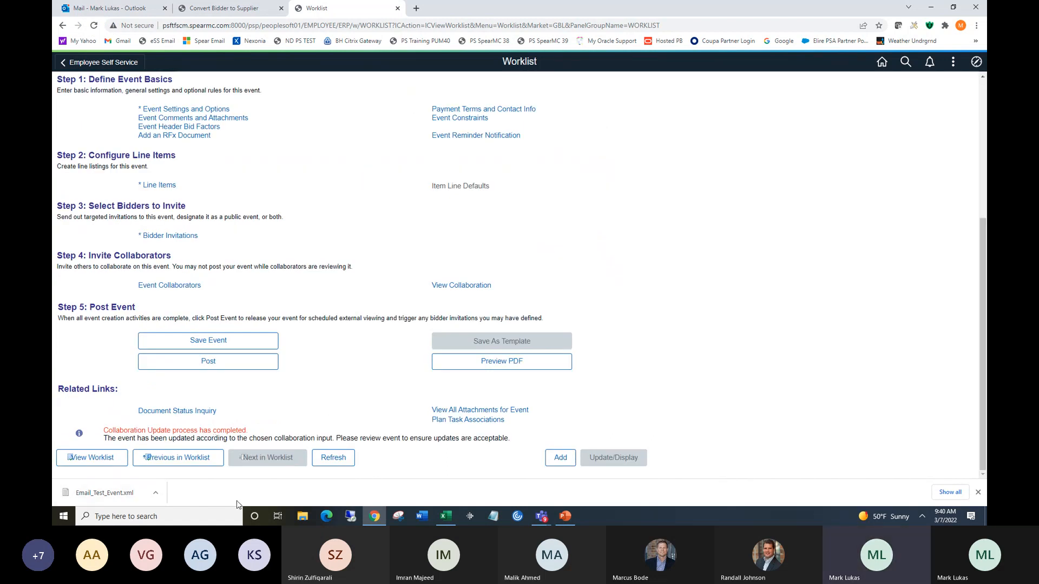
left_click_drag(983, 246, 983, 108)
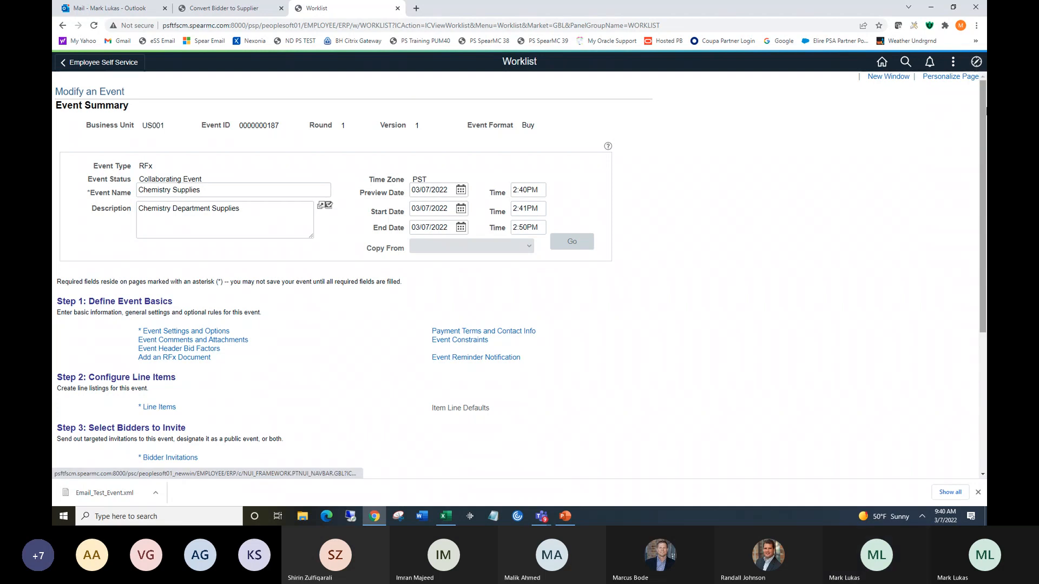
left_click_drag(984, 108, 984, 216)
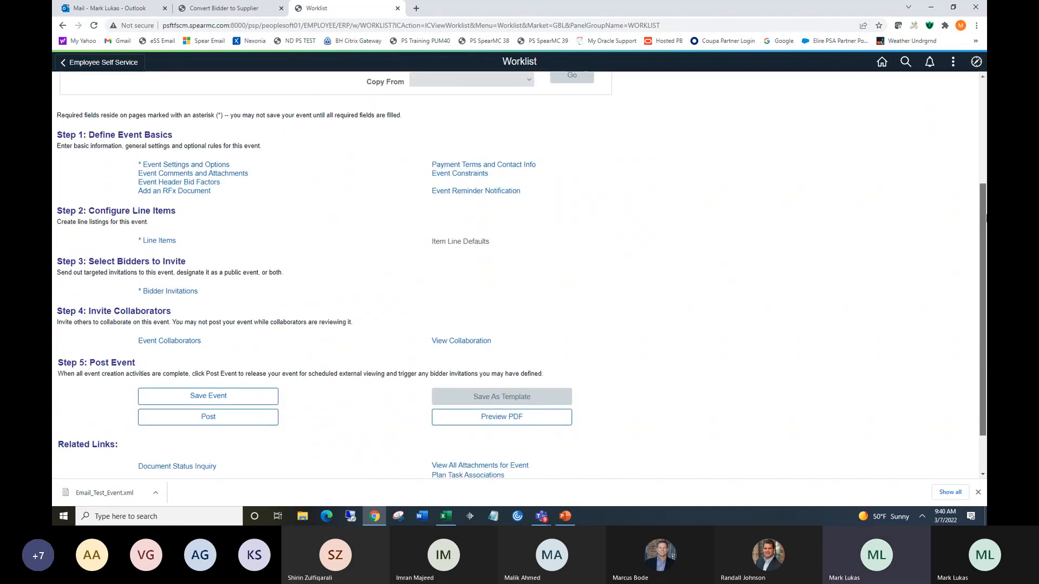
scroll(211, 365, "down", 2)
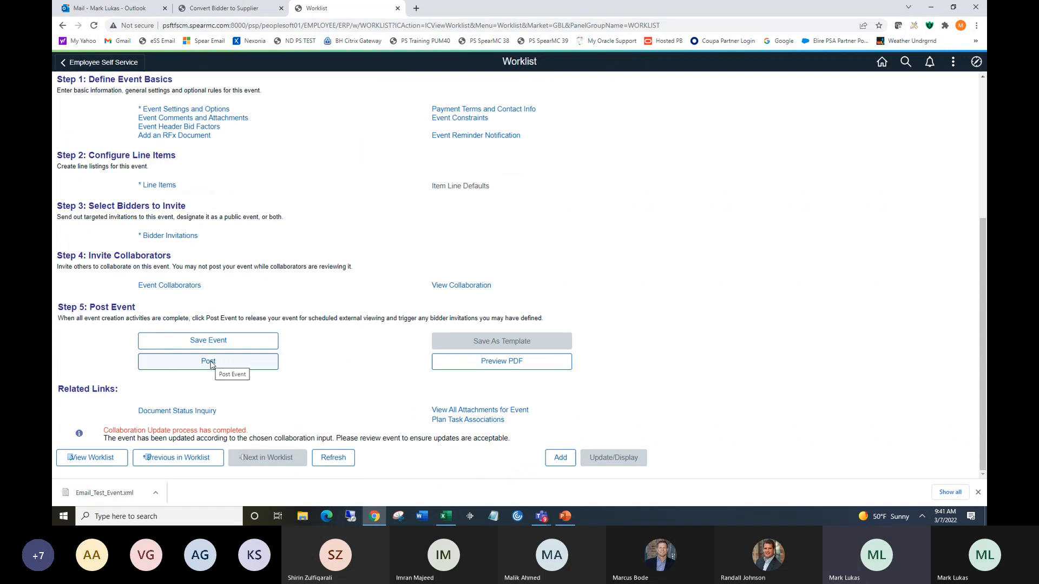
left_click(210, 362)
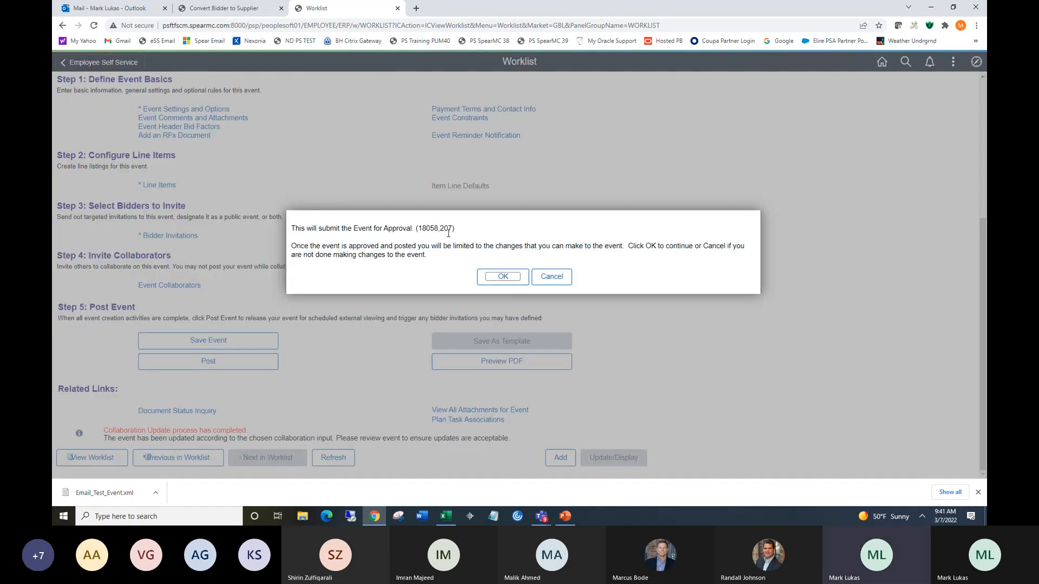
left_click(501, 278)
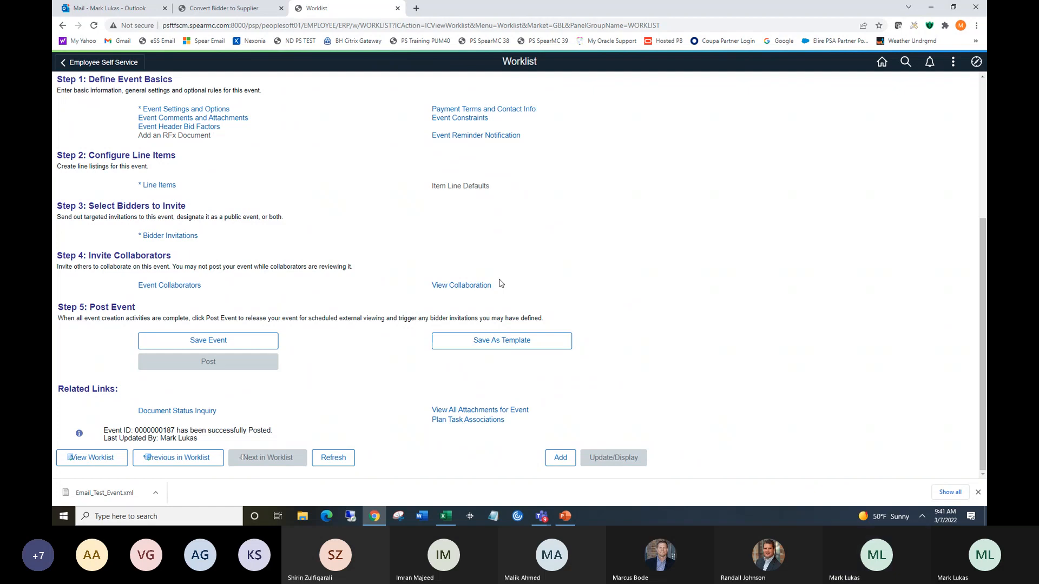
Switch to the Email_Test_Event workbook in Excel, answer 2 for years of experience and pick an ISO certification answer.
left_click(444, 517)
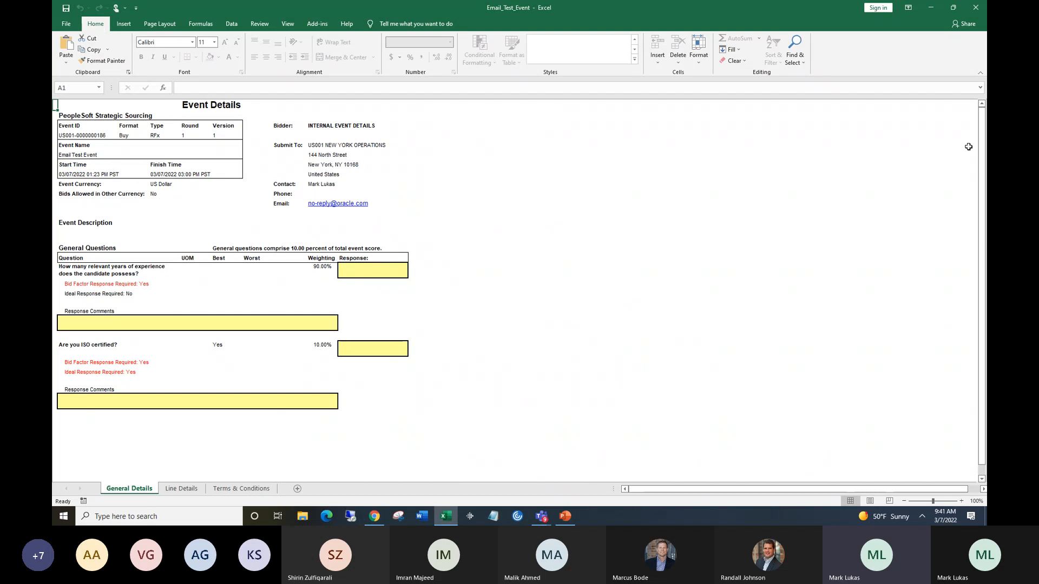
left_click_drag(983, 129, 977, 168)
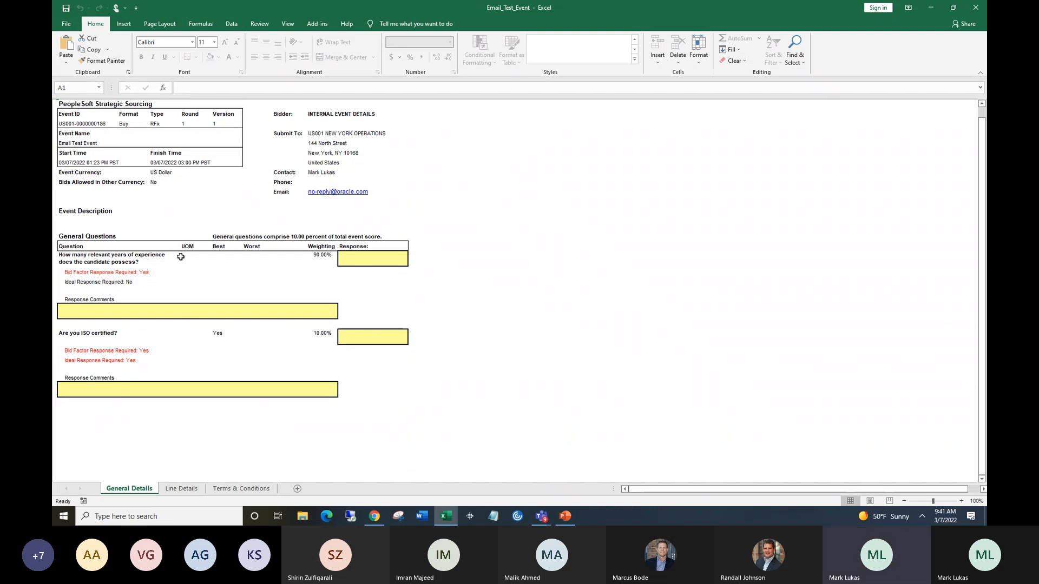
left_click(361, 262)
type("2")
left_click(381, 337)
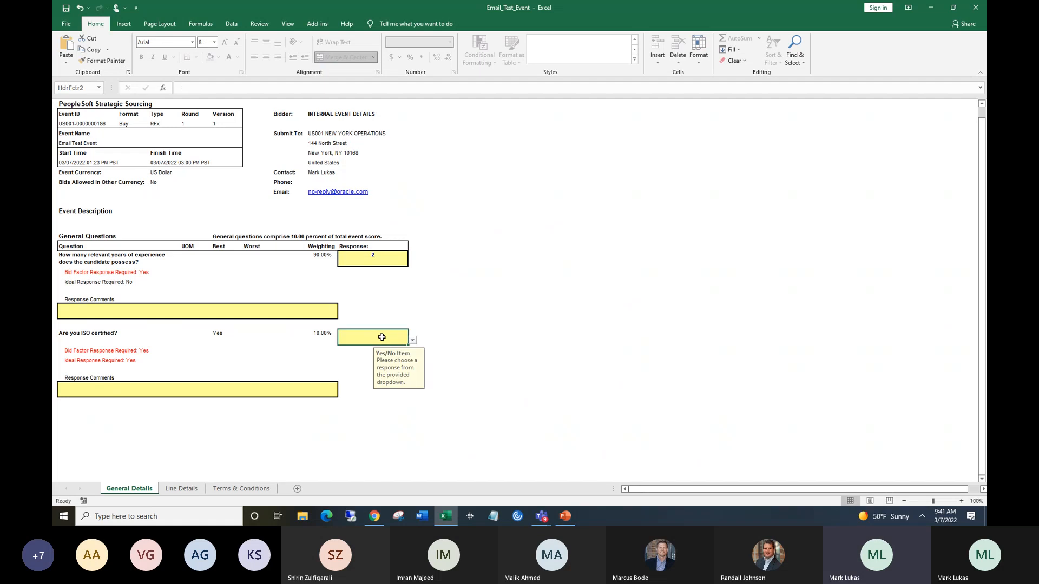
left_click(412, 340)
left_click(390, 347)
On the Line Details sheet, enter a bid price of 5 and select the quality processes response cell.
left_click(181, 489)
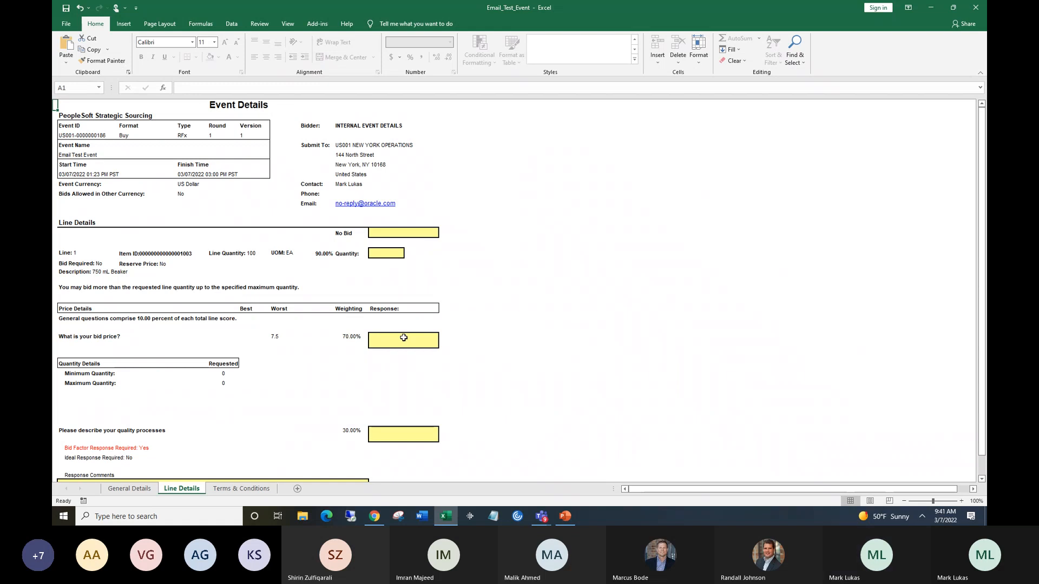
left_click(403, 338)
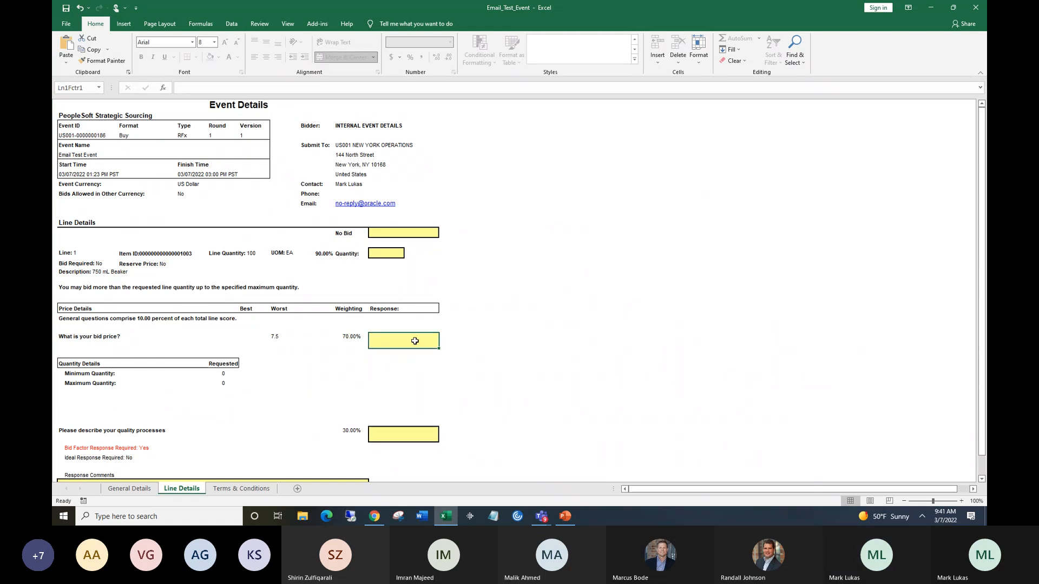
type("2")
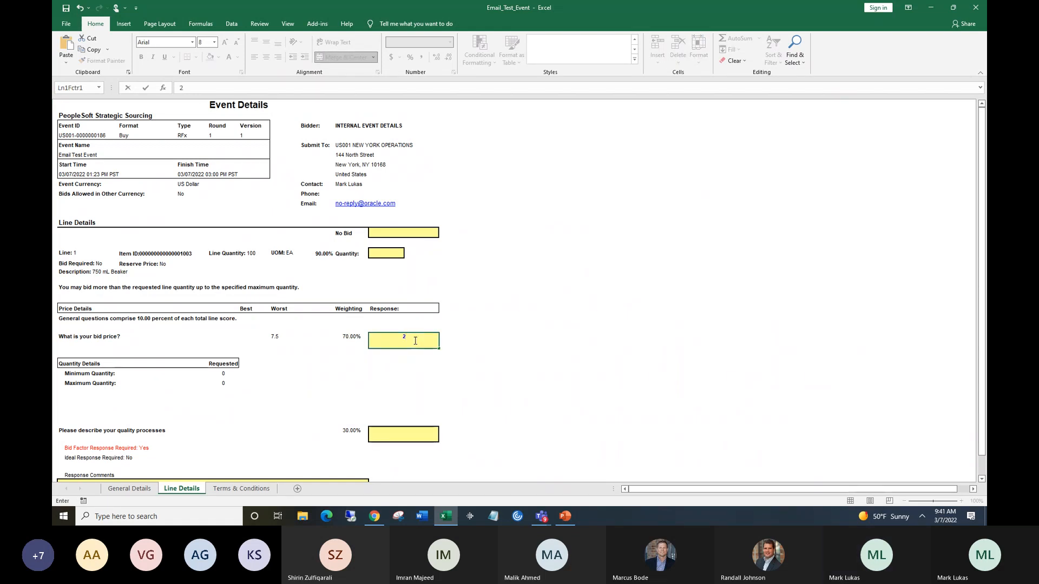
key("BackSpace")
type("5")
left_click_drag(983, 223, 983, 244)
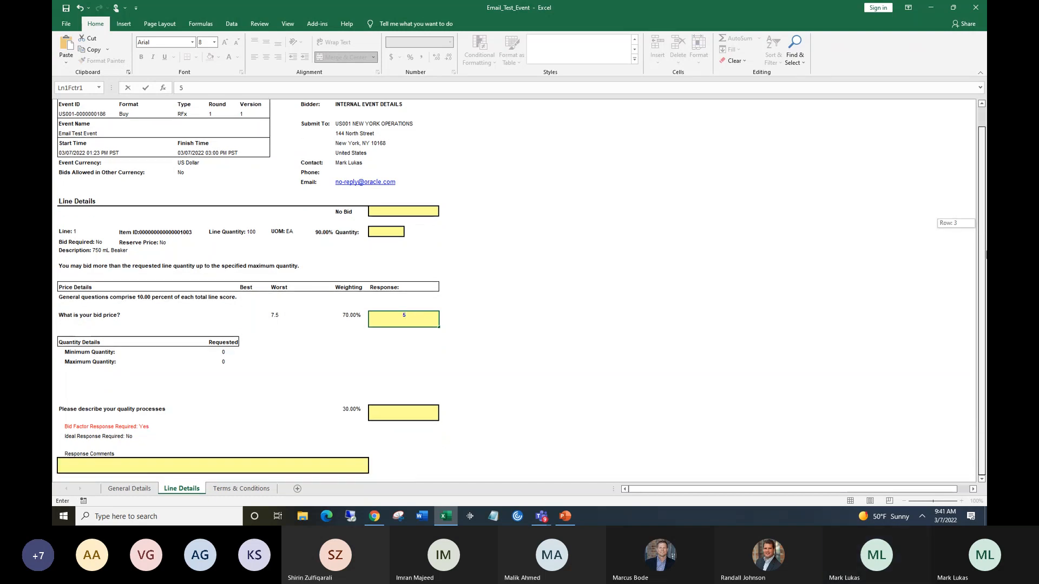
left_click(399, 412)
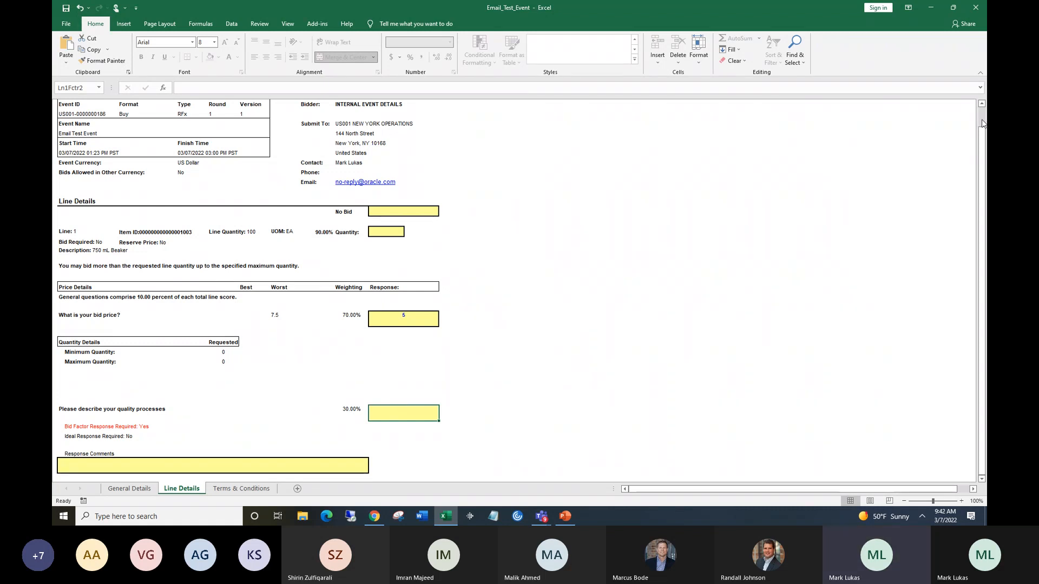
Close the Excel workbook.
scroll(983, 123, "up", 1)
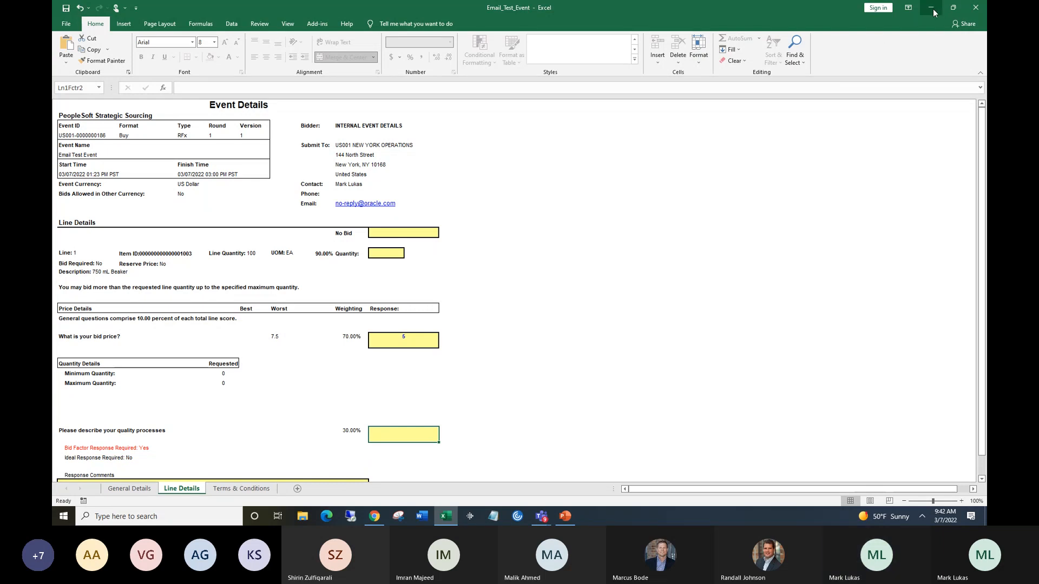
left_click(974, 8)
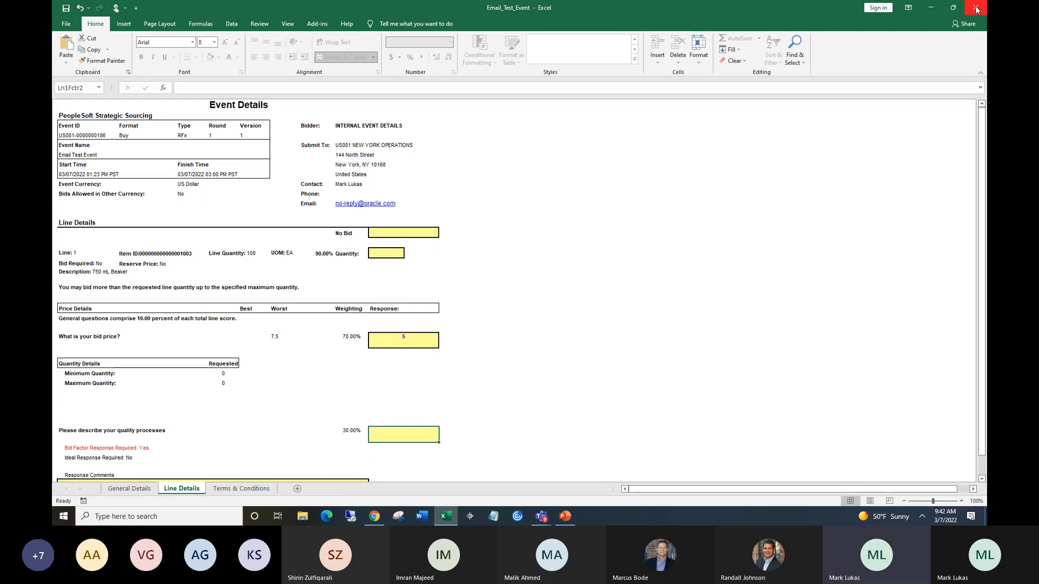
left_click(531, 267)
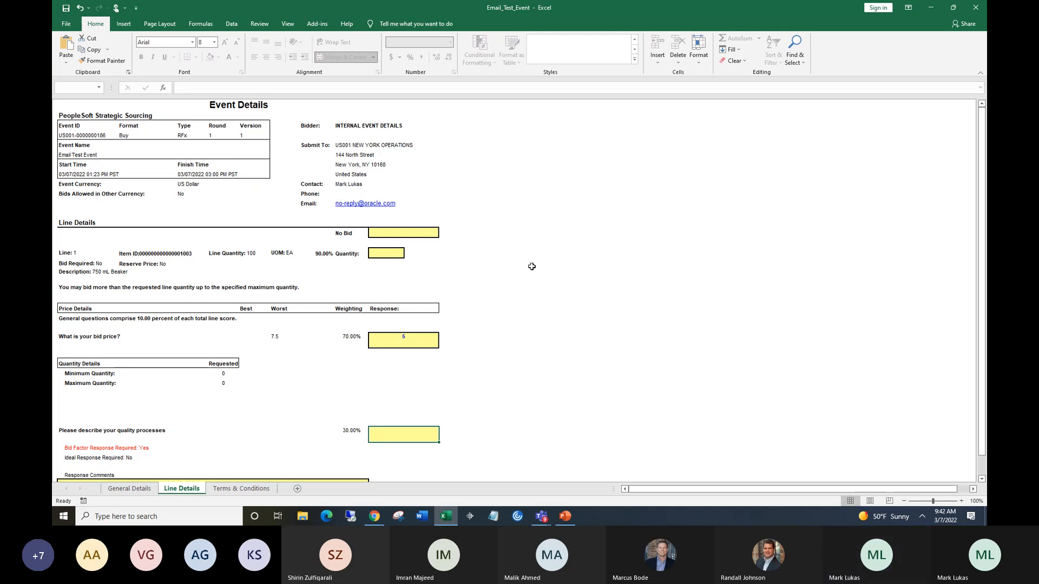
left_click(975, 8)
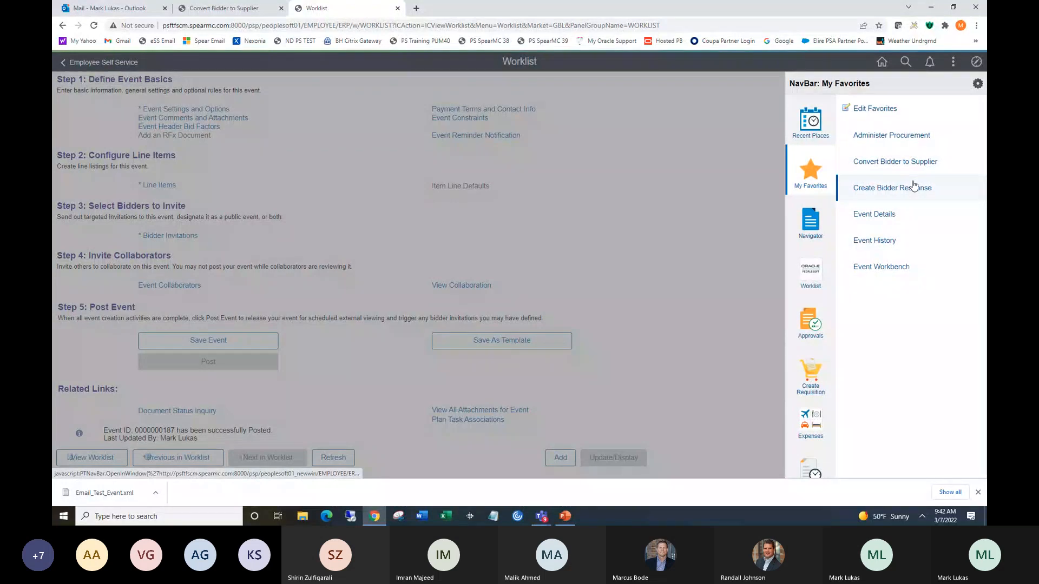
left_click(913, 186)
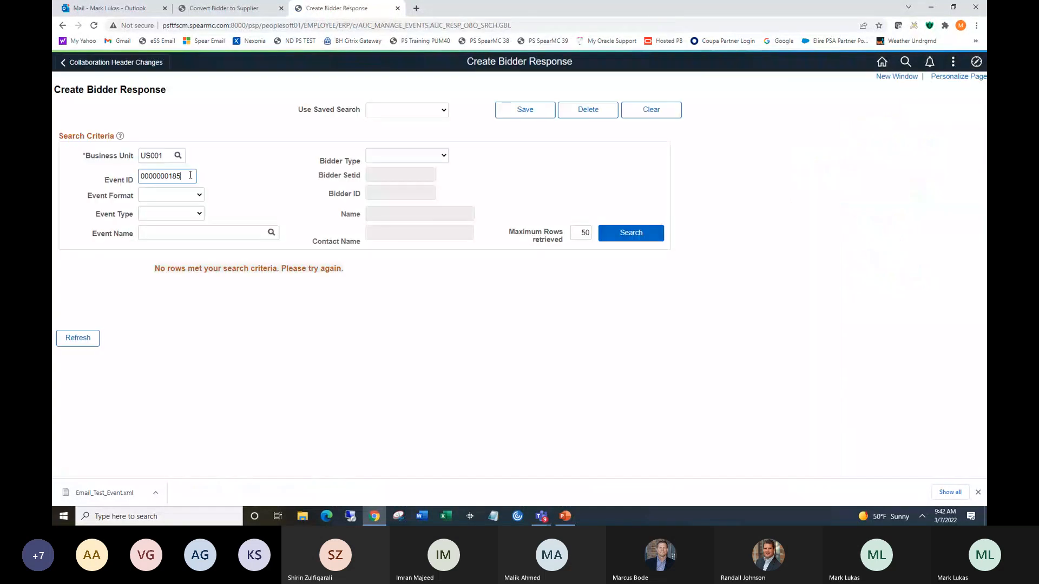
key("BackSpace")
type("7")
left_click(618, 236)
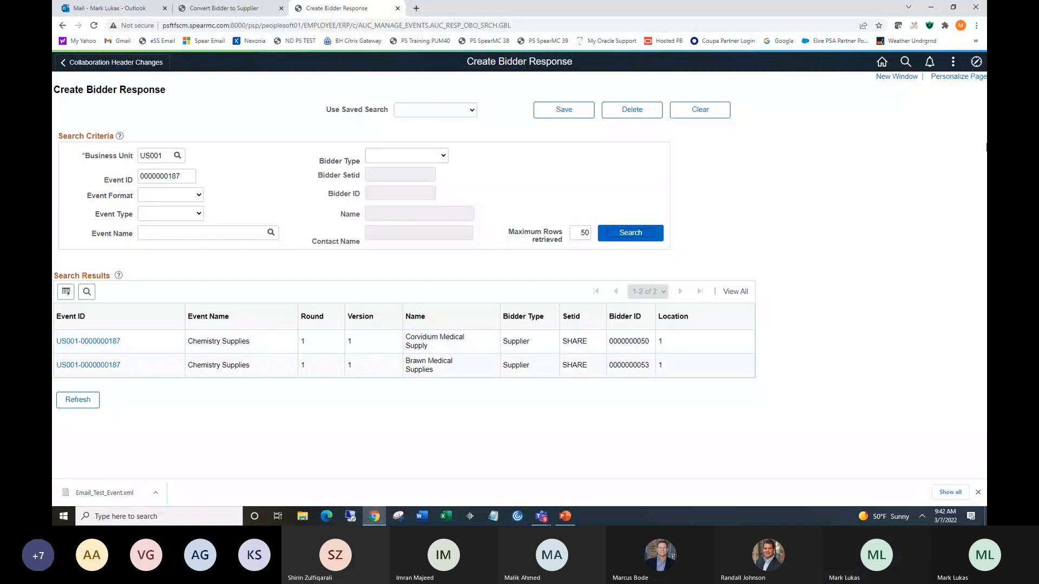
Open Event Workbench in a new browser window.
left_click(907, 77)
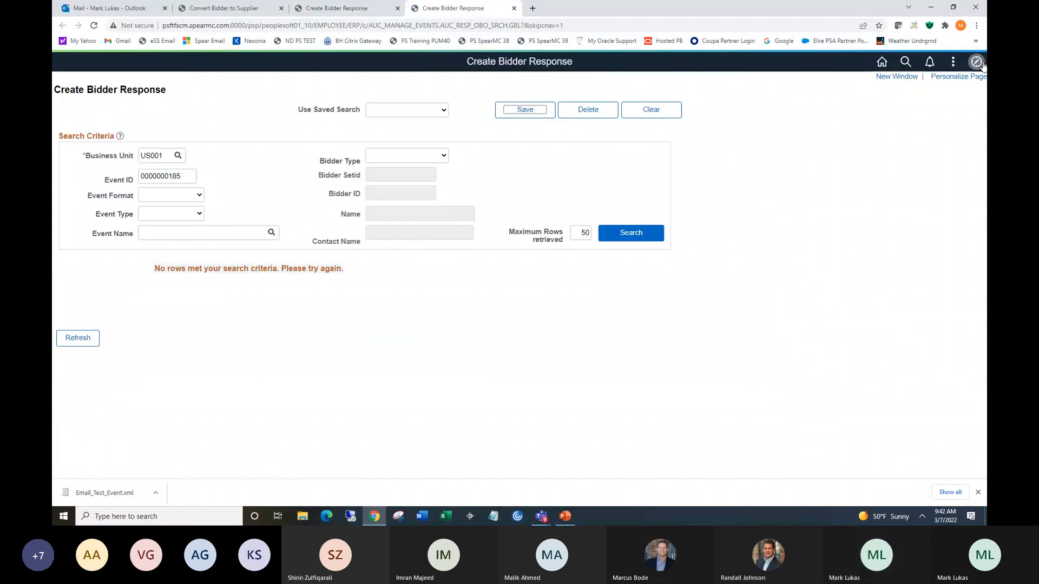
left_click(977, 63)
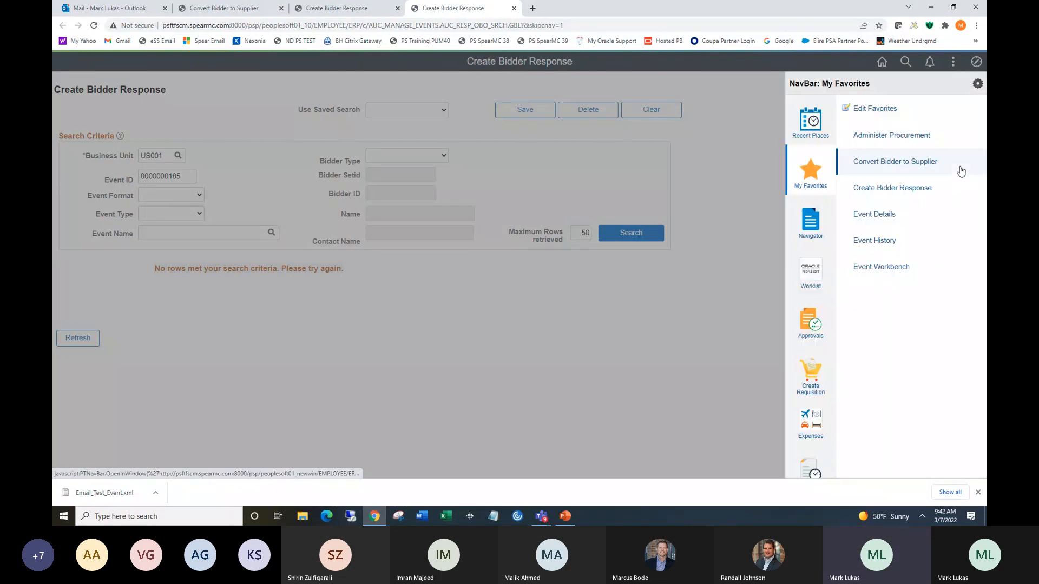
left_click(881, 267)
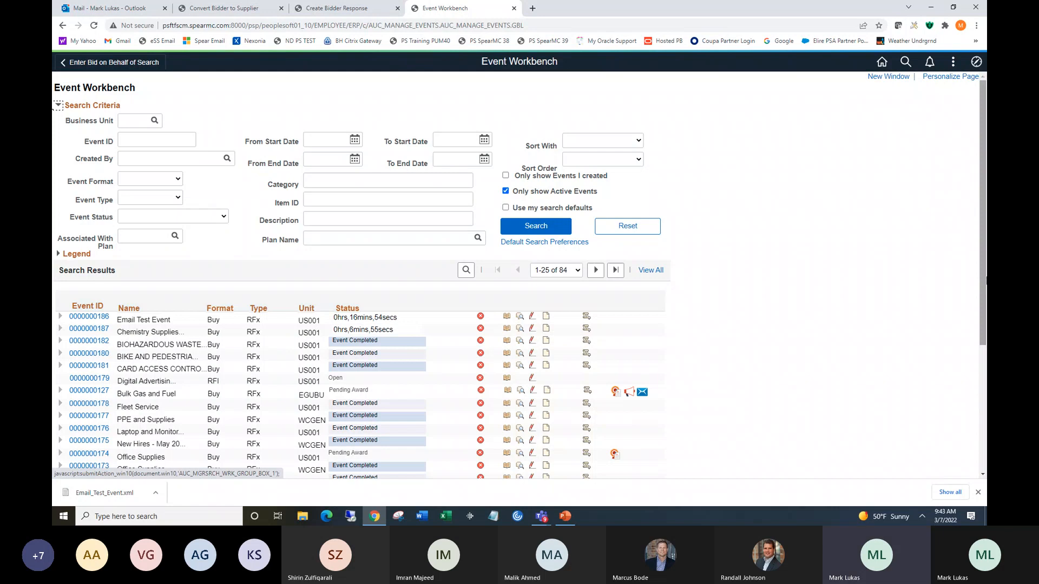
Return to the bidder search results and start a new bid on behalf of Corvidium Medical Supply.
left_click(336, 8)
left_click(103, 342)
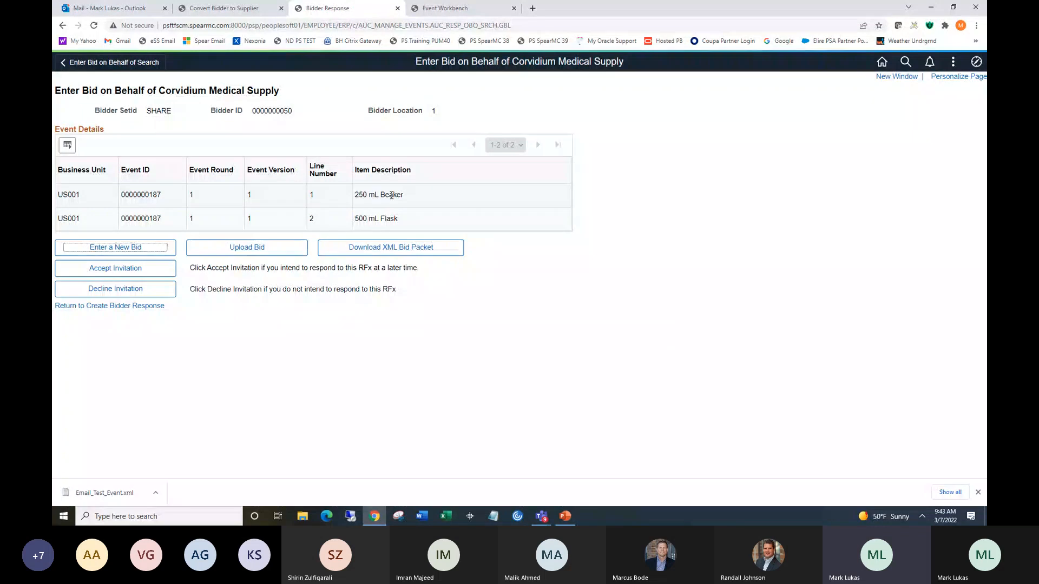
left_click(124, 252)
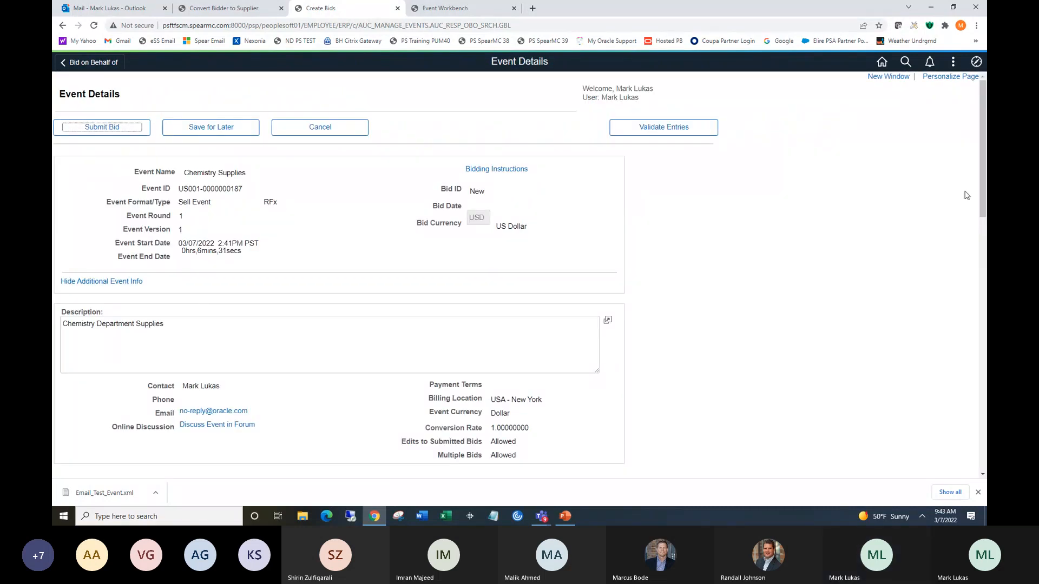
Answer the general questions with 5 years of experience and Yes for ISO certification.
left_click_drag(982, 180, 986, 354)
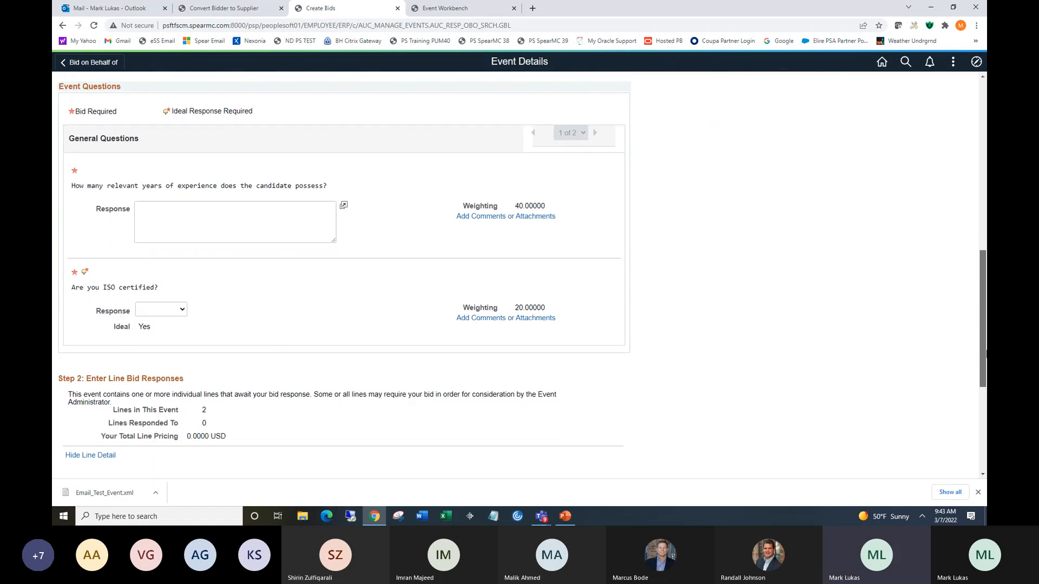
left_click(231, 206)
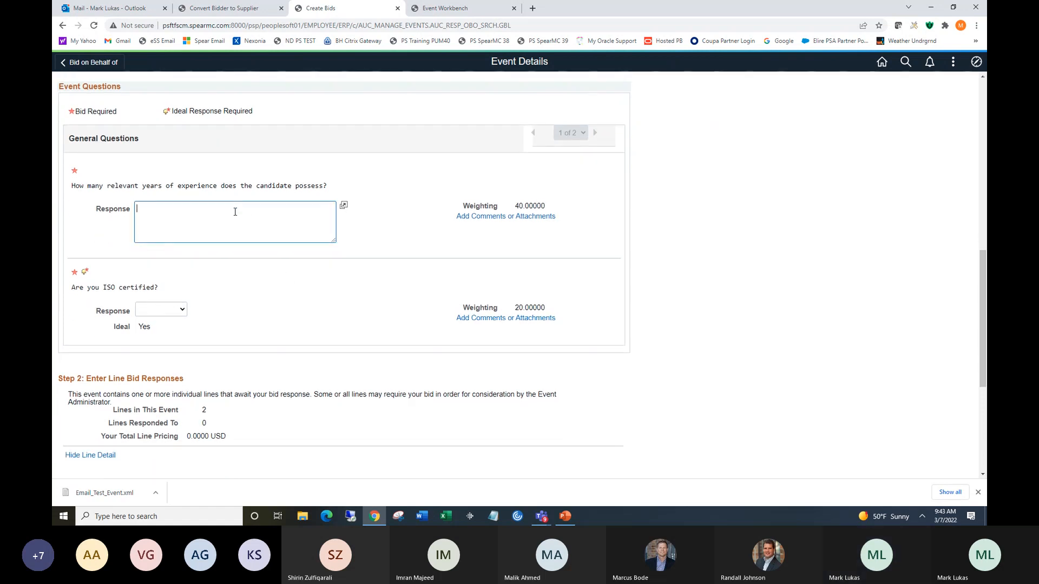
type("5")
left_click(173, 311)
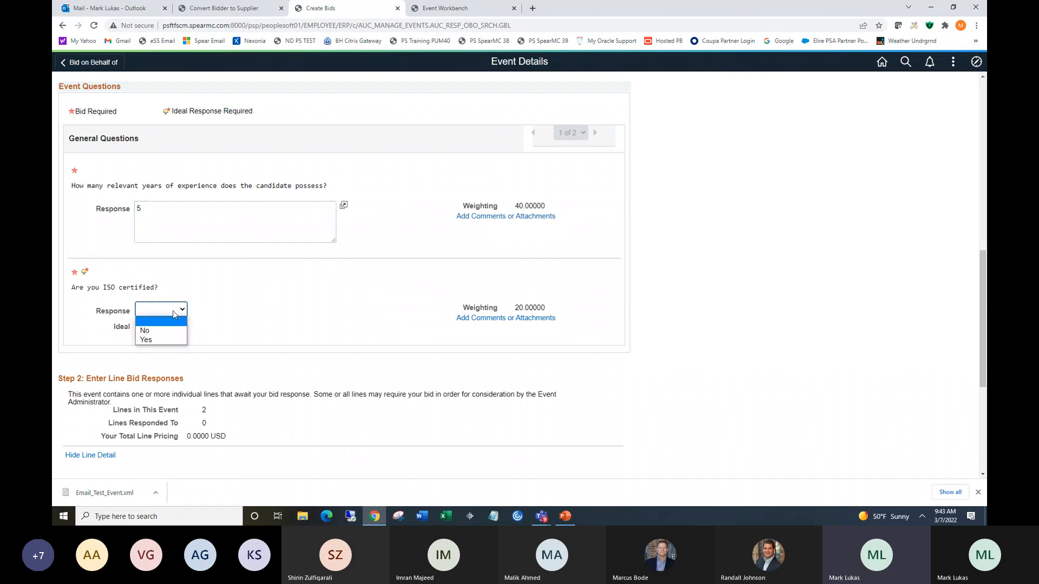
left_click(172, 340)
Enter unit bid prices of 5 for the 250 mL Beaker and 6.45 for the 500 mL Flask.
scroll(151, 113, "down", 5)
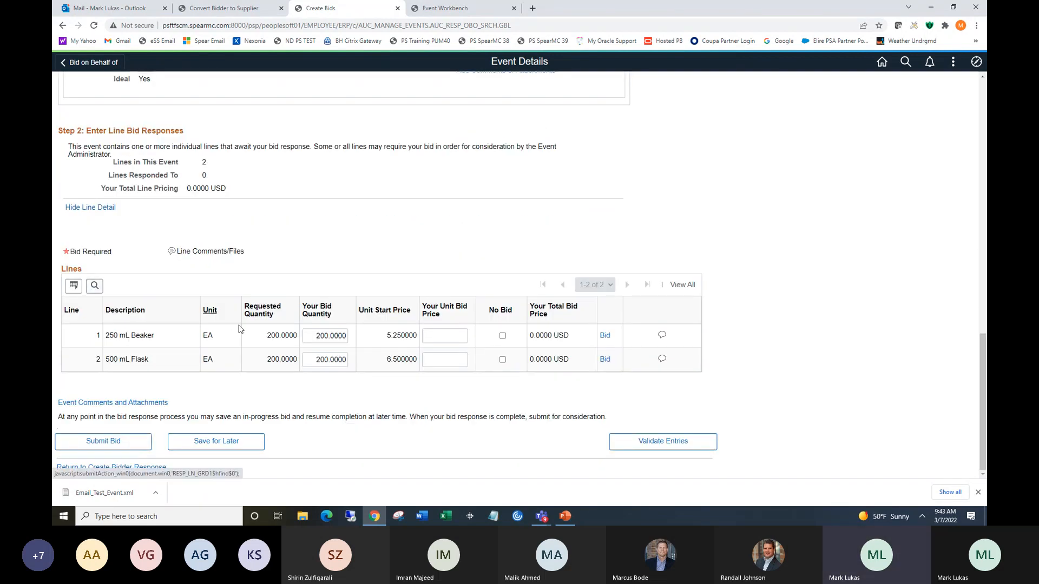
left_click(449, 333)
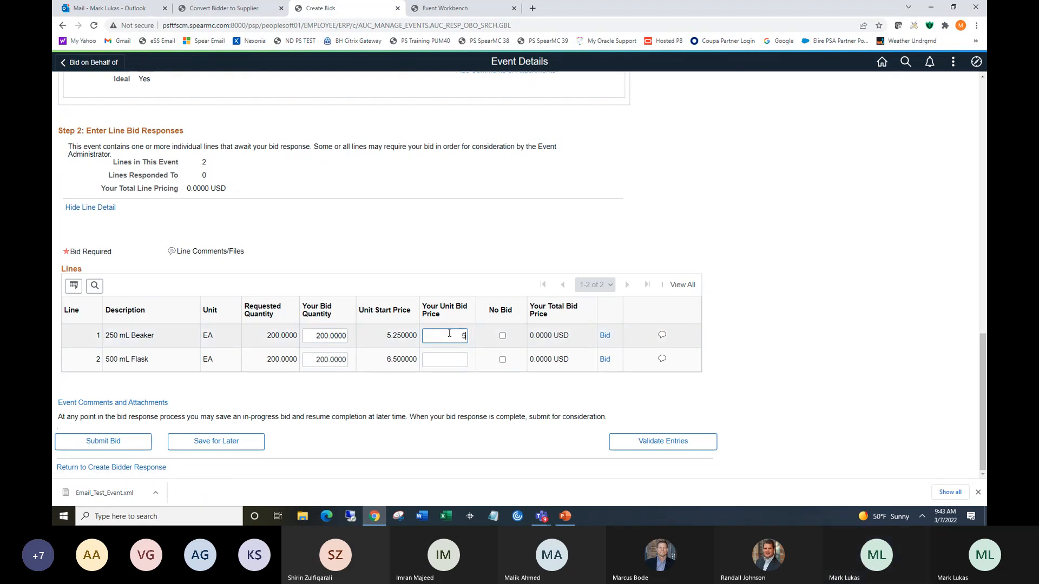
left_click(451, 359)
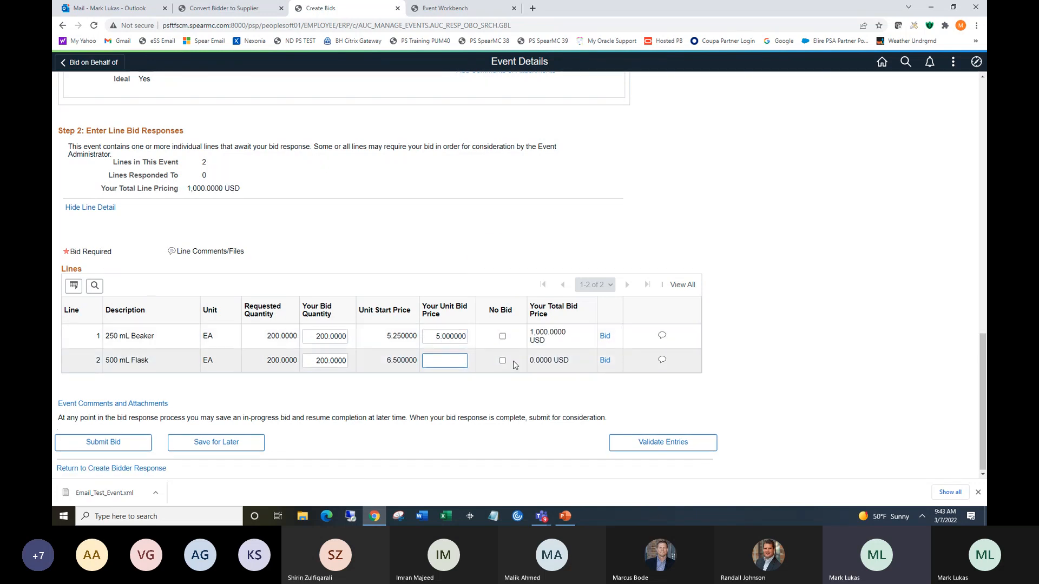
type("6.45")
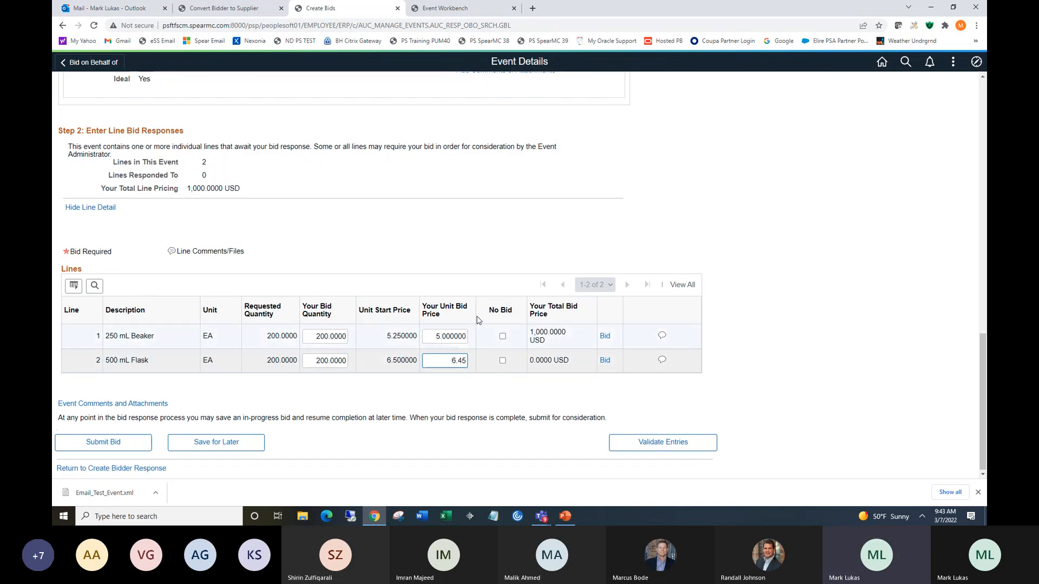
Open the 250 mL Beaker line's bid details and answer the quality processes question with Good.
left_click(605, 337)
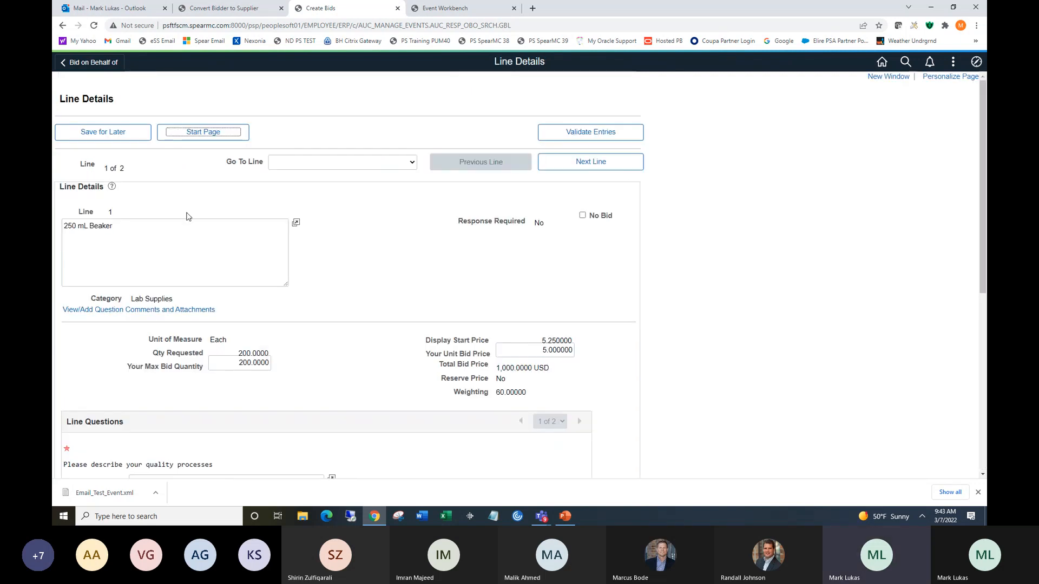
left_click_drag(981, 208, 984, 345)
left_click(272, 236)
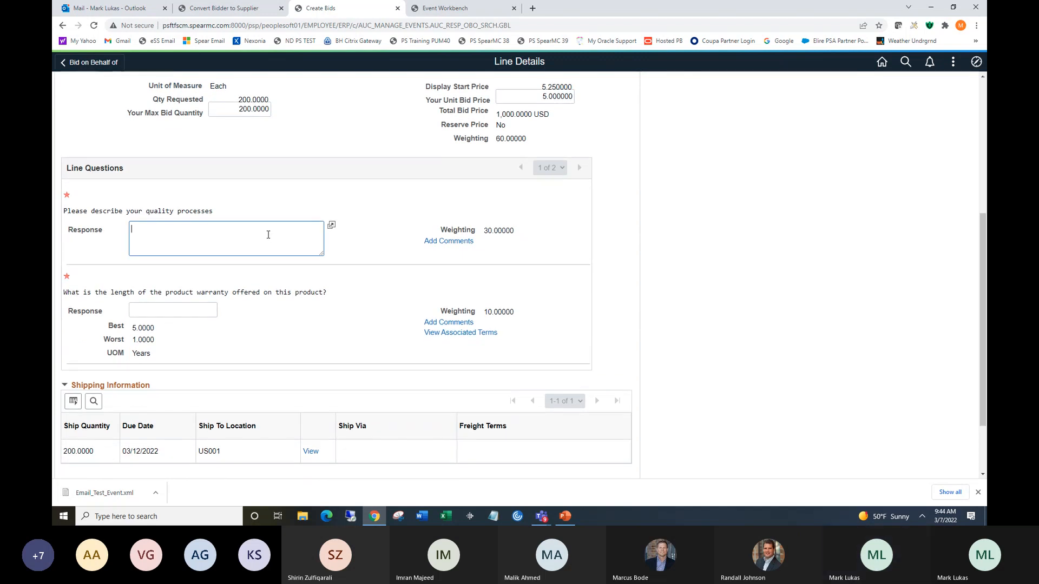
type("Good")
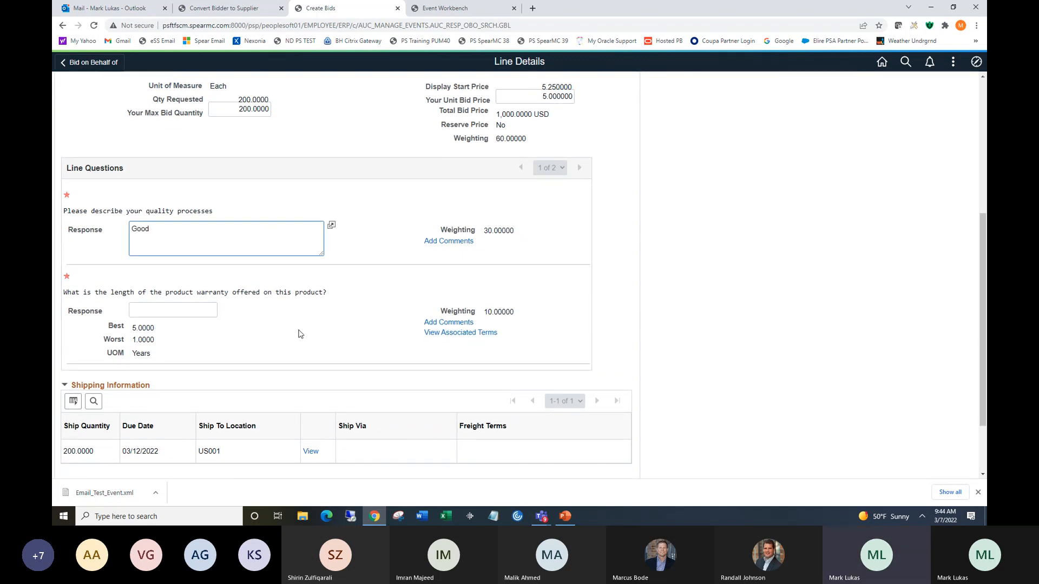
Answer the 250 mL Beaker's product warranty question with 4 years and validate the entries.
left_click(195, 306)
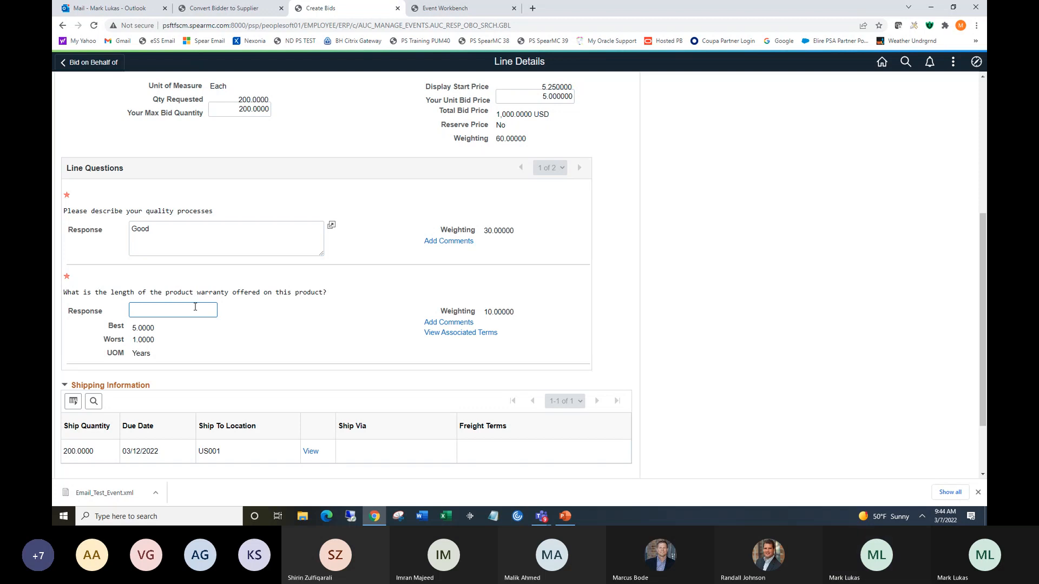
type("LOn")
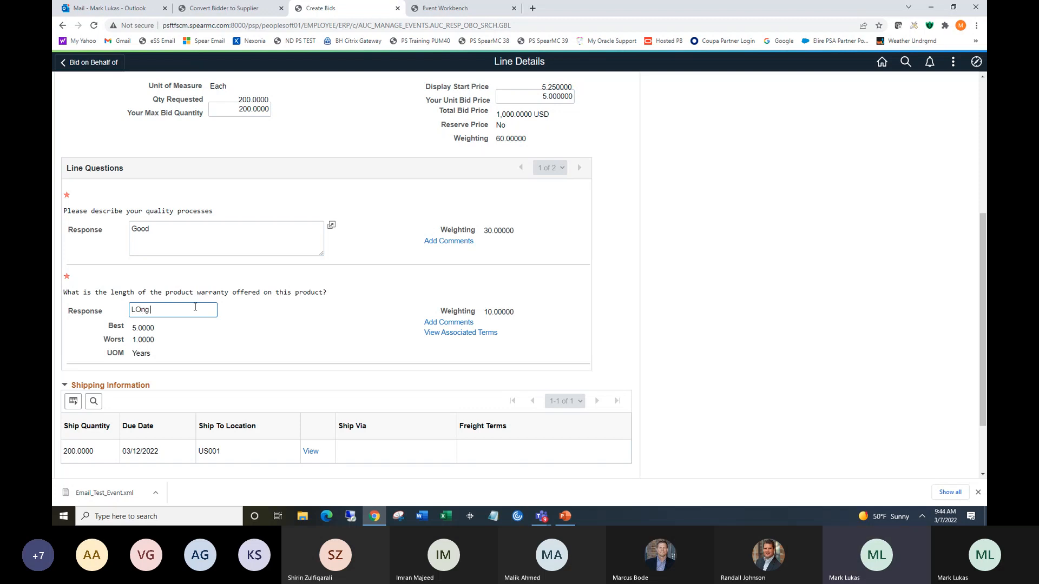
type("g")
key("BackSpace")
key("BackSpace")
key("BackSpace")
key("BackSpace")
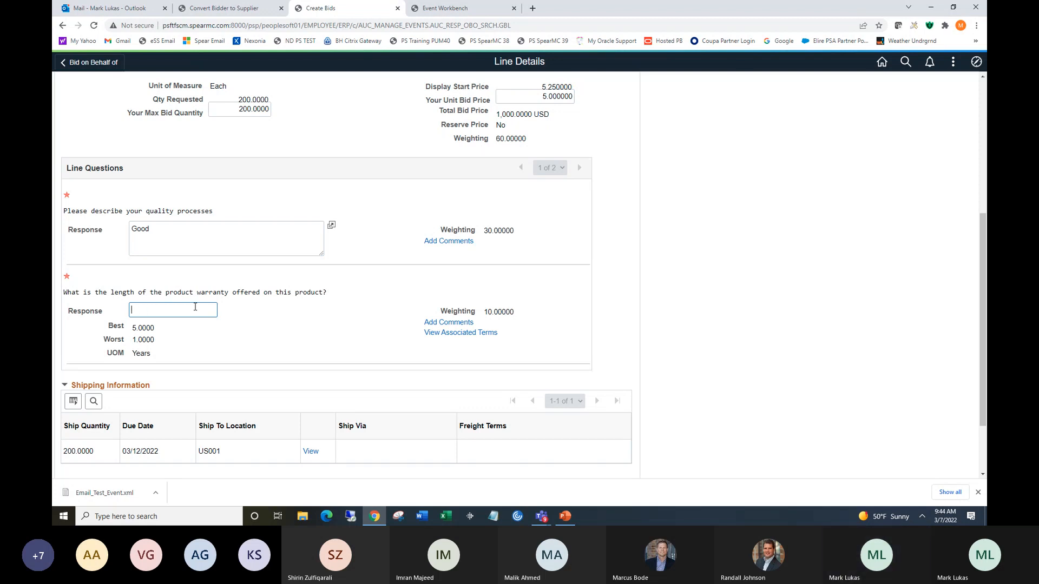
type("4")
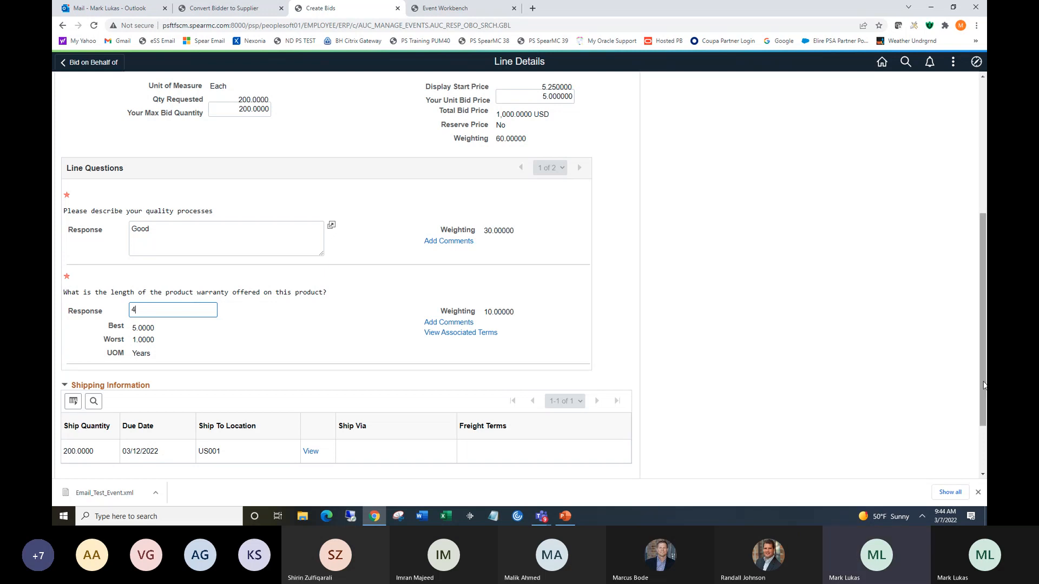
scroll(983, 382, "down", 2)
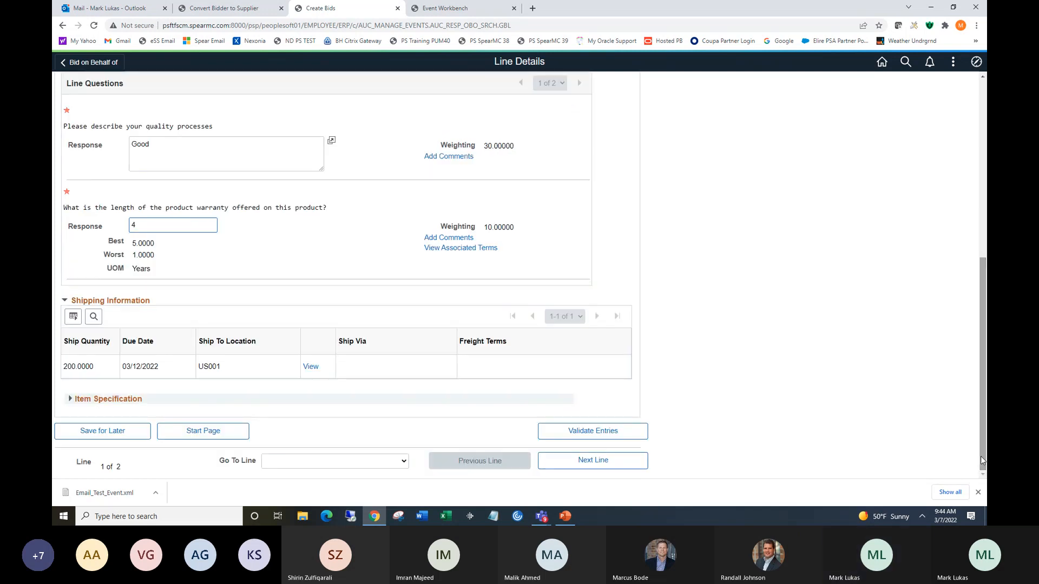
left_click(587, 435)
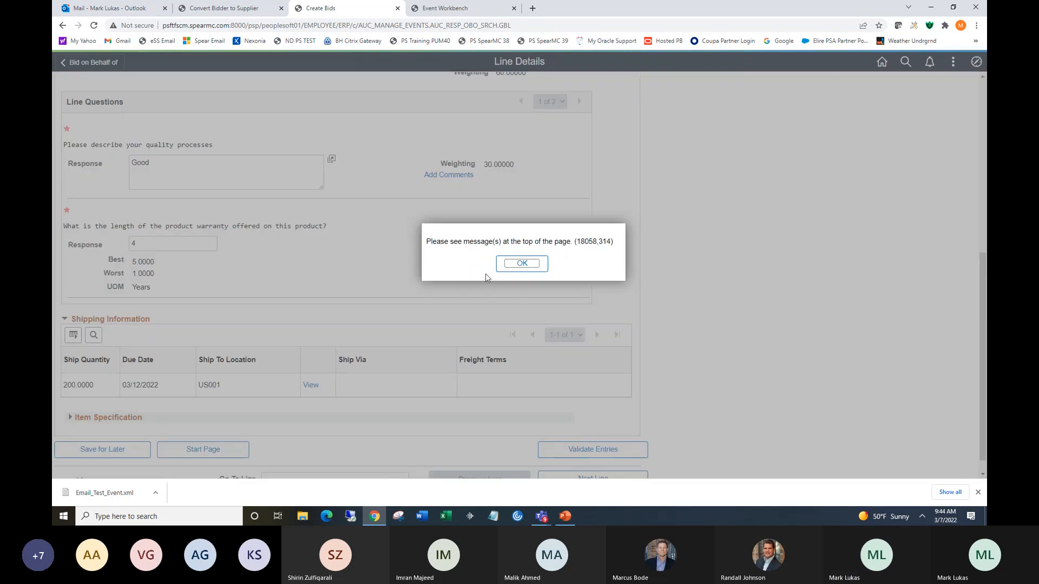
left_click(520, 263)
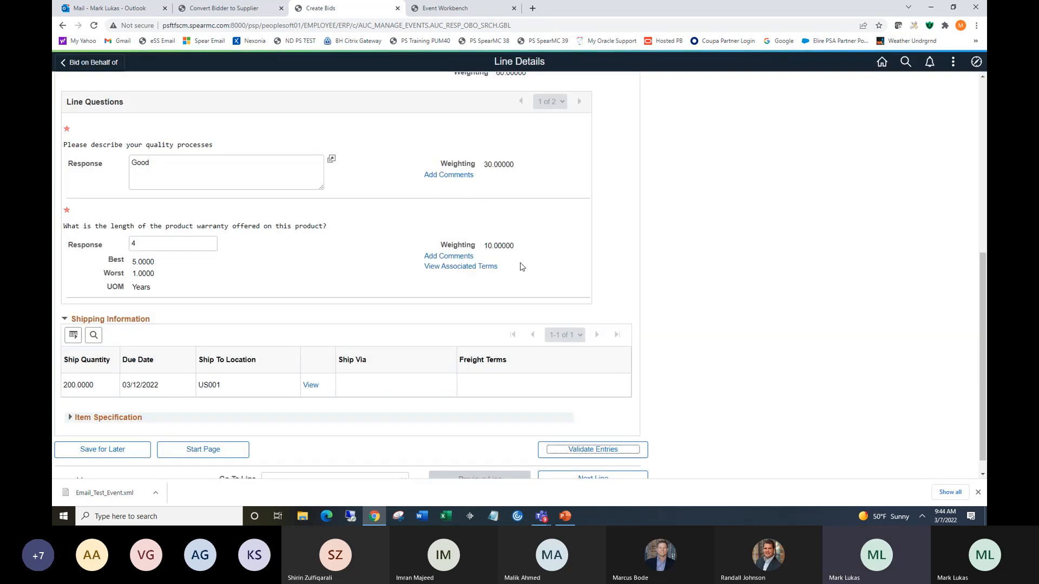
Go to line 2, the 500 mL Flask, in the line details.
left_click_drag(984, 309, 978, 131)
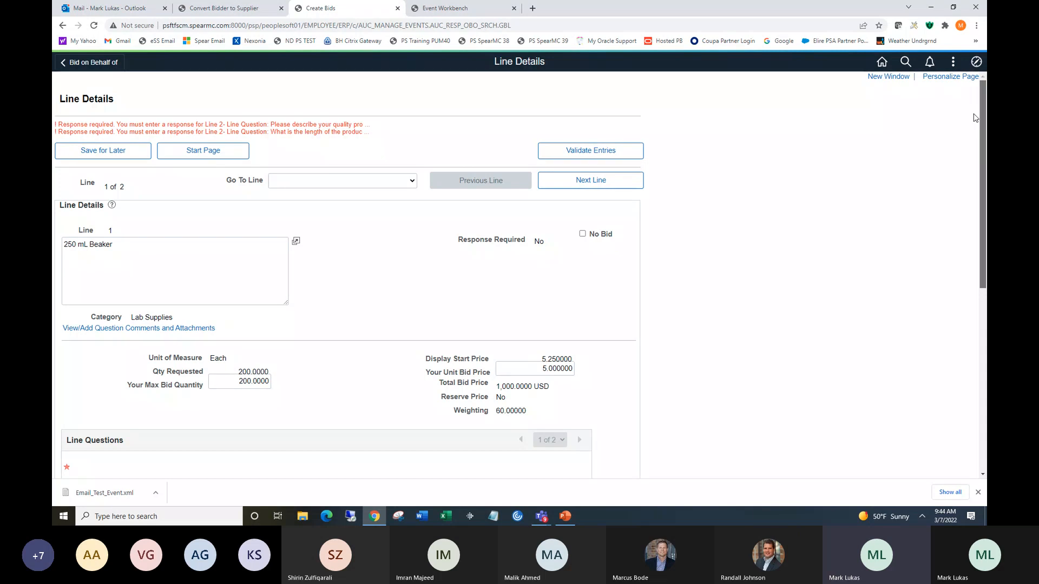
scroll(982, 235, "down", 3)
left_click_drag(985, 236, 985, 310)
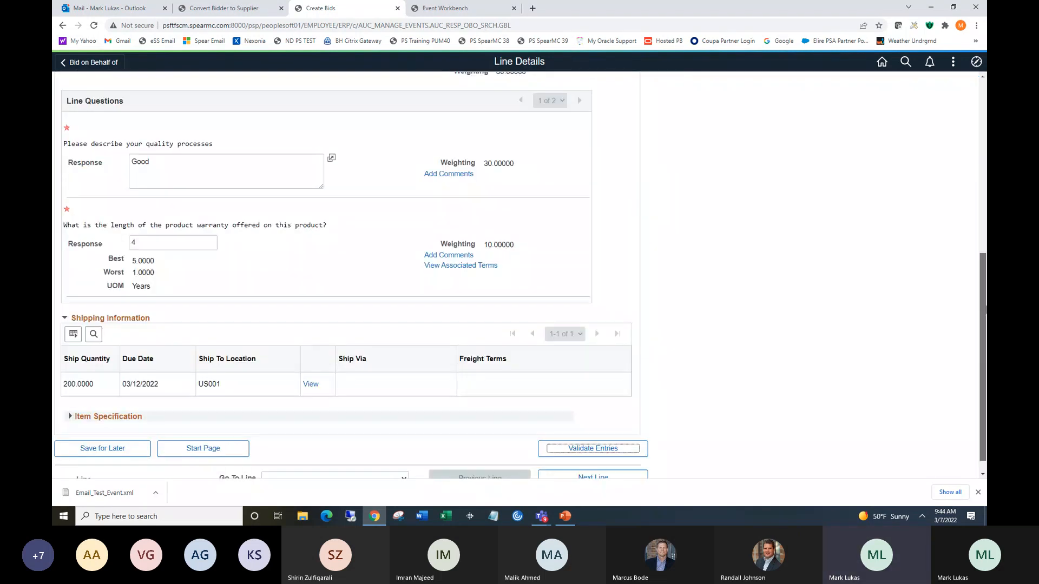
scroll(985, 309, "down", 1)
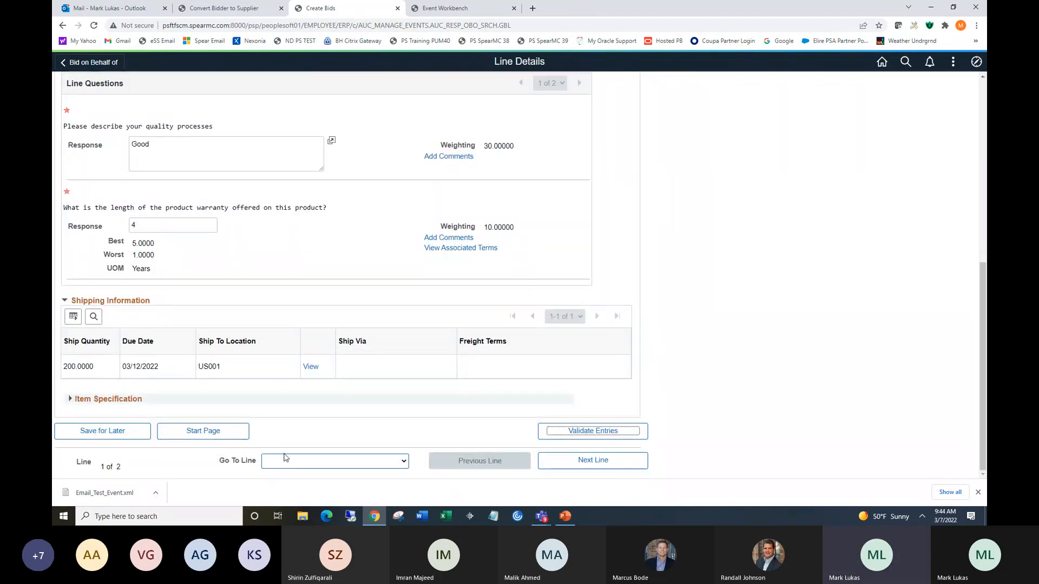
left_click(287, 460)
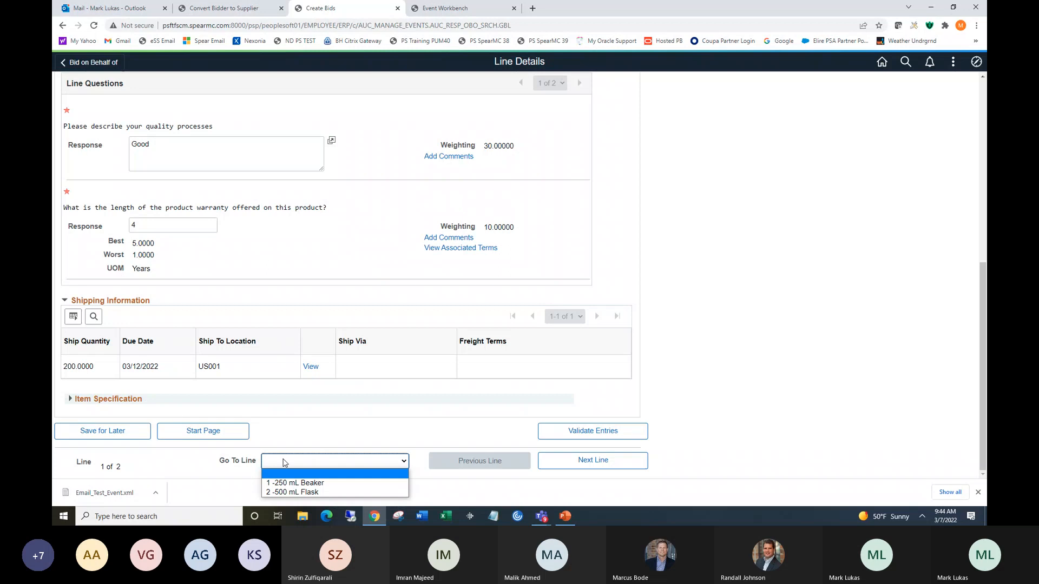
left_click(296, 494)
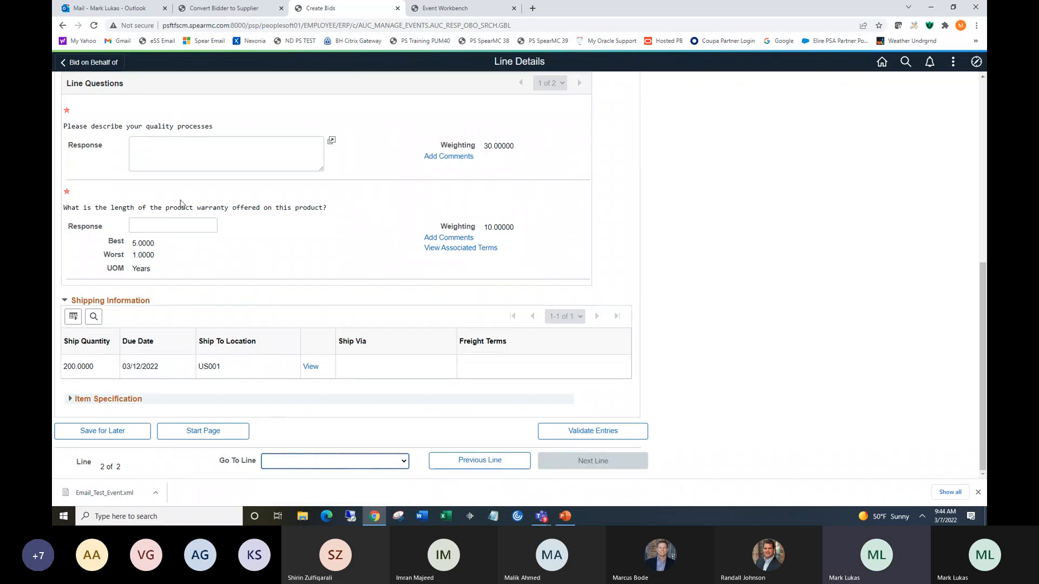
Answer the Flask's quality processes question with Better and warranty length with 5 years, then return to the start page.
left_click(168, 145)
type("Good")
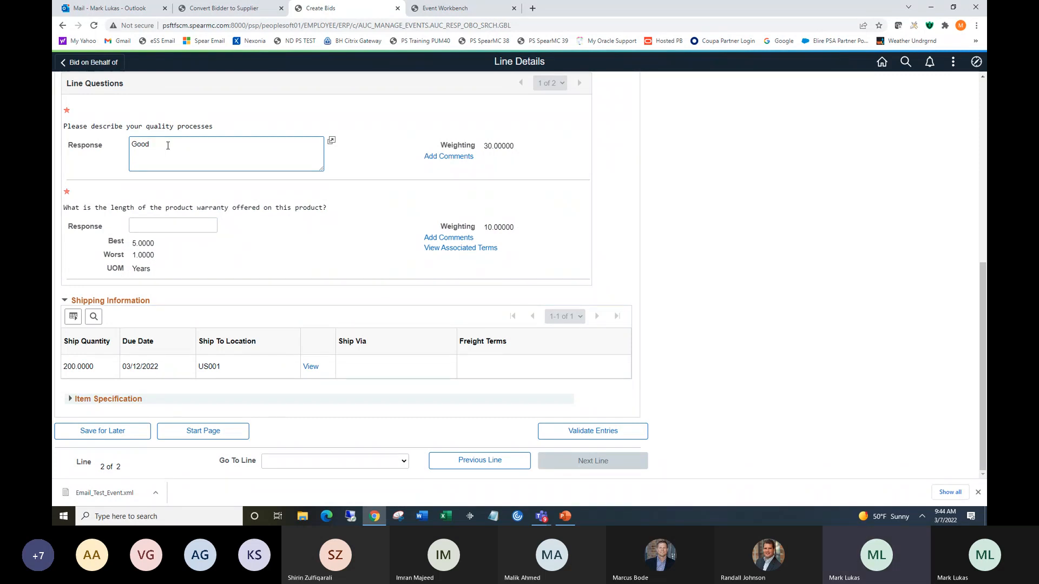
key("BackSpace")
key("BackSpace")
key("BackSpace")
key("BackSpace")
type("Better")
left_click(157, 223)
type("5")
left_click(204, 433)
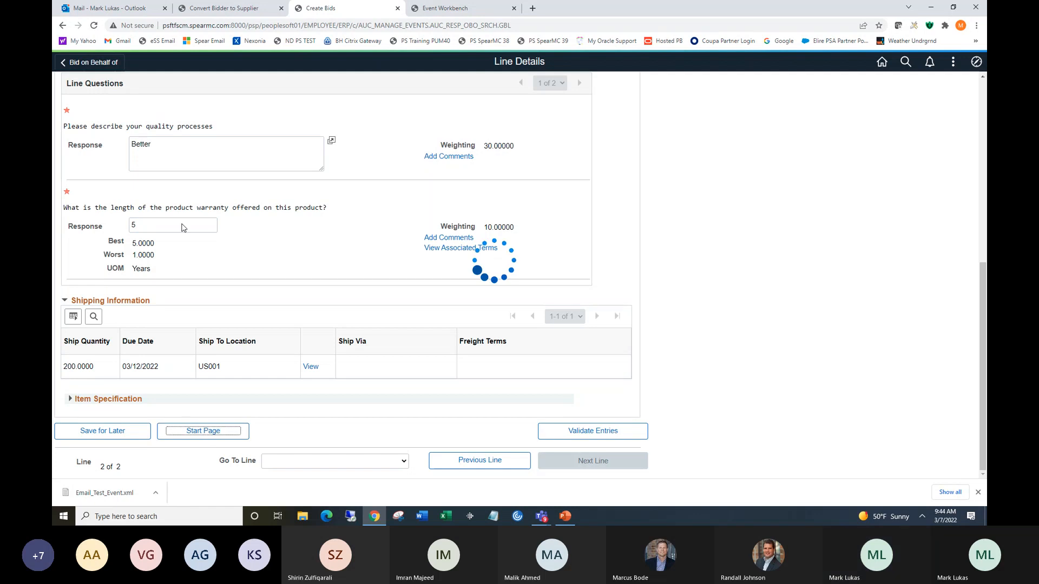
Validate and submit the Corvidium Medical Supply bid, then close the bid confirmation.
left_click(650, 125)
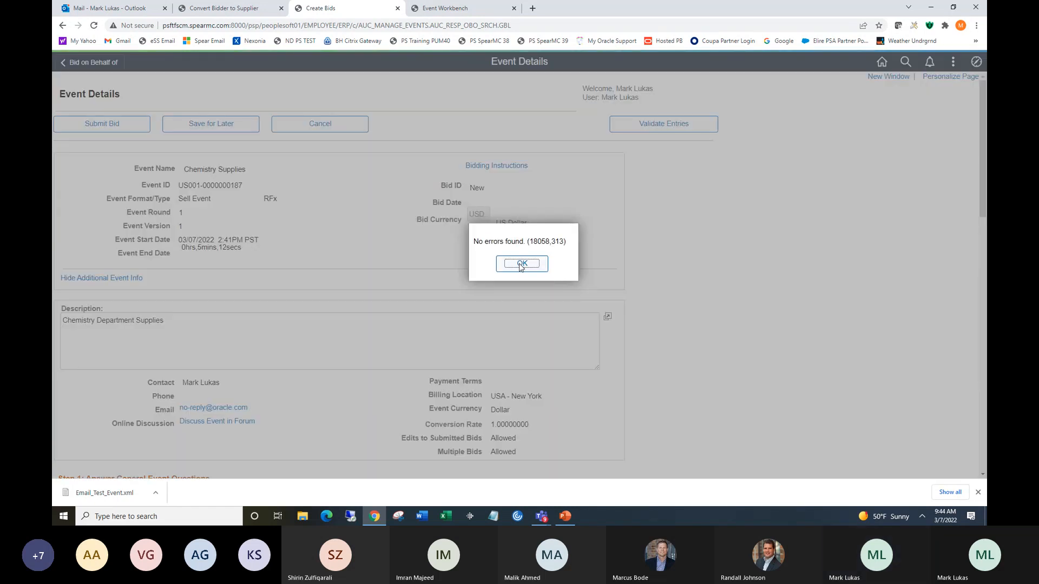
left_click(521, 264)
left_click(99, 126)
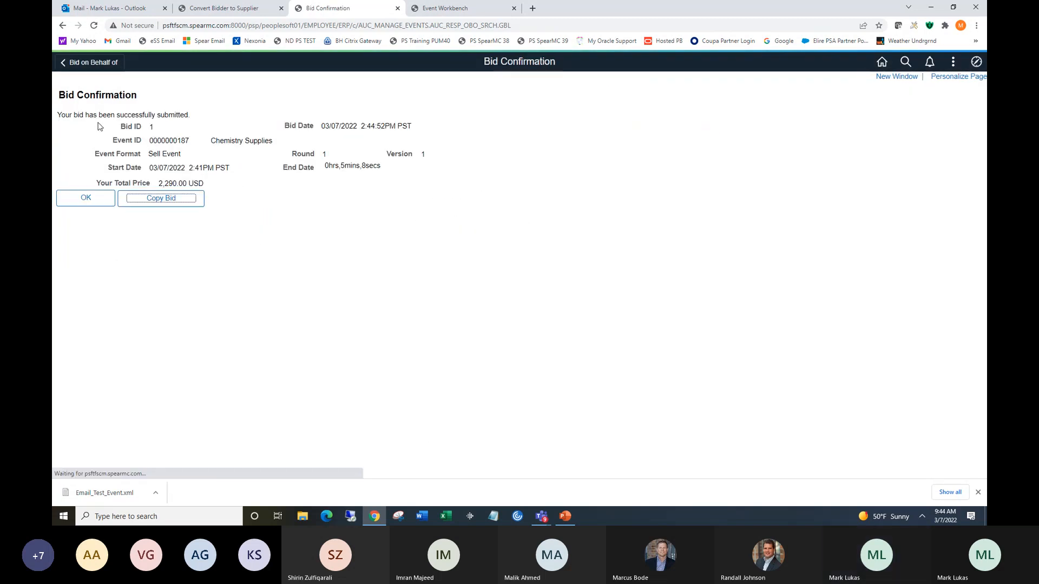
left_click(86, 198)
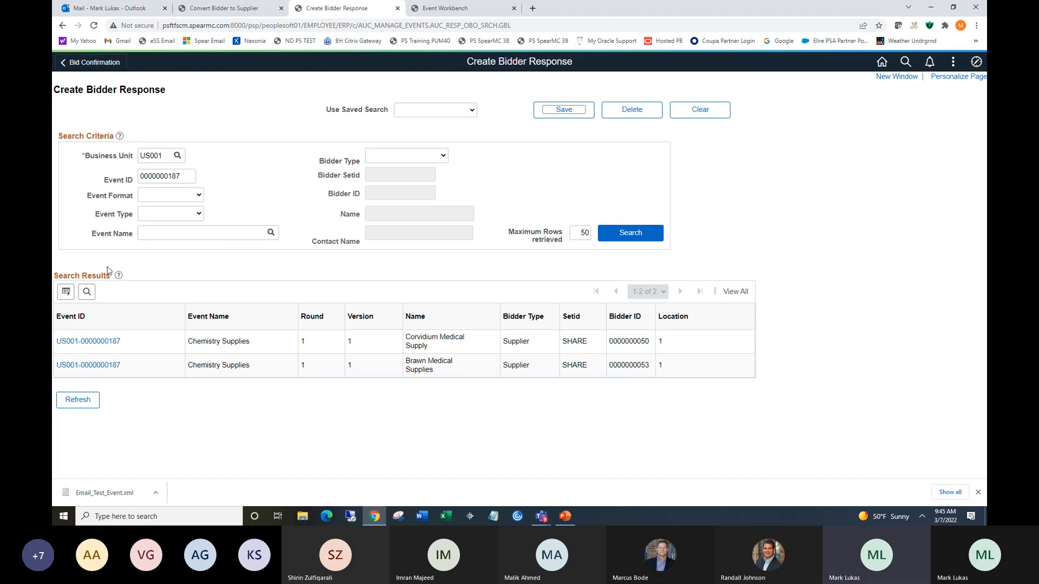
Start a new bid on behalf of Brawn Medical Supplies, defaulting bid quantities to the requested quantity.
left_click(86, 365)
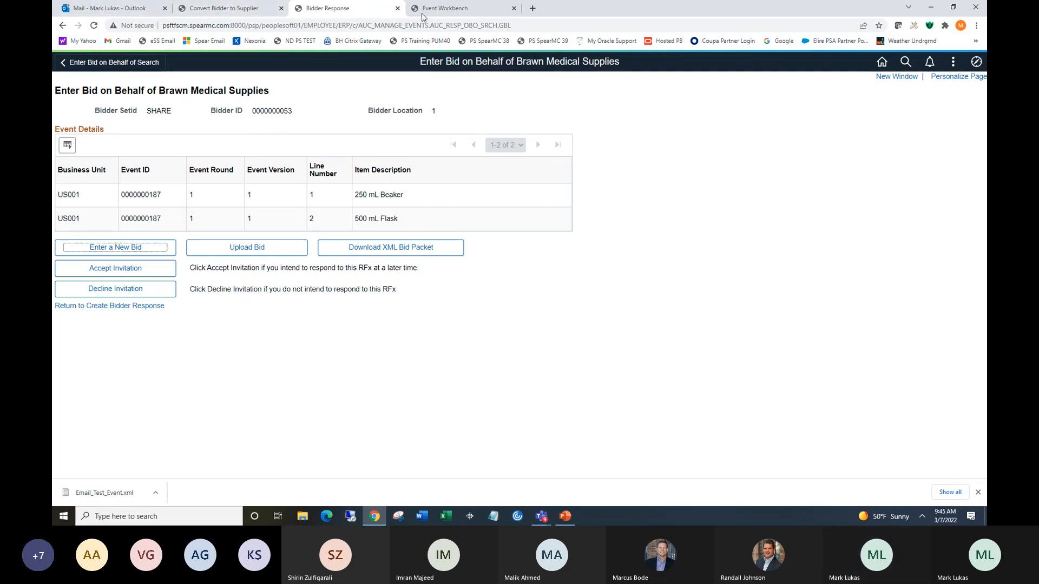
left_click(123, 249)
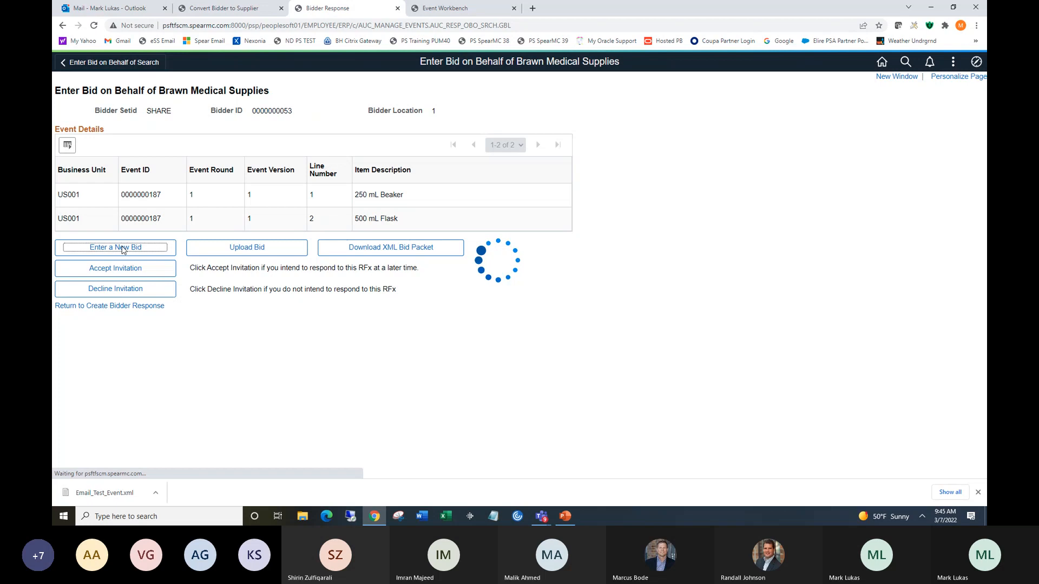
left_click(81, 154)
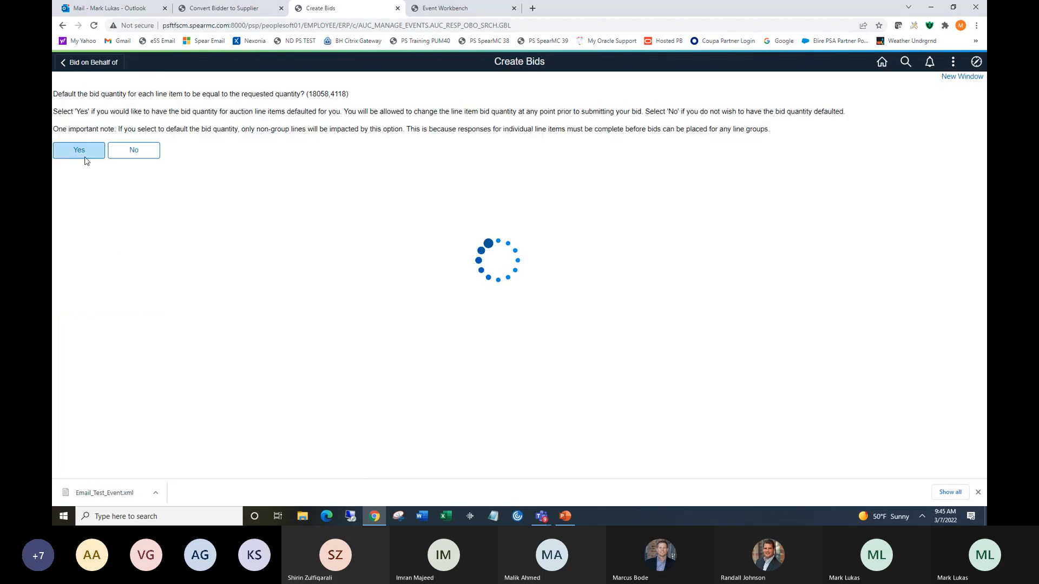
Answer the general questions with 8 years of experience and Yes for ISO certification.
left_click_drag(982, 180, 982, 307)
left_click(246, 349)
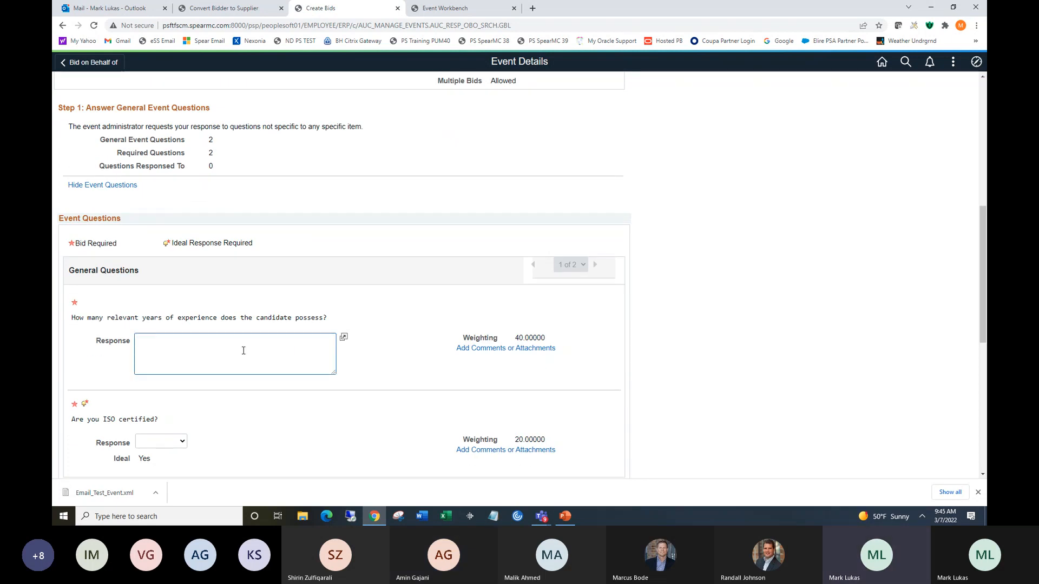
left_click(165, 442)
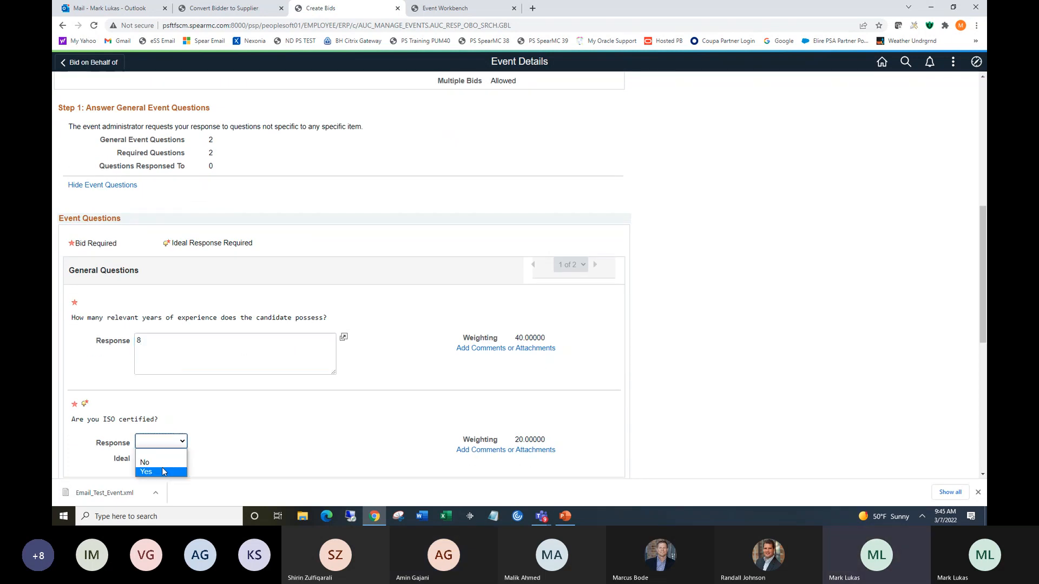
left_click(162, 471)
scroll(938, 353, "down", 6)
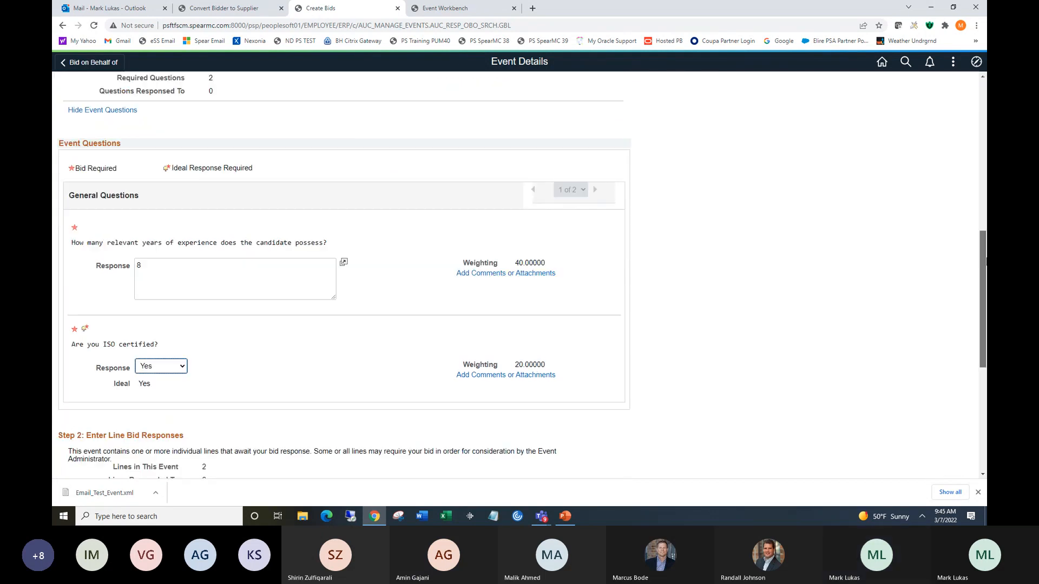
Enter unit bid prices of 4 for the 250 mL Beaker and 5 for the 500 mL Flask.
left_click(444, 383)
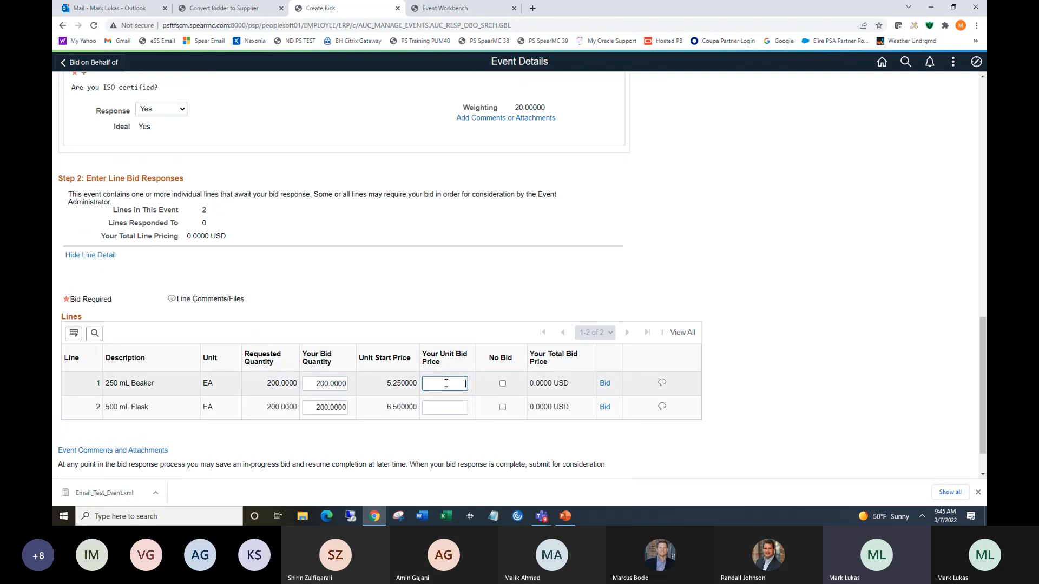
type("4")
left_click(442, 407)
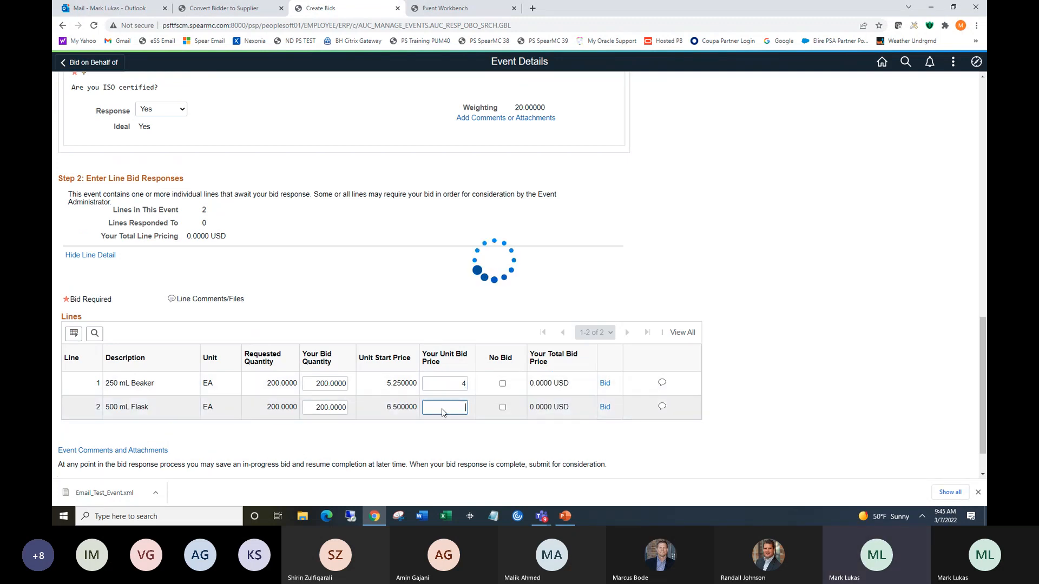
type("5")
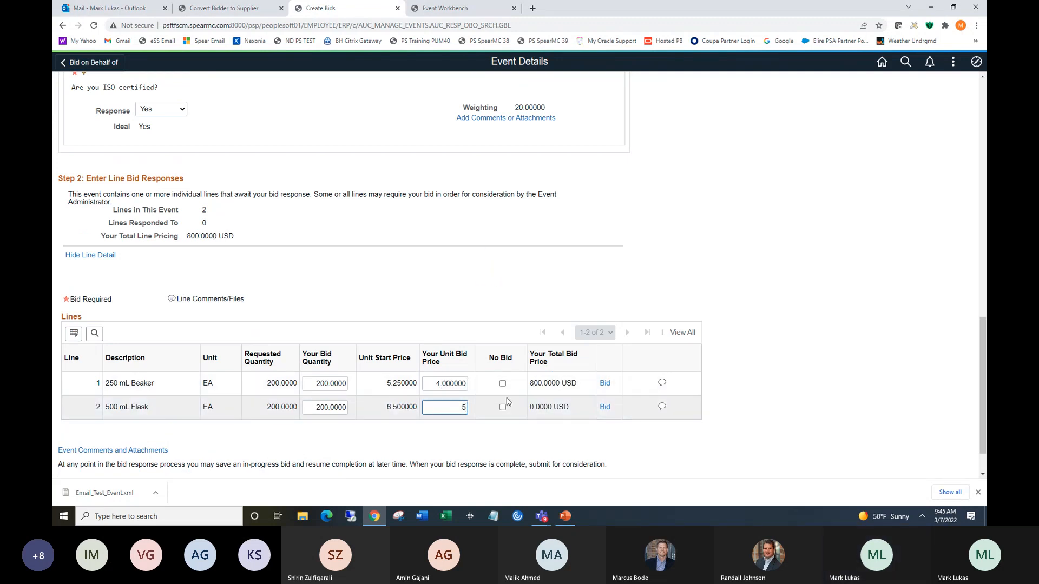
Open the Beaker line's bid details and answer the quality question with Great and warranty with 10 years.
left_click(604, 384)
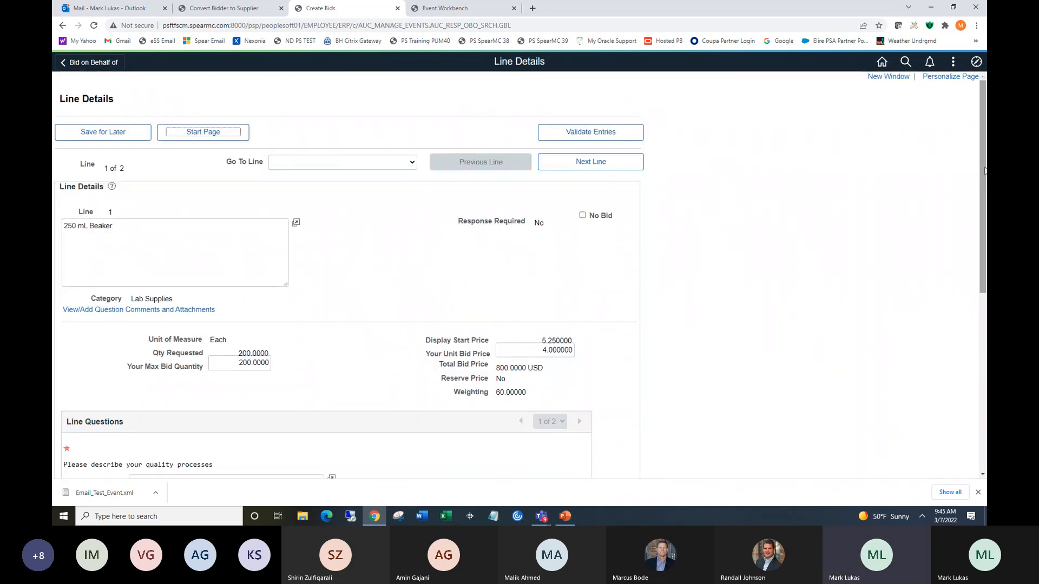
scroll(984, 171, "down", 3)
left_click(267, 316)
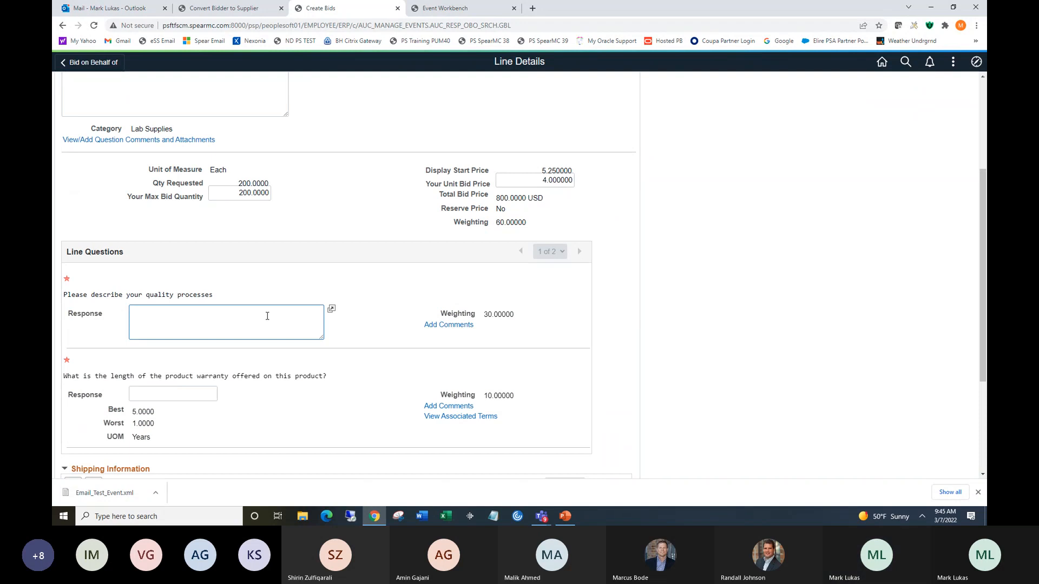
type("Great")
left_click(155, 394)
type("10")
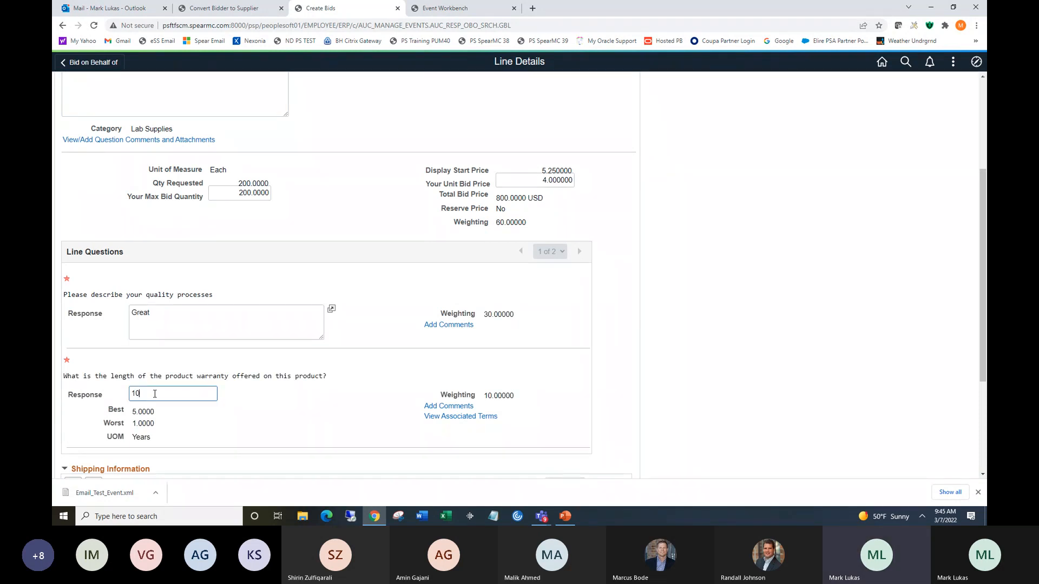
Go to the 500 mL Flask line and answer its quality question with Great and warranty with 10 years.
scroll(985, 264, "down", 2)
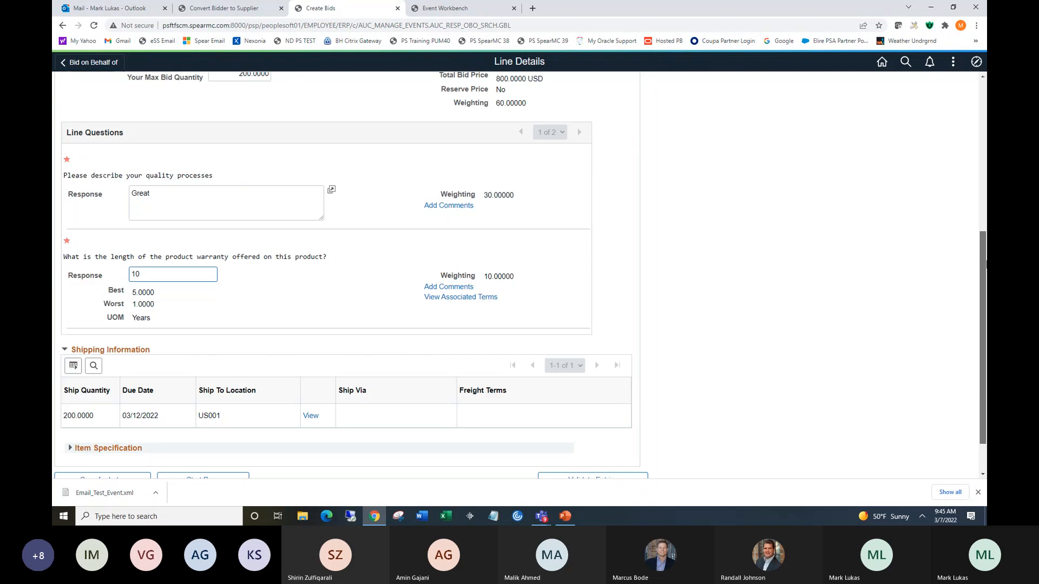
scroll(984, 263, "down", 1)
left_click(366, 468)
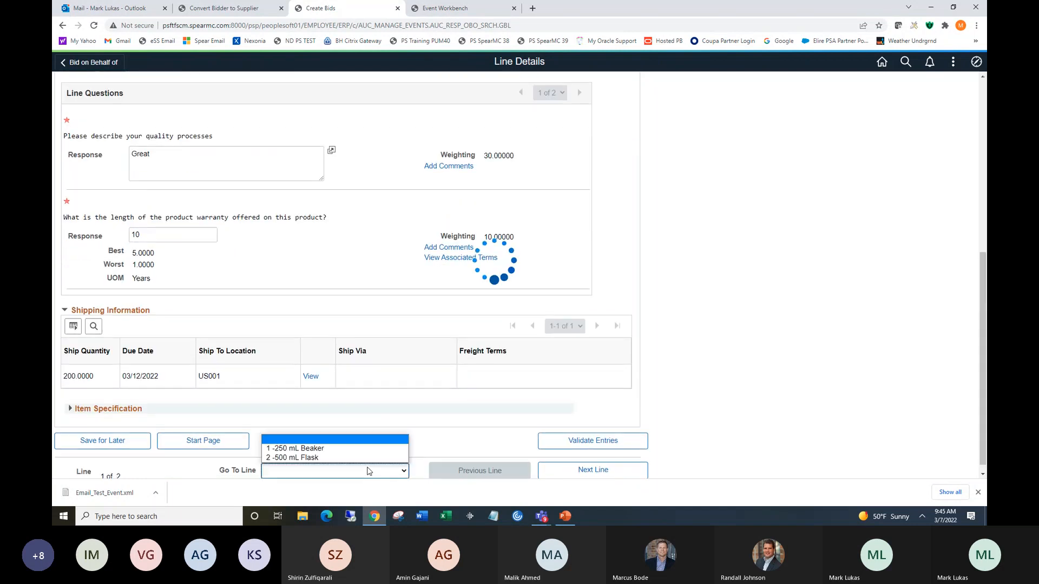
left_click(336, 457)
left_click(177, 157)
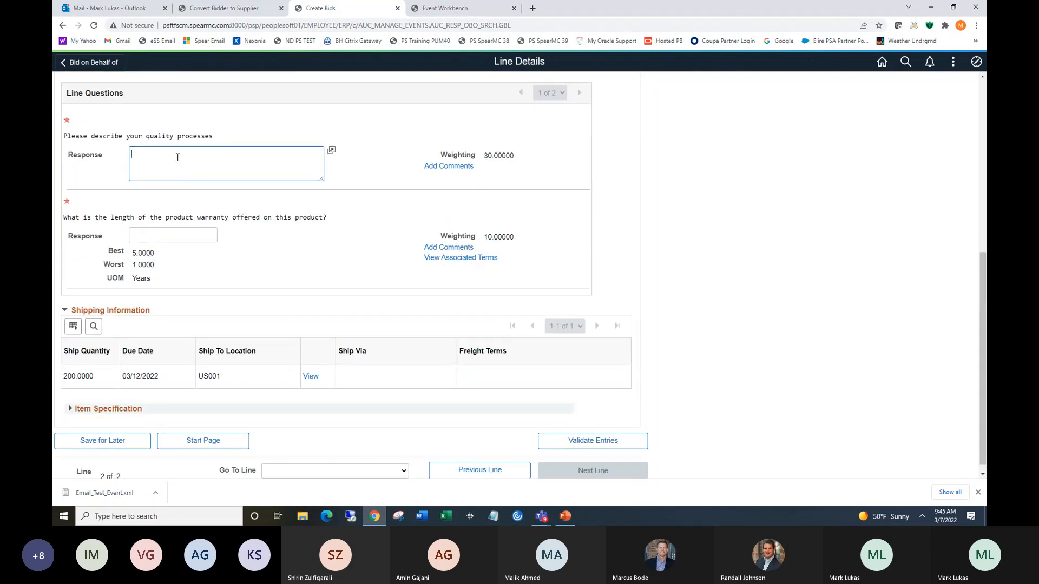
type("Great")
left_click(164, 238)
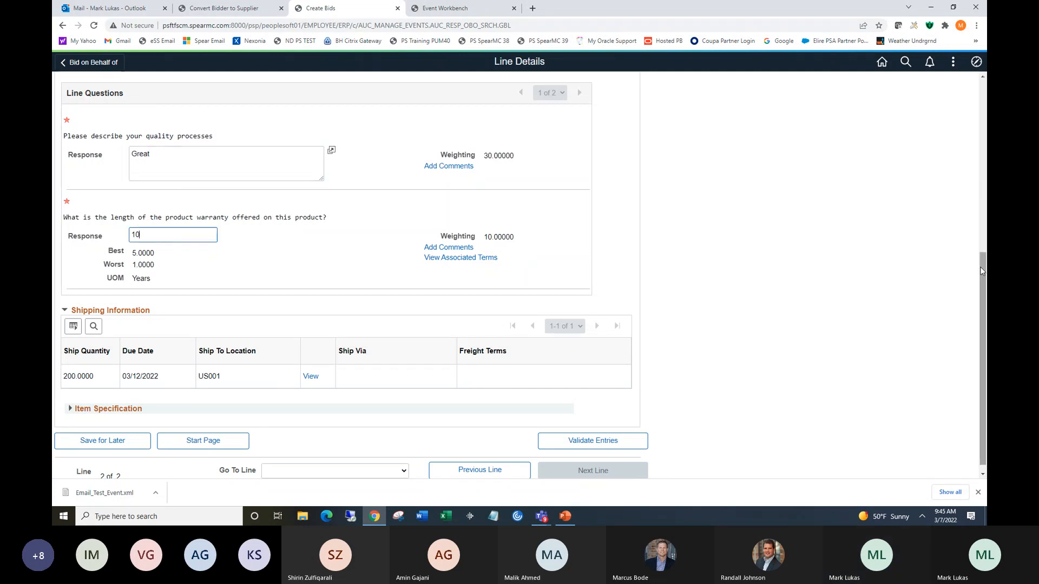
Validate and submit the Brawn Medical Supplies bid, then switch to the Event Workbench tab.
mouse_move(979, 268)
left_mouse_down()
mouse_move(982, 204)
mouse_move(982, 273)
left_mouse_up()
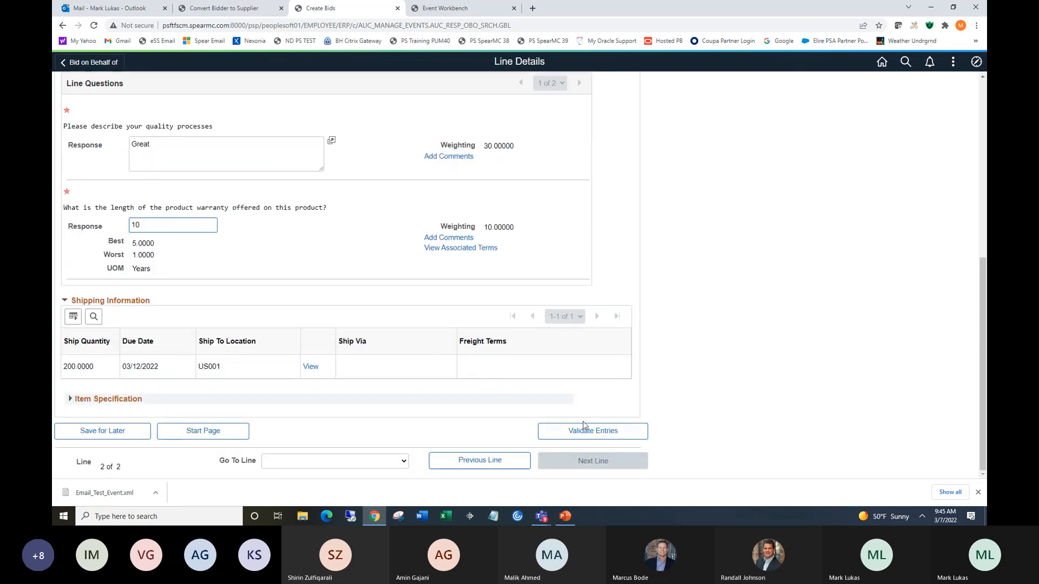
left_click(202, 439)
left_click(675, 122)
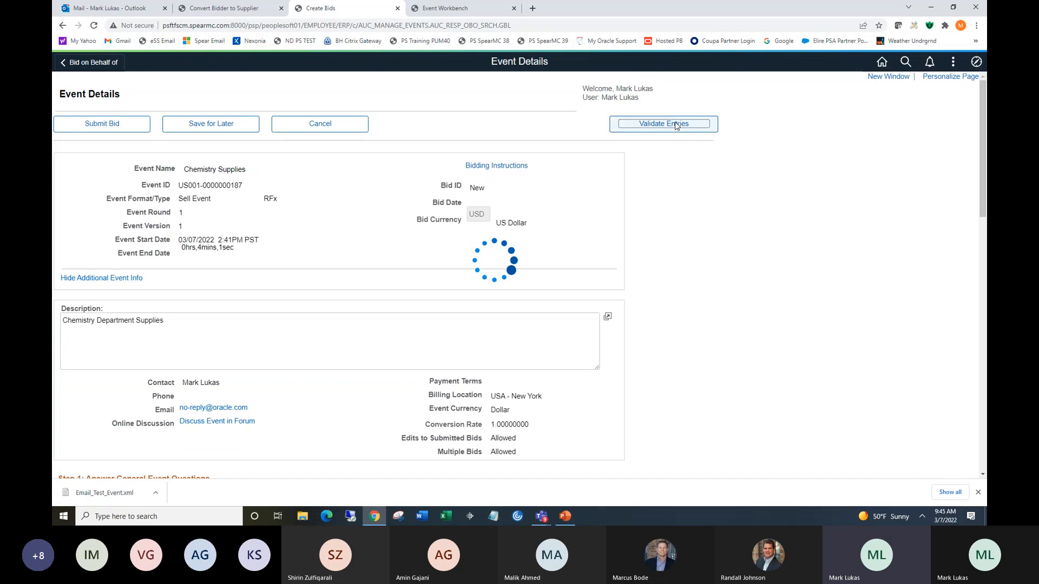
left_click(523, 263)
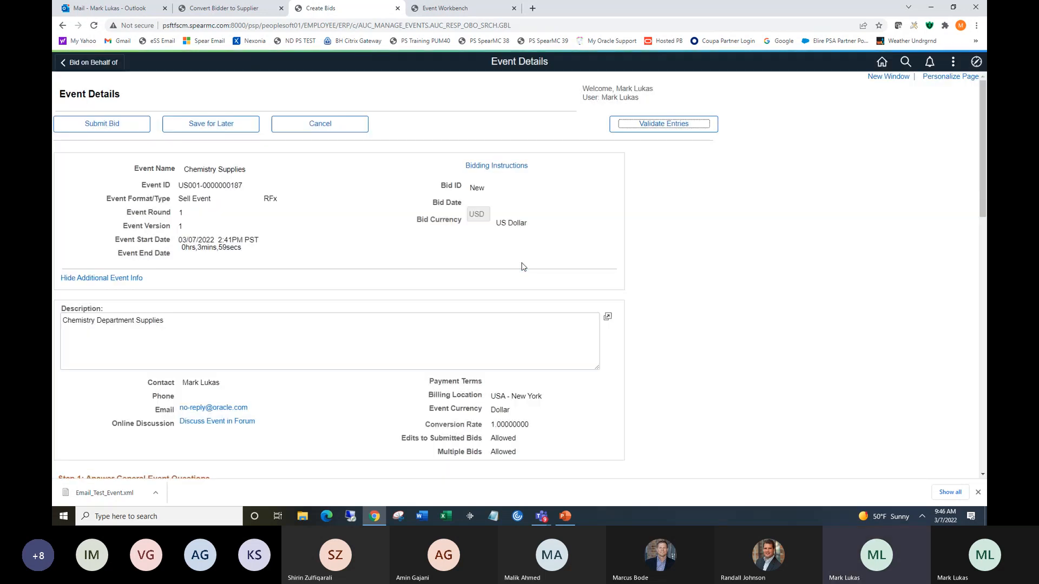
left_click(102, 124)
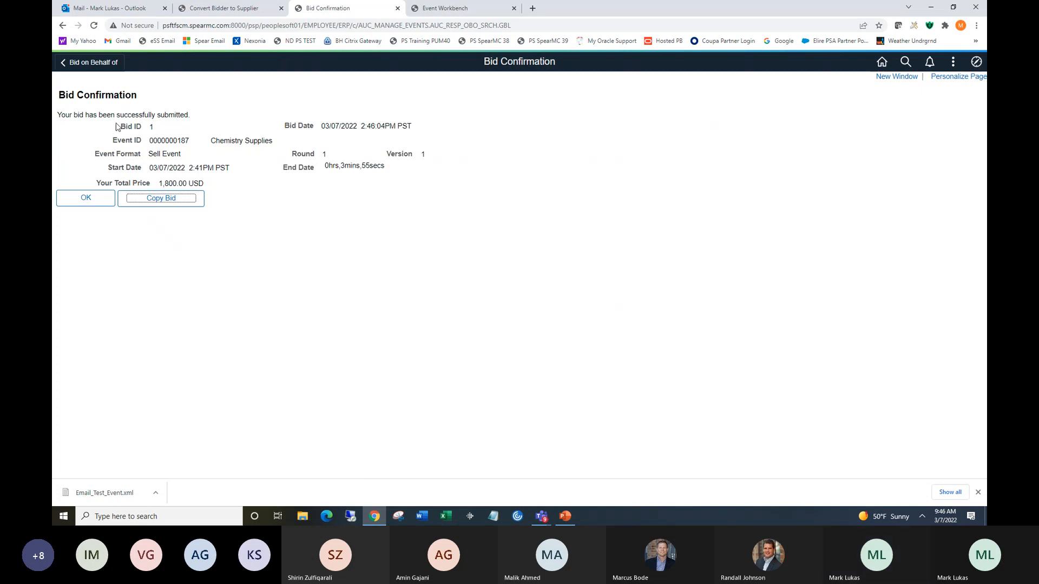
left_click(81, 198)
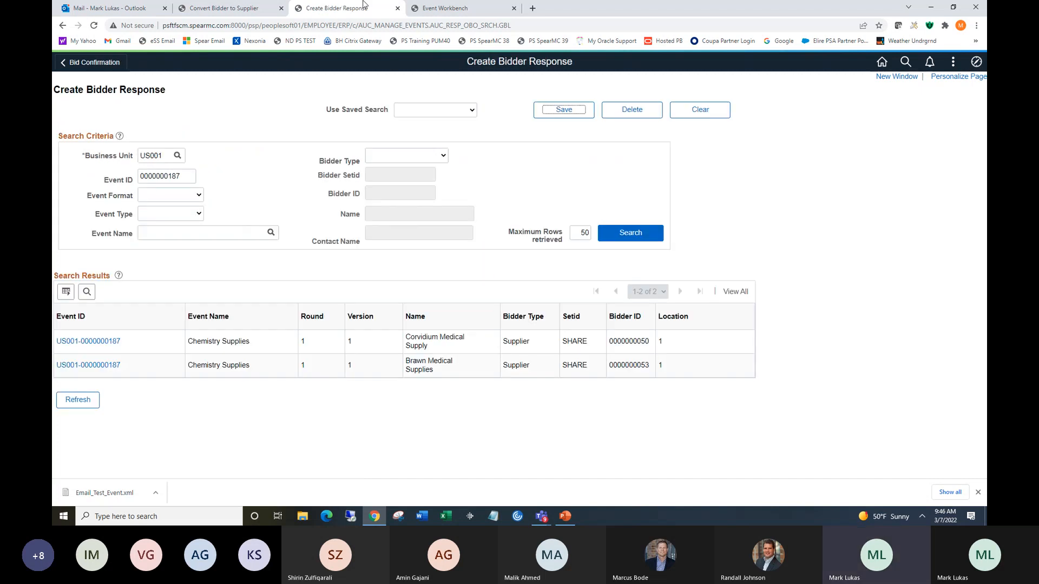
left_click(449, 9)
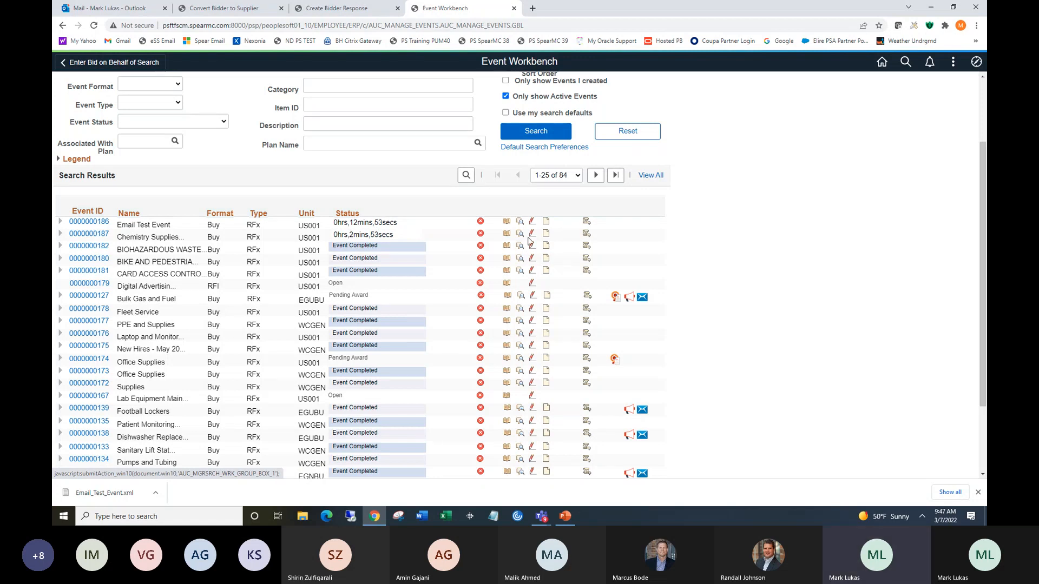
Create a new version of the Chemistry Supplies event and change its end time to 2:47PM.
left_click(546, 233)
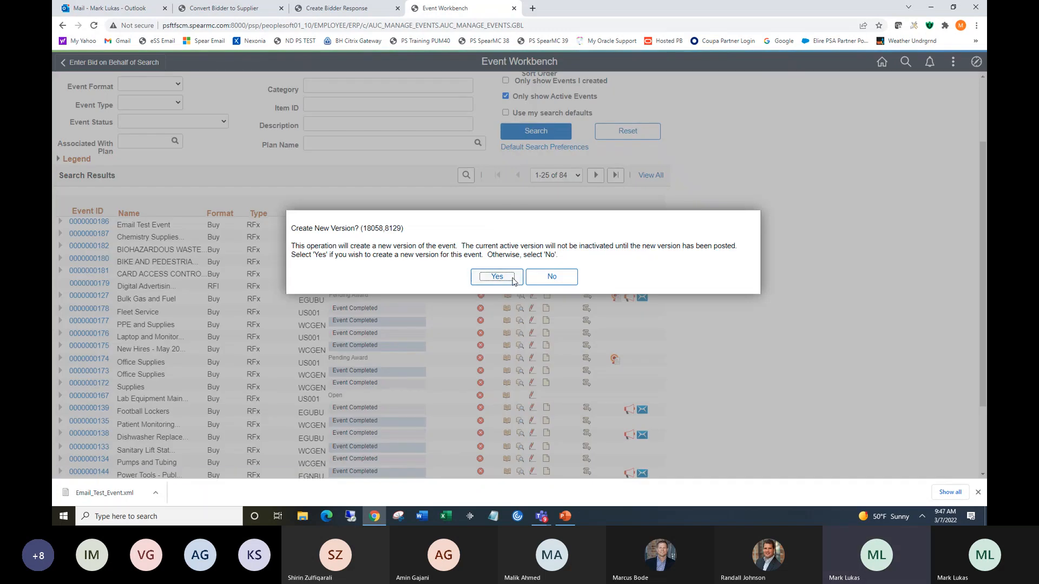
left_click(496, 277)
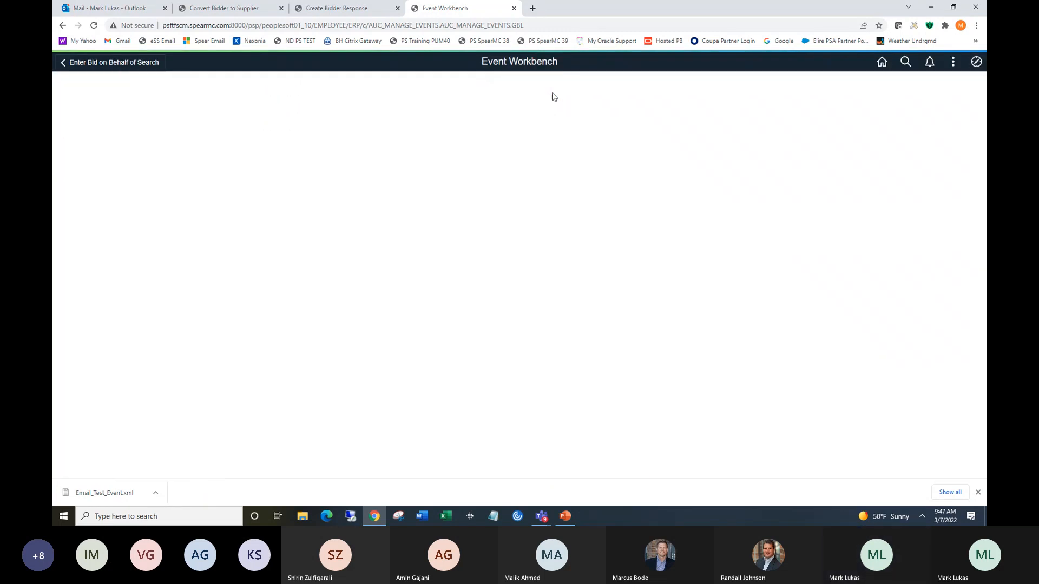
left_click(521, 227)
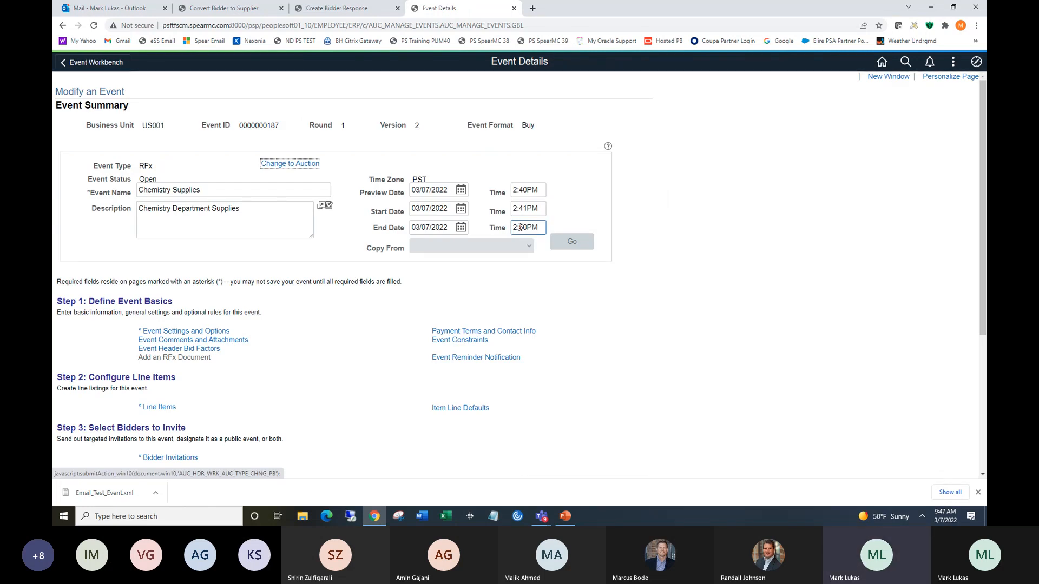
left_click_drag(519, 227, 527, 228)
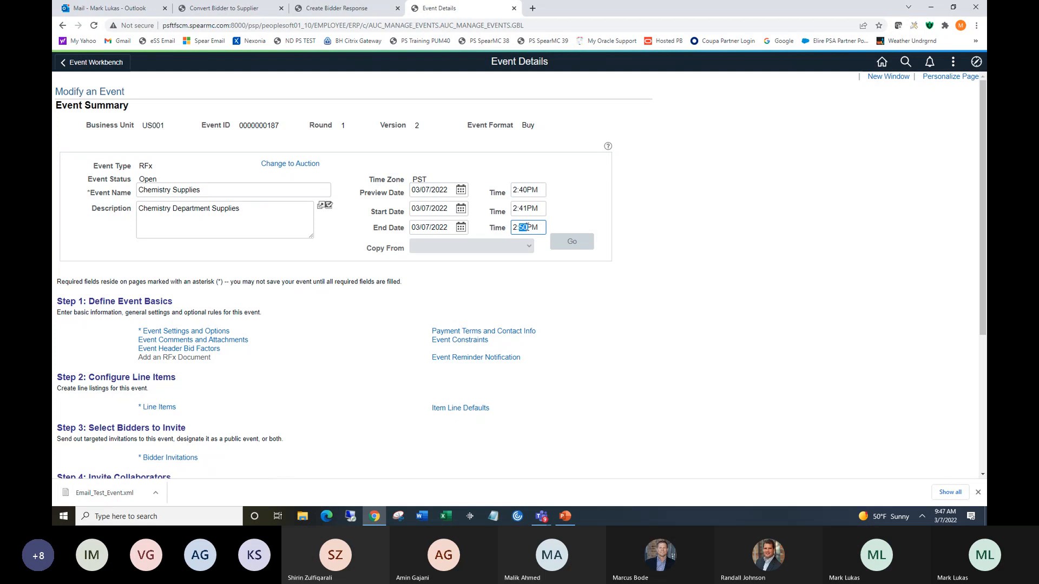
type("47")
Post the revised Chemistry Supplies event, confirming the submission for approval.
left_click_drag(981, 223, 981, 362)
left_click(228, 369)
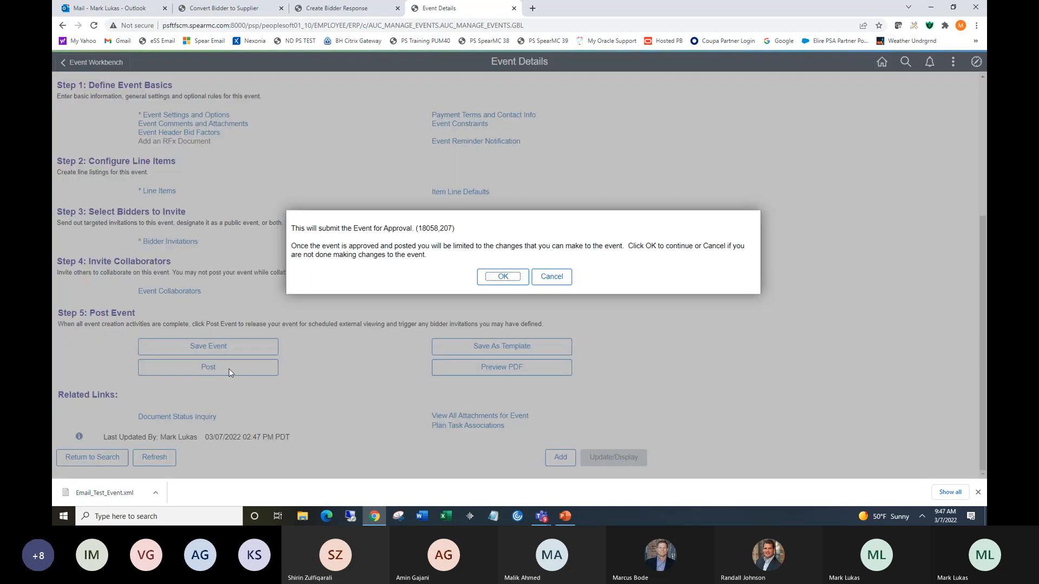
left_click(503, 277)
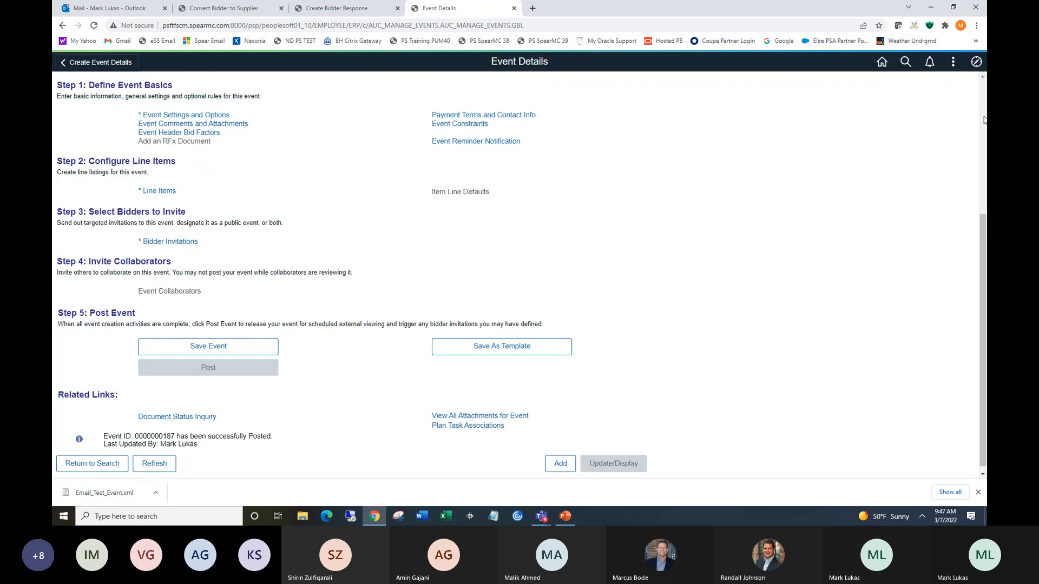
scroll(984, 120, "up", 4)
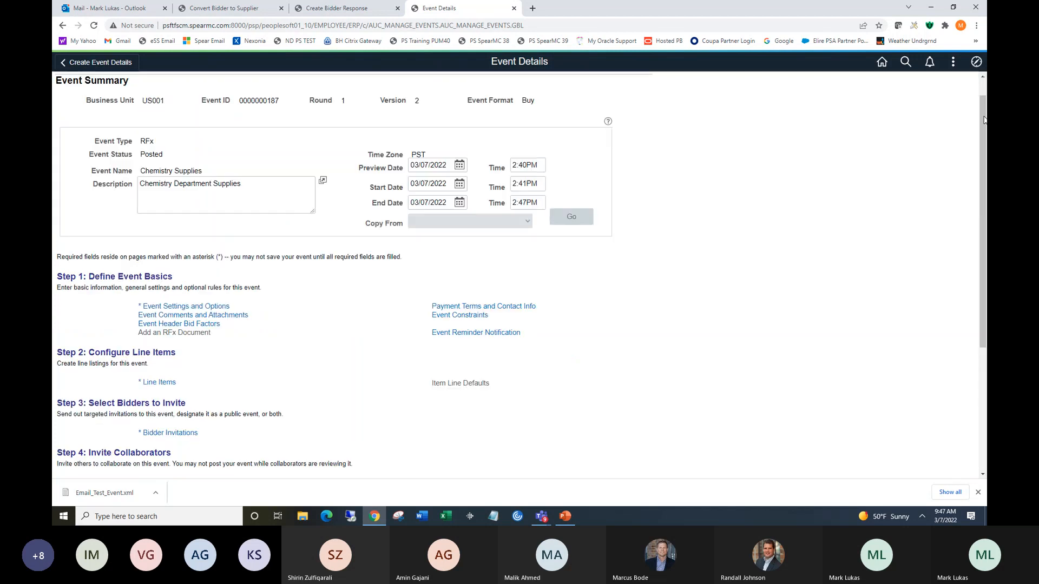
Return to the Event Workbench and open the total bid analysis for the Chemistry Supplies event.
left_click(977, 62)
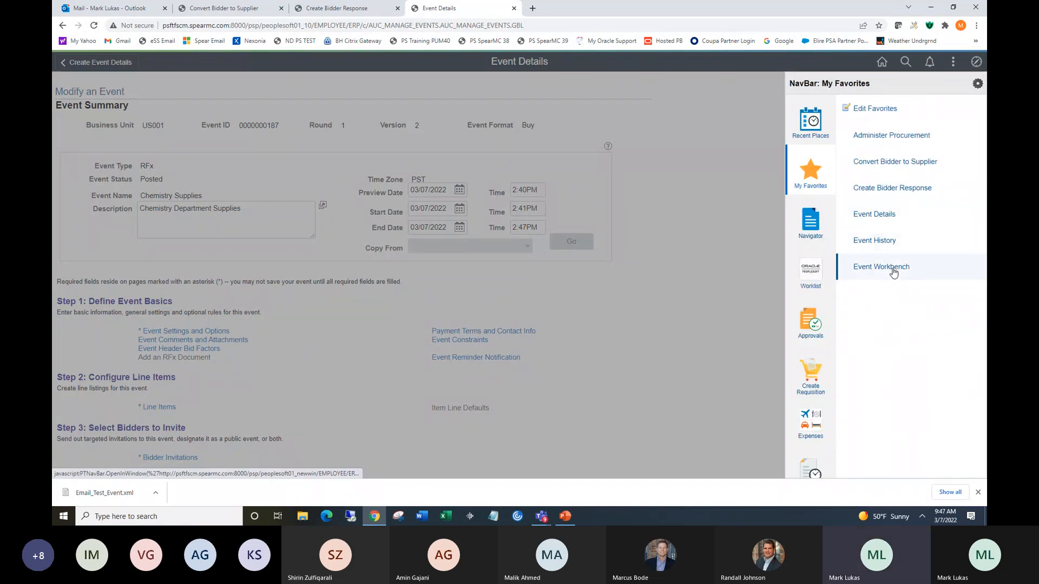
left_click(865, 266)
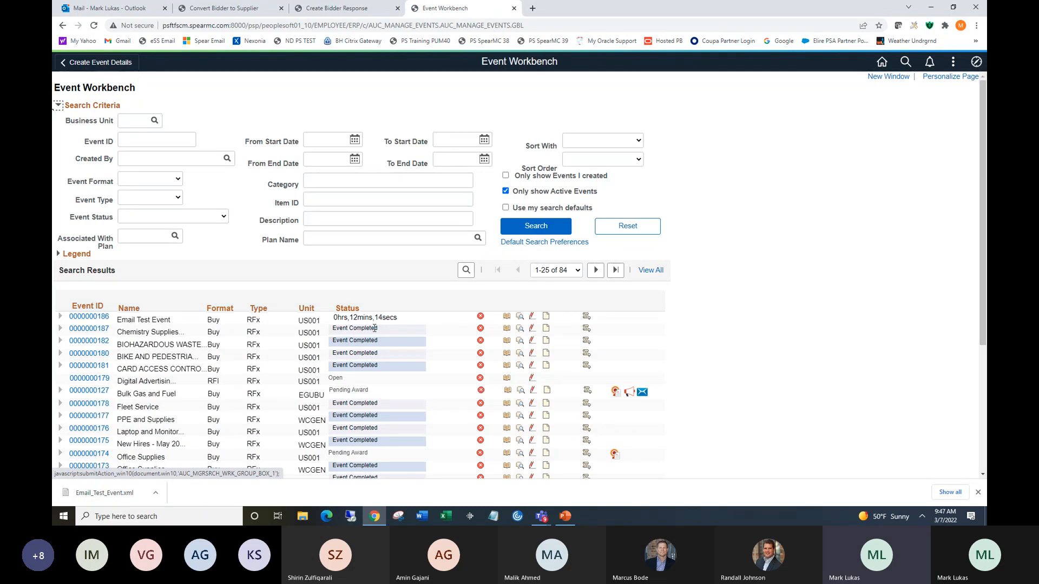
left_click(520, 329)
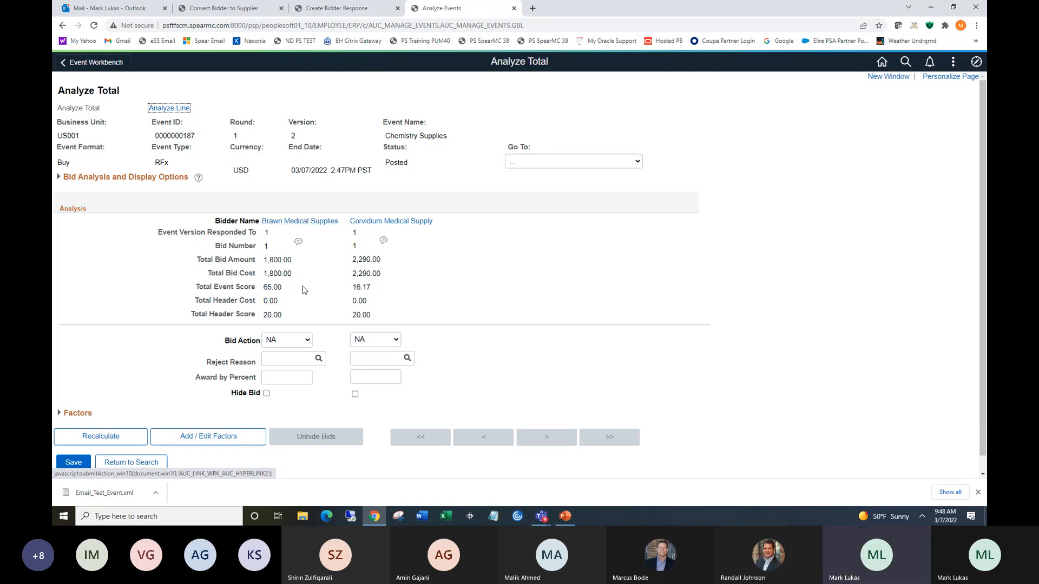
Compare the two bidders' total event scores and browse the available Go To actions.
left_click_drag(264, 287, 289, 287)
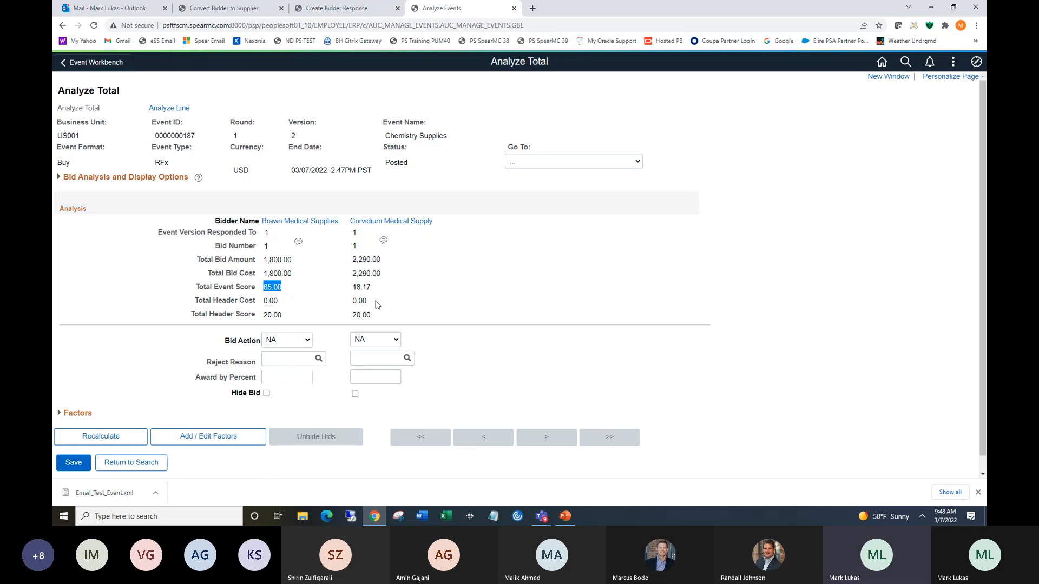
left_click_drag(352, 287, 370, 285)
left_click(638, 162)
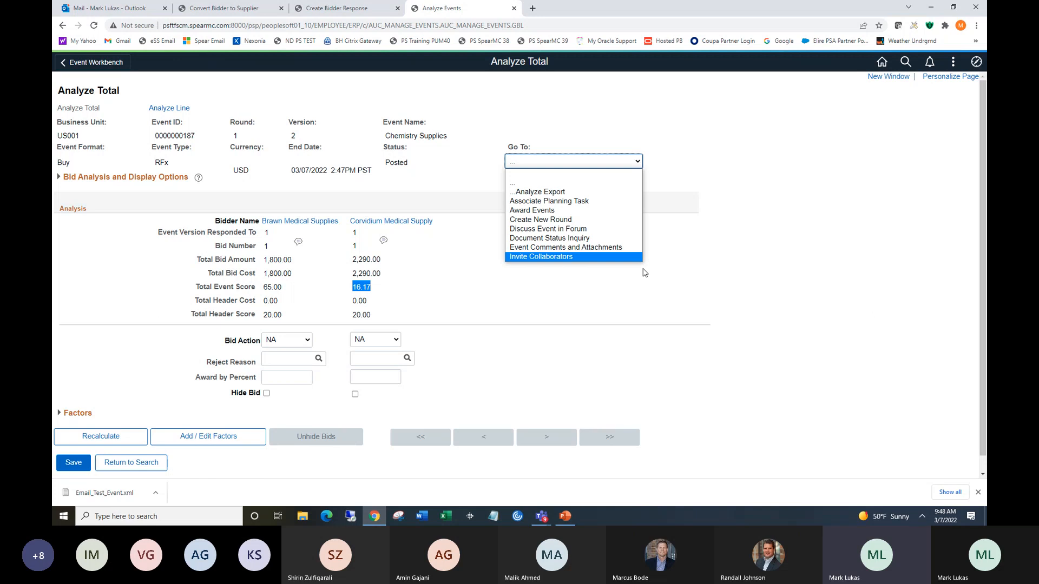
left_click(690, 261)
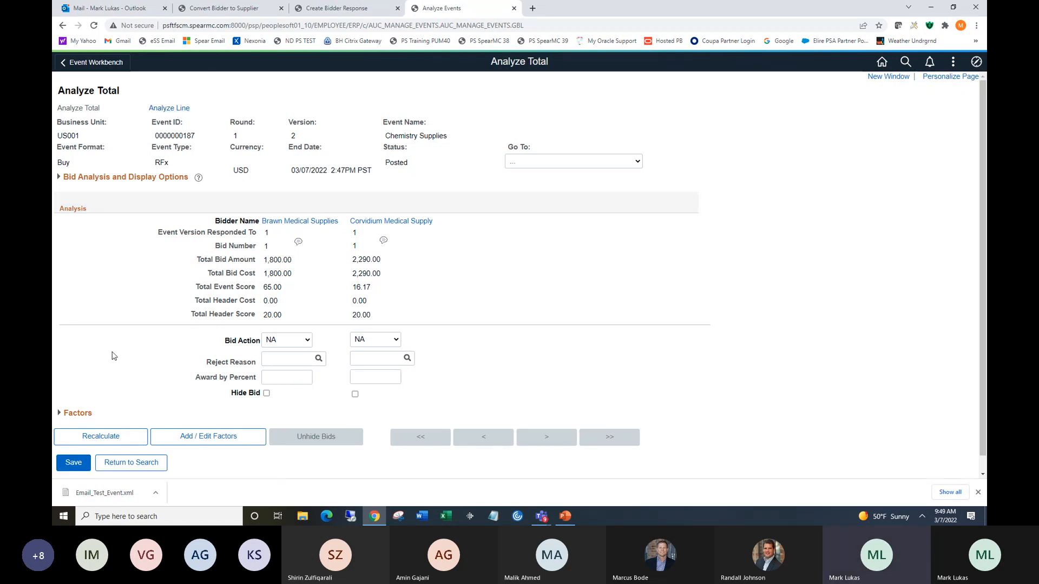
Expand the header bid factors and score Brawn Medical Supplies' years-of-experience answer as 100.
left_click(59, 414)
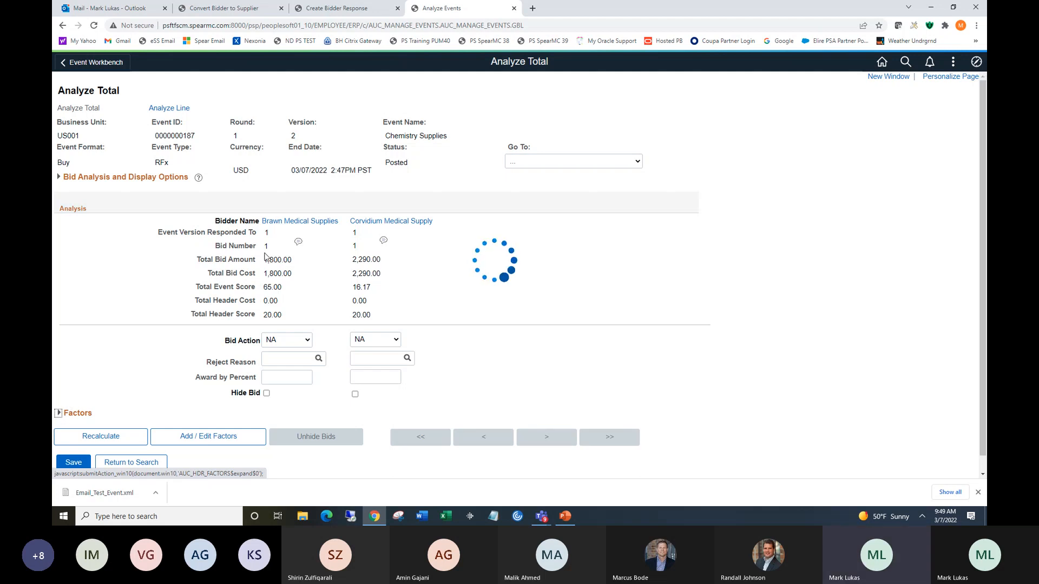
scroll(984, 120, "down", 3)
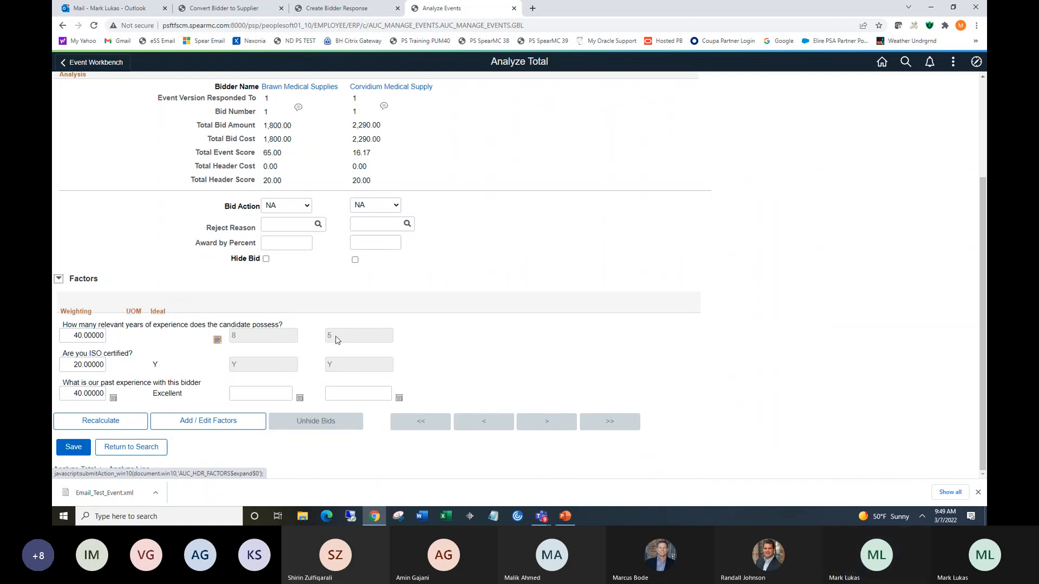
left_click(217, 340)
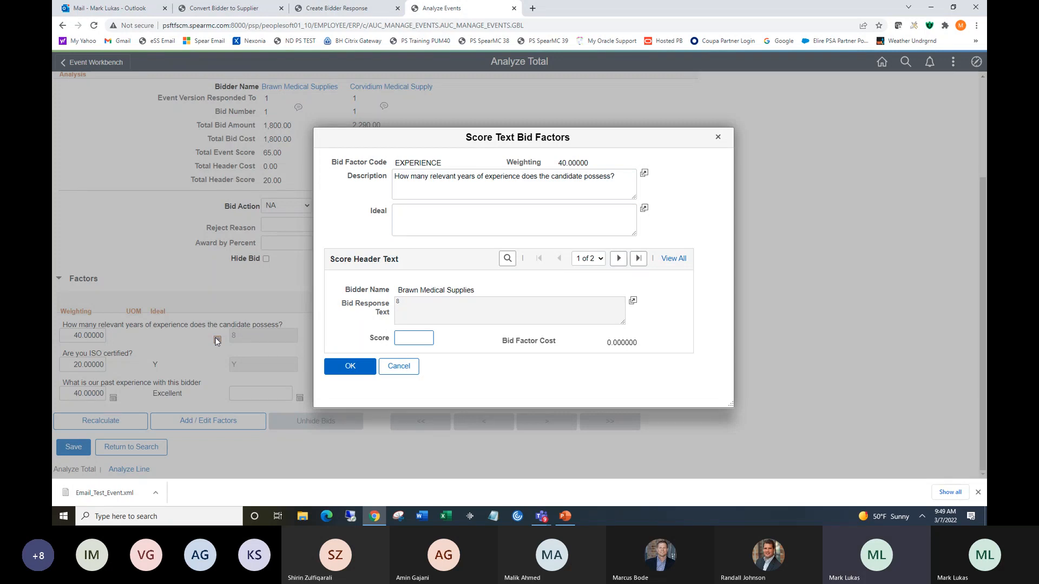
type("100")
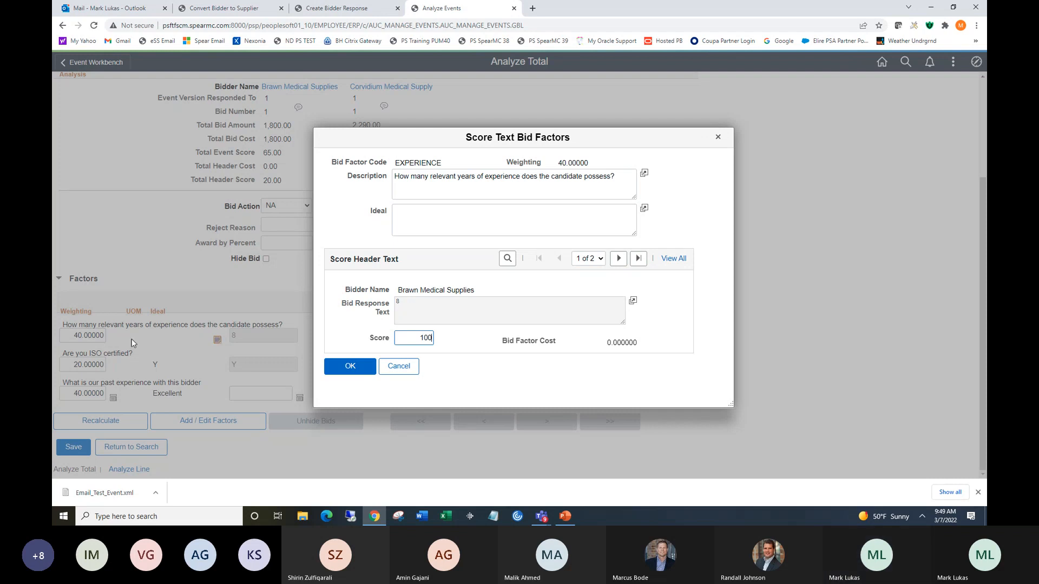
left_click(341, 372)
Reopen the experience factor scoring and score Corvidium Medical Supply's answer as 5.
left_click(218, 339)
left_click(618, 258)
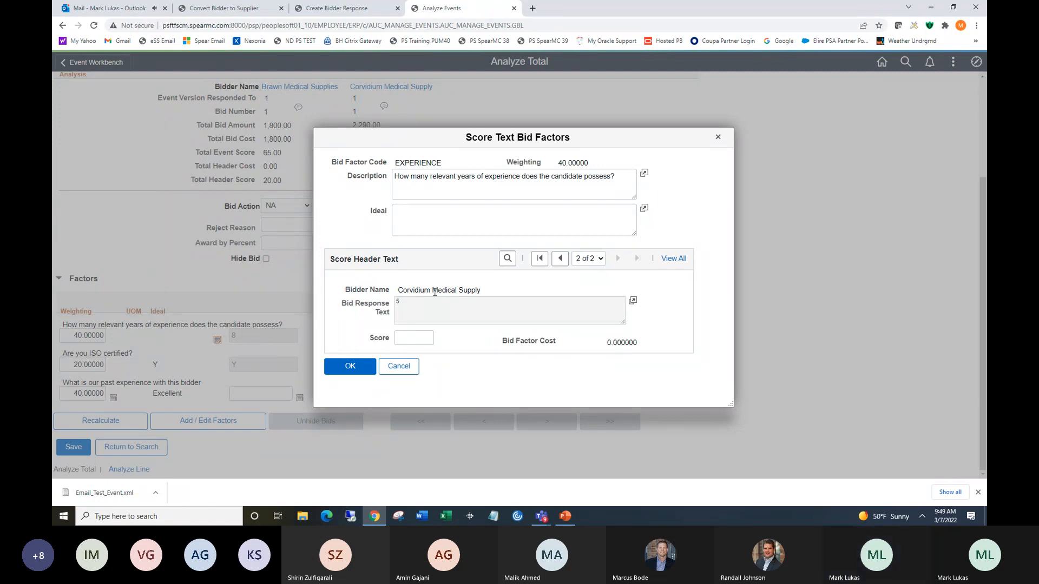
left_click(424, 345)
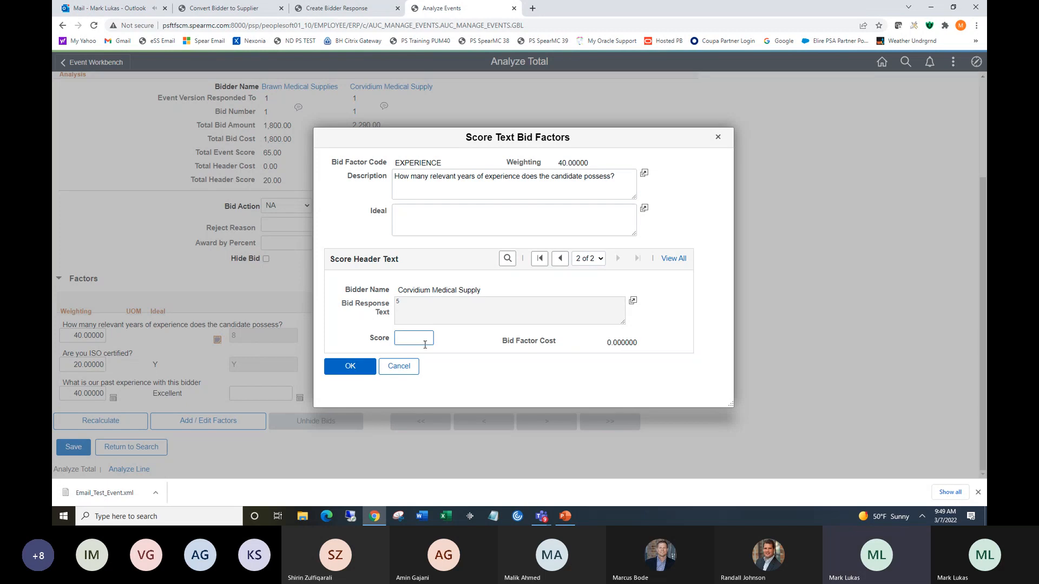
type("5")
left_click(350, 366)
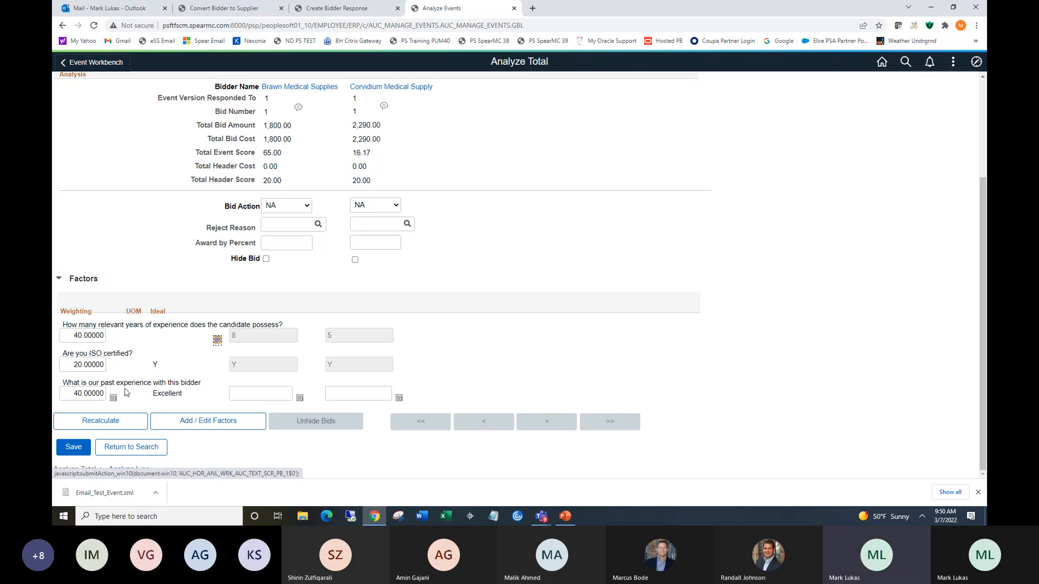
View the past-experience pick list values for Brawn Medical Supplies and close it.
left_click(300, 398)
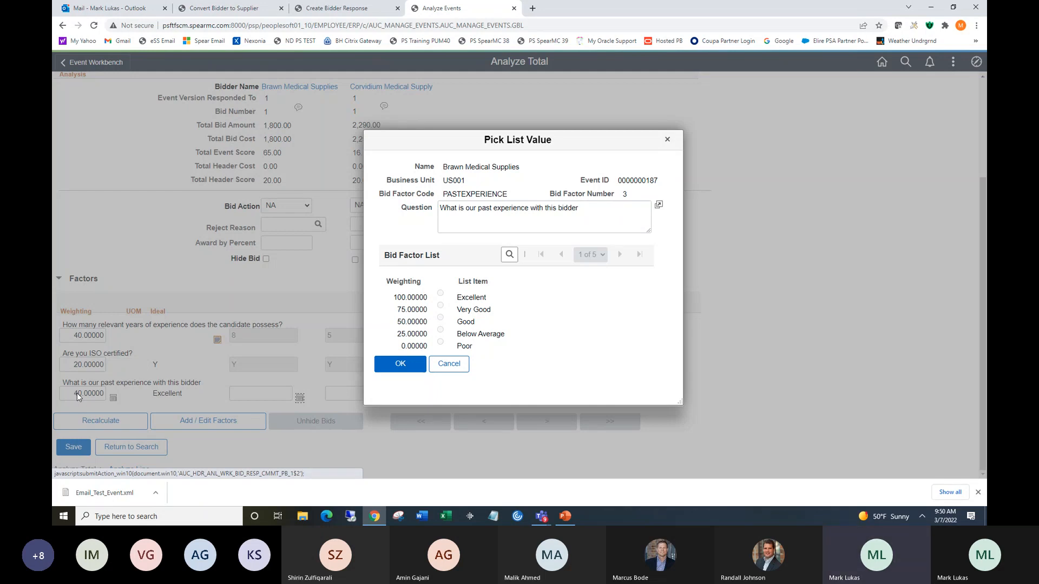
left_click(395, 366)
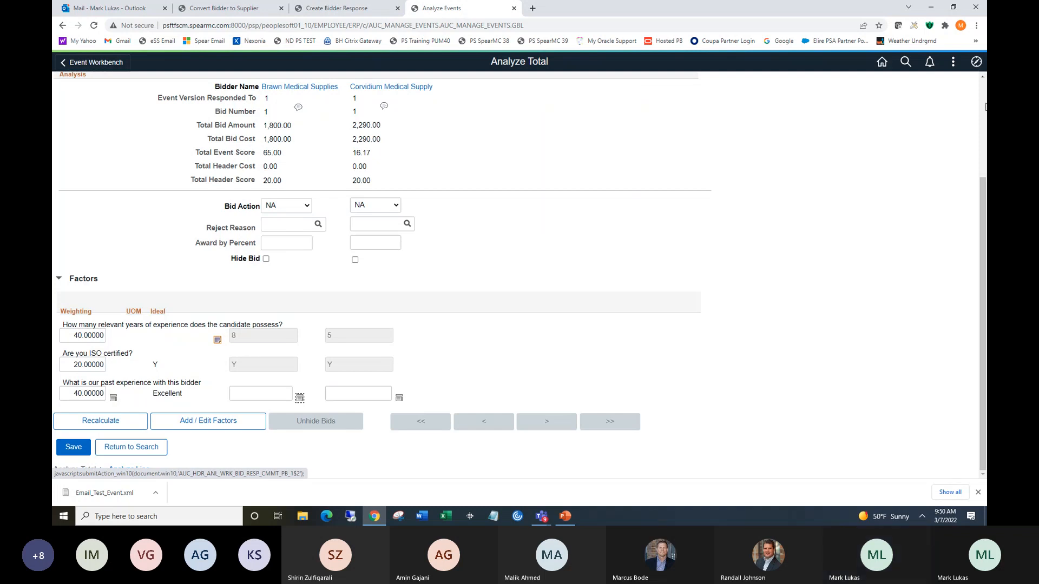
Switch to line analysis and open the analysis of the 250 mL Beaker line.
left_click_drag(980, 189, 980, 90)
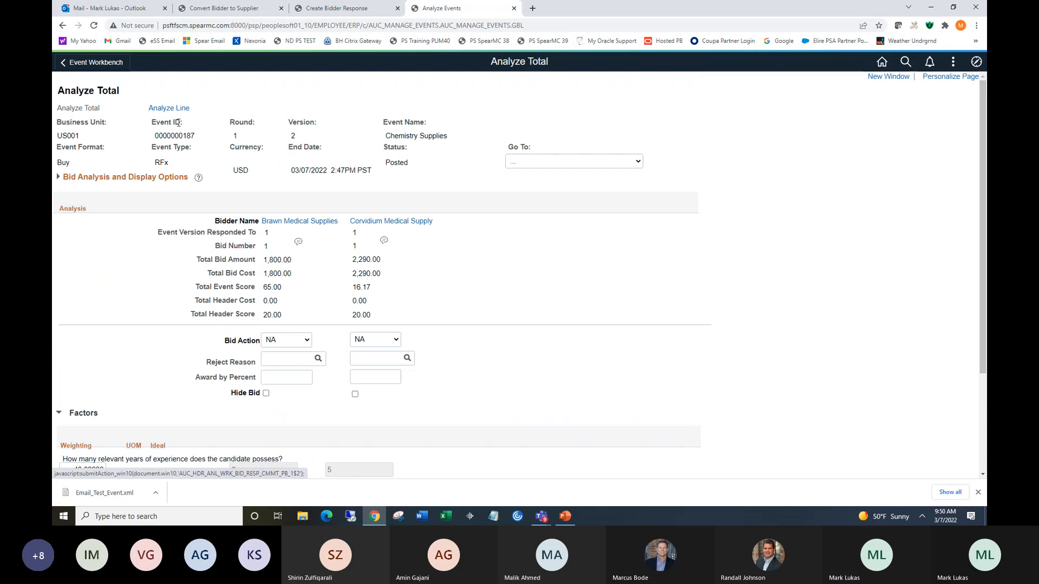
left_click(167, 110)
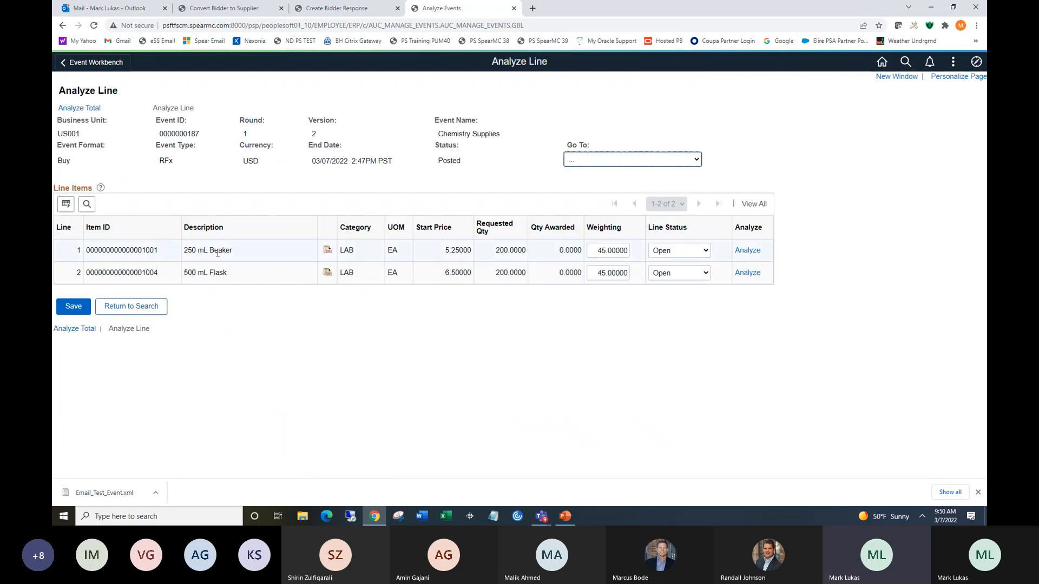
left_click(743, 254)
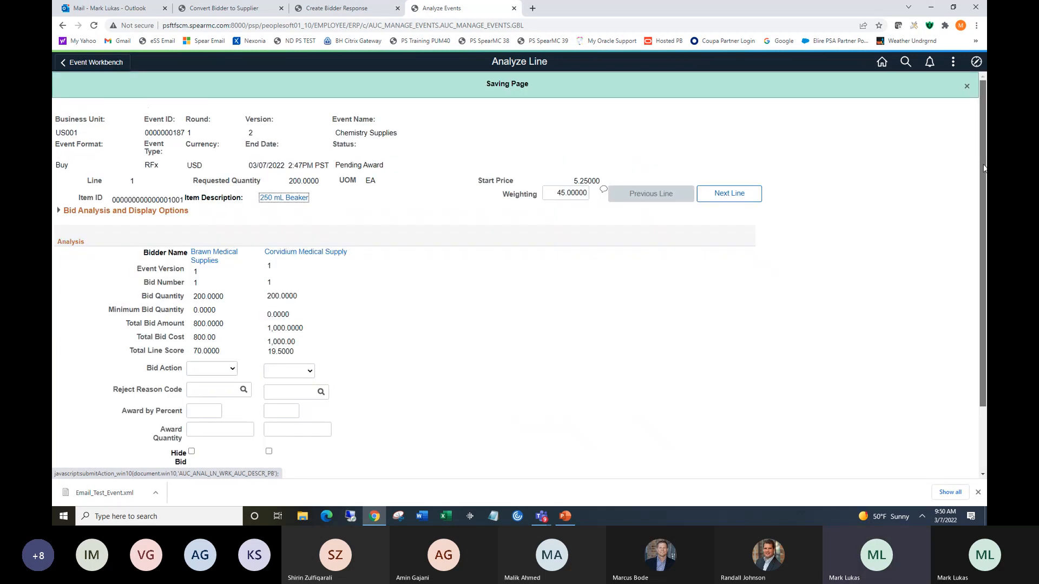
scroll(976, 250, "down", 3)
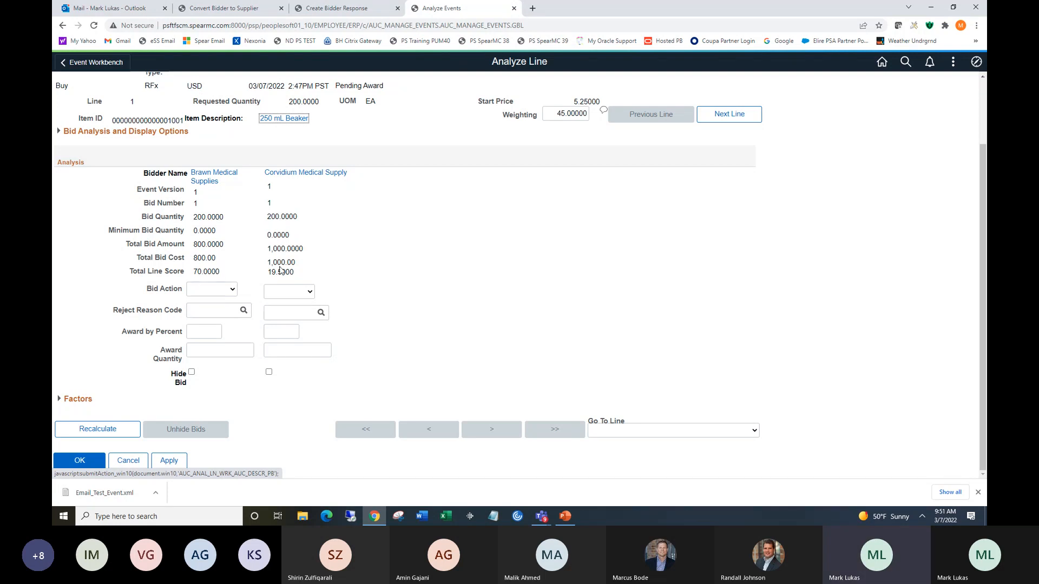
Expand the Beaker line's bid factors and open Brawn Medical Supplies' quality process scoring without entering a score.
left_click(59, 399)
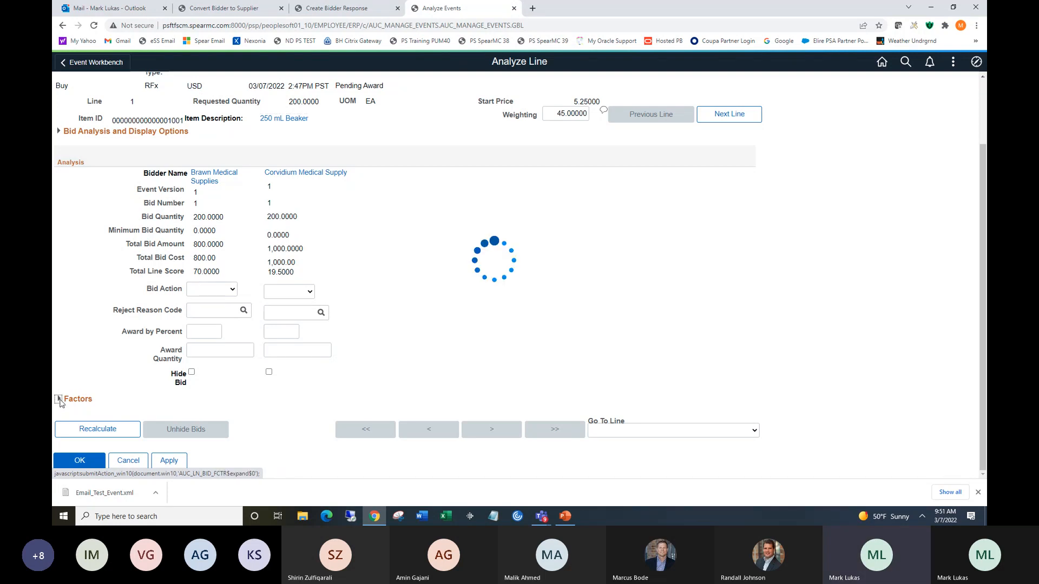
left_click_drag(982, 169, 981, 254)
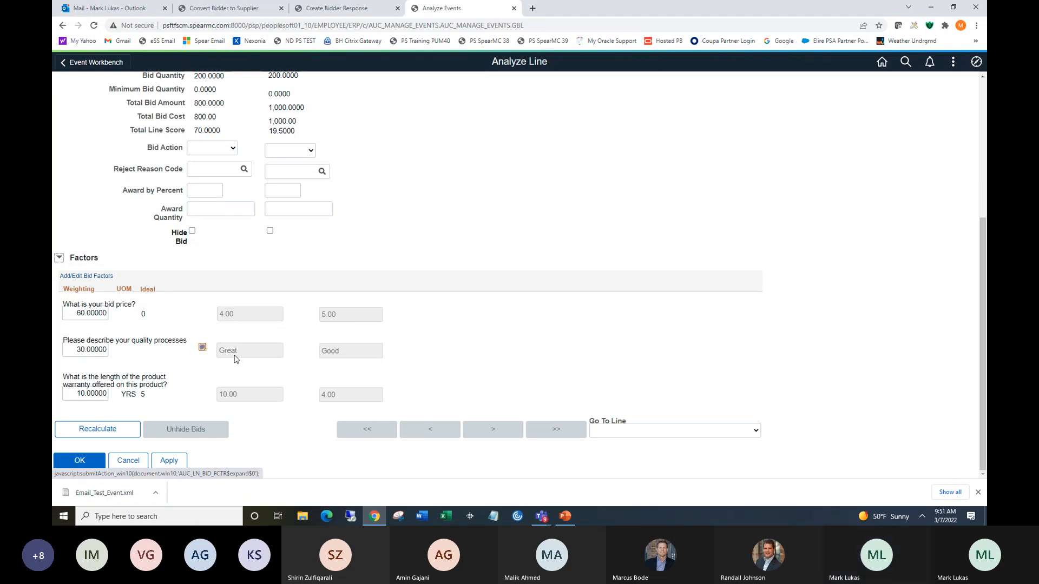
left_click(203, 347)
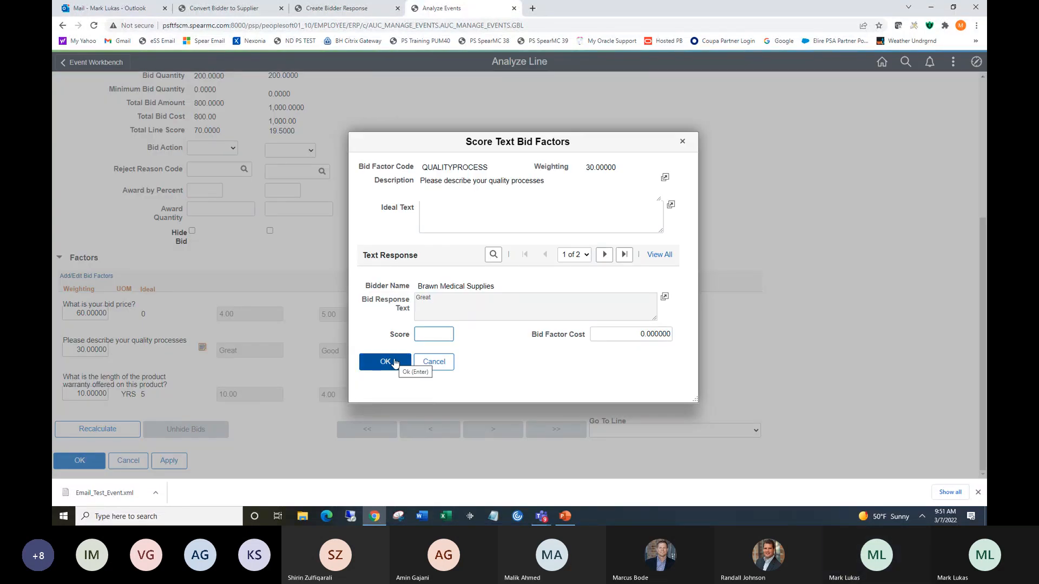
left_click(393, 363)
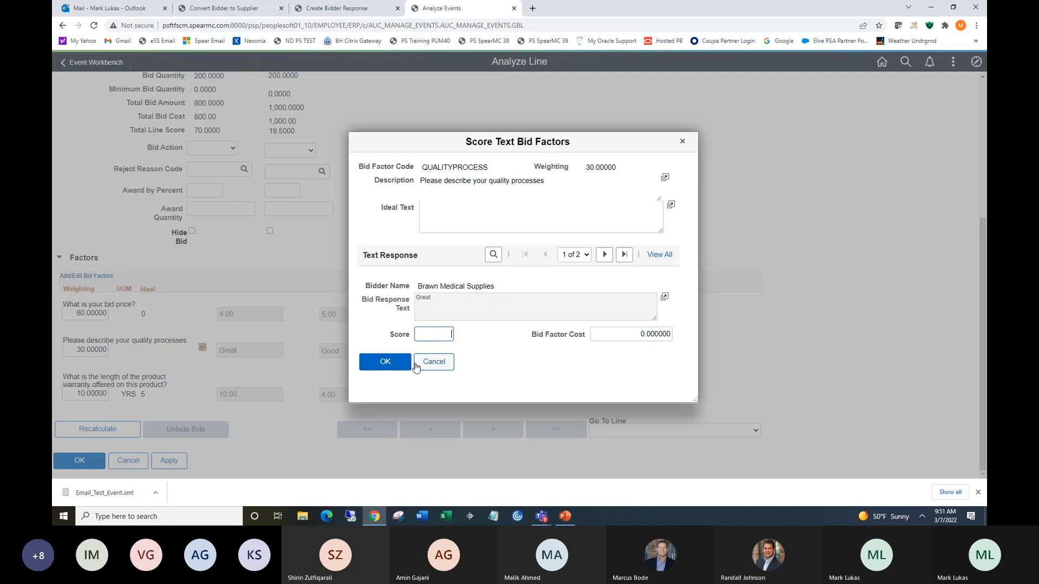
left_click(401, 364)
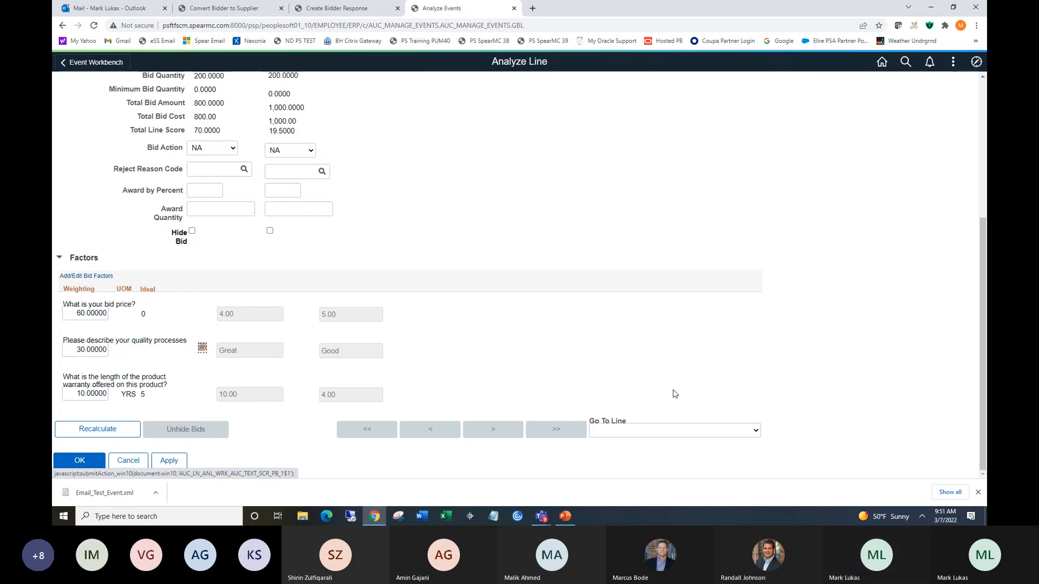
Go to line 2, the 500 mL Flask, and expand its bid factors.
left_click(703, 430)
left_click(677, 450)
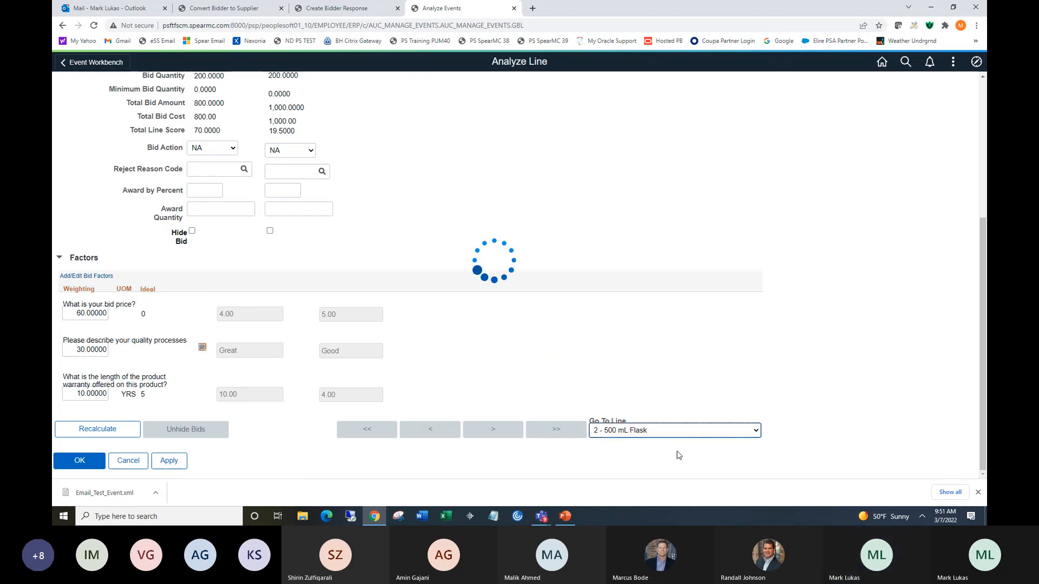
left_click_drag(979, 254, 976, 387)
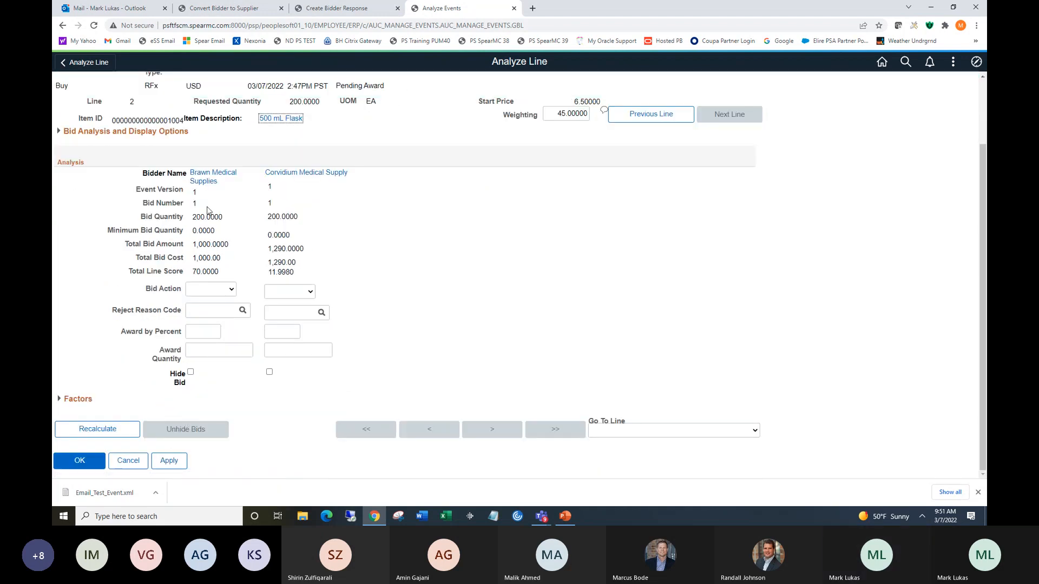
left_click(59, 398)
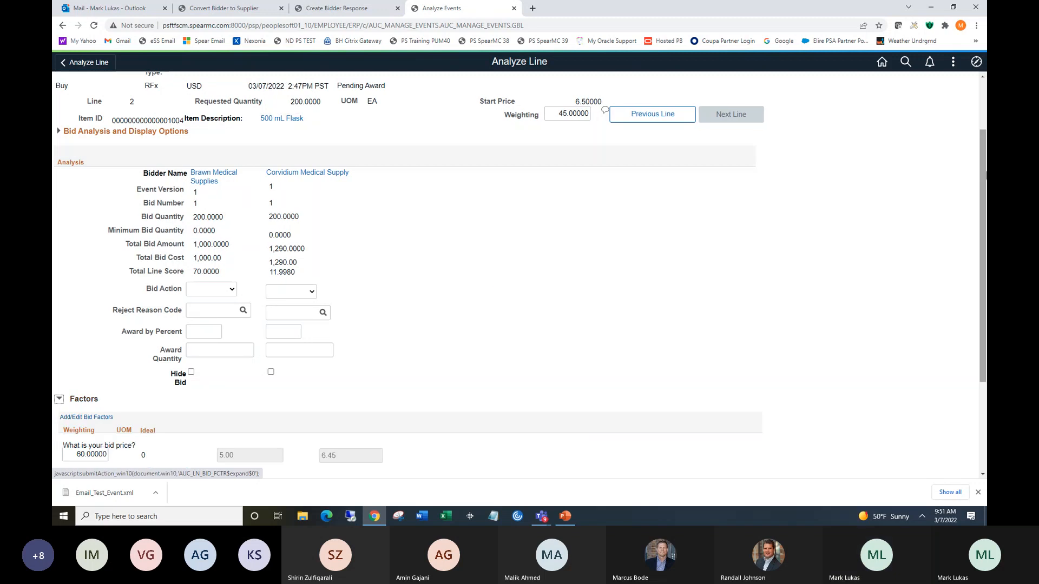
Review the 500 mL Flask line's bid factors and save the line analysis.
left_click_drag(981, 132, 984, 228)
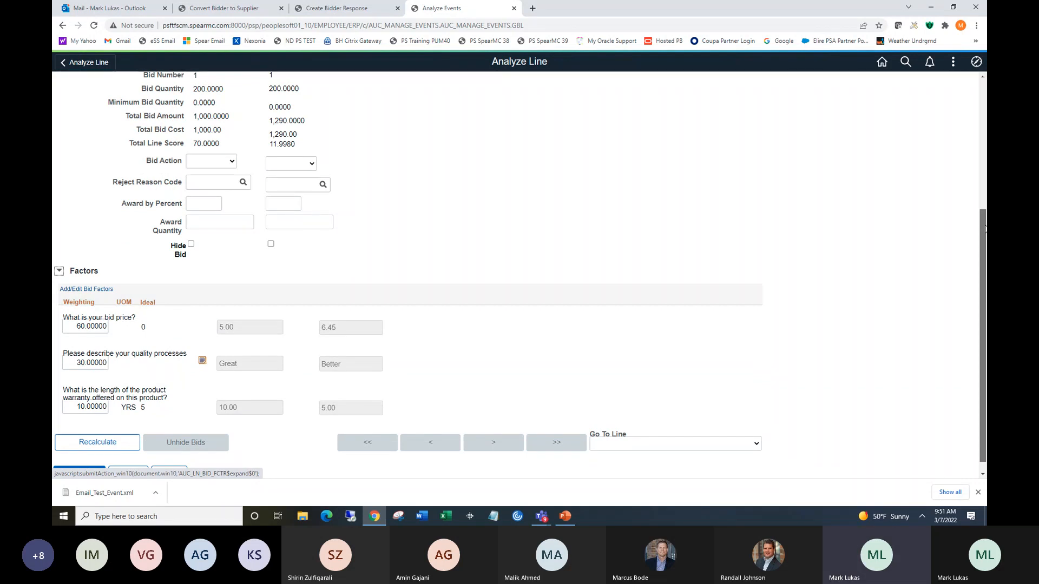
mouse_move(984, 229)
left_mouse_down()
mouse_move(986, 40)
mouse_move(982, 247)
left_mouse_up()
left_click(96, 455)
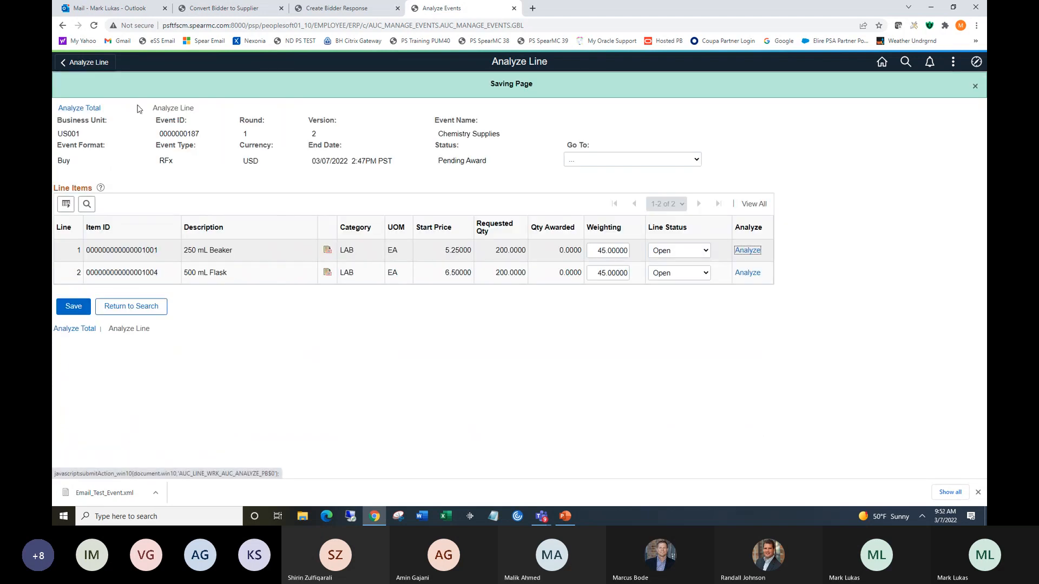
Return to the total event analysis and recalculate the bid scores.
left_click(81, 109)
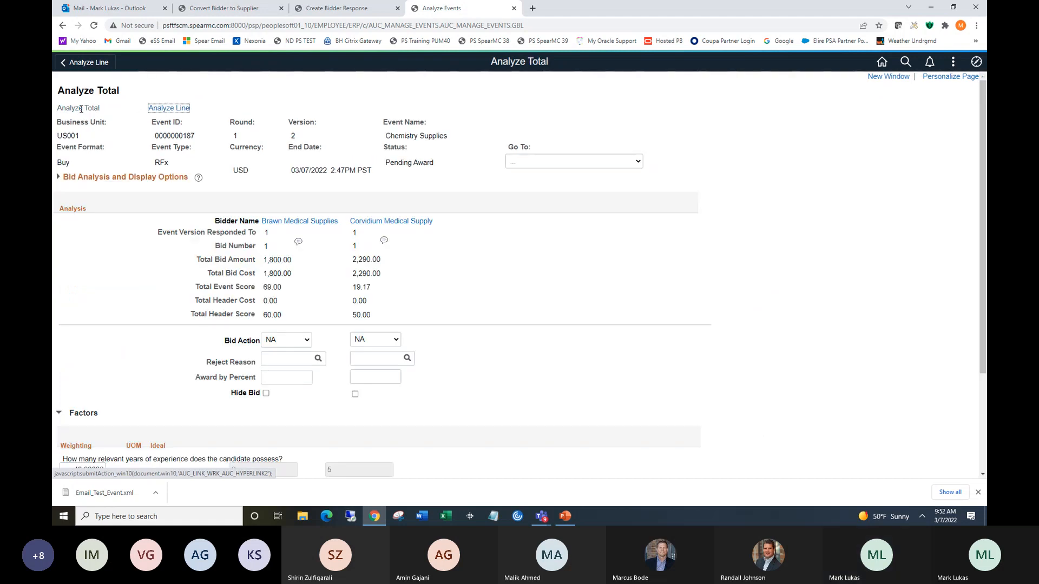
left_click_drag(983, 158, 986, 246)
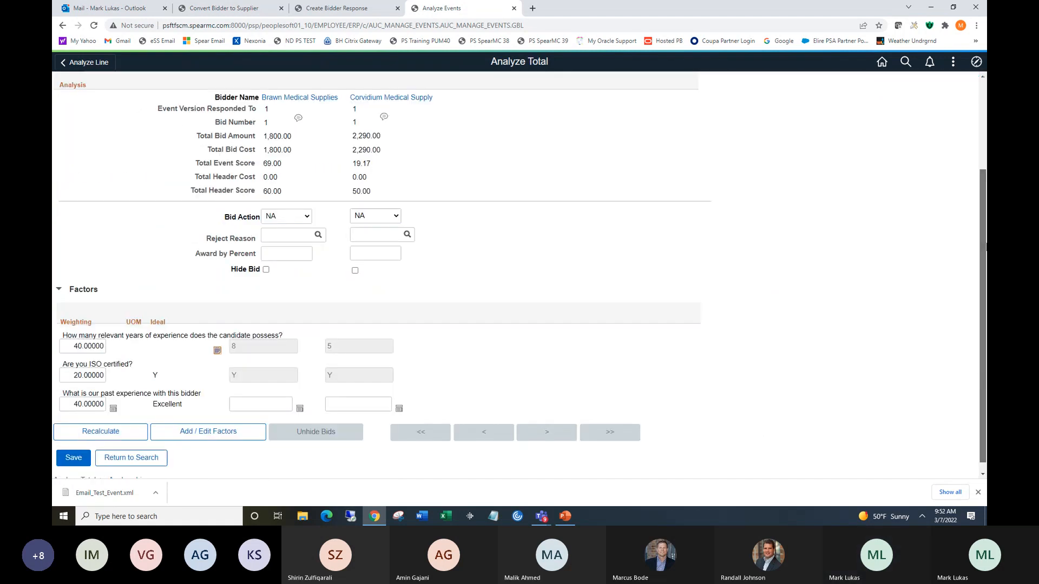
left_click(133, 433)
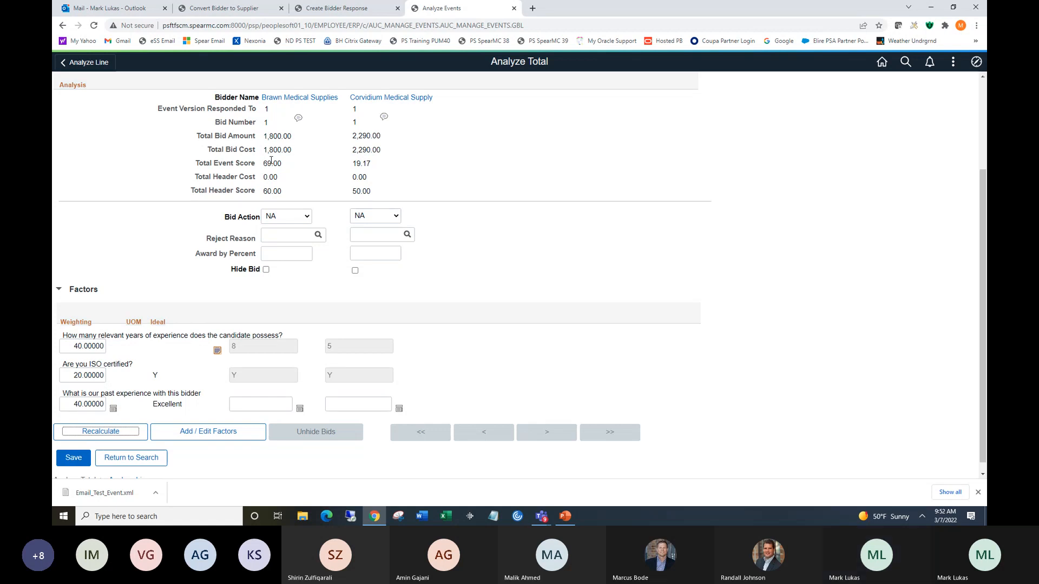
Award Brawn Medical Supplies 100 percent of the event and save the analysis.
left_click(281, 253)
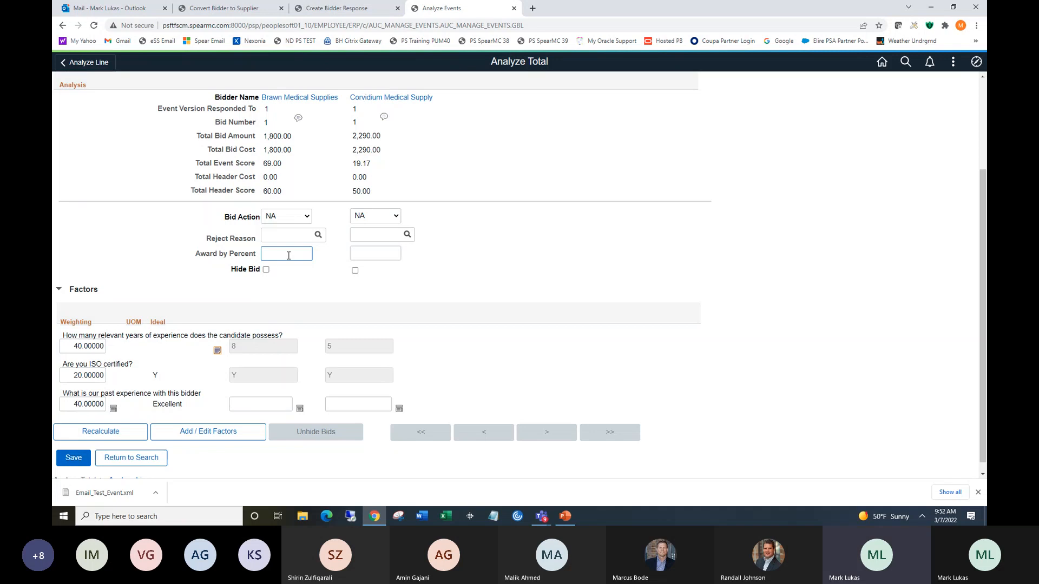
type("1")
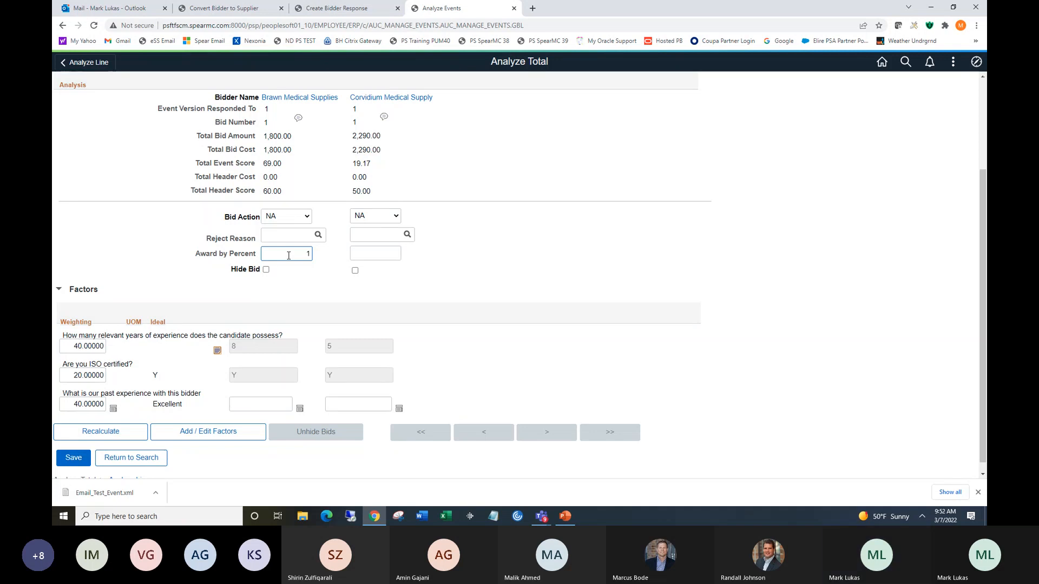
type("00")
left_click(75, 458)
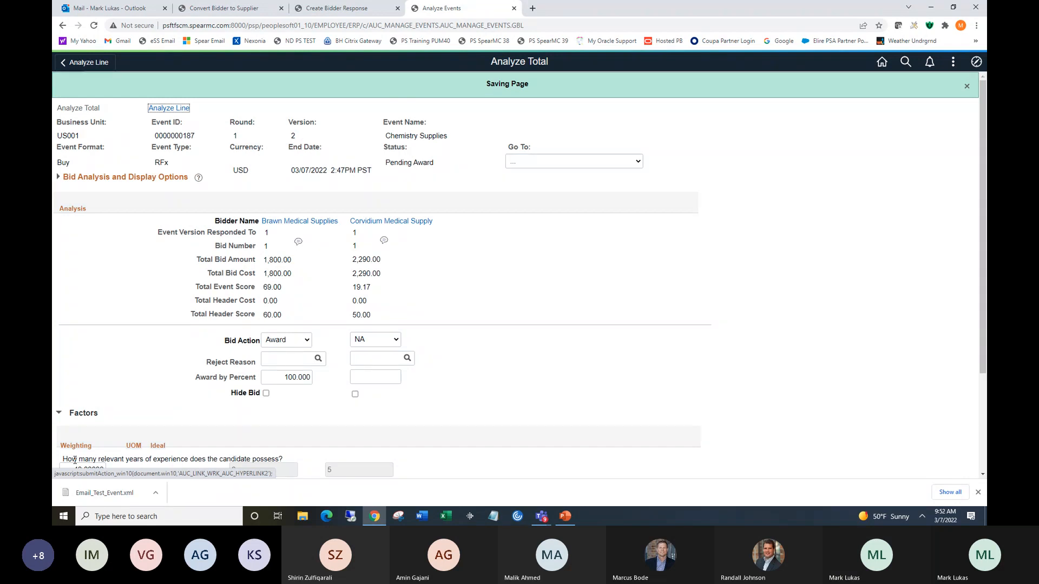
Open the award details for the event and set the PO business unit to US001 and payment terms to 30.
left_click(555, 163)
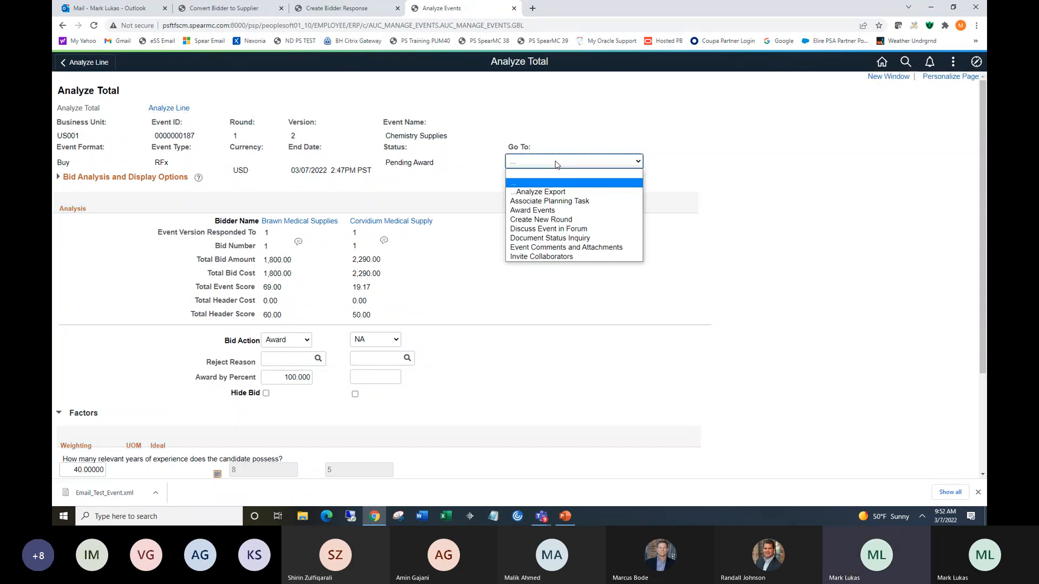
left_click(561, 211)
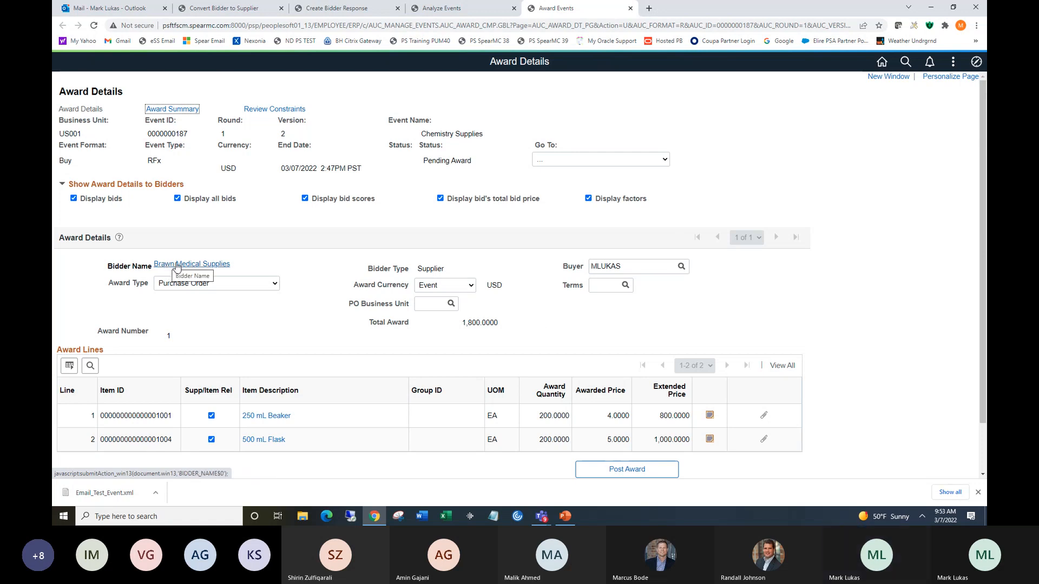
left_click(416, 304)
type("U")
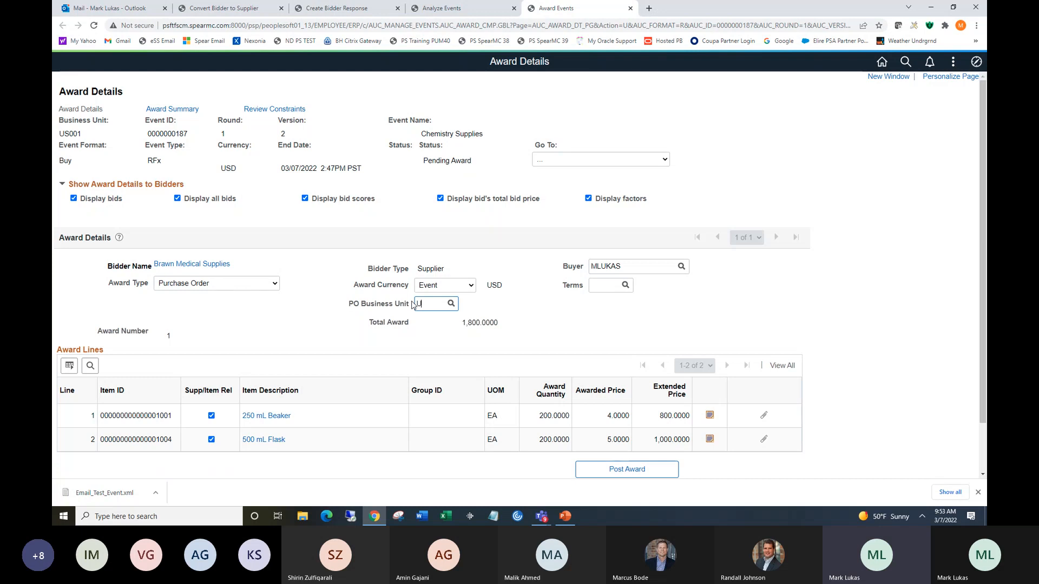
type("S001")
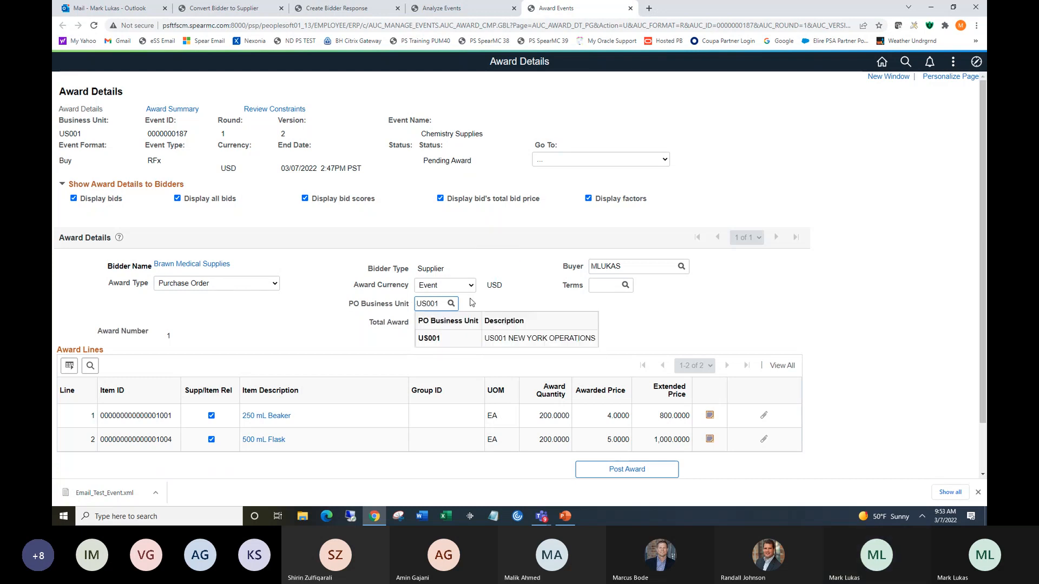
left_click(625, 286)
left_click(391, 407)
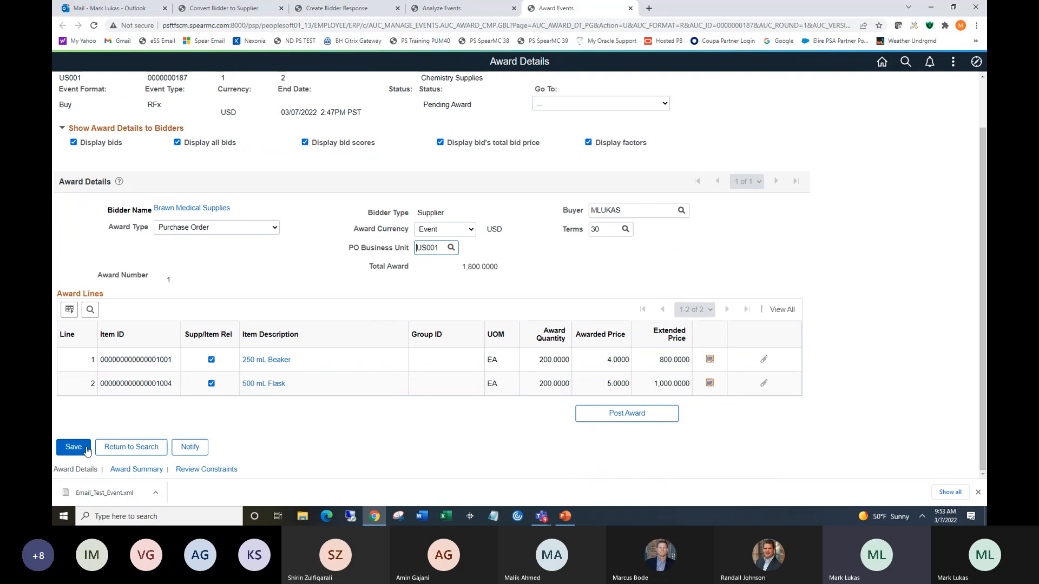
Post the award to generate a purchase order and approve the new purchase order.
left_click(626, 414)
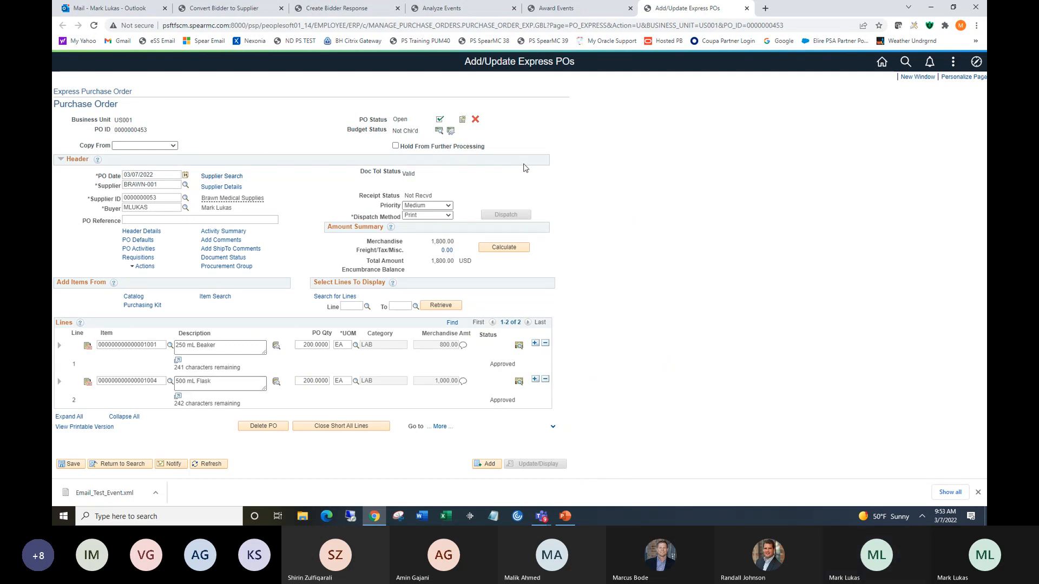
left_click(439, 121)
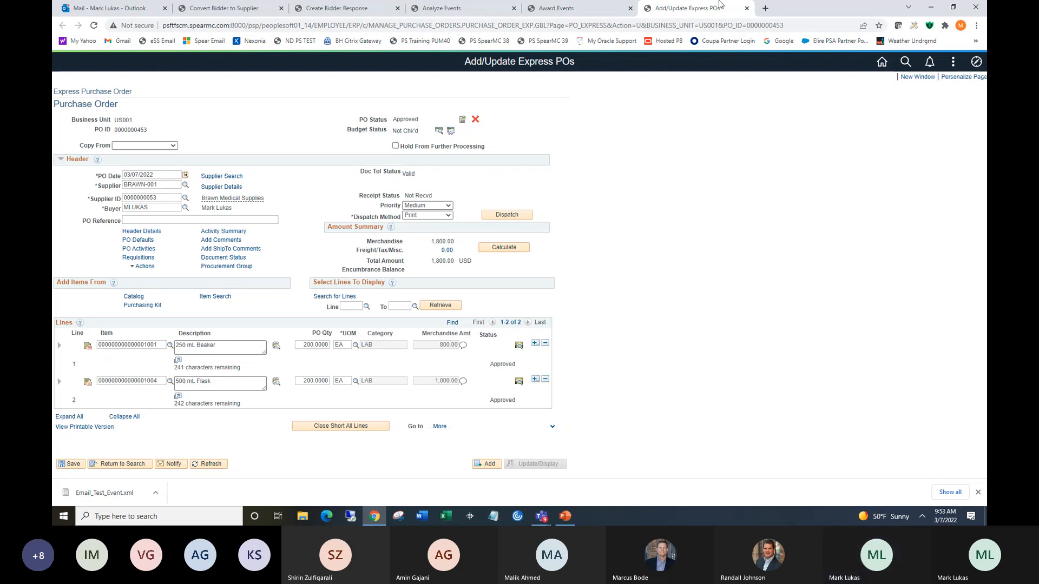
Save the award details for the Chemistry Supplies event.
left_click(557, 9)
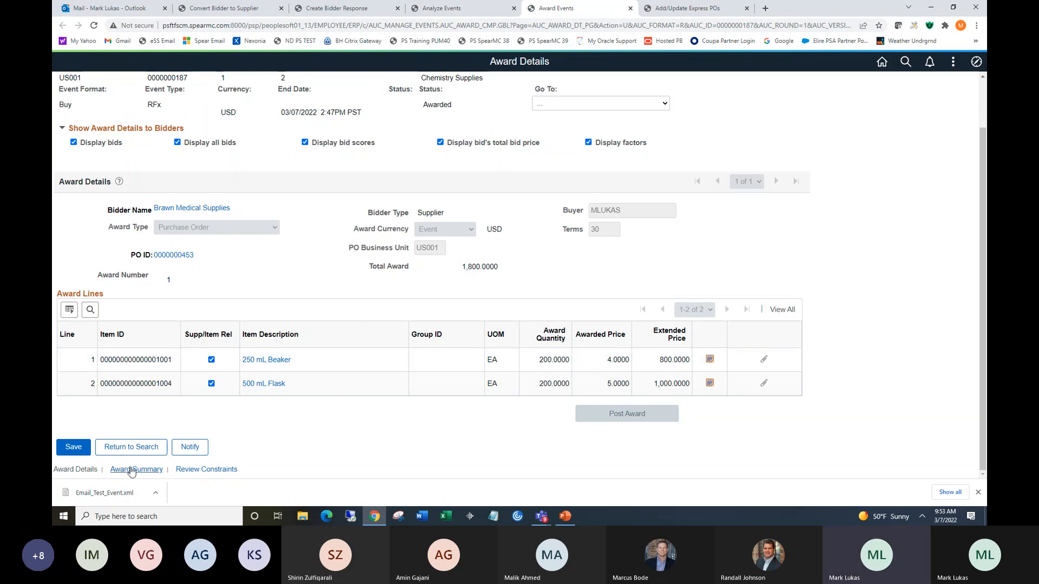
left_click(74, 448)
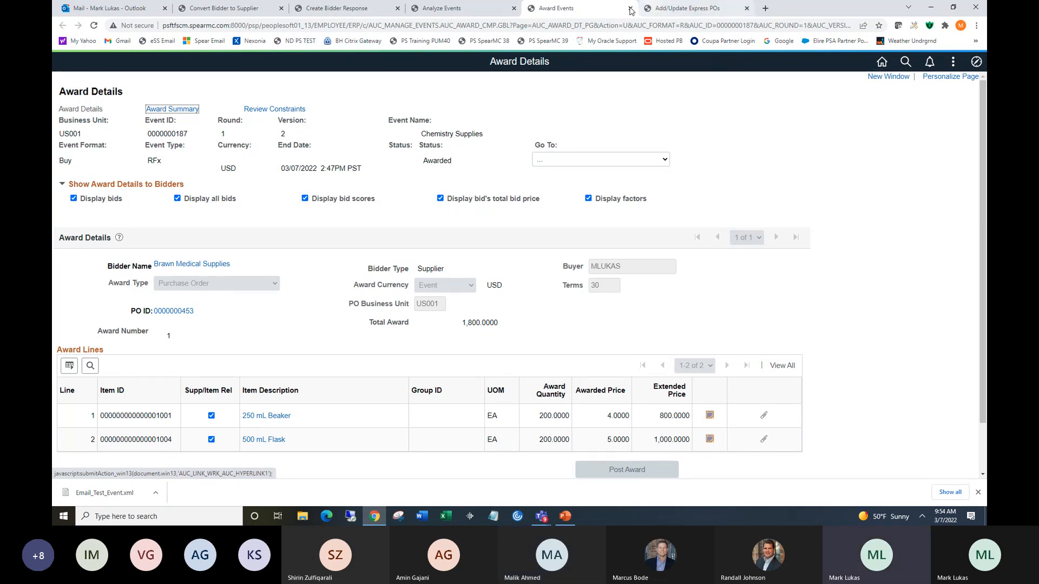
Compare the purchase order's status with the event's analysis page across the open tabs.
left_click(681, 11)
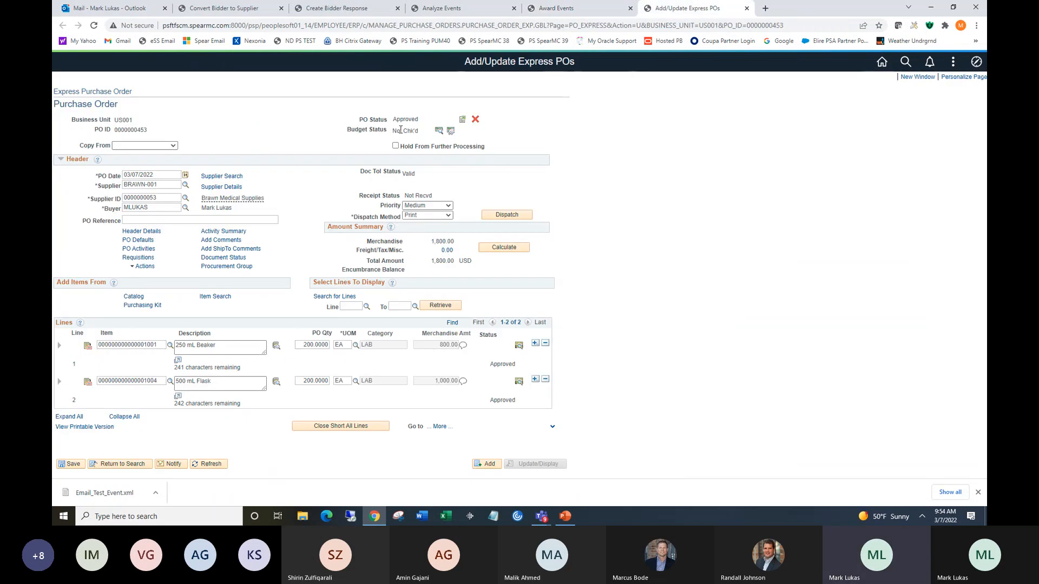
left_click_drag(395, 120, 420, 119)
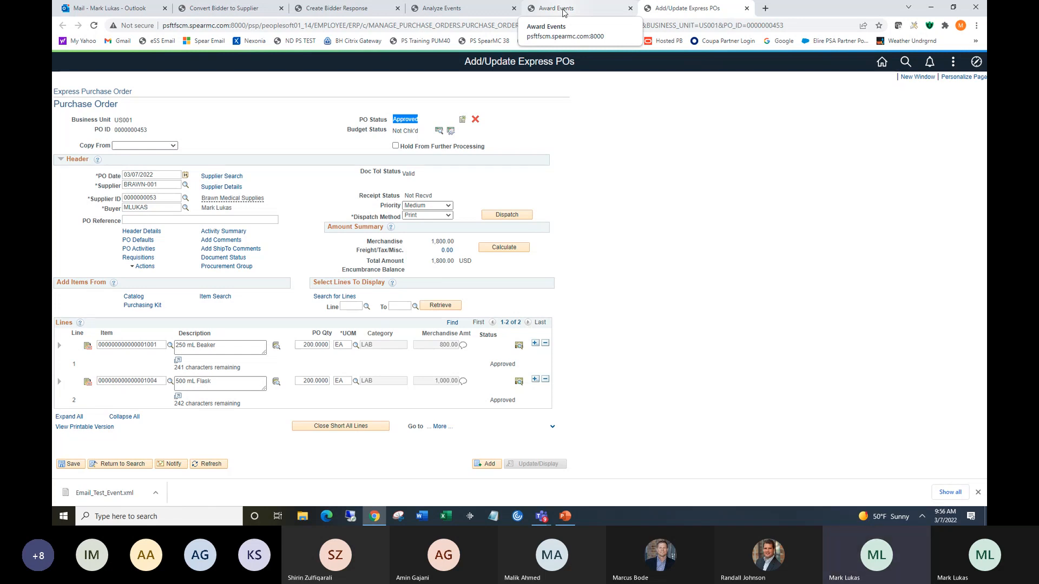
left_click(441, 9)
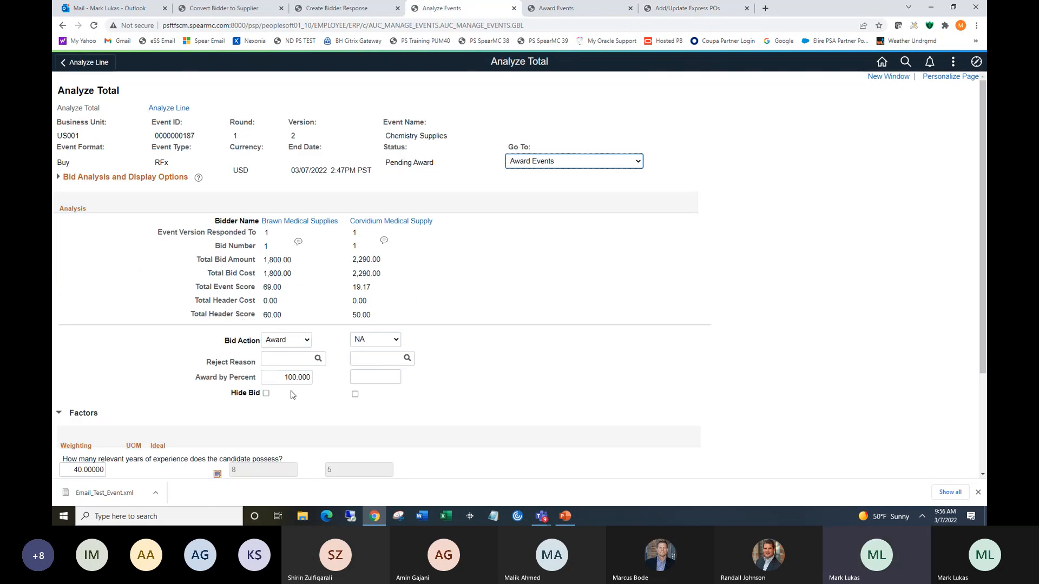
left_click(561, 161)
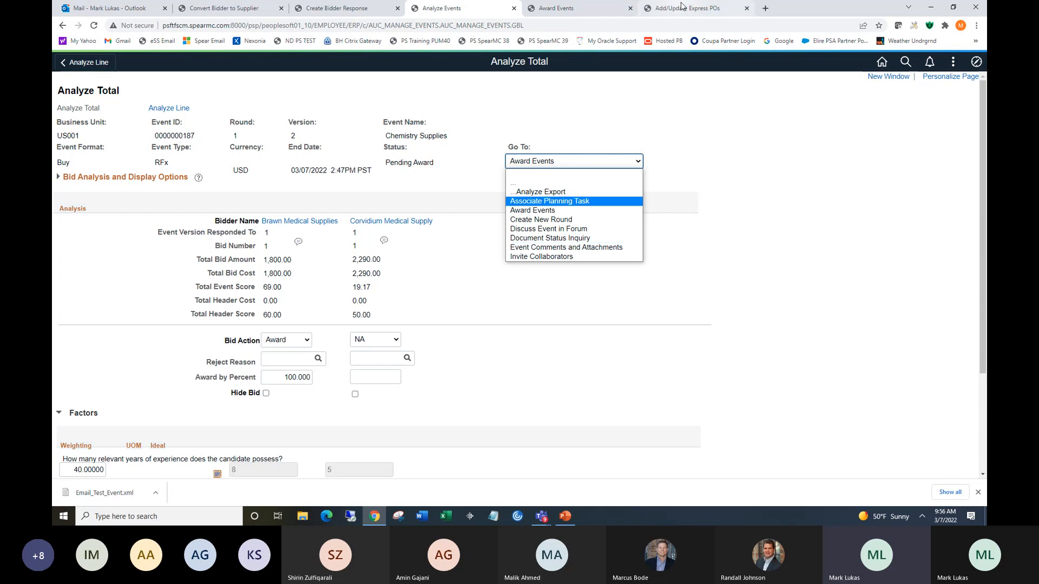
left_click(706, 8)
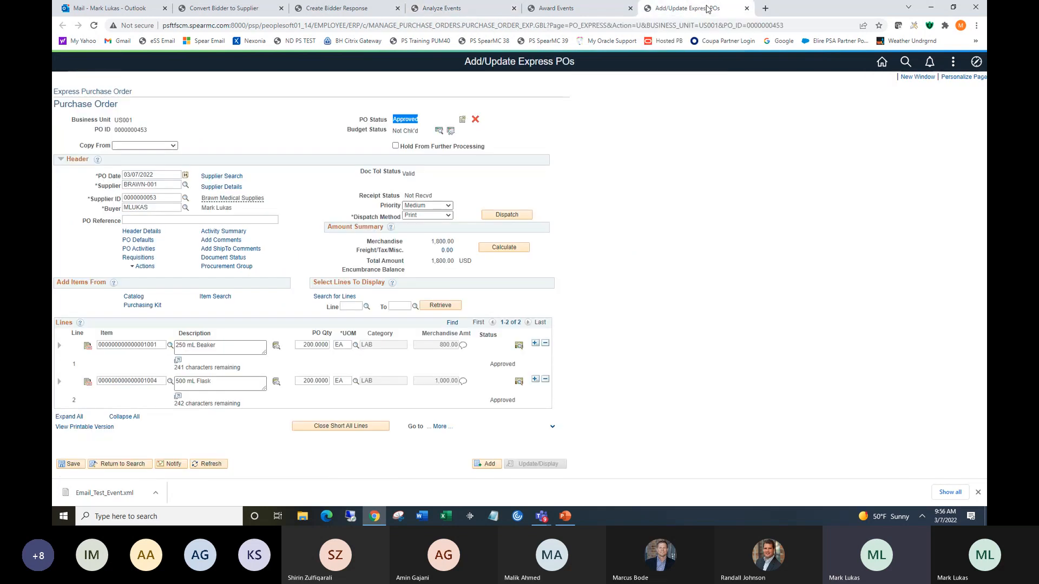
left_click(225, 259)
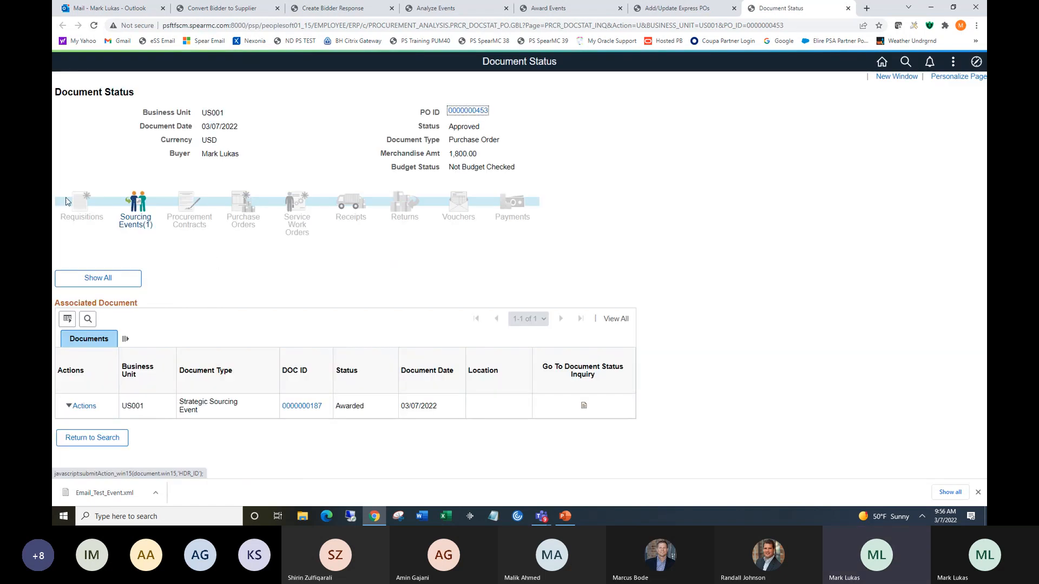
left_click(132, 225)
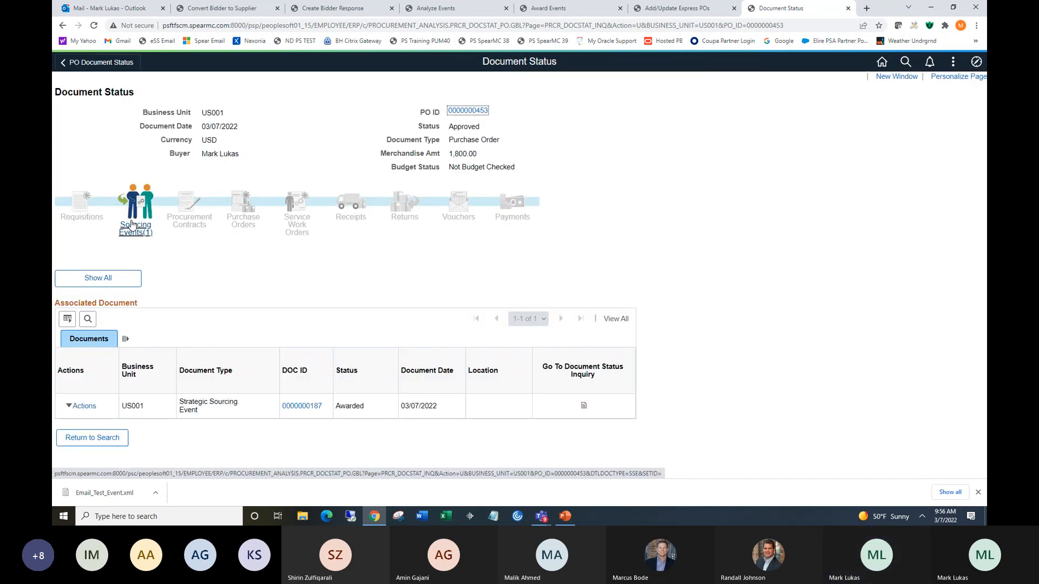
left_click(295, 406)
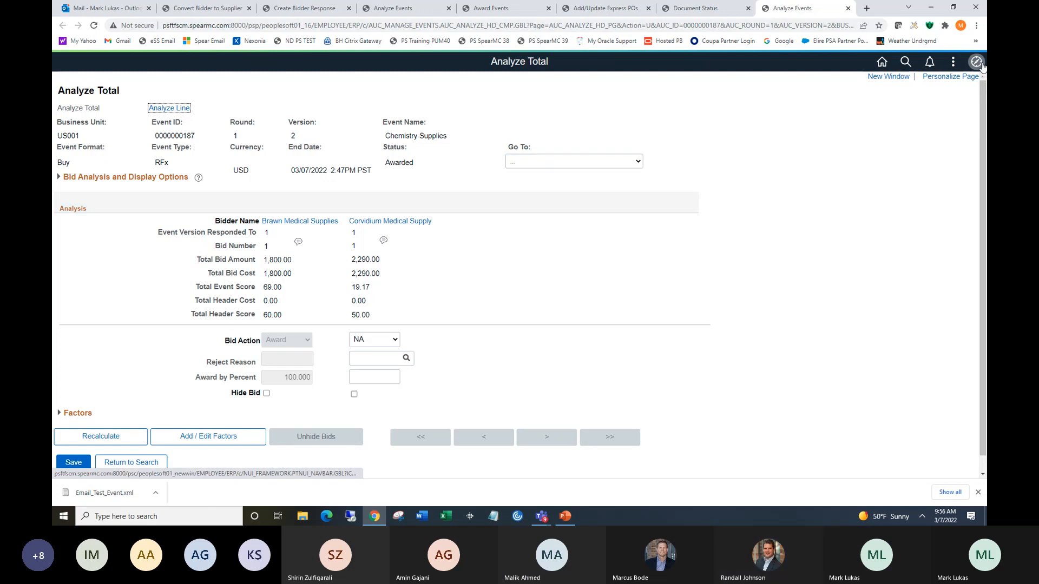
Open a new window and navigate to the Supplier Information search page for suppliers.
left_click(887, 78)
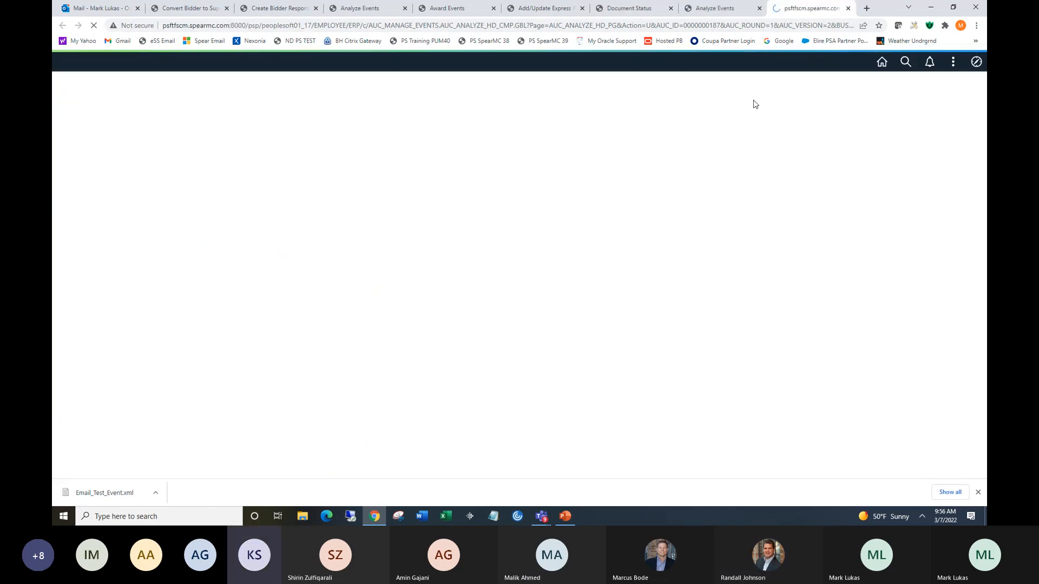
left_click(976, 62)
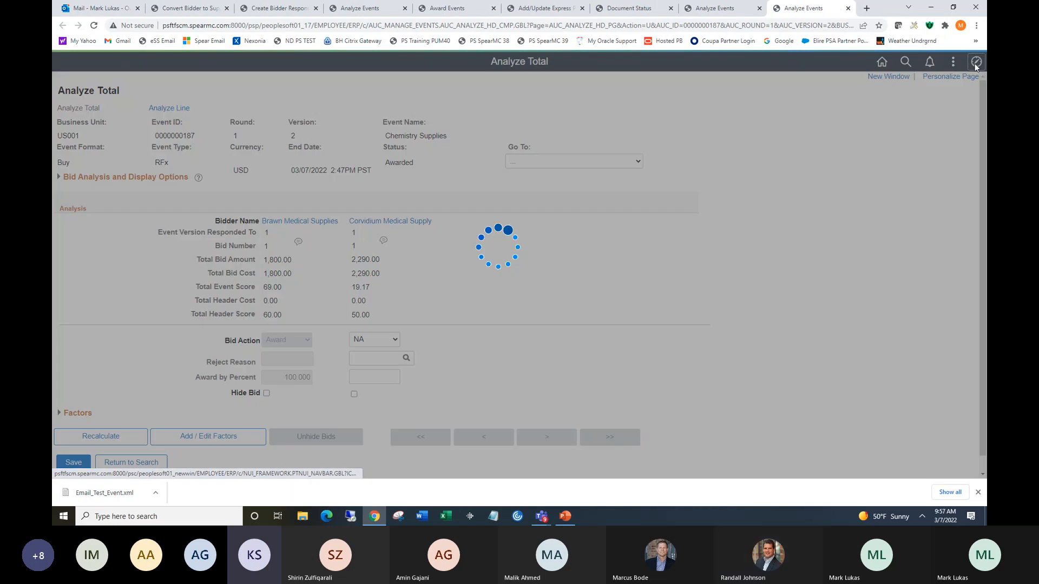
left_click(965, 222)
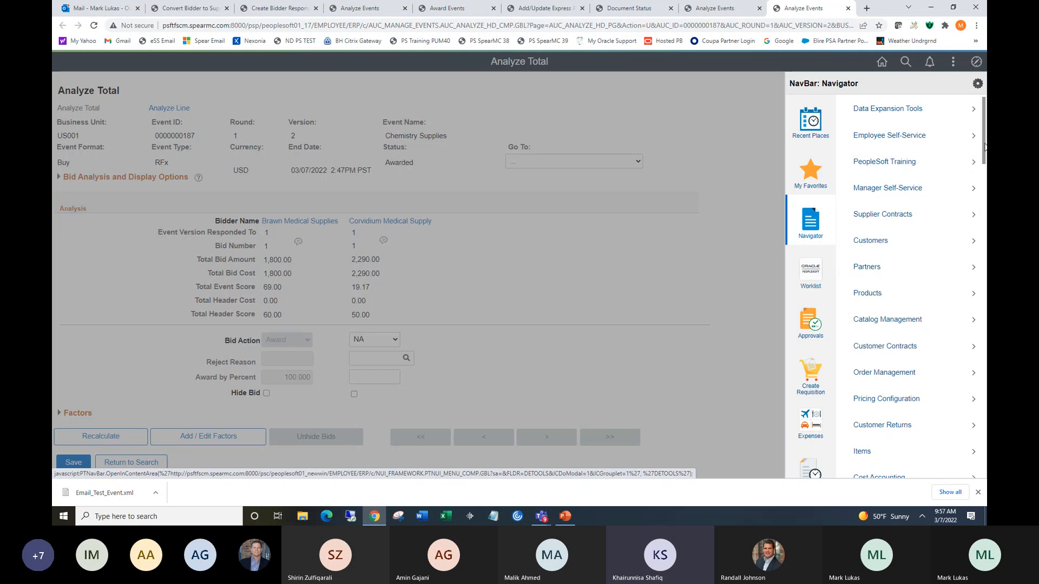
scroll(985, 146, "down", 4)
left_click(865, 232)
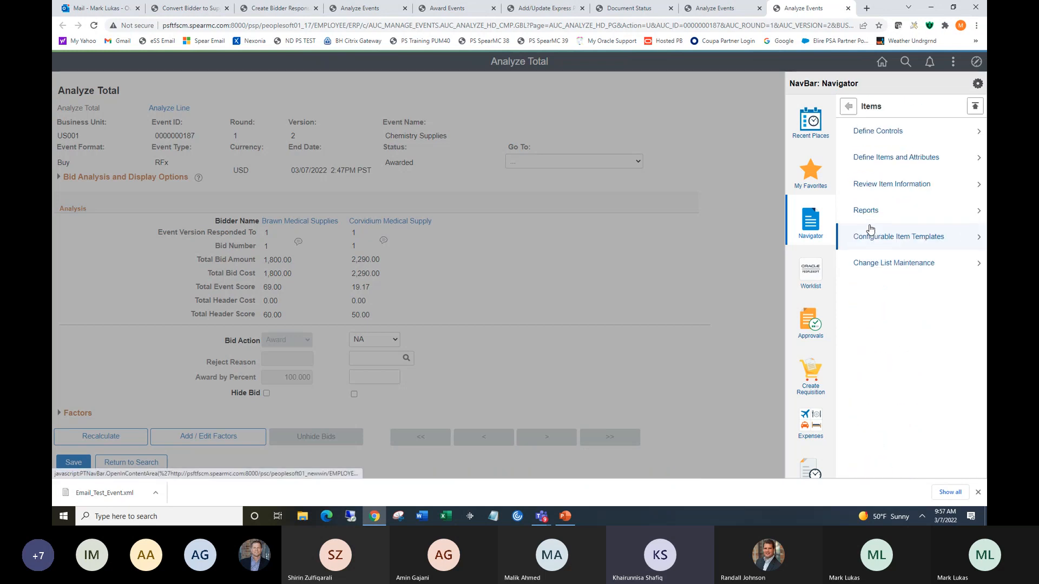
left_click(871, 135)
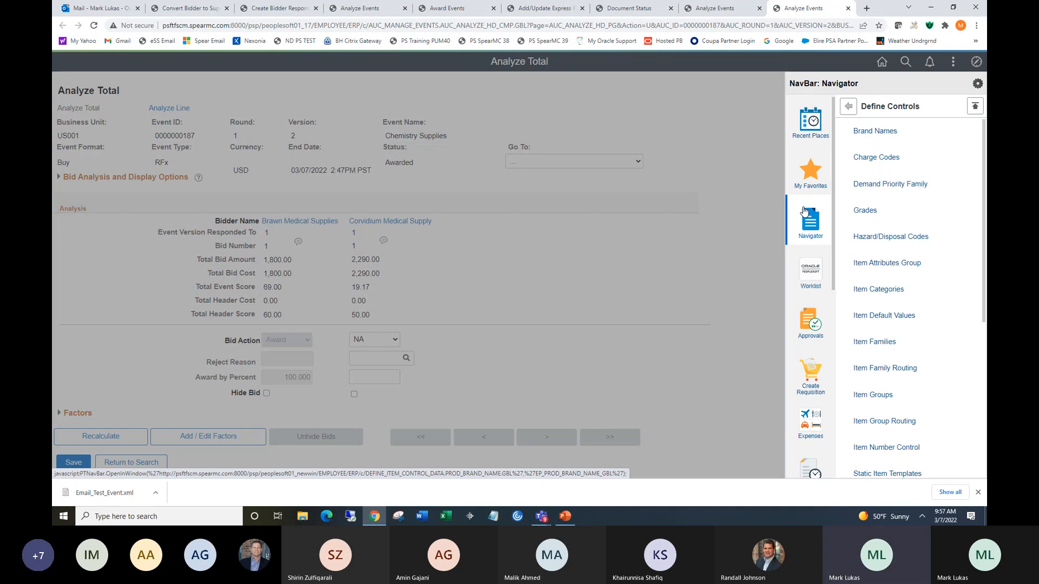
left_click(848, 107)
left_click(848, 107)
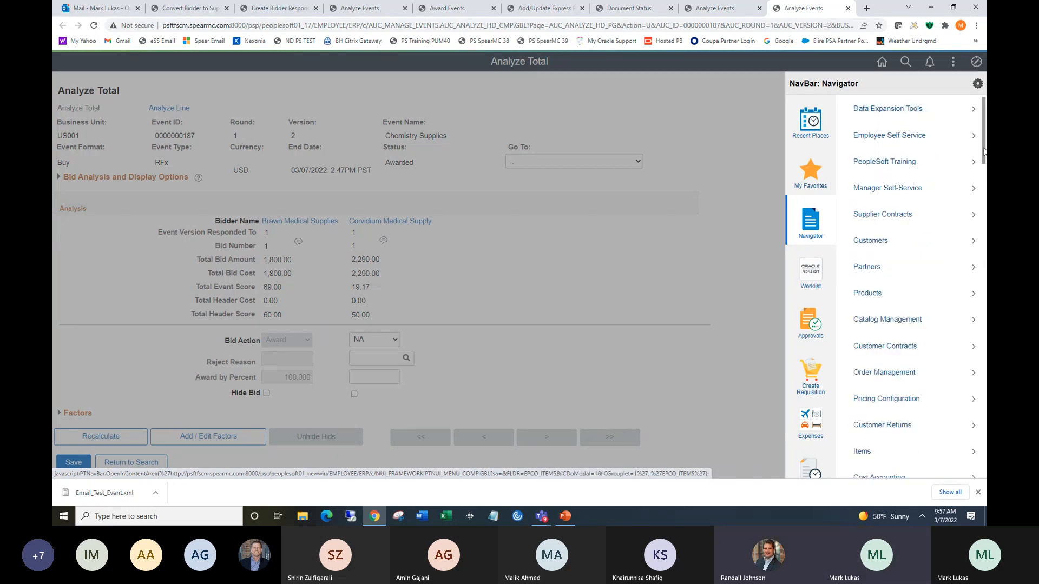
scroll(909, 281, "down", 5)
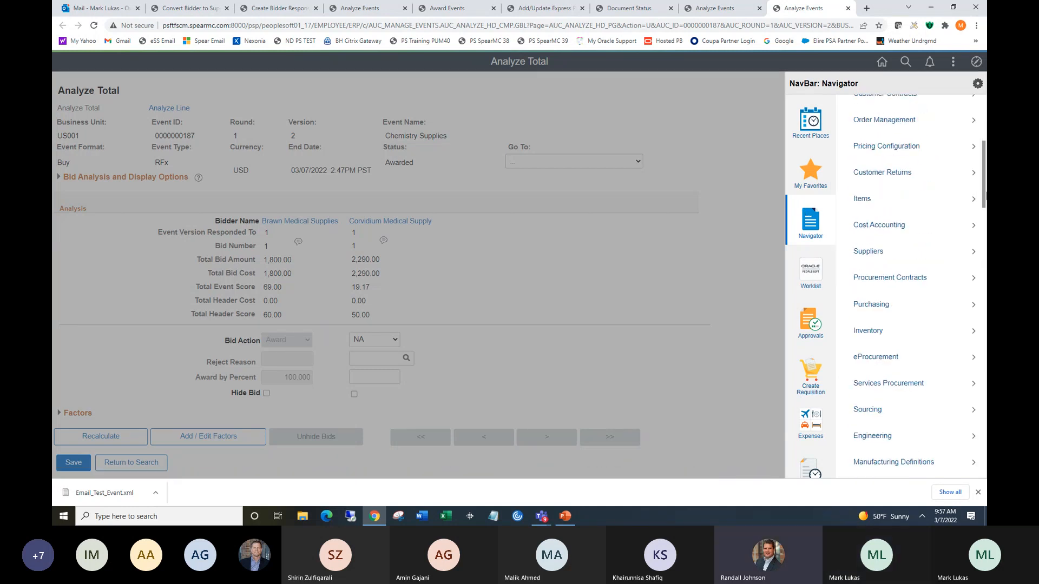
left_click(888, 251)
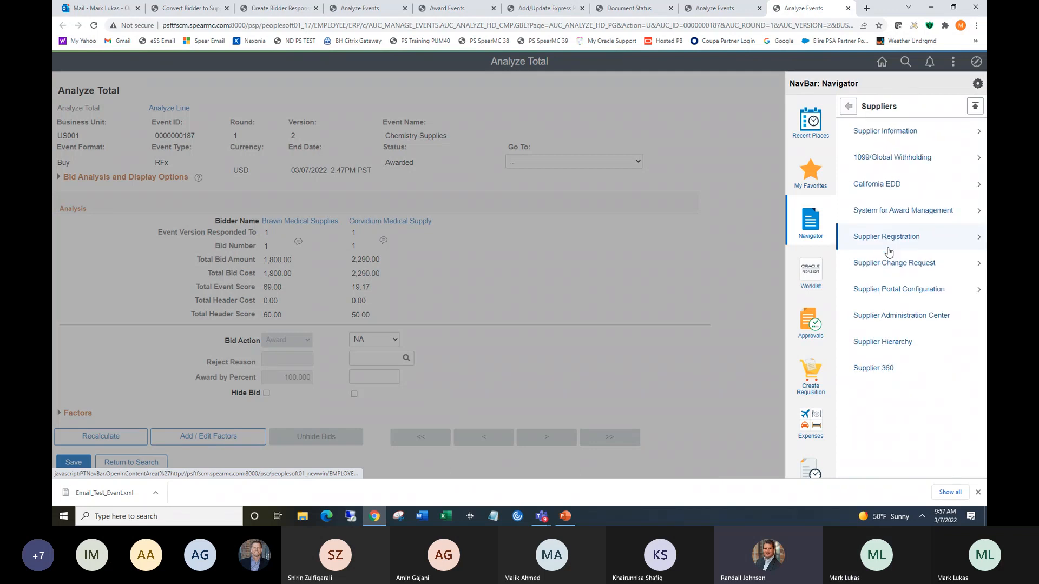
left_click(883, 132)
left_click(883, 135)
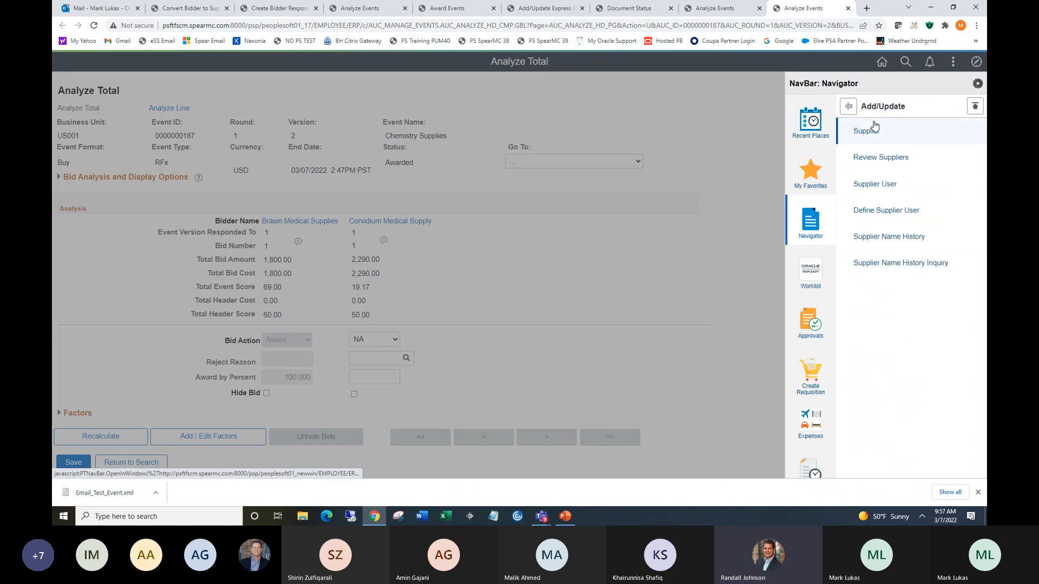
left_click(872, 130)
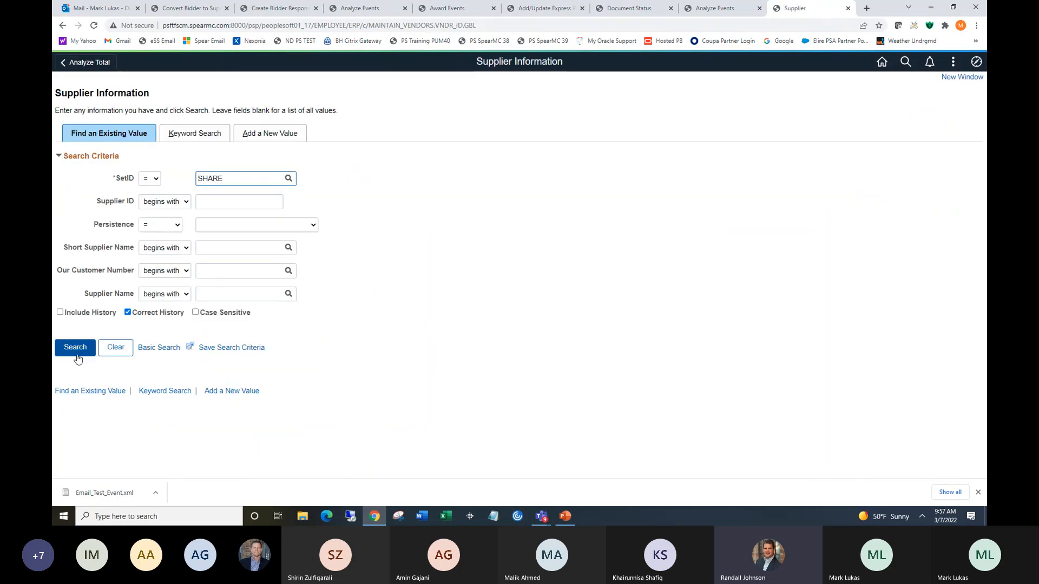
Search suppliers in SetID SHARE and open Riger Services' identifying information.
left_click(85, 350)
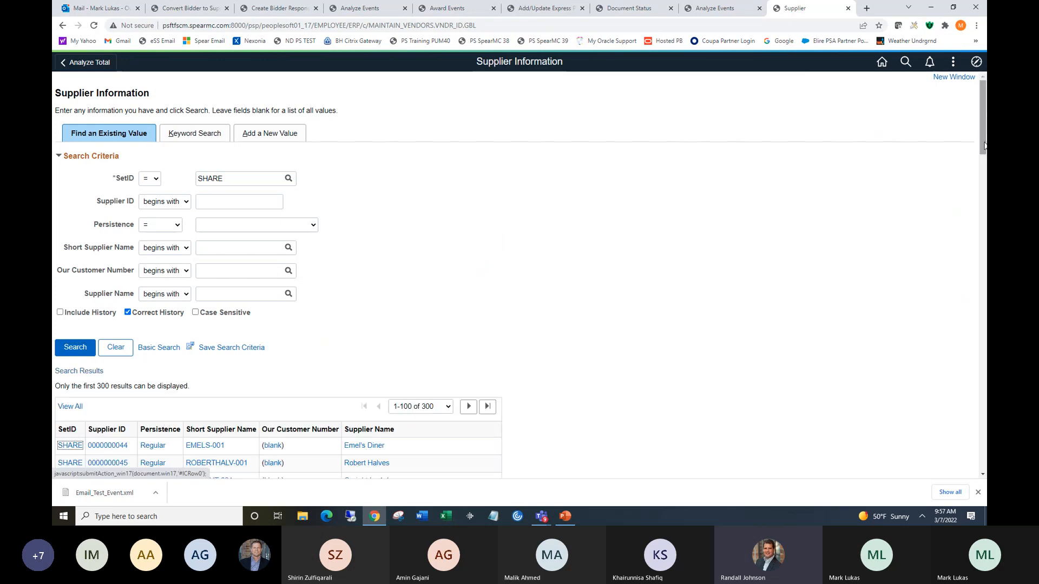
left_click_drag(984, 145, 984, 174)
left_click(365, 330)
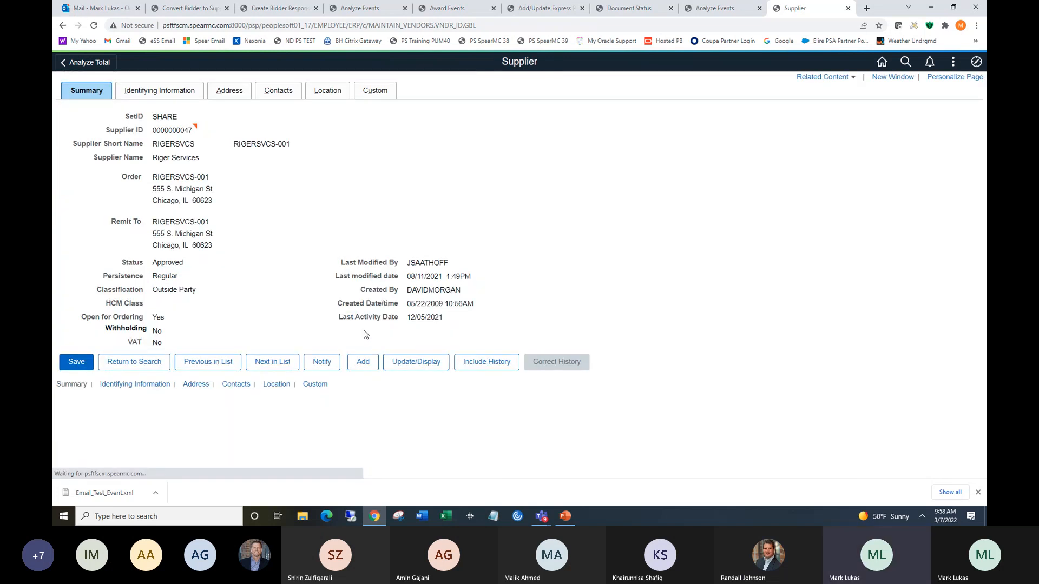
left_click(164, 91)
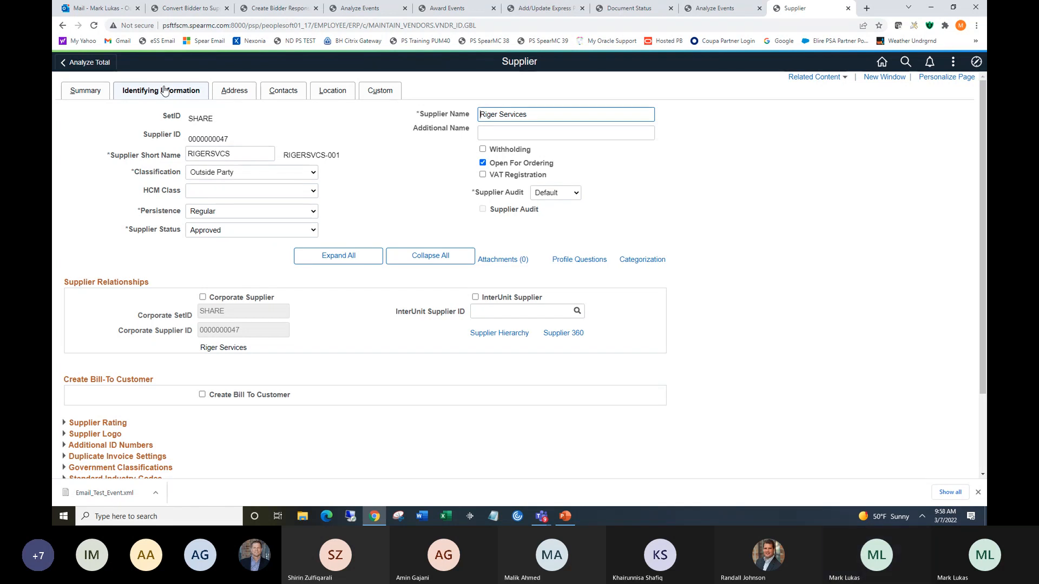
Open Convert Bidder to Supplier from favorites and search bidders in SetID SHARE.
left_click(975, 61)
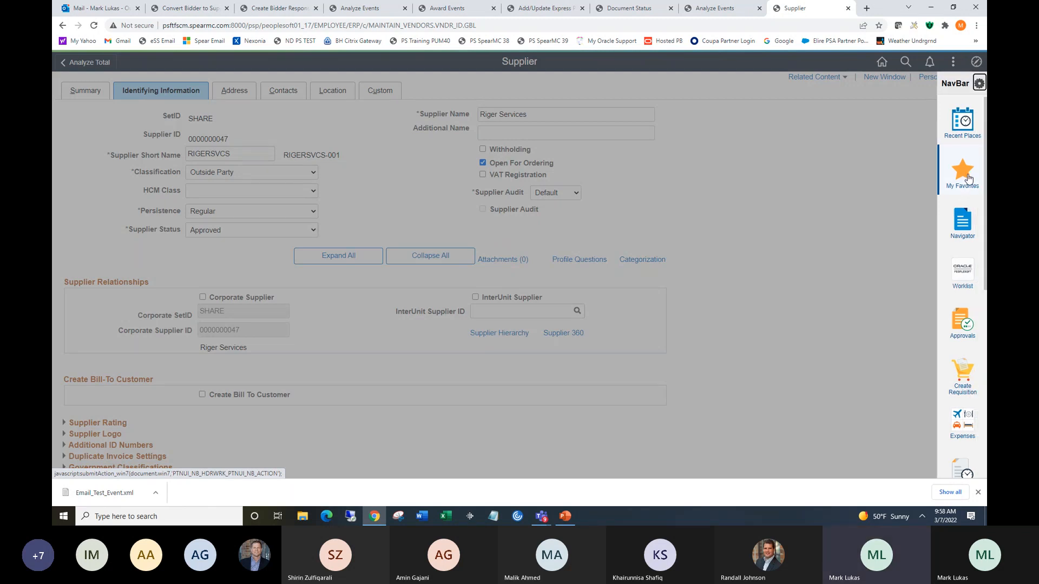
left_click(967, 178)
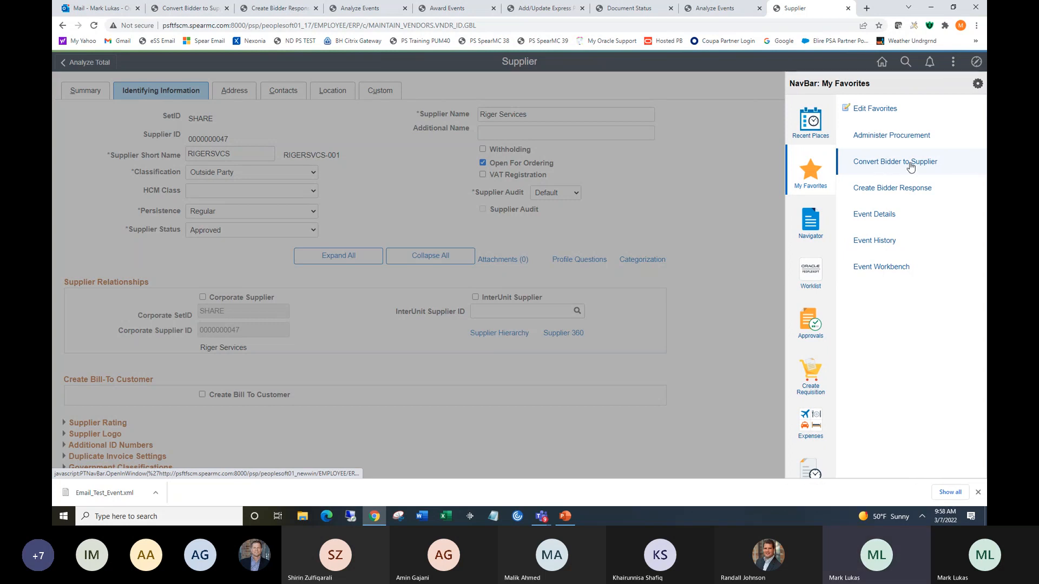
left_click(913, 165)
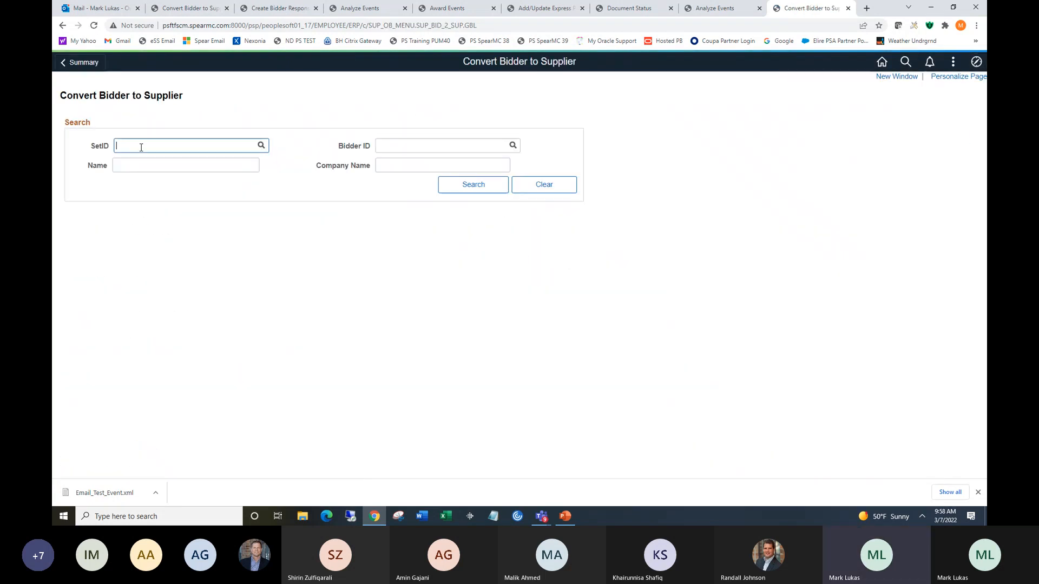
type("SHARE")
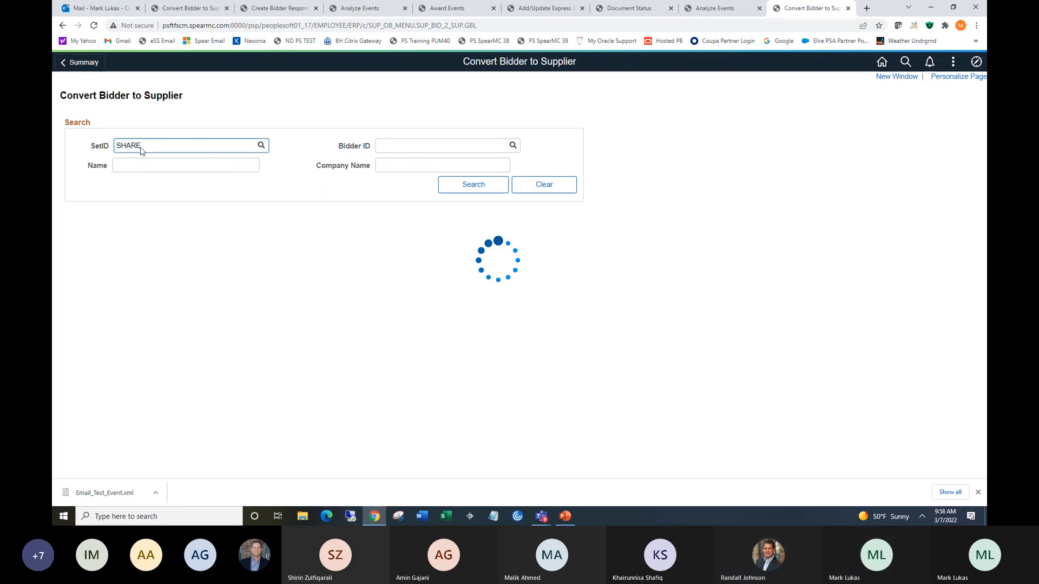
double_click(468, 186)
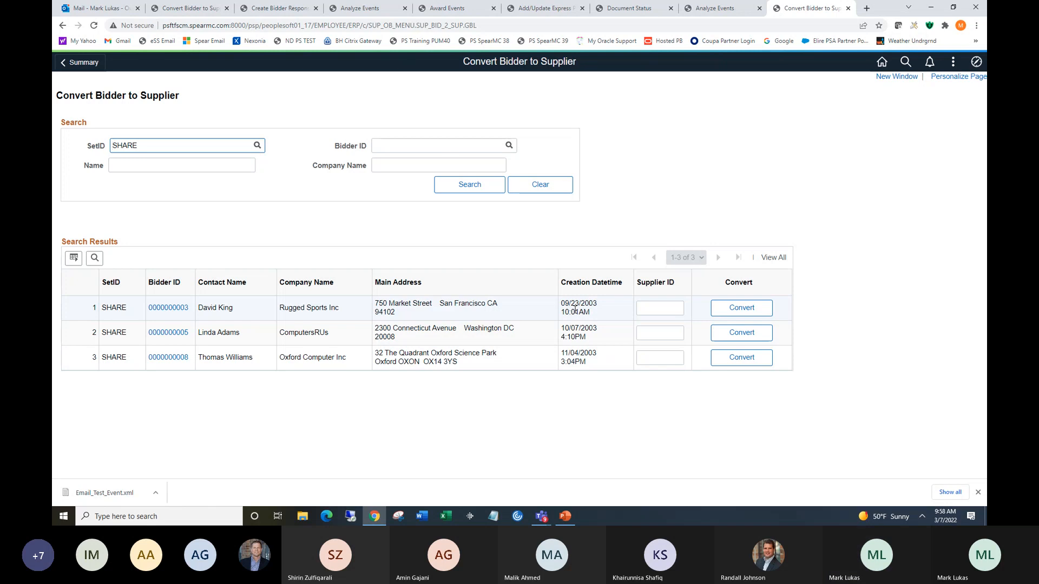
Navigate through Items and Define Items and Attributes to the Define Item search page.
left_click(976, 62)
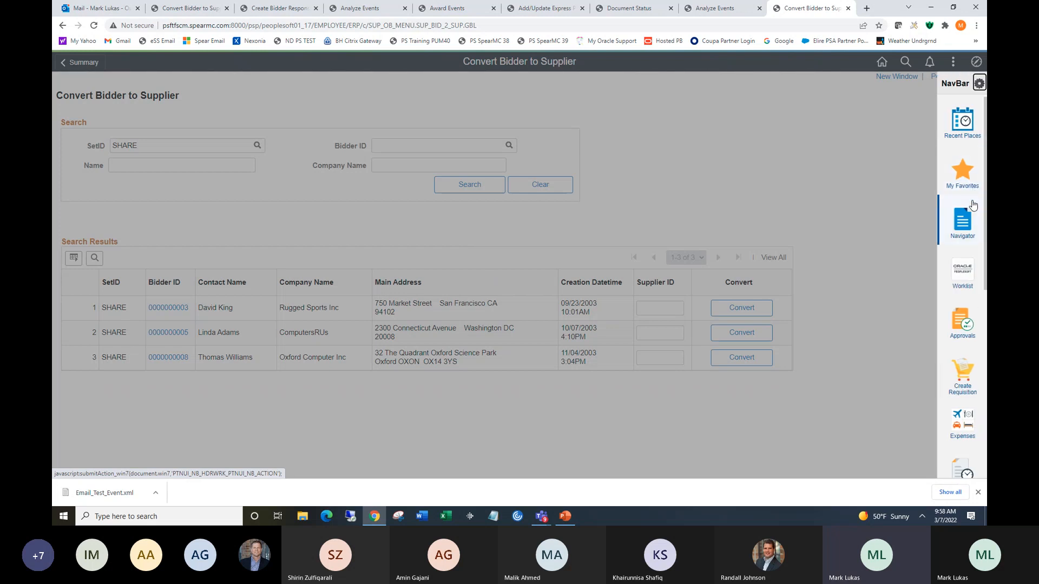
left_click(971, 208)
left_click(848, 107)
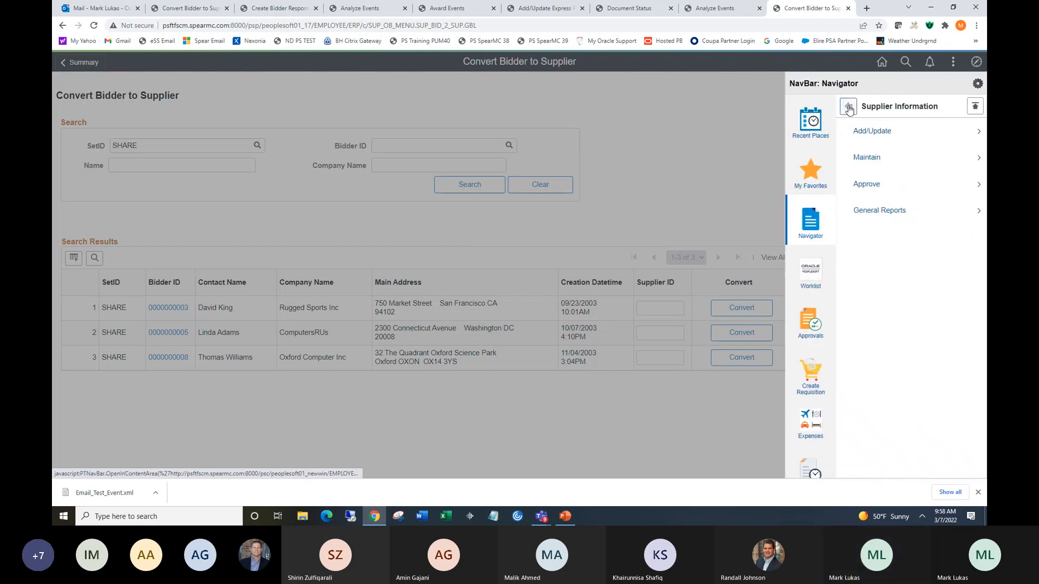
left_click(848, 107)
left_click(848, 107)
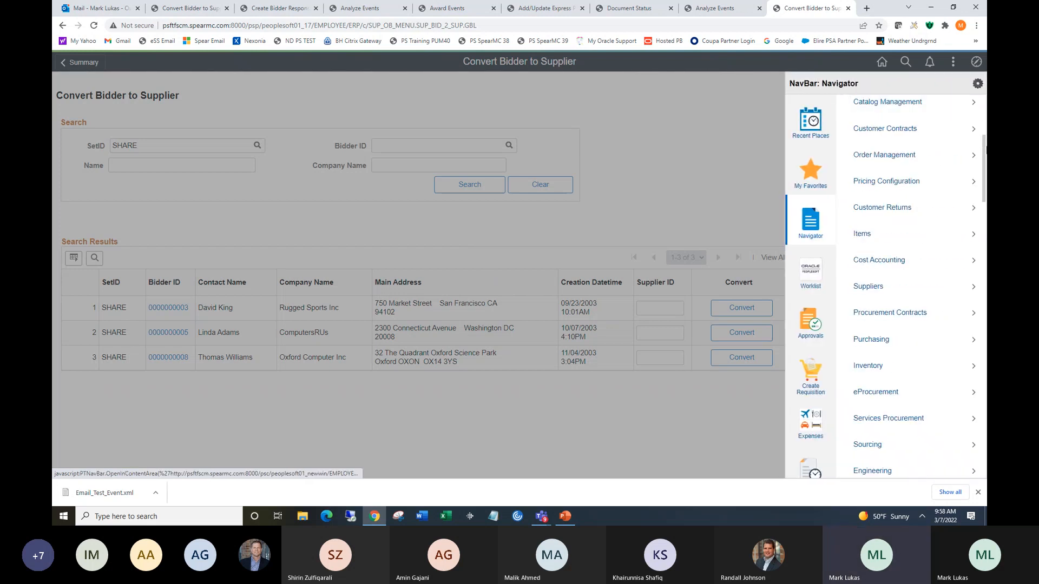
scroll(914, 286, "down", 5)
left_click_drag(985, 197, 985, 160)
left_click(912, 184)
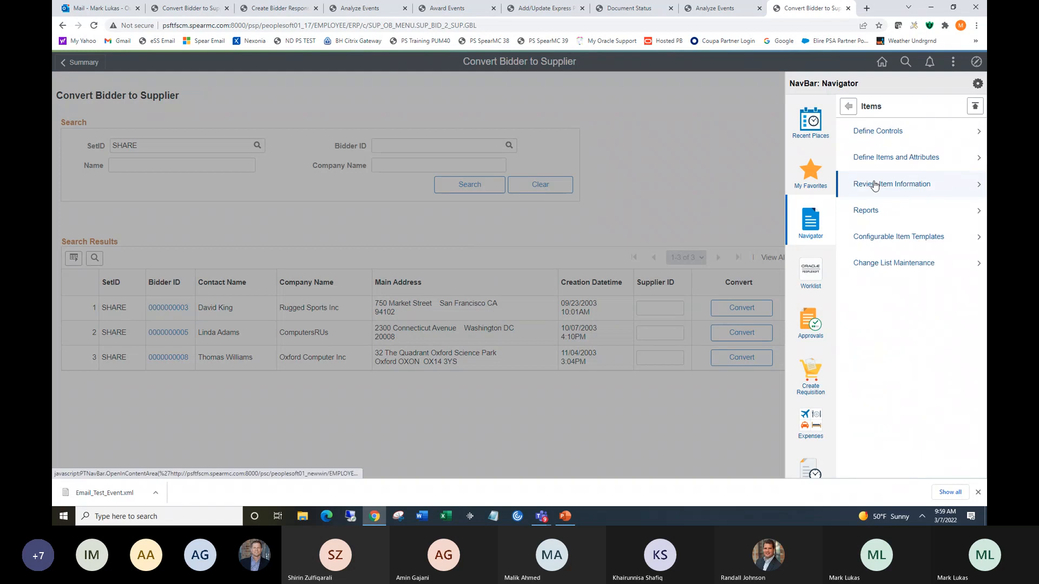
left_click(864, 133)
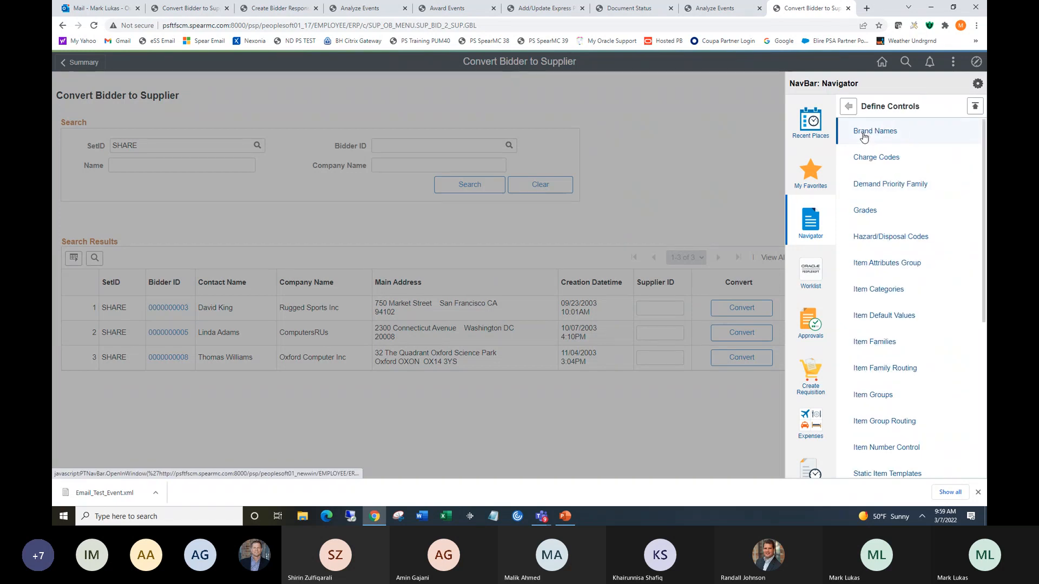
left_click(847, 106)
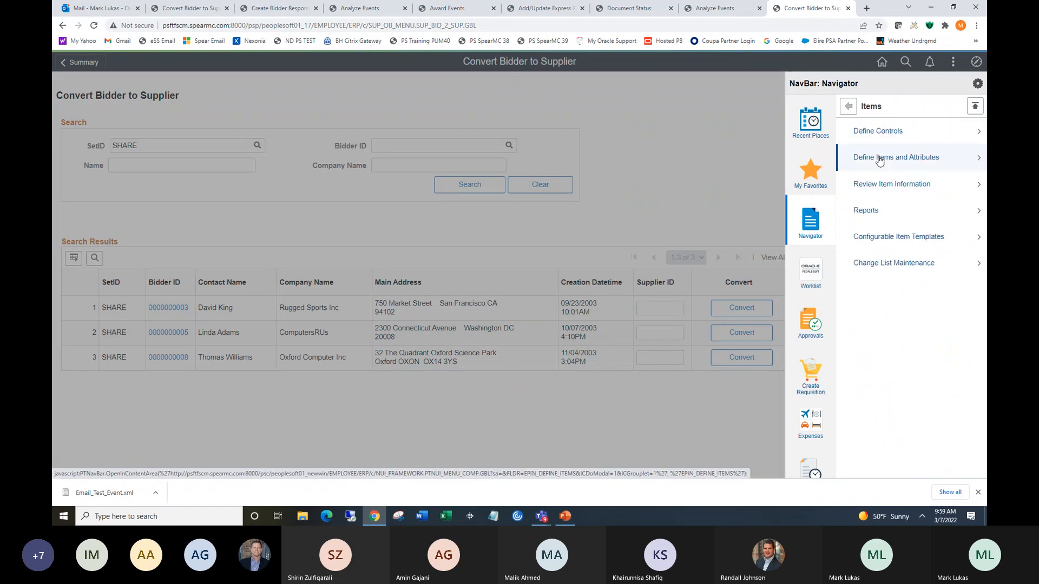
left_click(879, 159)
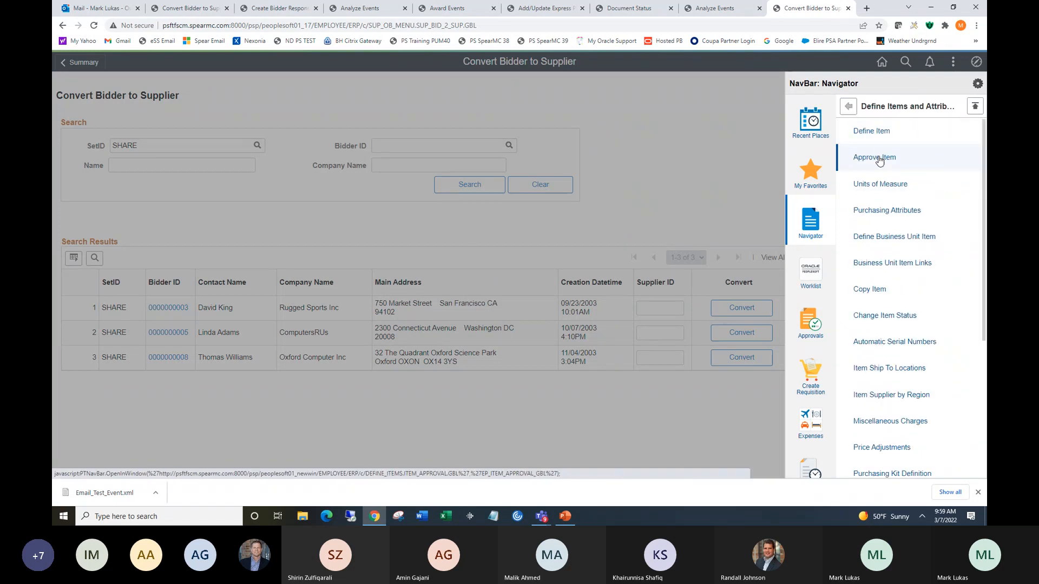
left_click(870, 131)
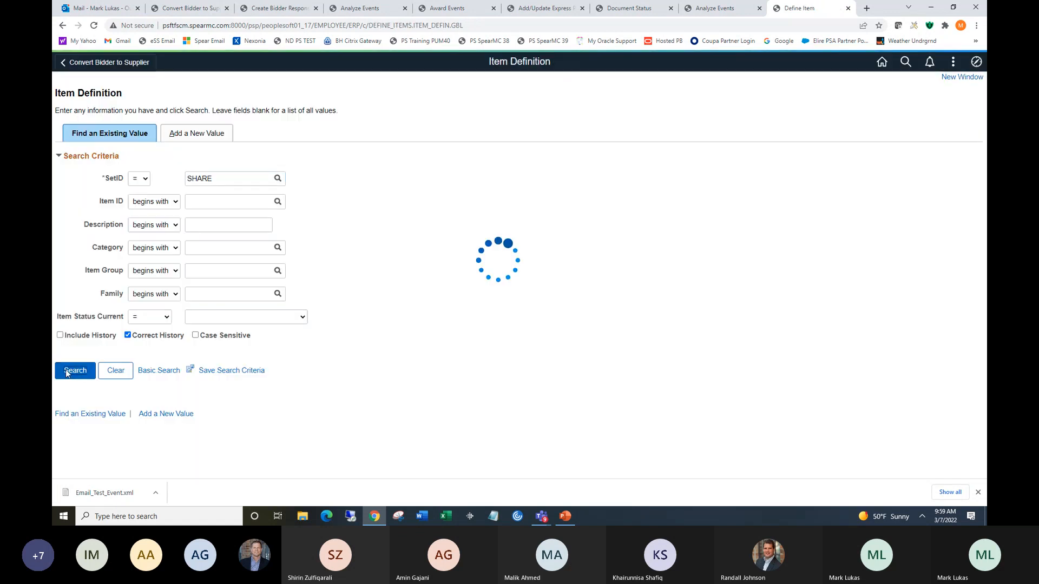
Open the 250 mL Beaker item and review its Item Supplier attributes for Brawn Medical Supplies.
left_click(130, 468)
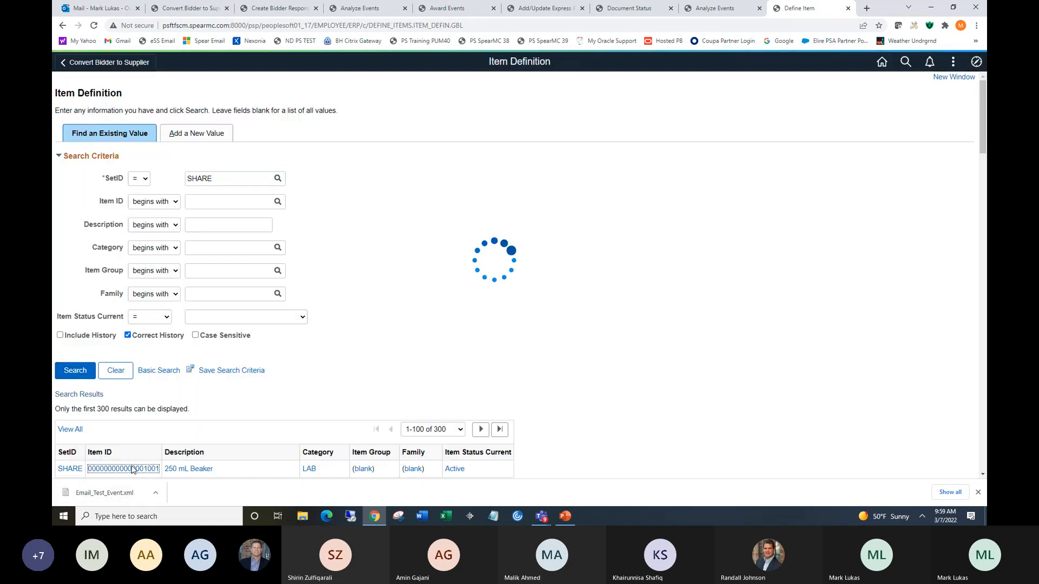
left_click(303, 370)
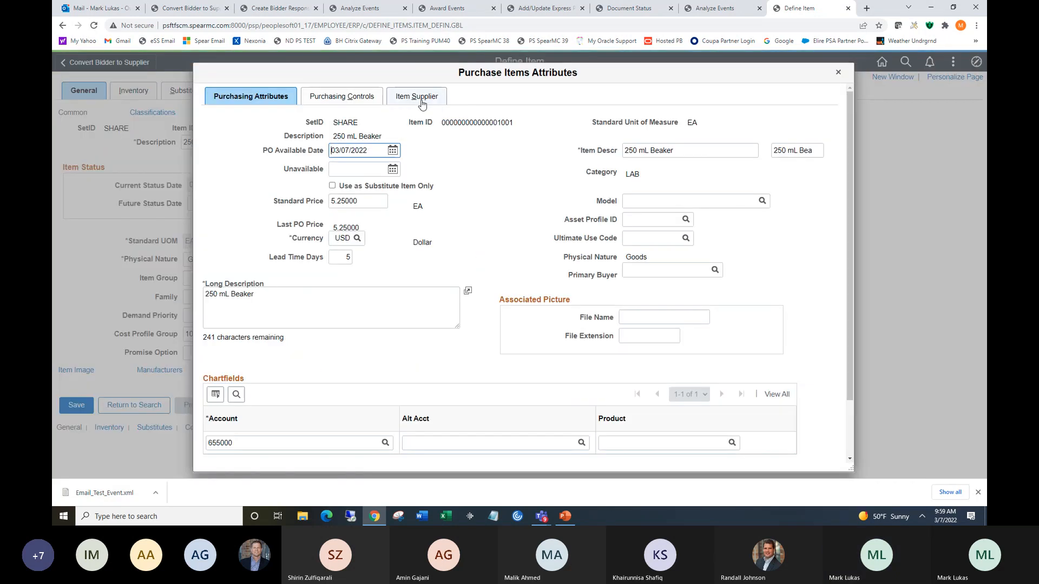
left_click(421, 98)
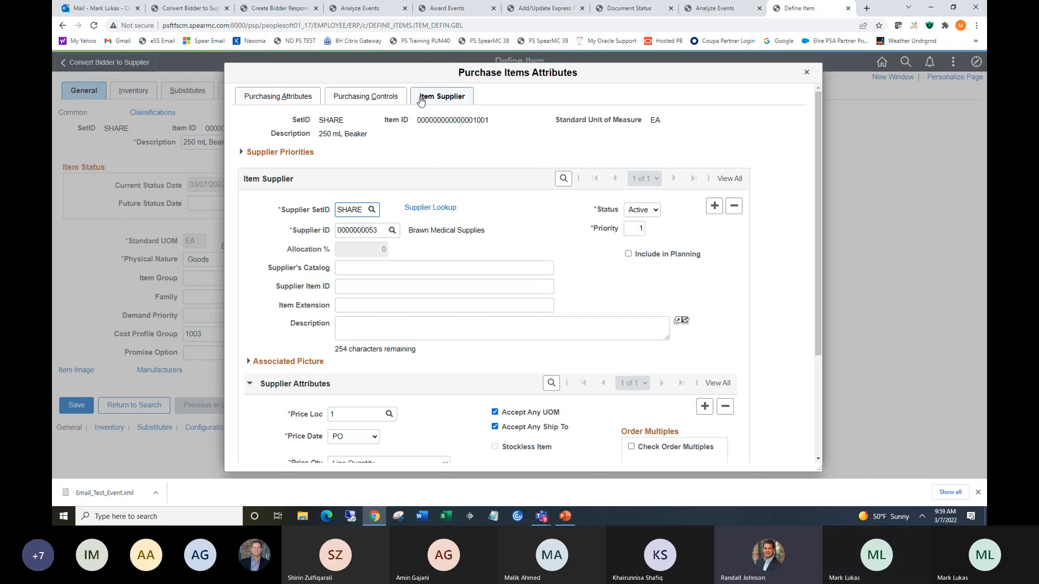
left_click_drag(820, 98, 817, 166)
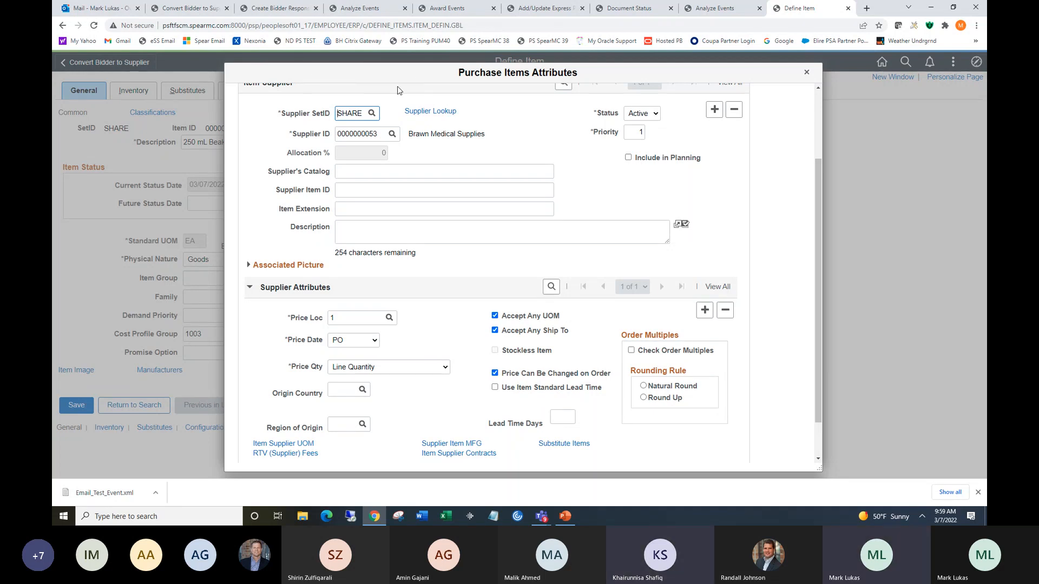
left_click_drag(398, 90, 394, 147)
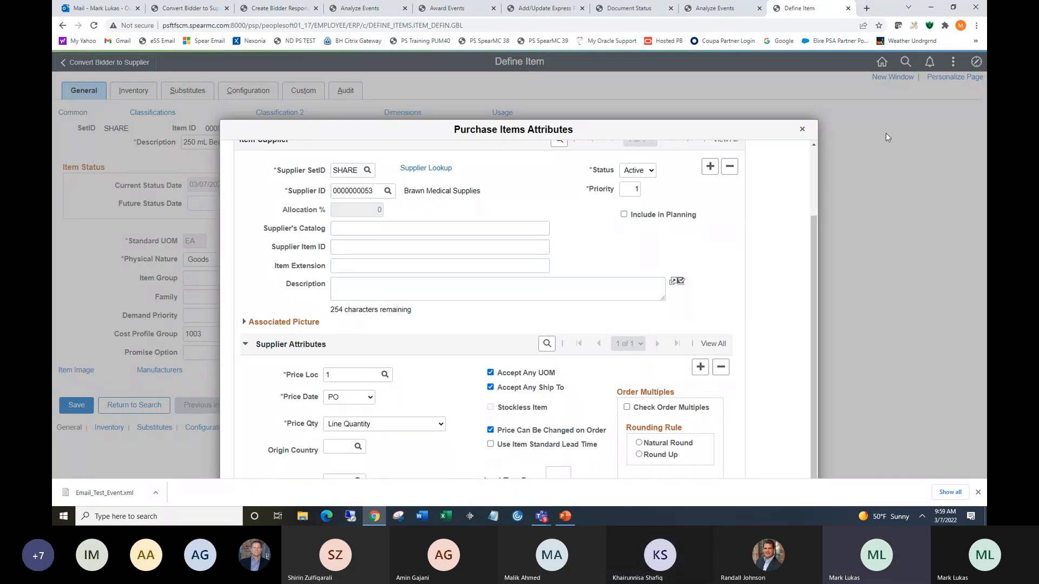
left_click_drag(606, 128, 610, 69)
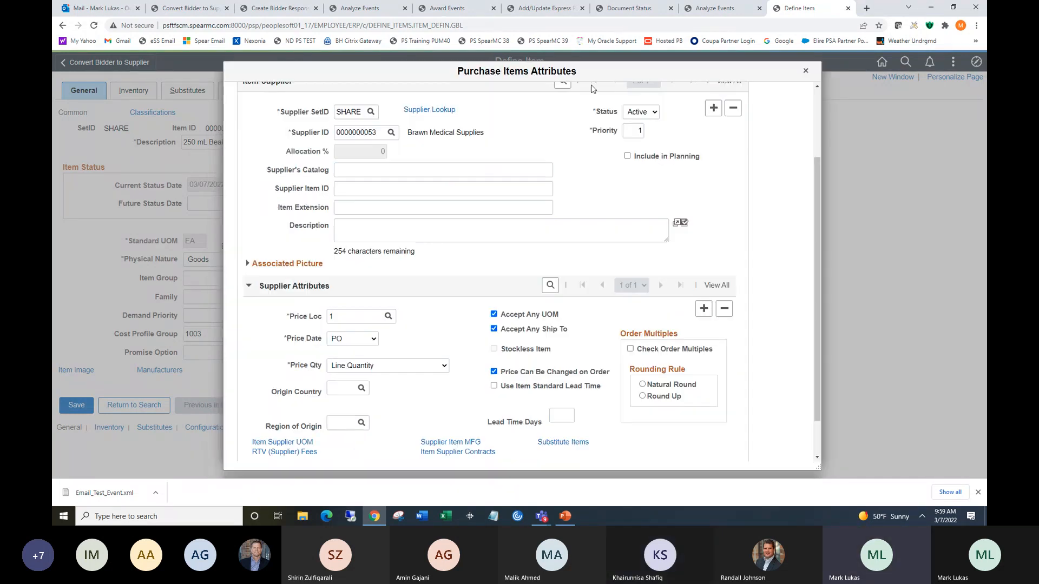
Review the item supplier's UOM and pricing information, including the supplier price, then close the dialogs.
left_click(287, 443)
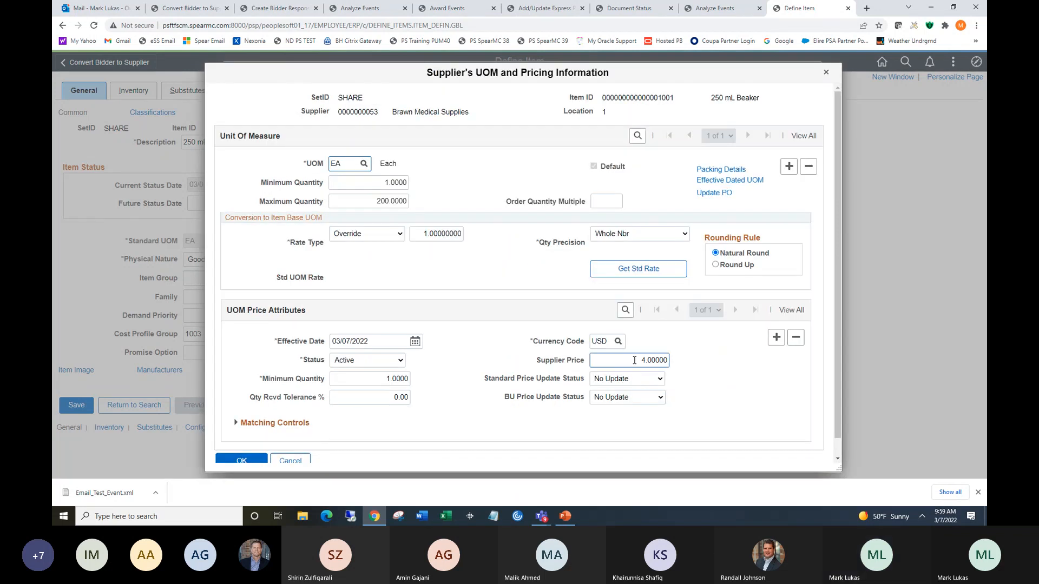
left_click_drag(634, 360, 667, 357)
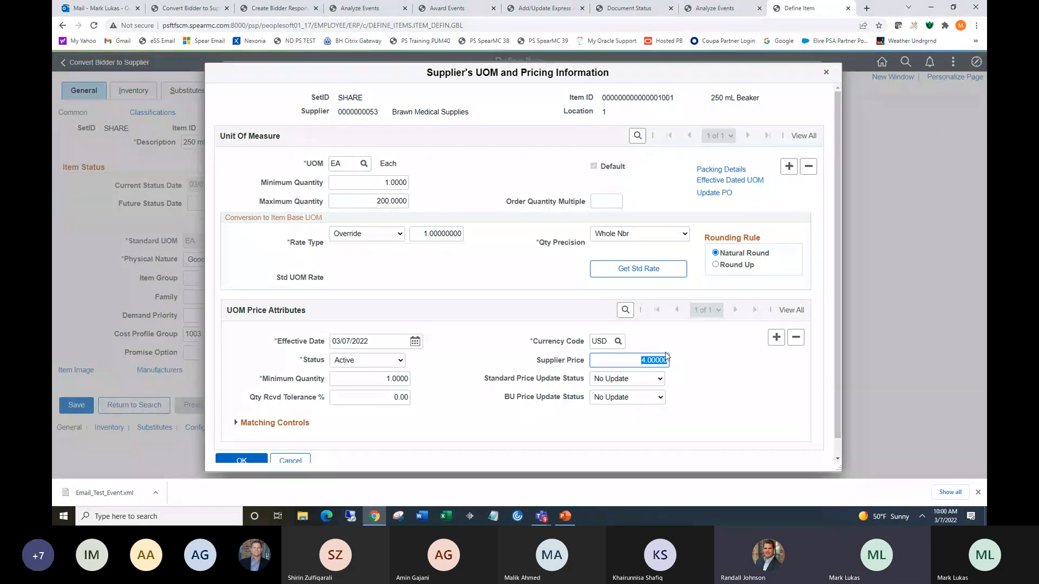
left_click(260, 461)
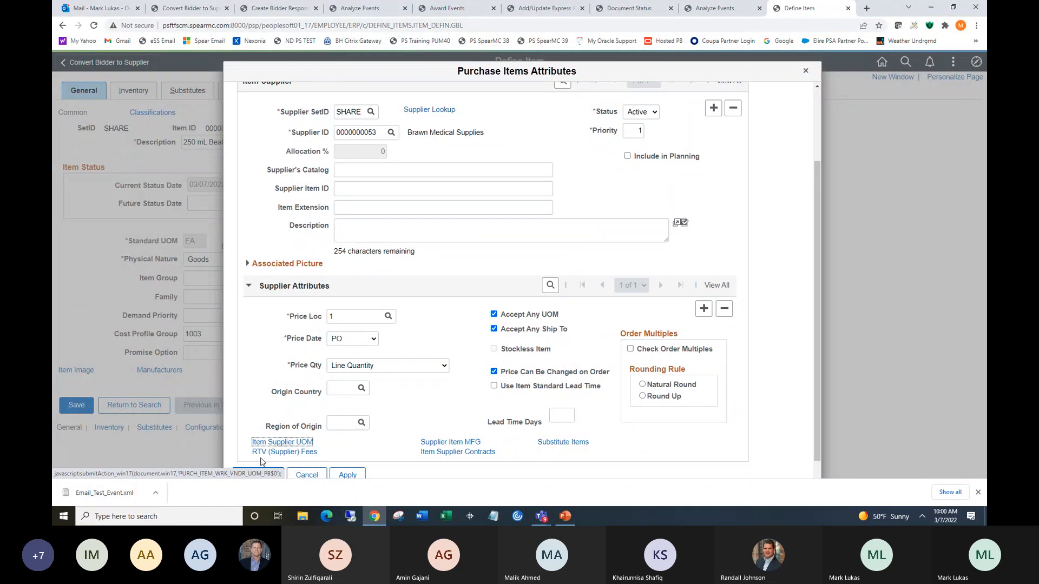
left_click(805, 71)
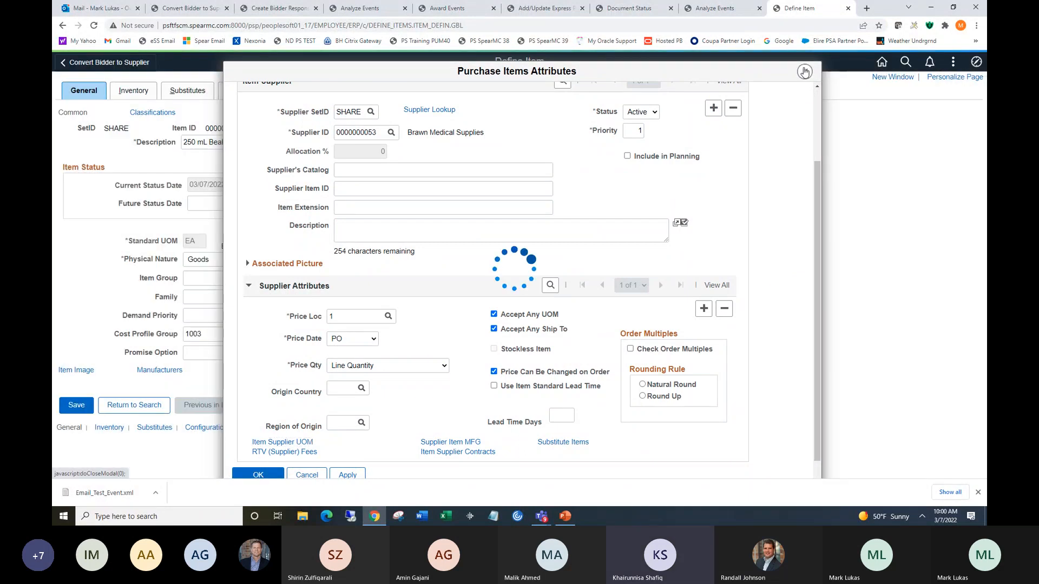
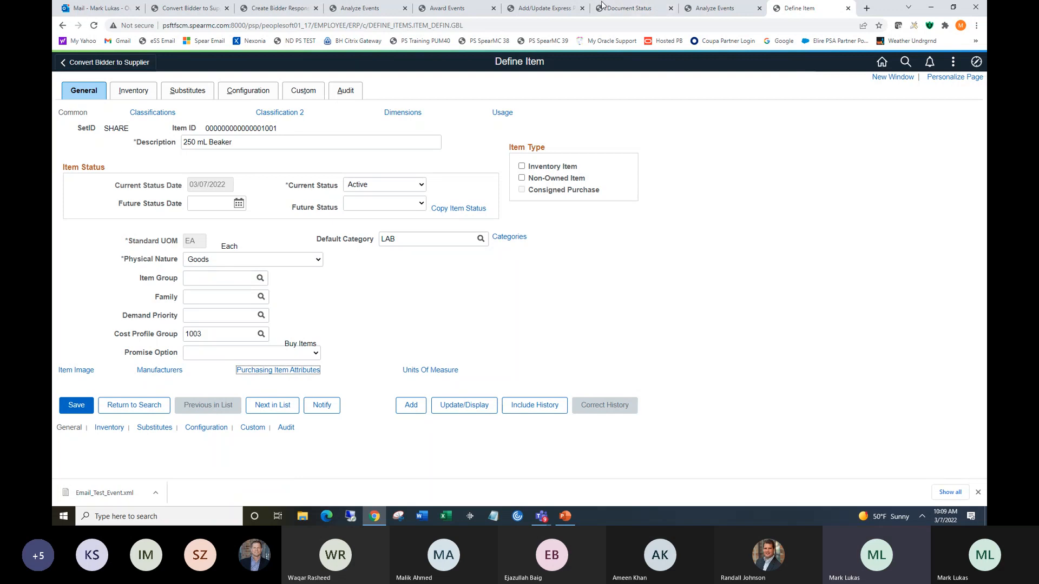
Switch to the Award Events tab and navigate through Sourcing and Create Events to open Bid Factor Setup.
left_click(344, 9)
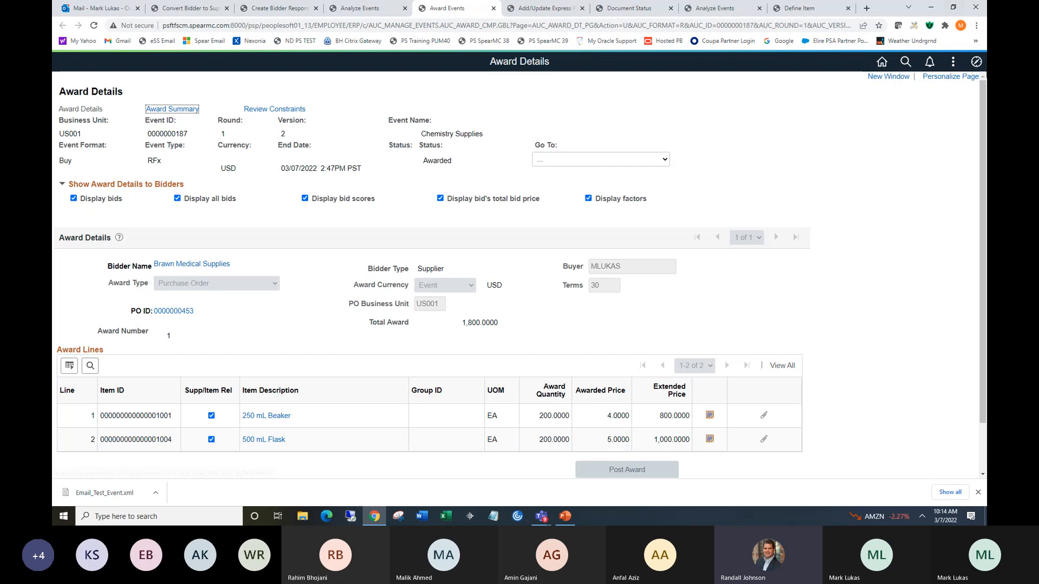
left_click(976, 62)
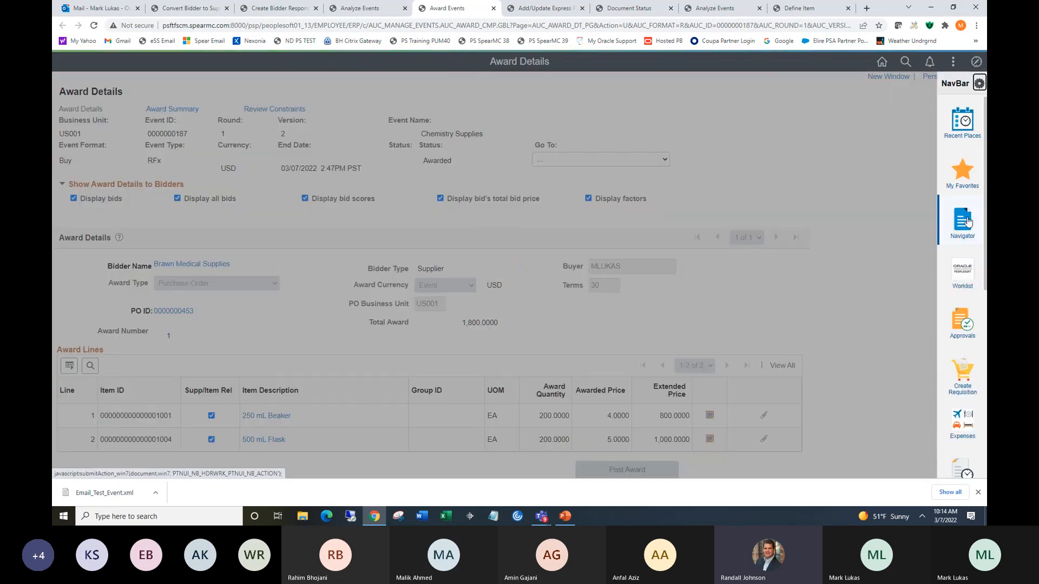
left_click(970, 180)
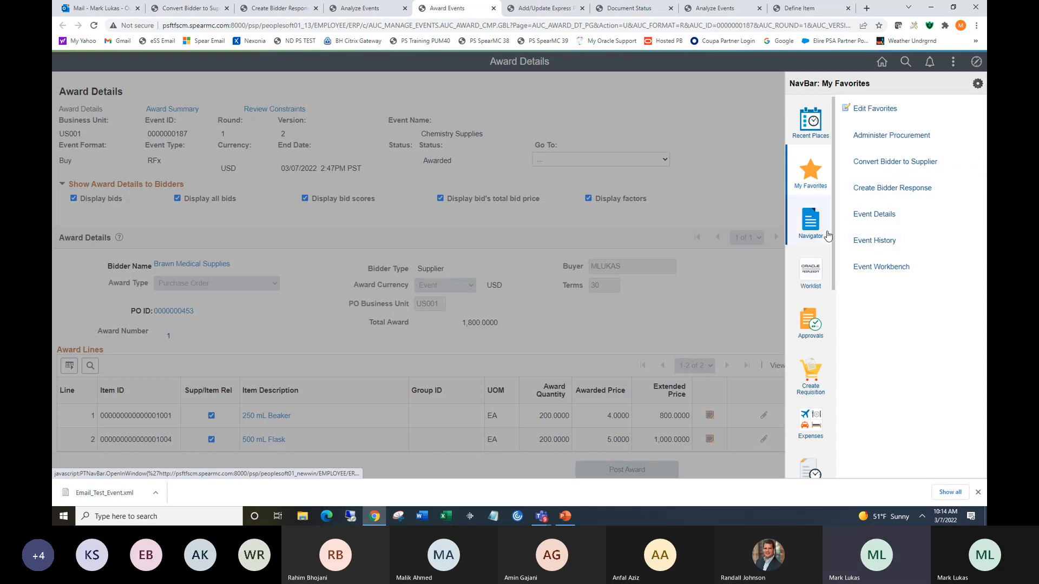
left_click(811, 226)
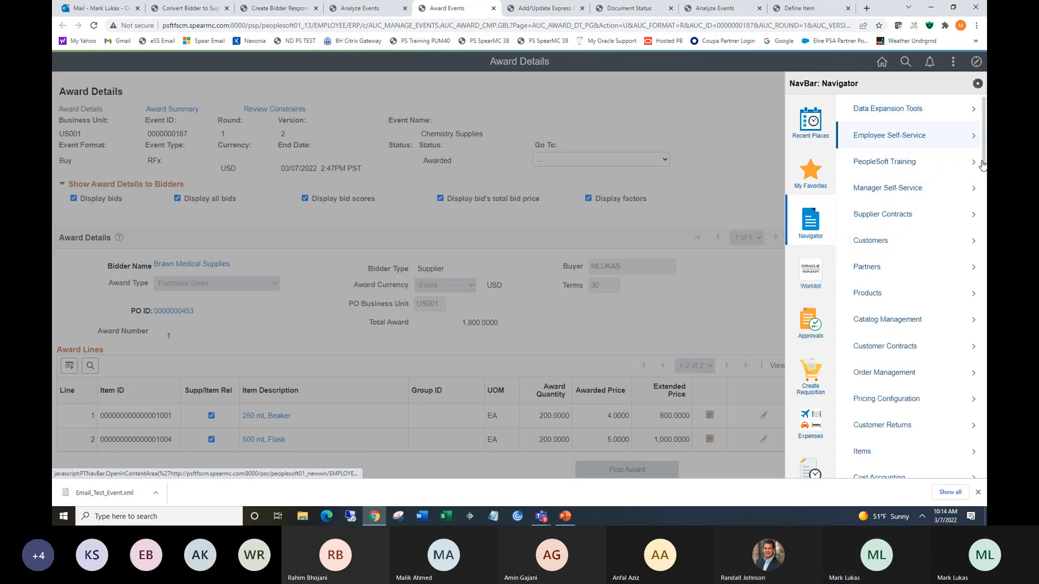
left_click_drag(985, 145, 985, 230)
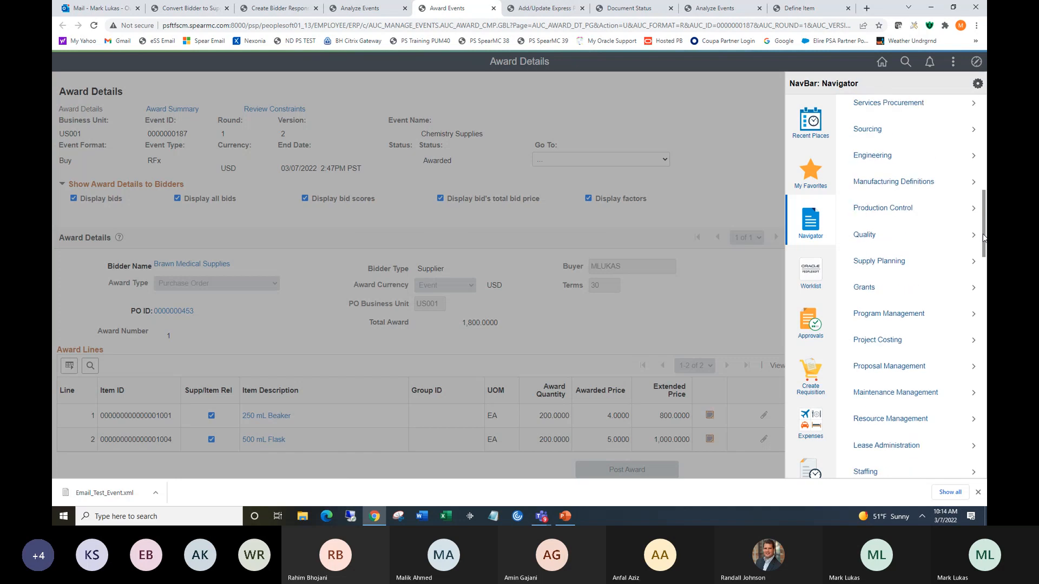
left_click(882, 143)
left_click(883, 139)
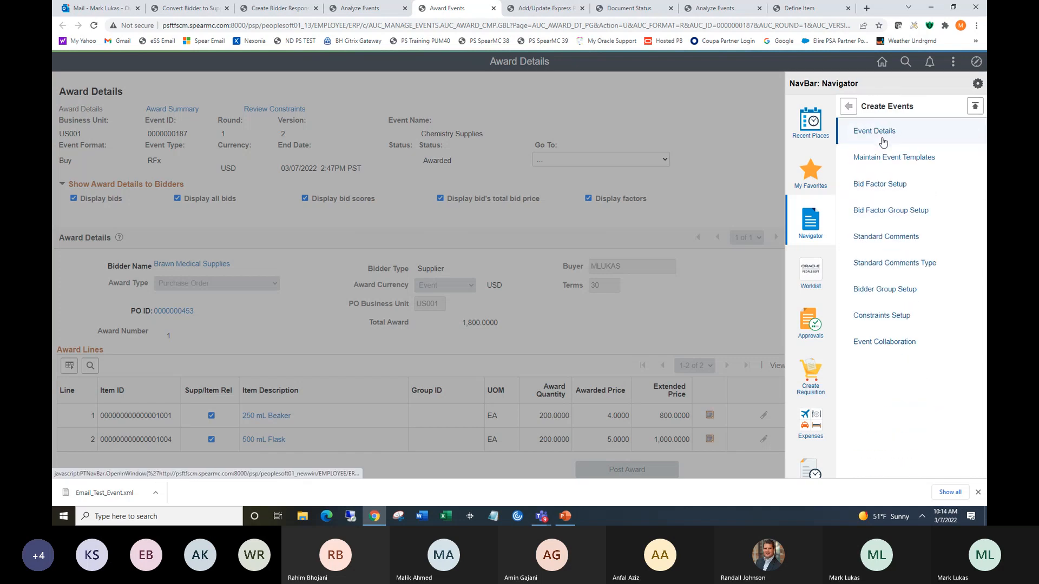
left_click(895, 184)
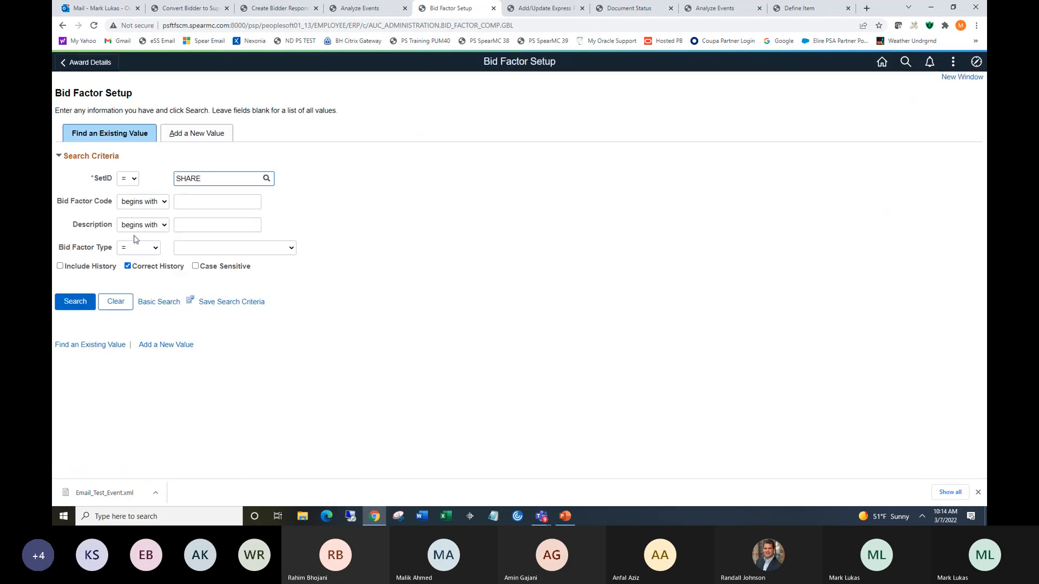
Start adding a new bid factor with code X in SetID SHARE.
left_click(199, 135)
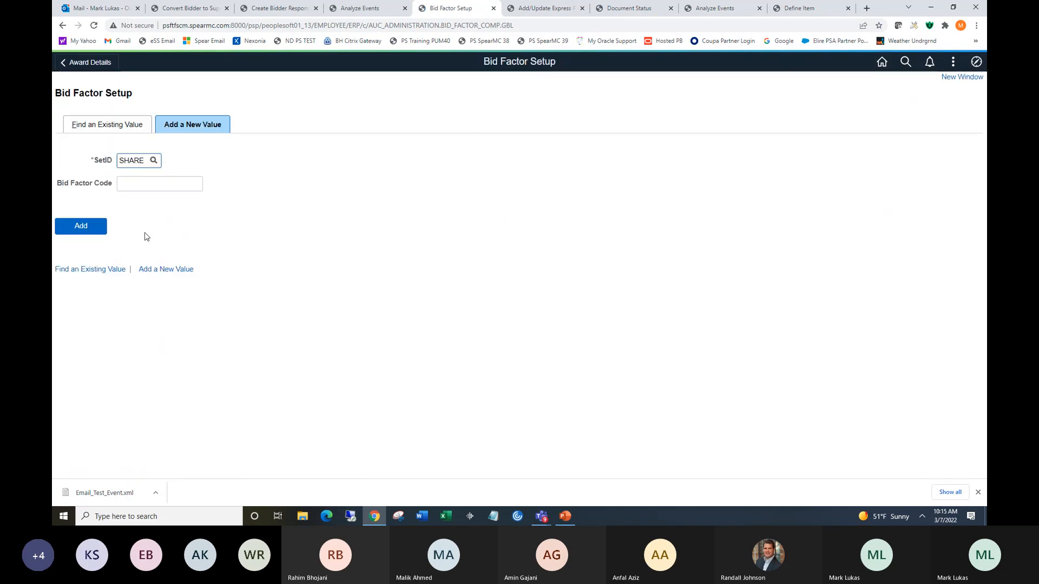
left_click(138, 185)
type("x")
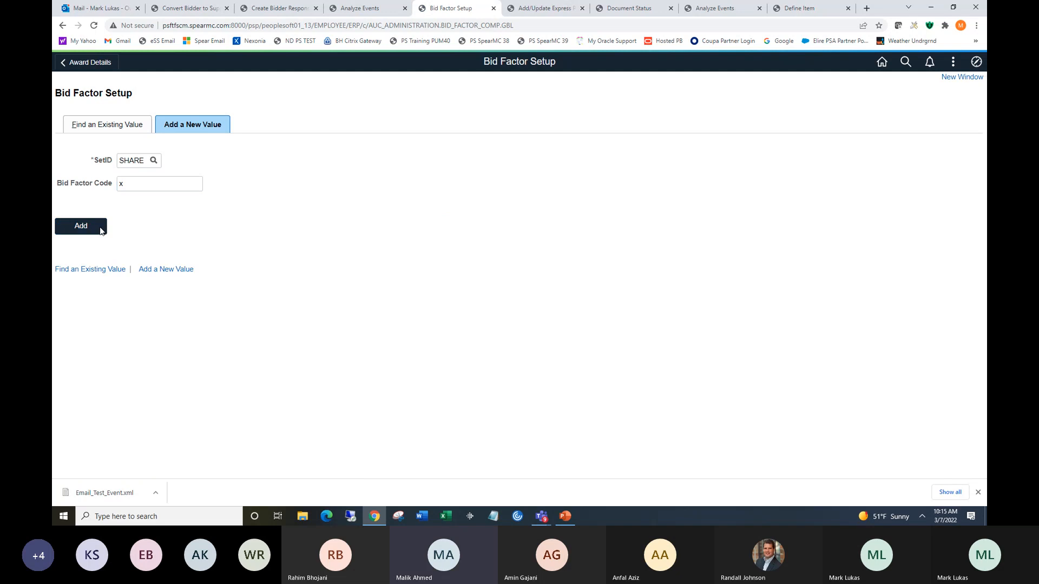
left_click(101, 231)
left_click(236, 207)
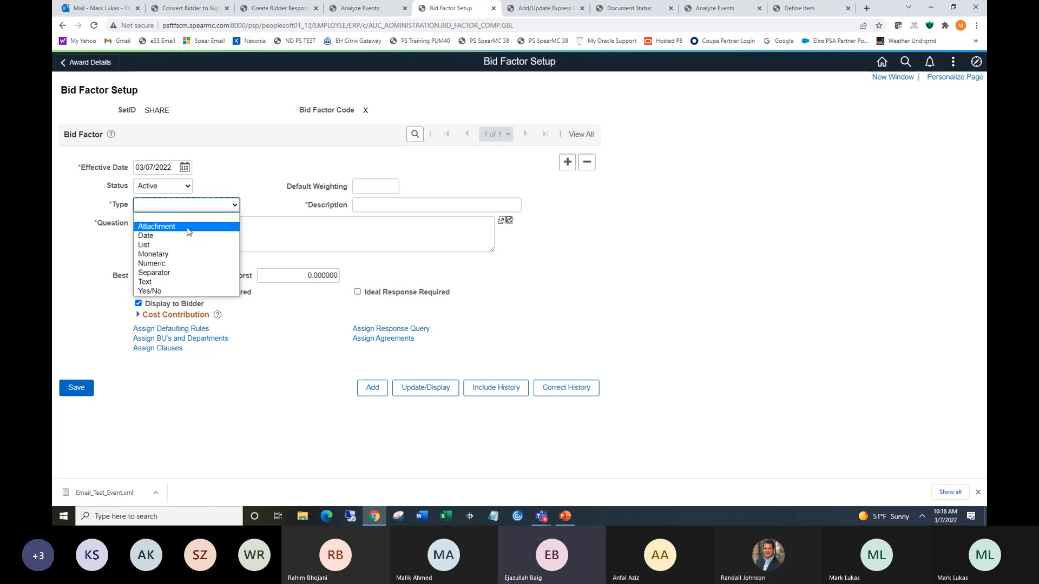
left_click(976, 62)
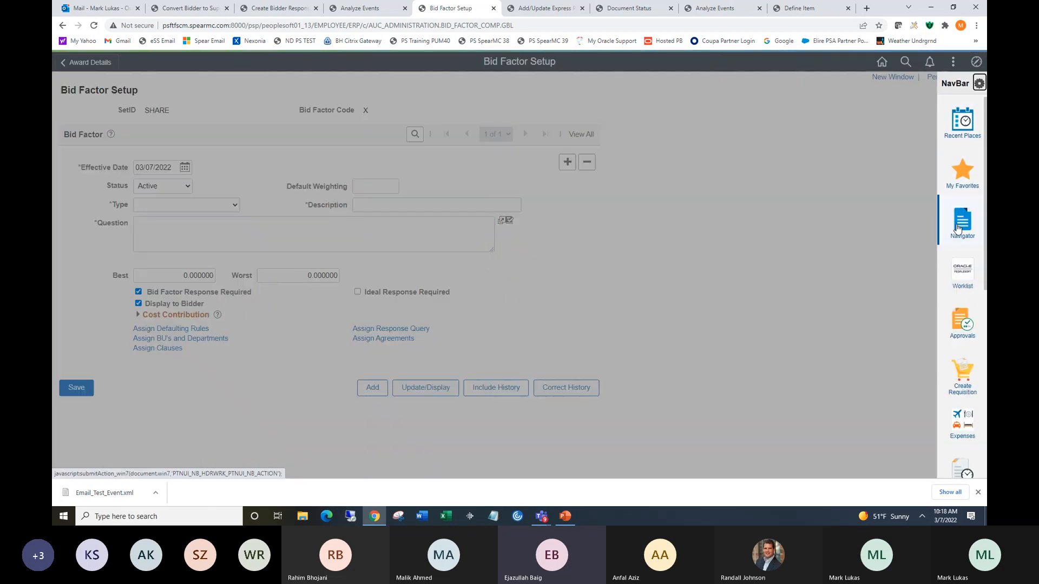
left_click(972, 181)
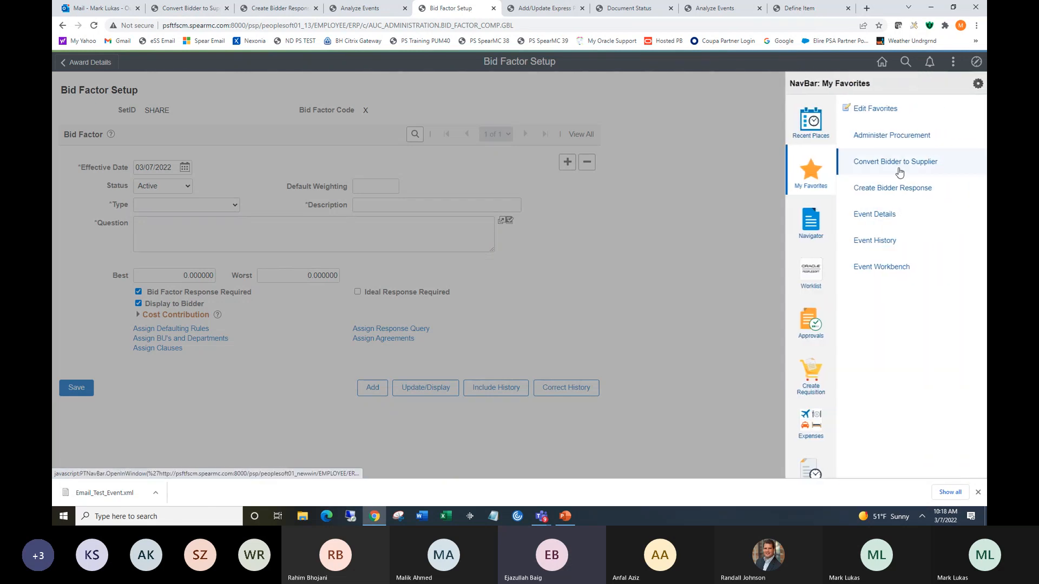
left_click(892, 266)
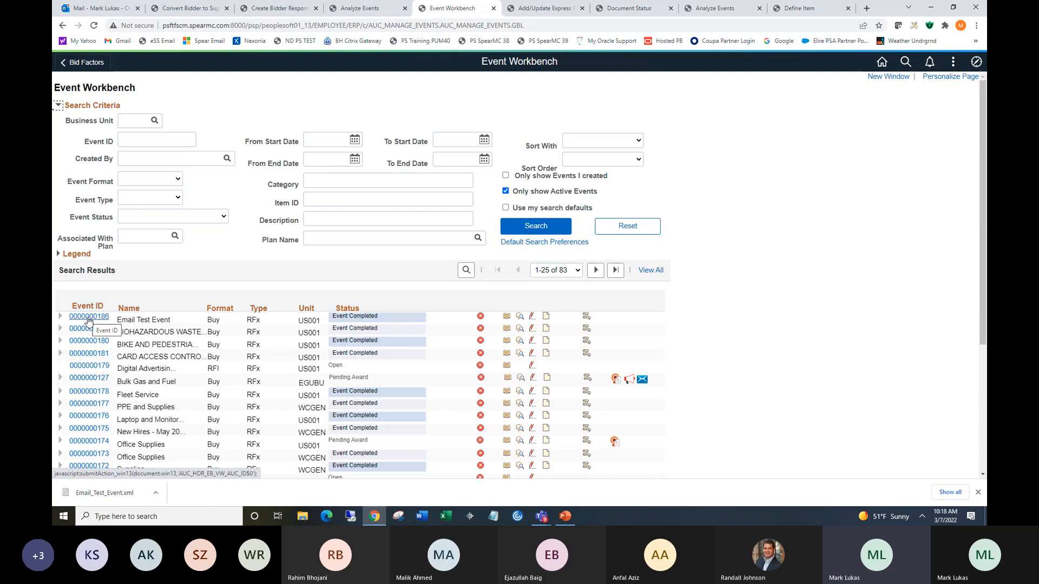
left_click(507, 317)
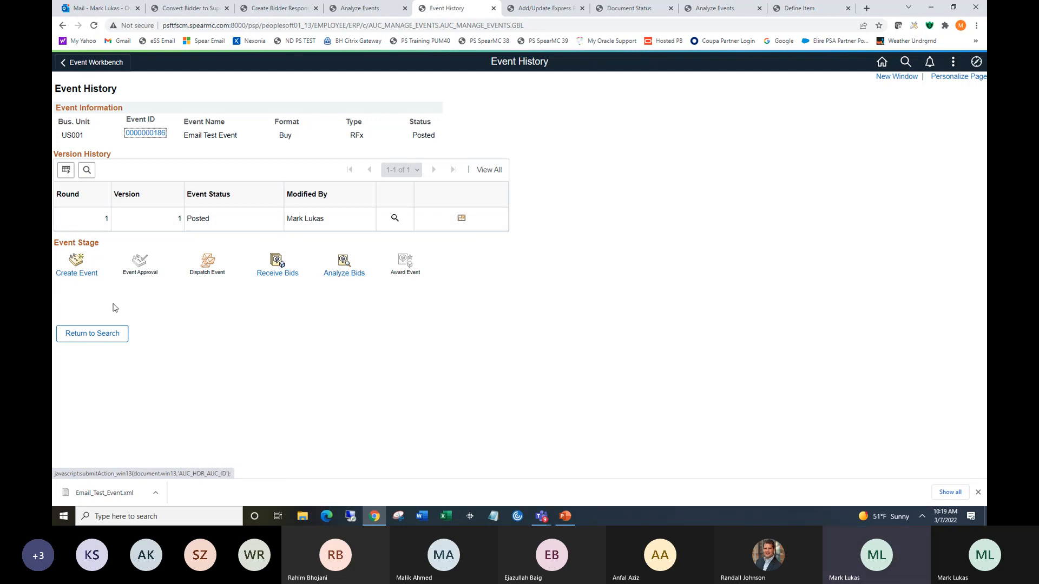
Return to the Event History search and reopen Event Workbench from favorites.
left_click(98, 336)
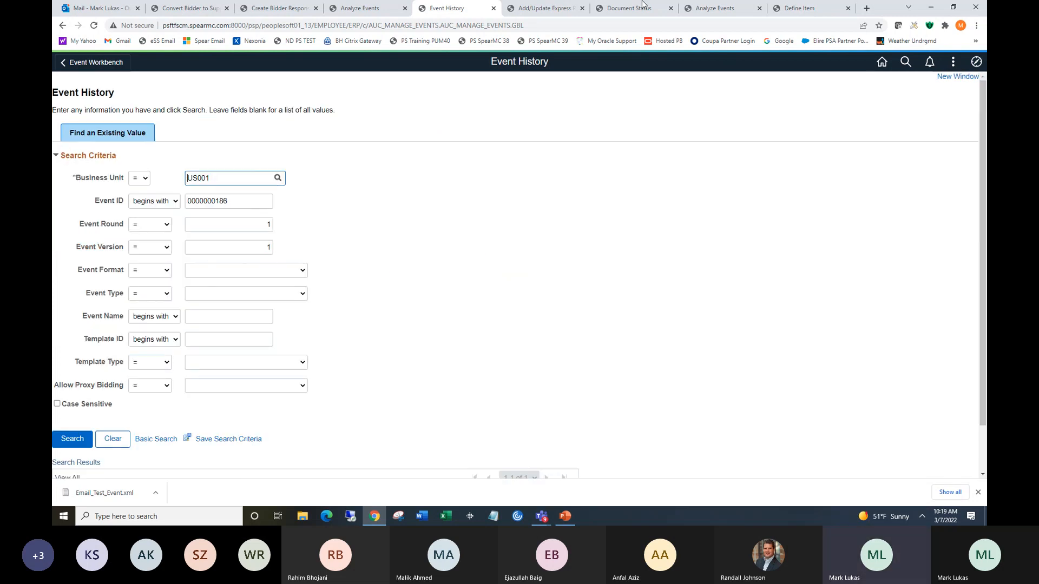
left_click(975, 61)
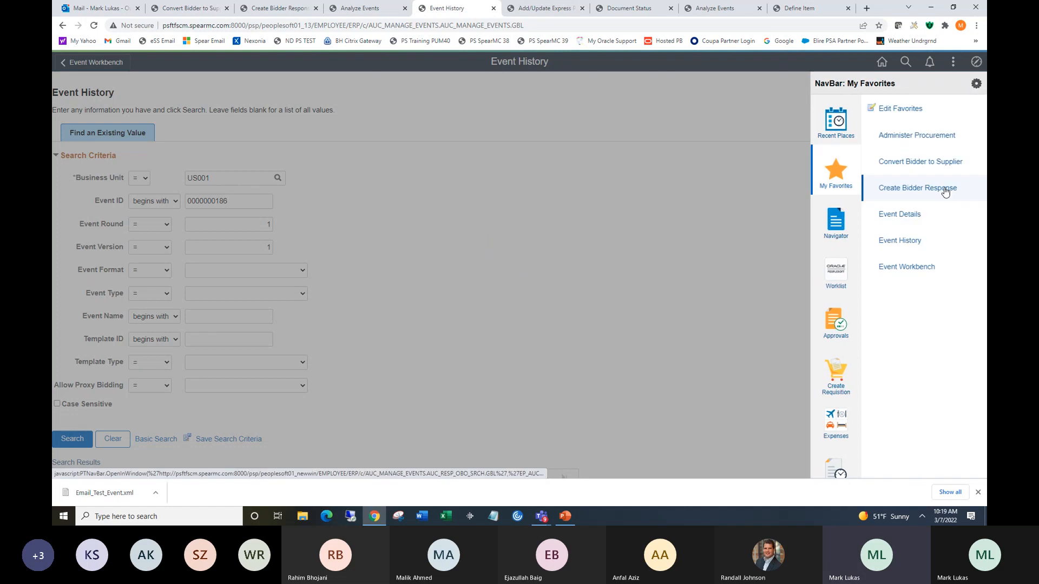
left_click(883, 266)
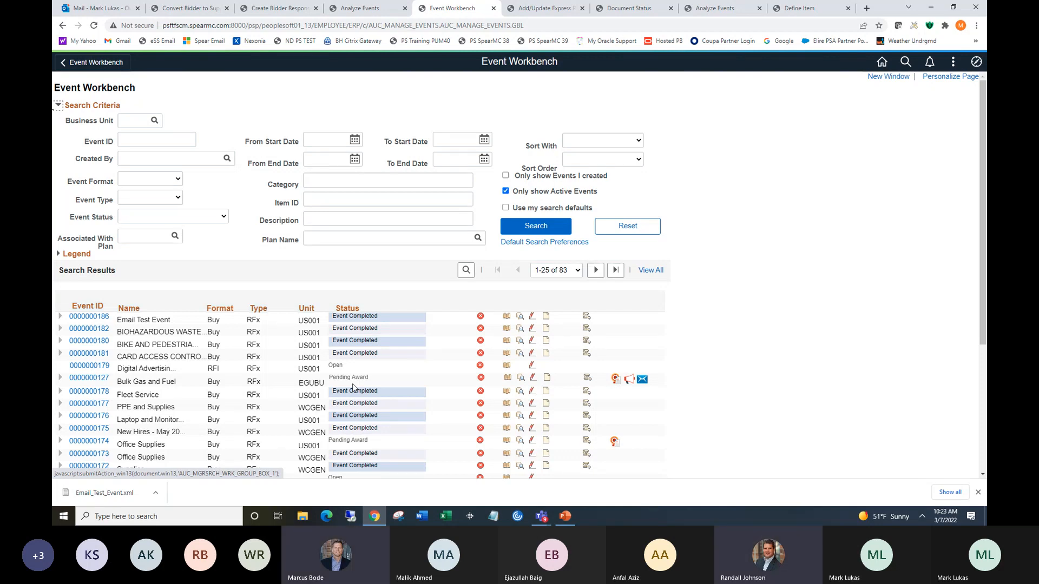
left_click(357, 238)
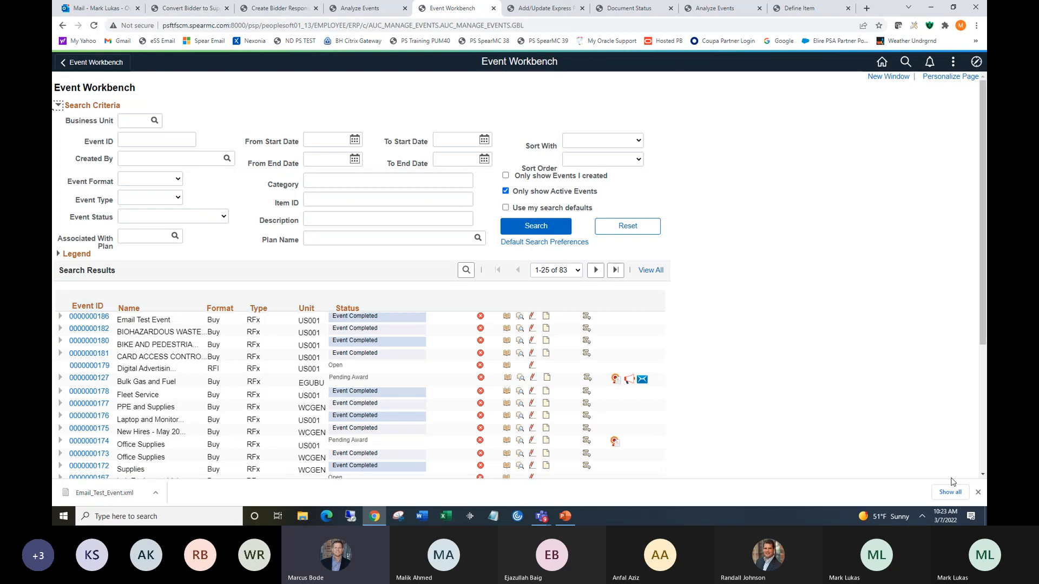